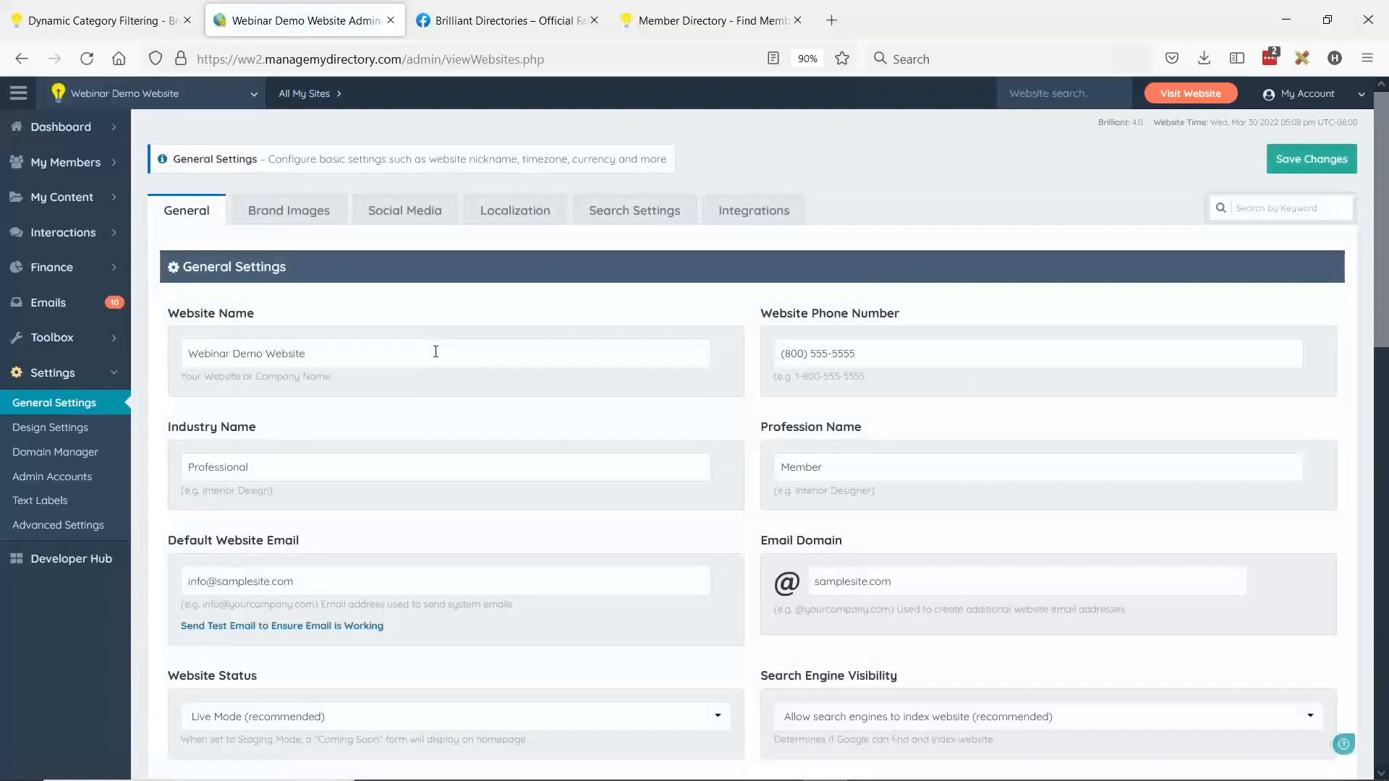
# Step: Examine the brand image settings, including the website logo, invoice logo and email template logo slots
pyautogui.click(294, 222)
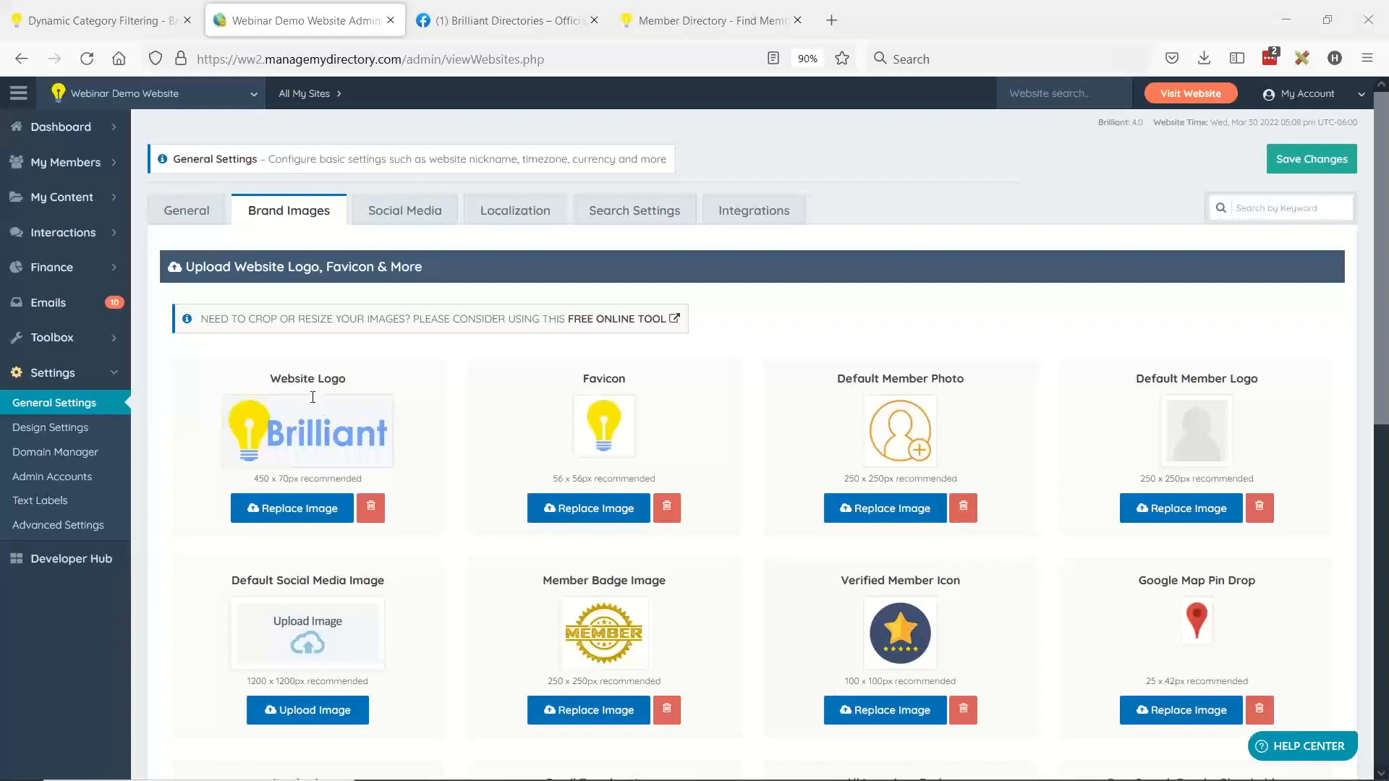
pyautogui.click(187, 210)
pyautogui.moveTo(307, 354); pyautogui.dragTo(271, 315)
pyautogui.click(309, 213)
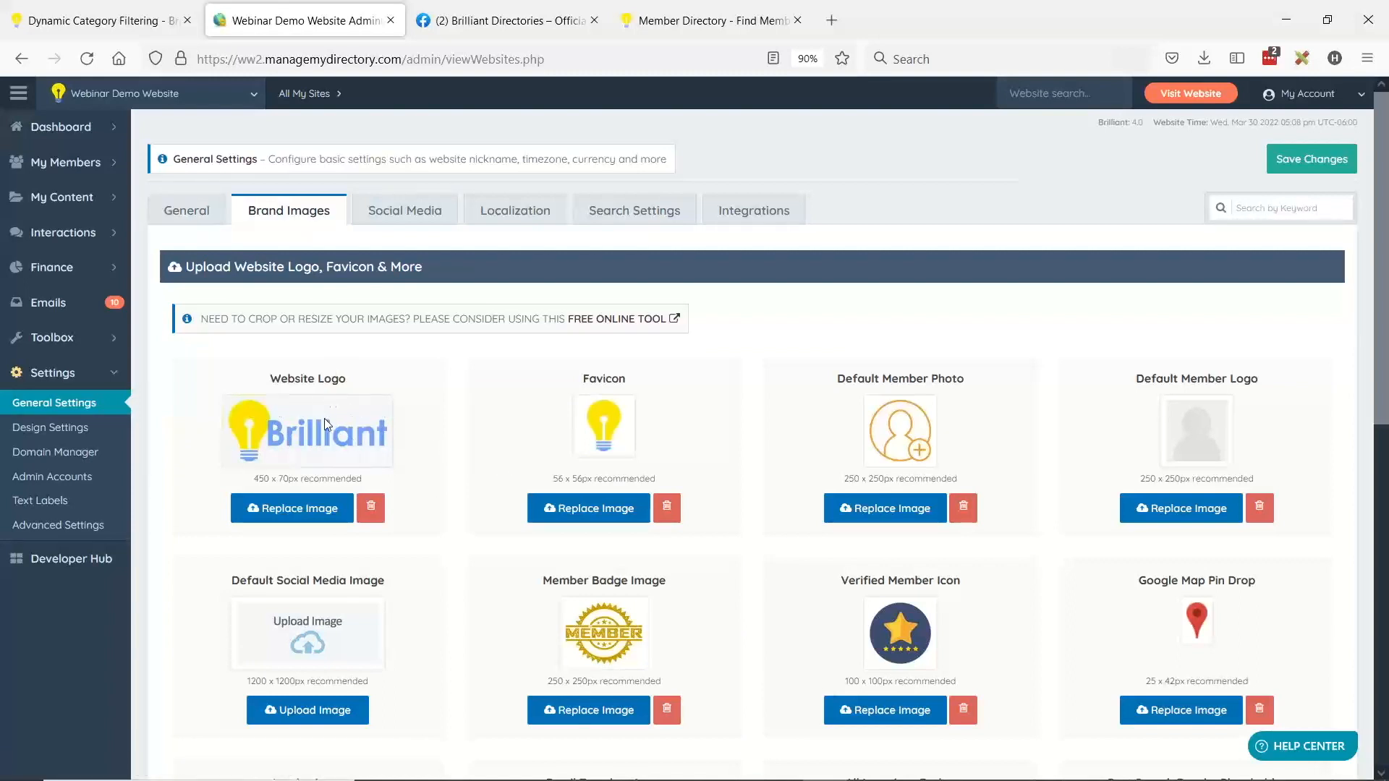
pyautogui.scroll(-5, 457, 440)
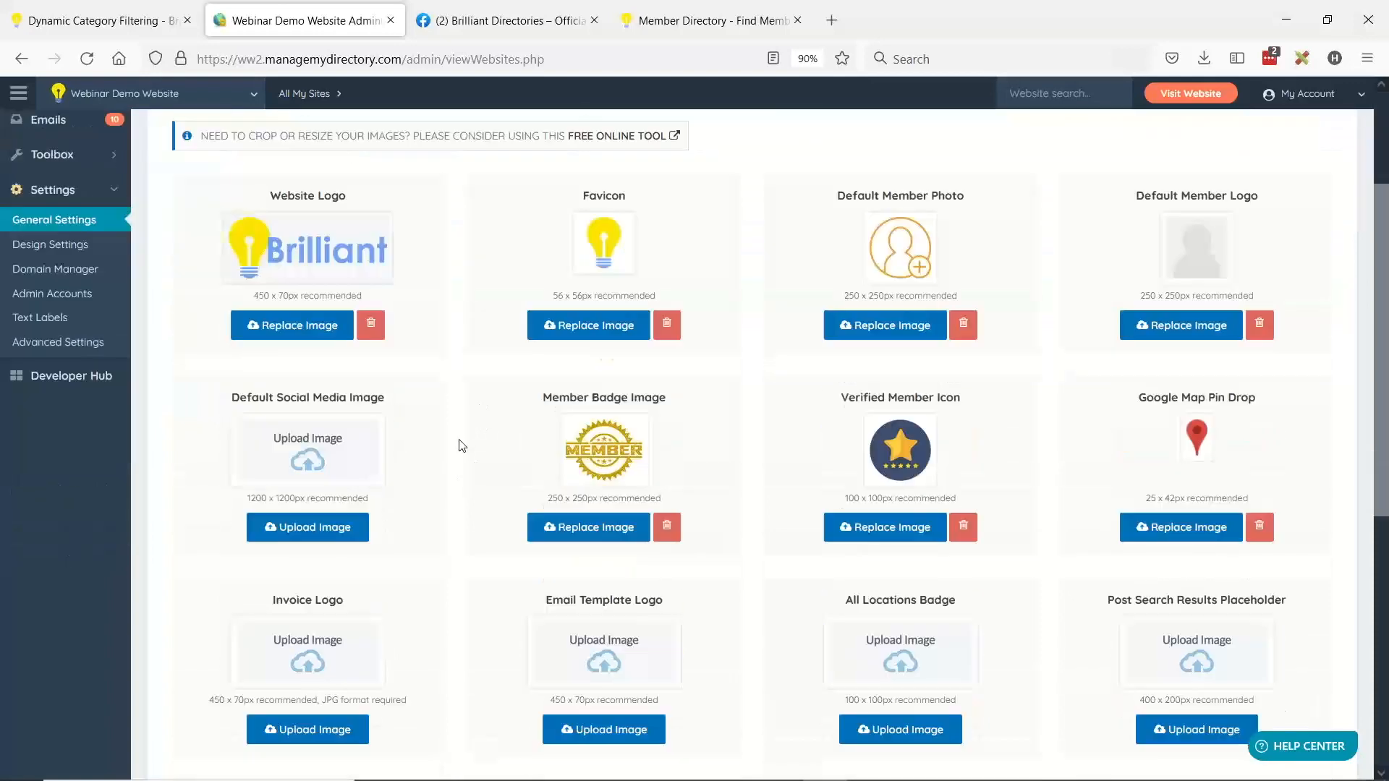
pyautogui.moveTo(273, 349)
pyautogui.mouseDown()
pyautogui.moveTo(300, 353)
pyautogui.moveTo(273, 353)
pyautogui.mouseUp()
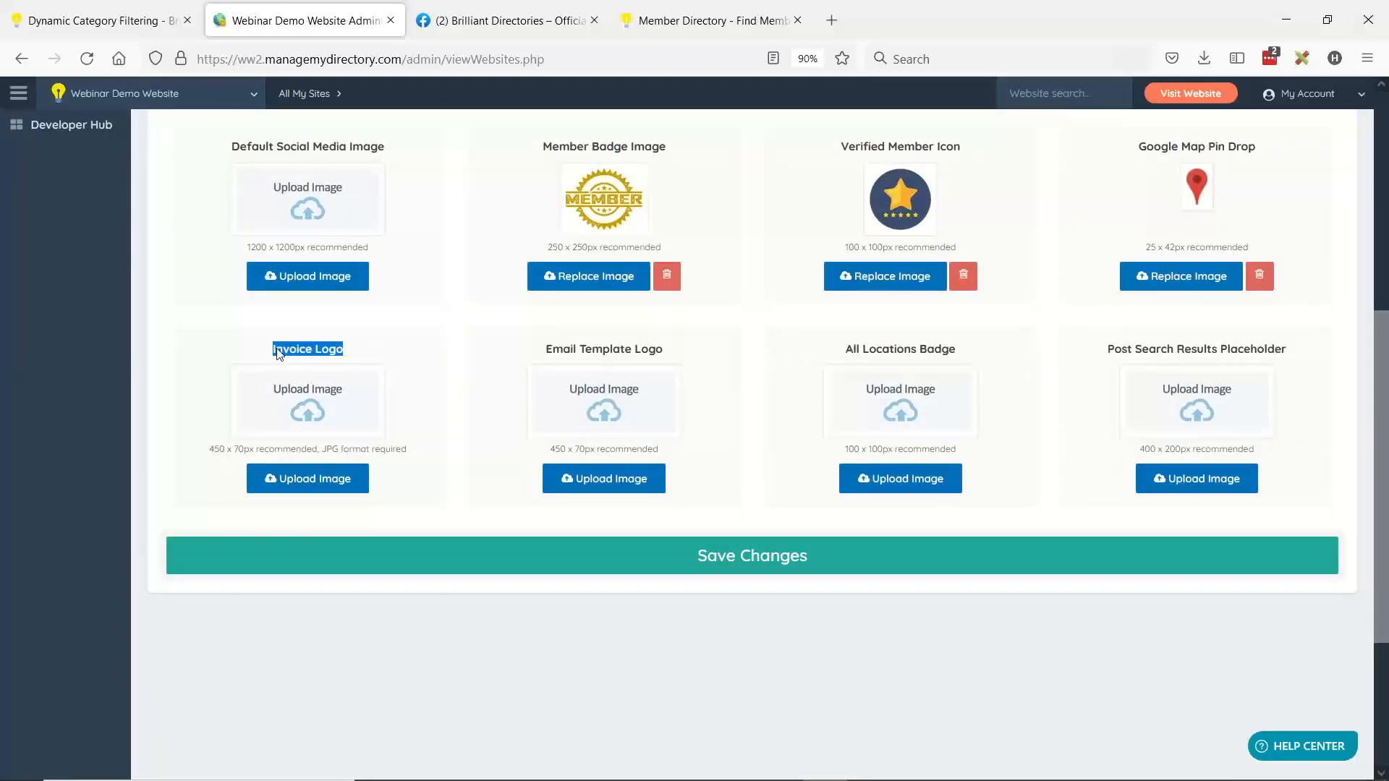
pyautogui.moveTo(548, 349); pyautogui.dragTo(597, 362)
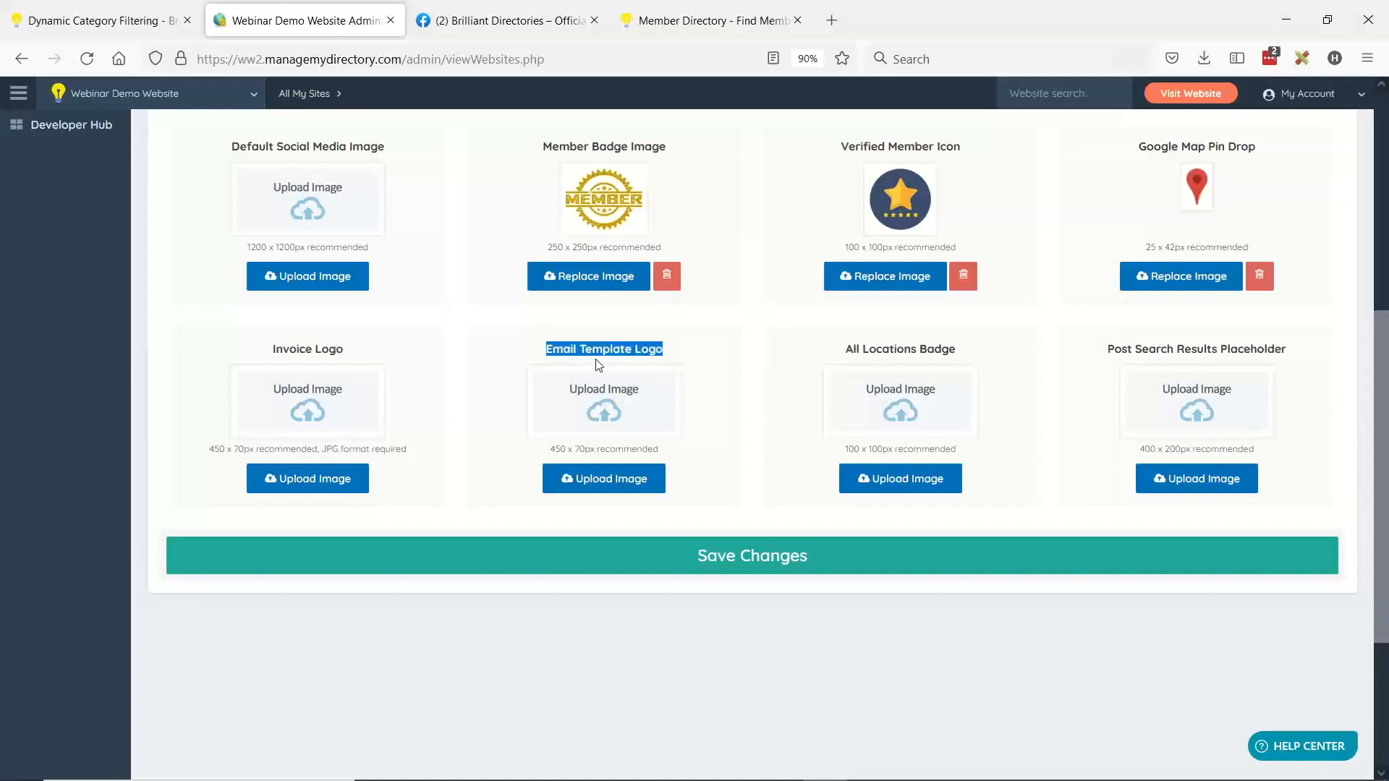
pyautogui.click(604, 360)
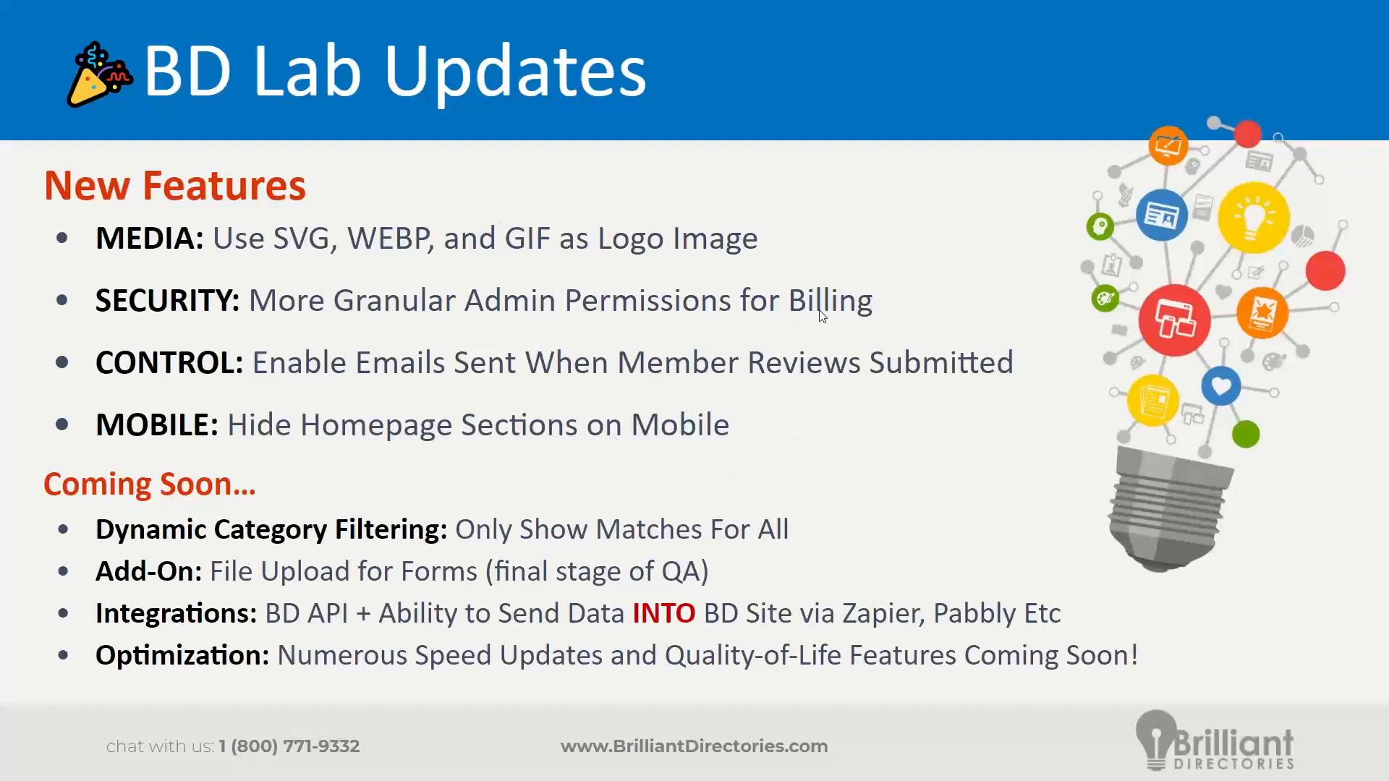
# Step: Switch to the directory admin in the browser, open the role settings for admin accounts and examine the default admin roles
pyautogui.hotkey('alt', 'Tab')
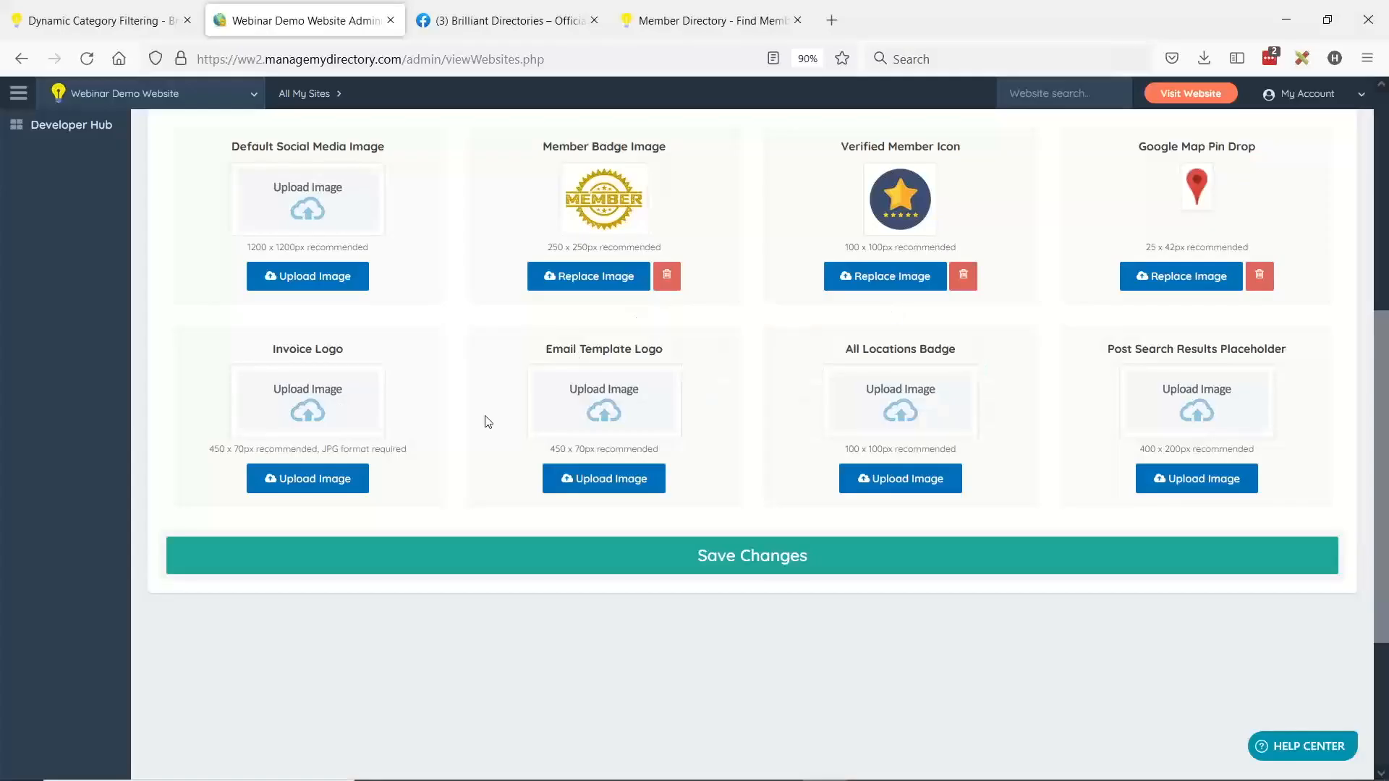
pyautogui.scroll(5, 484, 421)
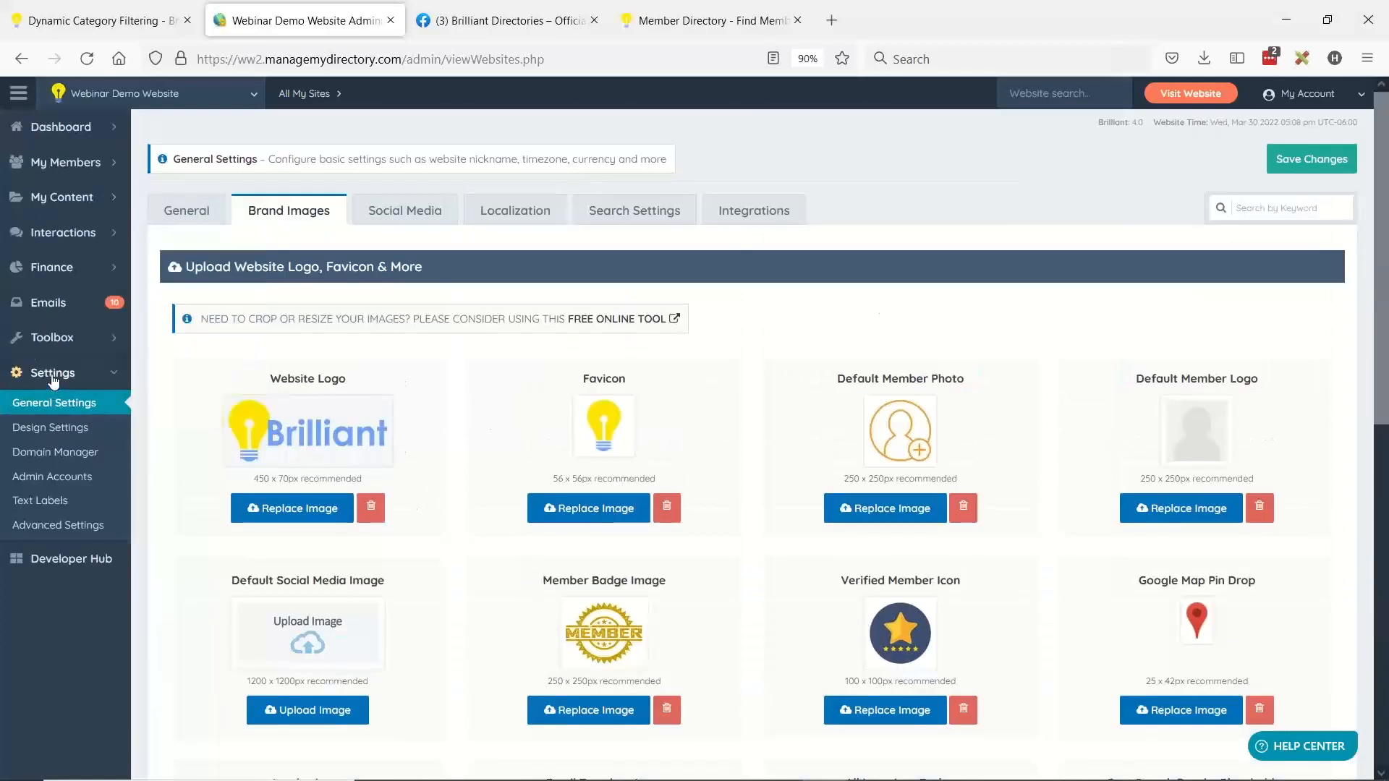
pyautogui.click(42, 480)
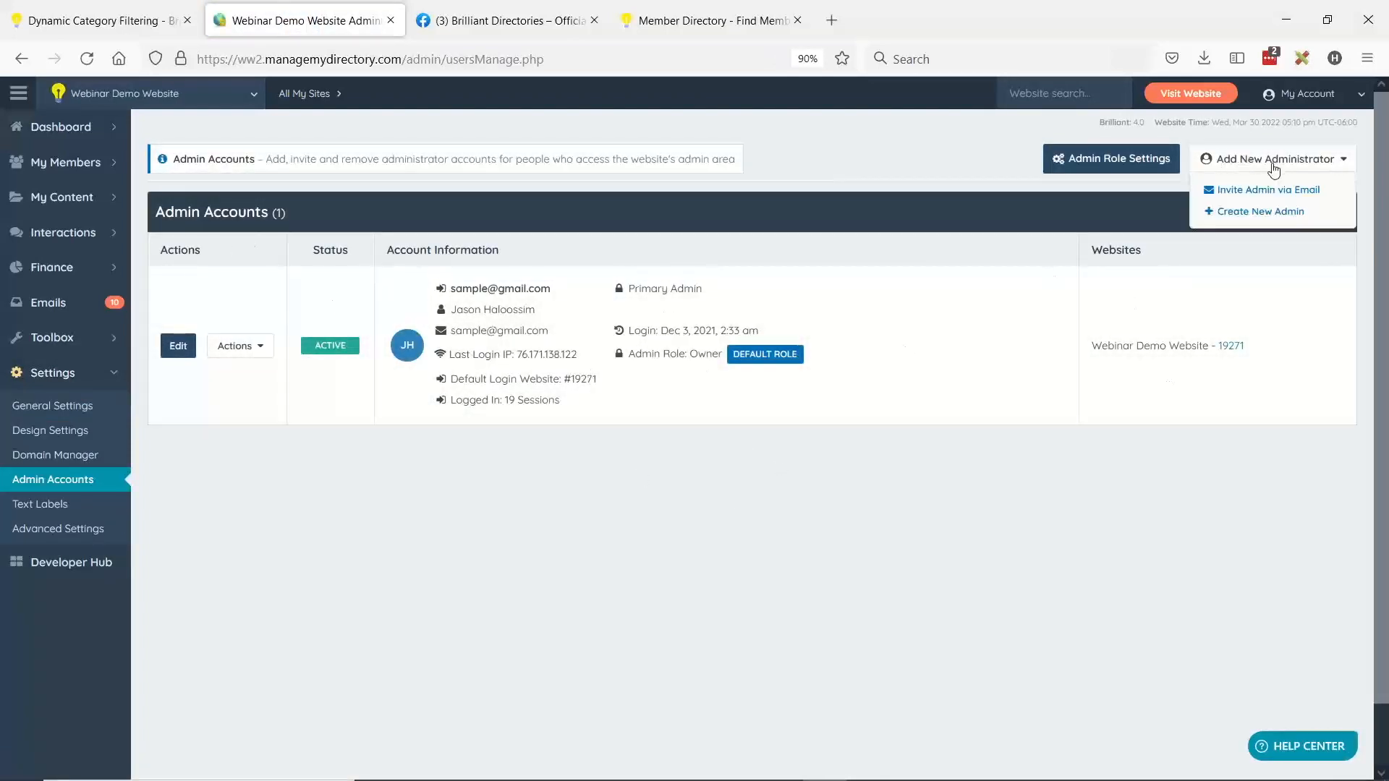
pyautogui.moveTo(1264, 173)
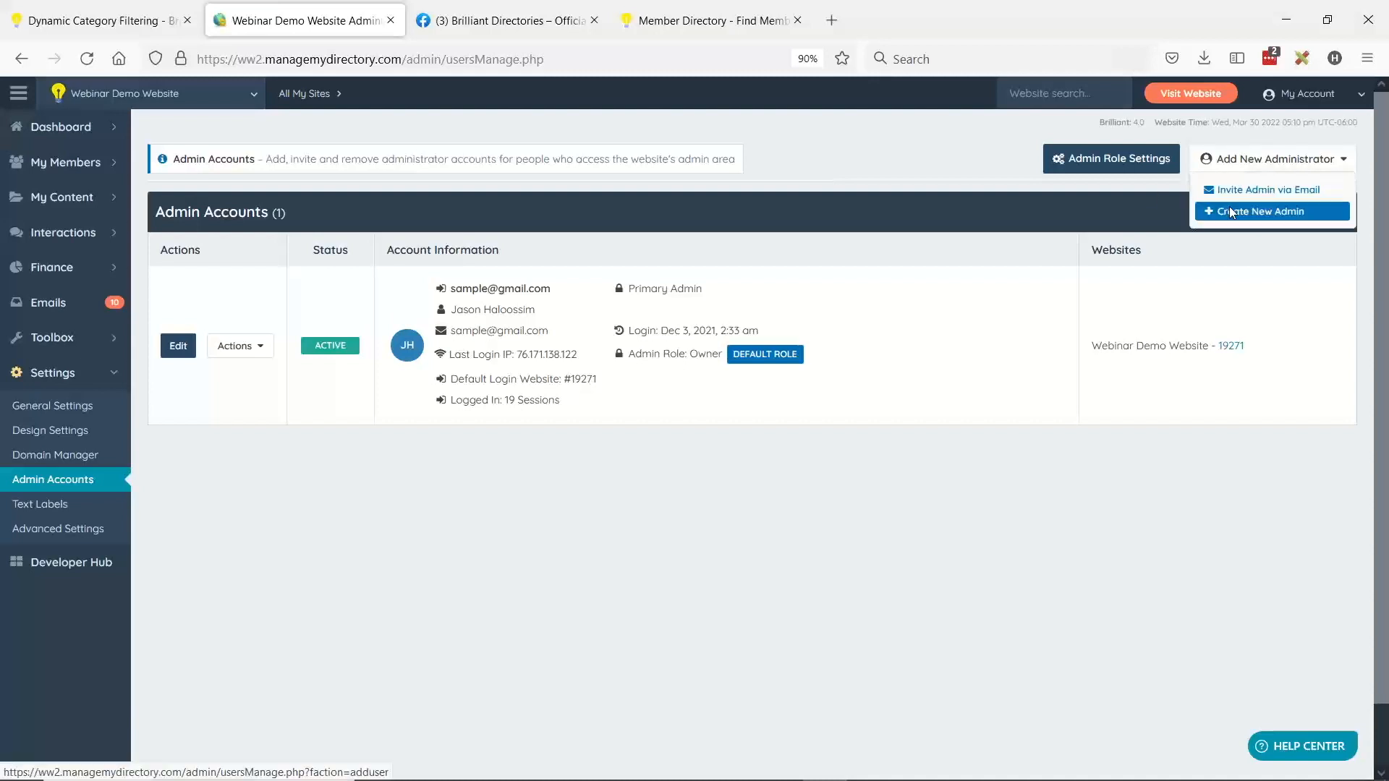
pyautogui.click(1099, 165)
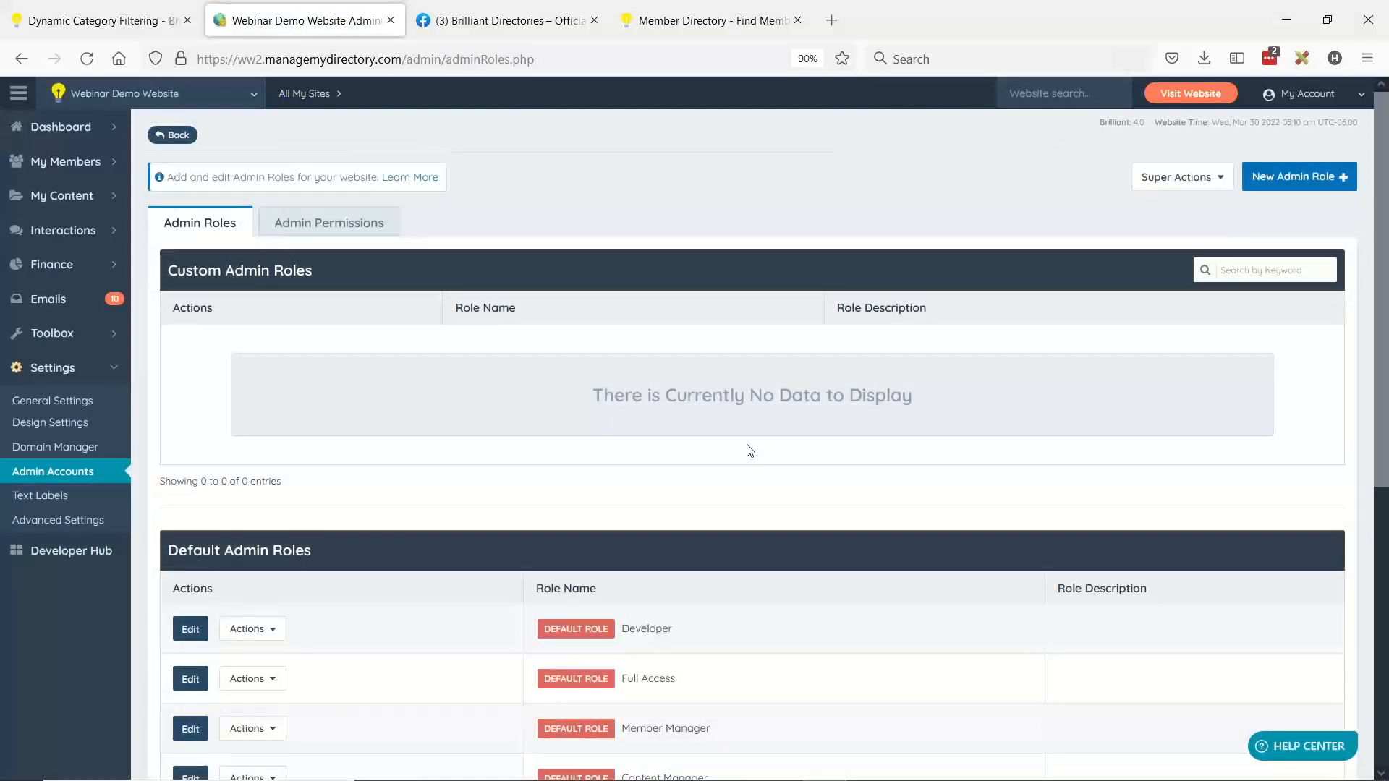
pyautogui.scroll(-2, 800, 437)
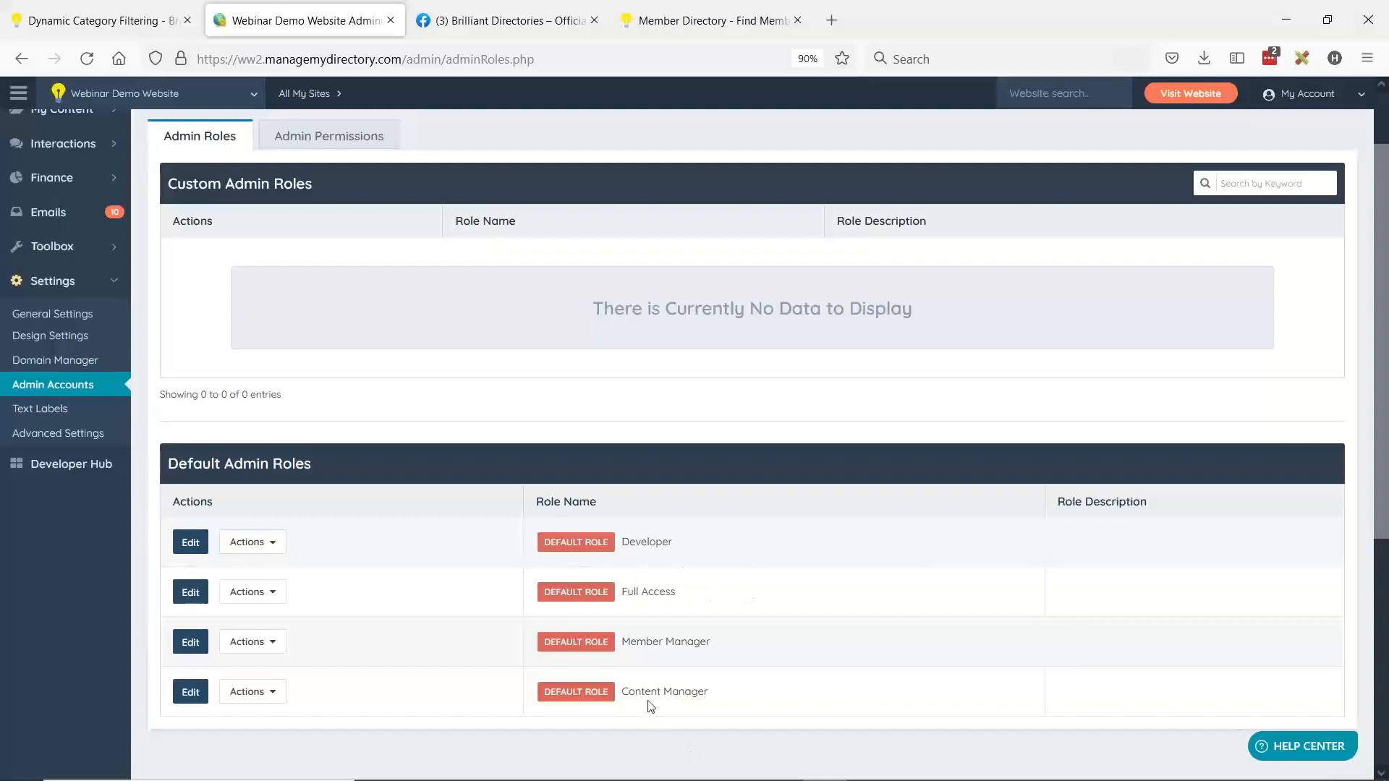
pyautogui.scroll(2, 693, 698)
pyautogui.scroll(-2, 701, 675)
pyautogui.scroll(2, 909, 360)
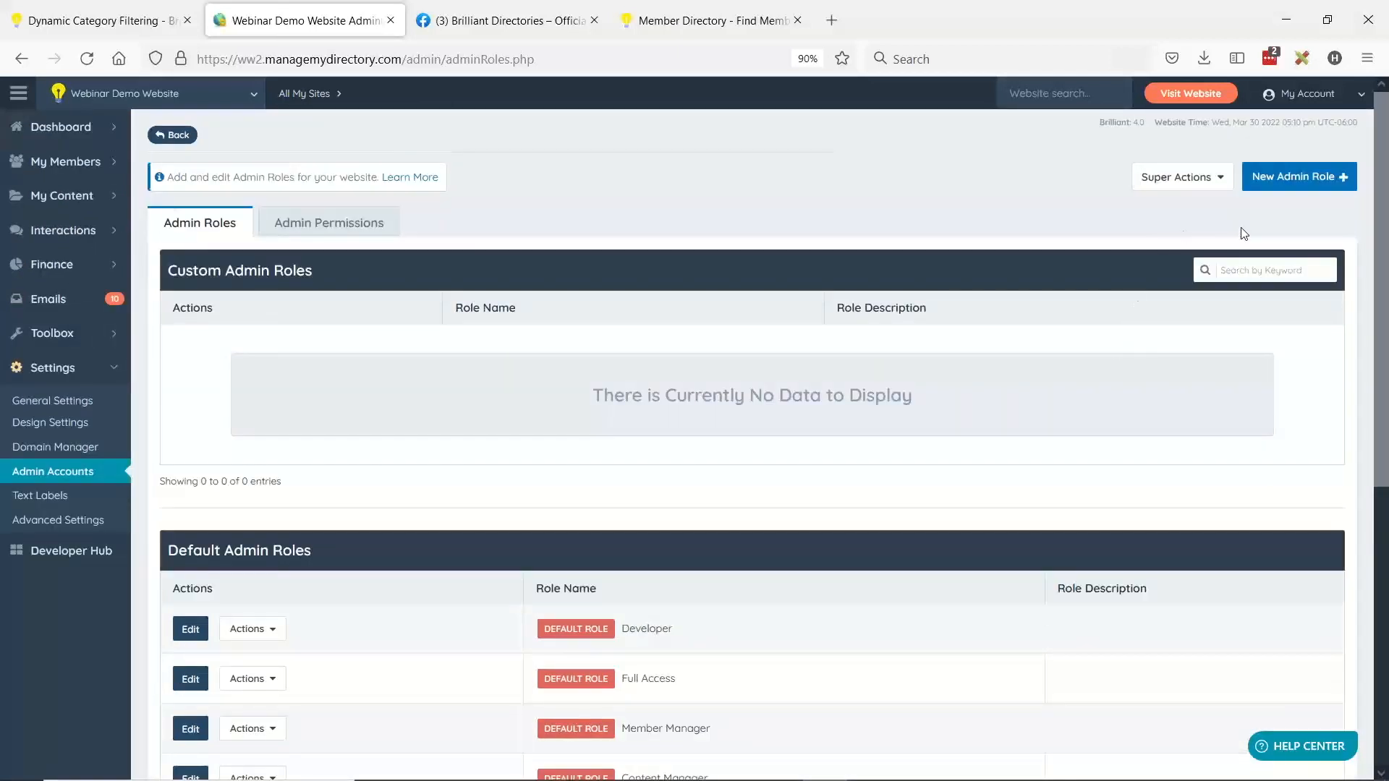
# Step: Start a new admin role and examine the available admin permissions for every section
pyautogui.click(1300, 179)
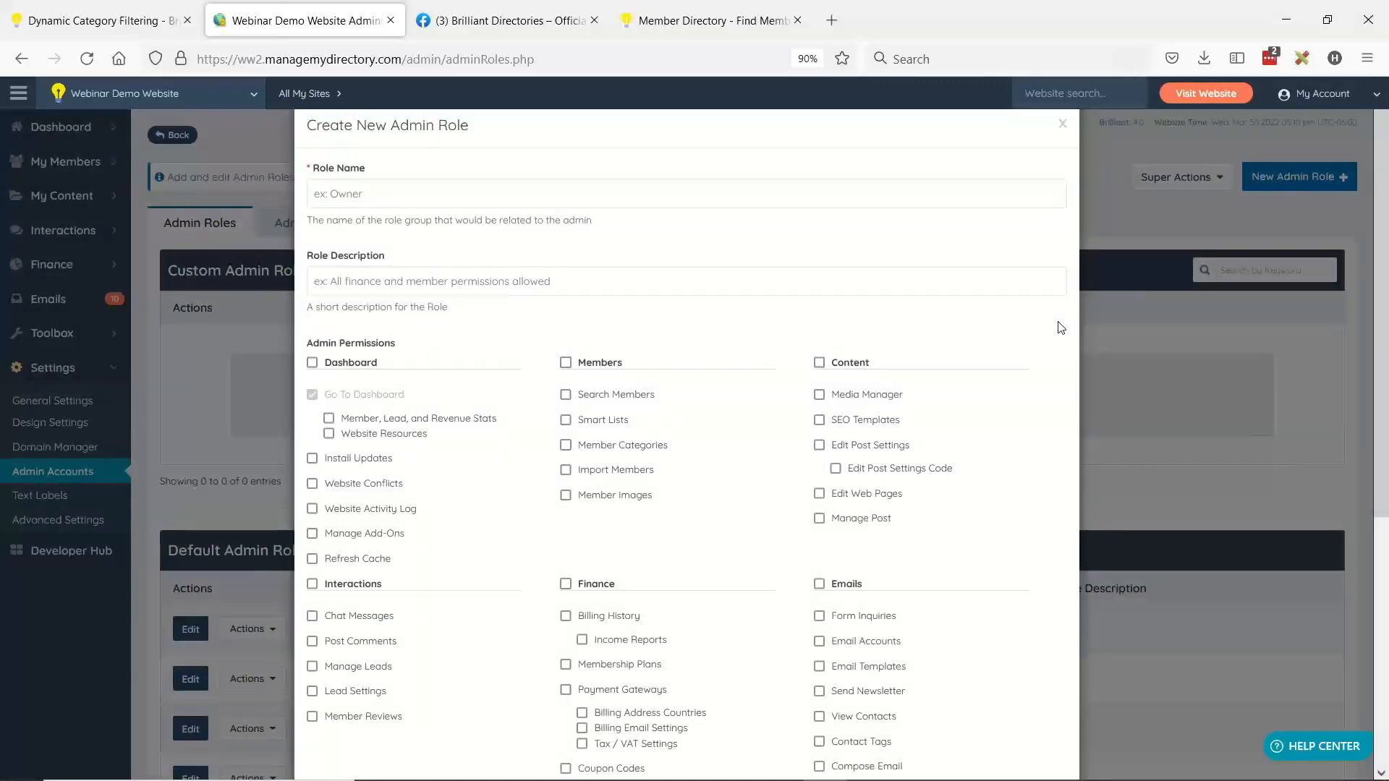
pyautogui.scroll(-2, 609, 372)
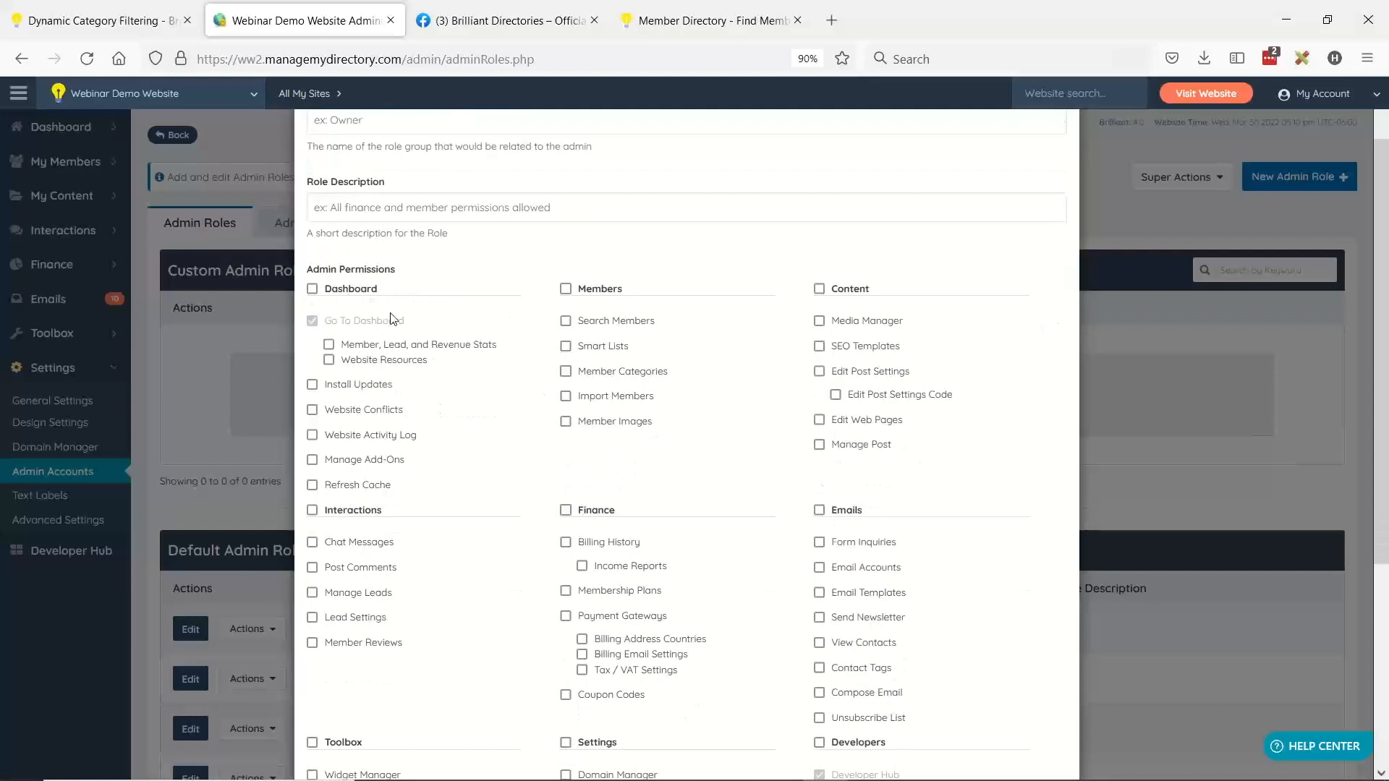
pyautogui.scroll(-8, 450, 357)
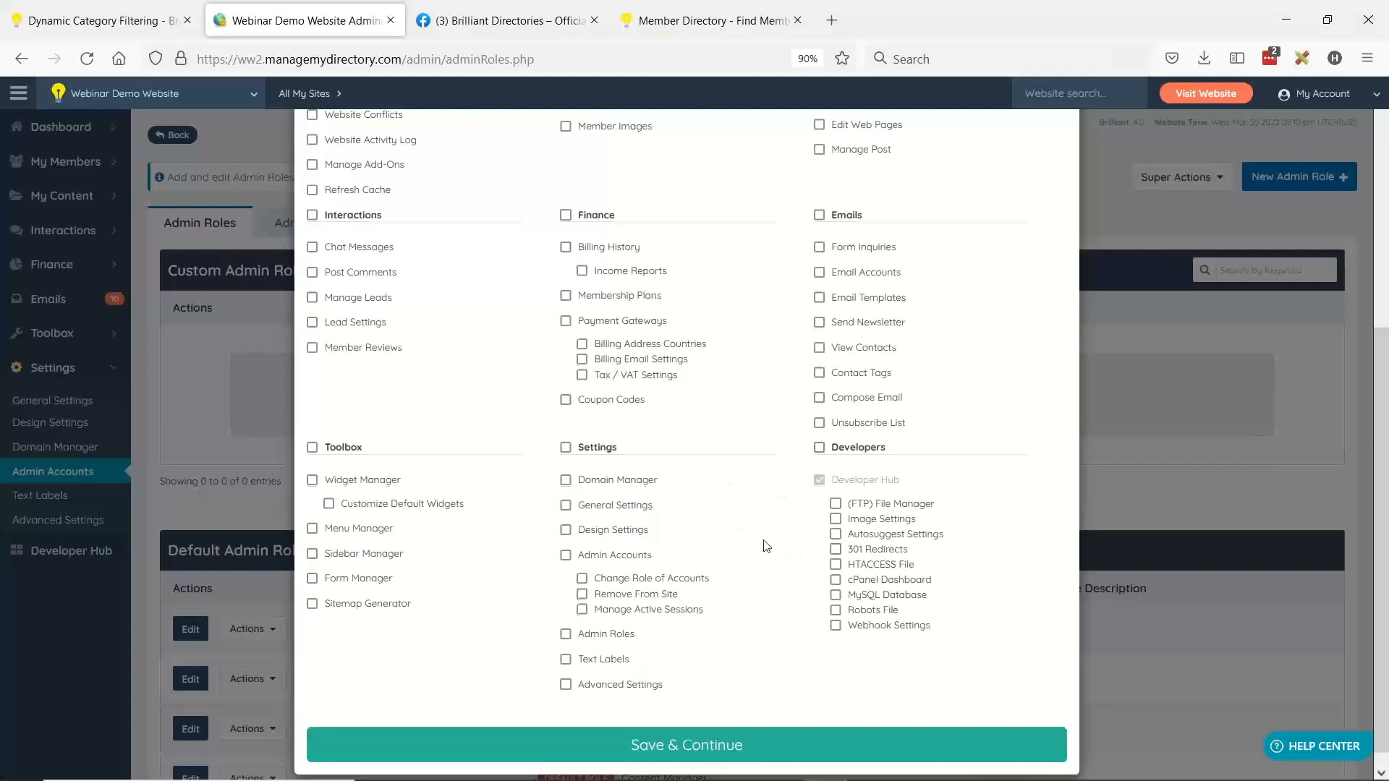
pyautogui.scroll(4, 764, 548)
pyautogui.scroll(2, 779, 546)
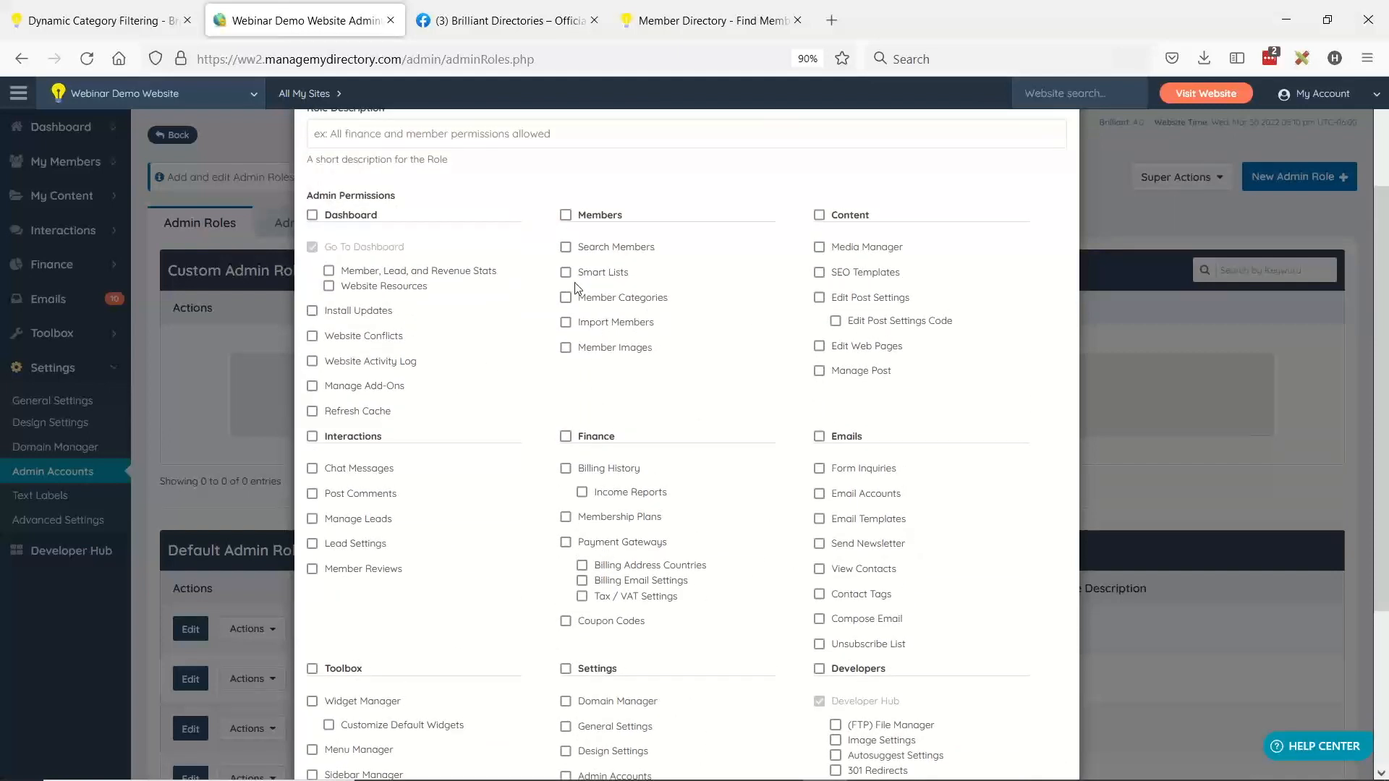
pyautogui.scroll(-2, 600, 543)
# Step: Enlarge the page to 110% to examine the revenue stats and finance permissions, restore 90% zoom and return to the presentation slides
pyautogui.hotkey('ctrl', '0')
pyautogui.hotkey('ctrl', '+')
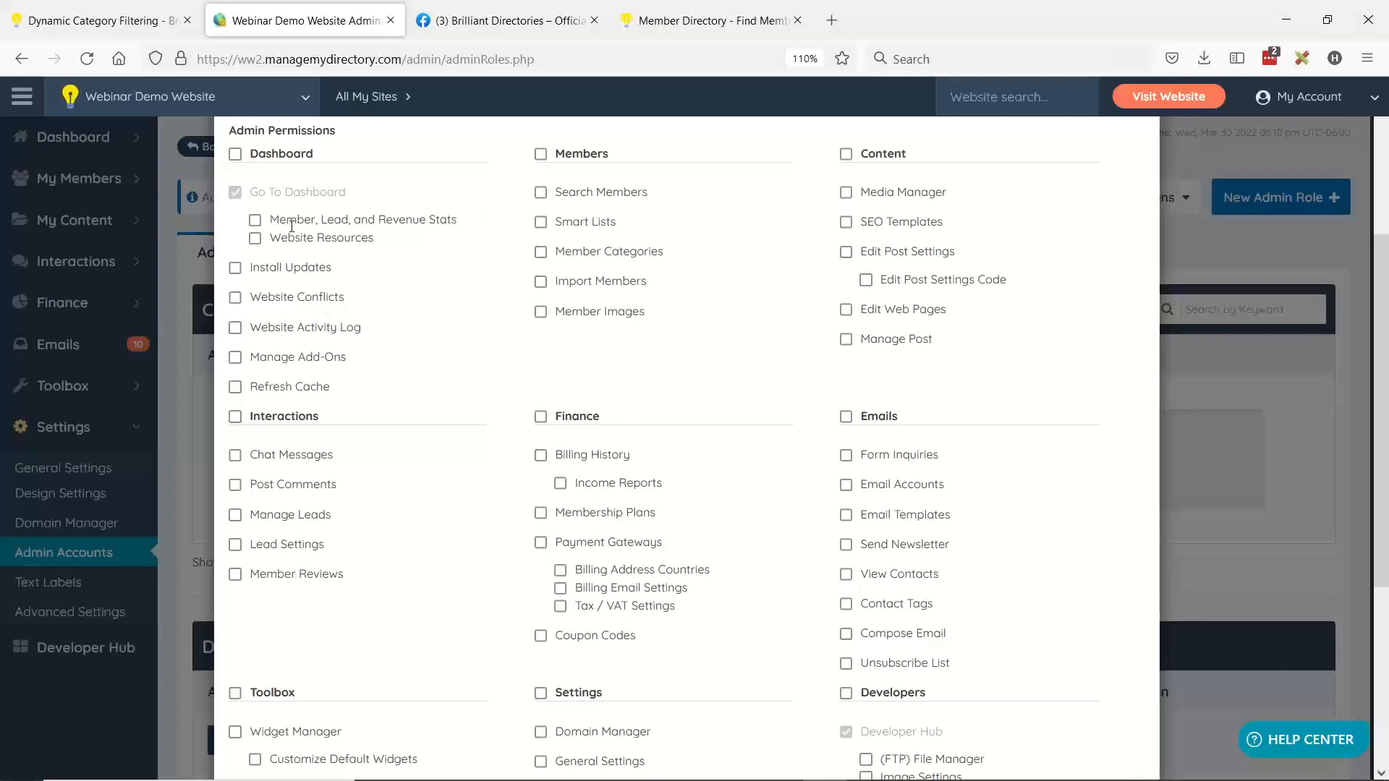
pyautogui.moveTo(379, 221); pyautogui.dragTo(466, 222)
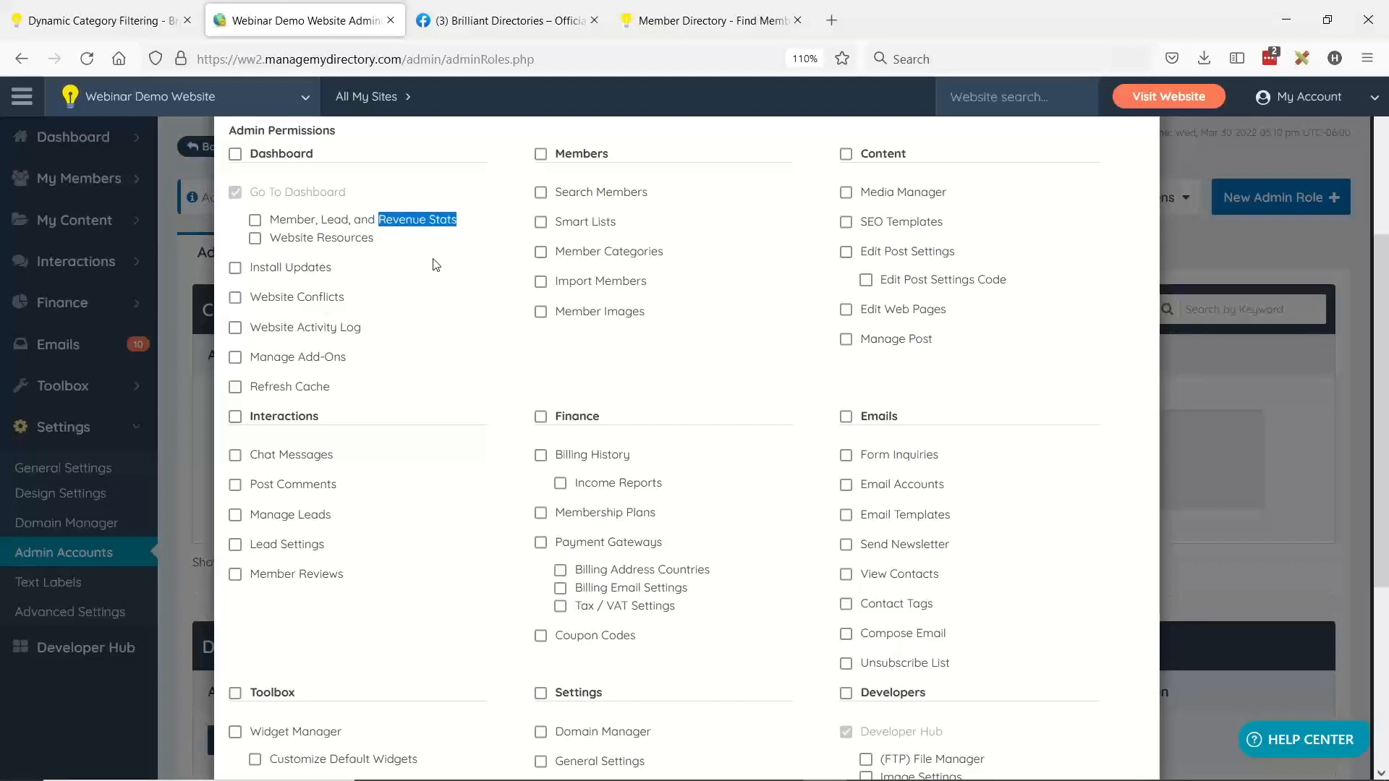
pyautogui.click(427, 229)
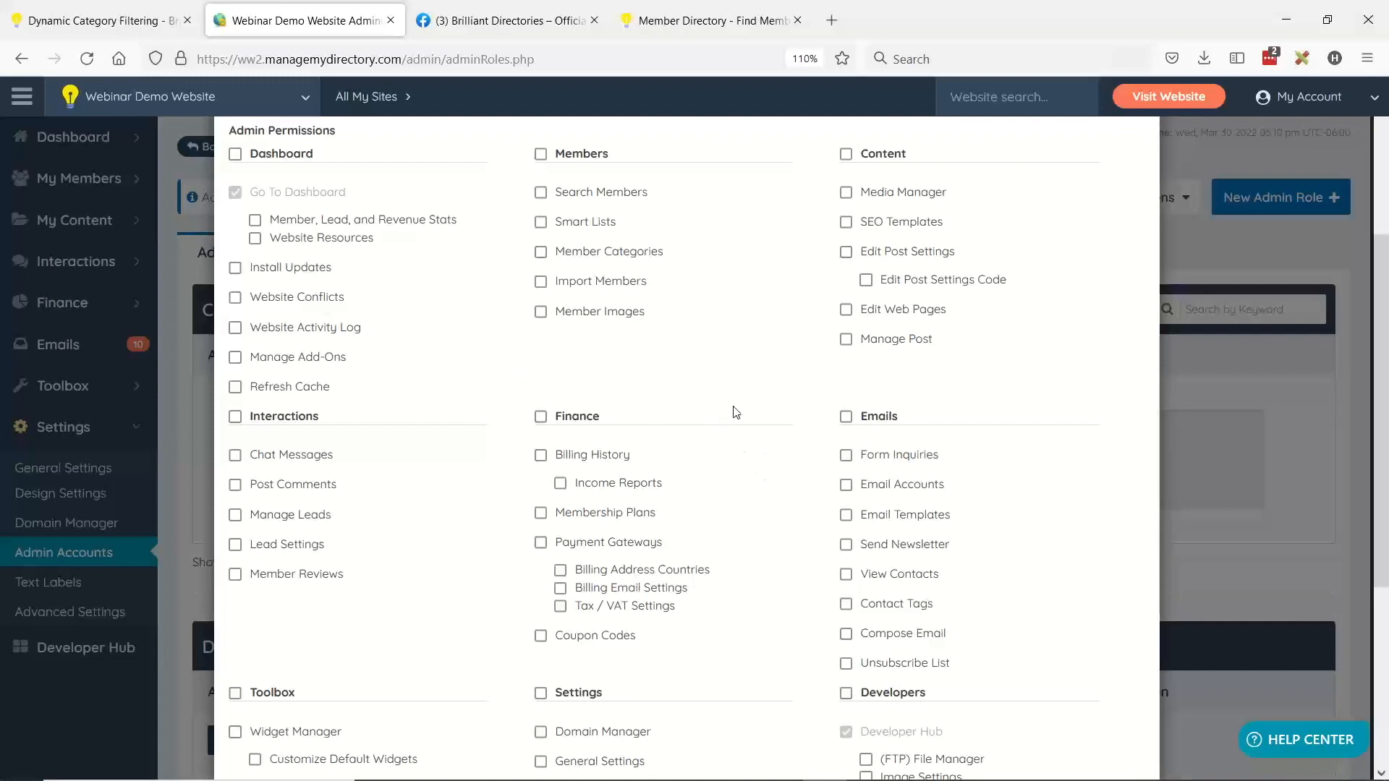
pyautogui.hotkey('ctrl', '-')
pyautogui.hotkey('ctrl', '-')
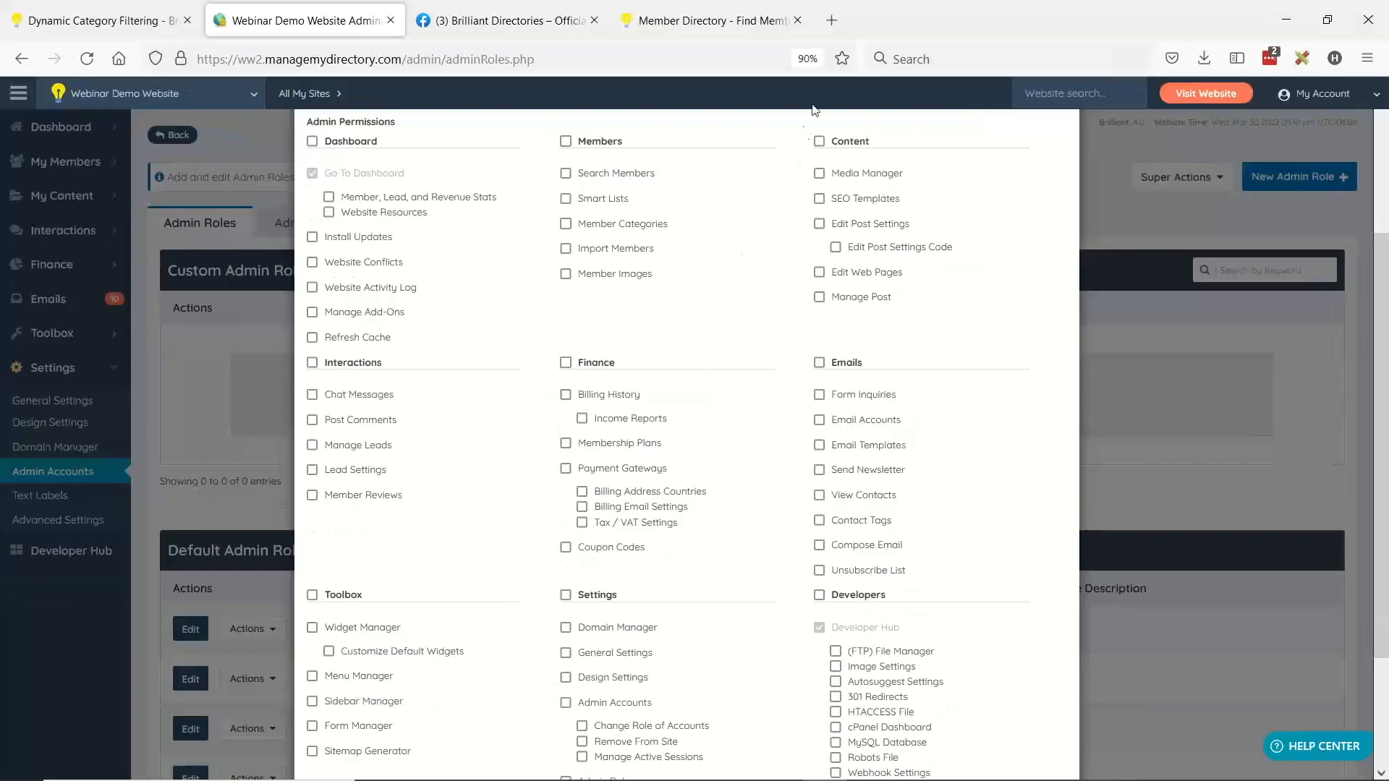
pyautogui.hotkey('alt', 'Tab')
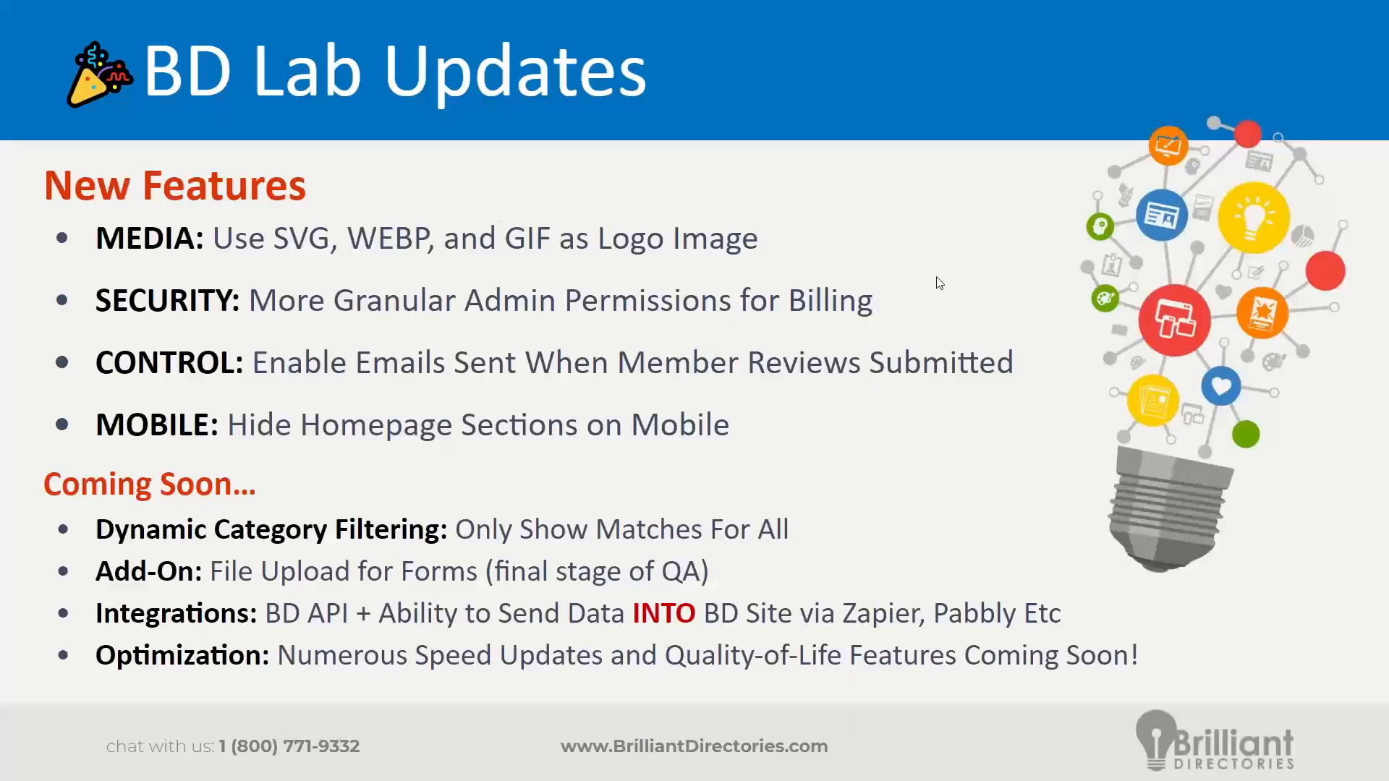
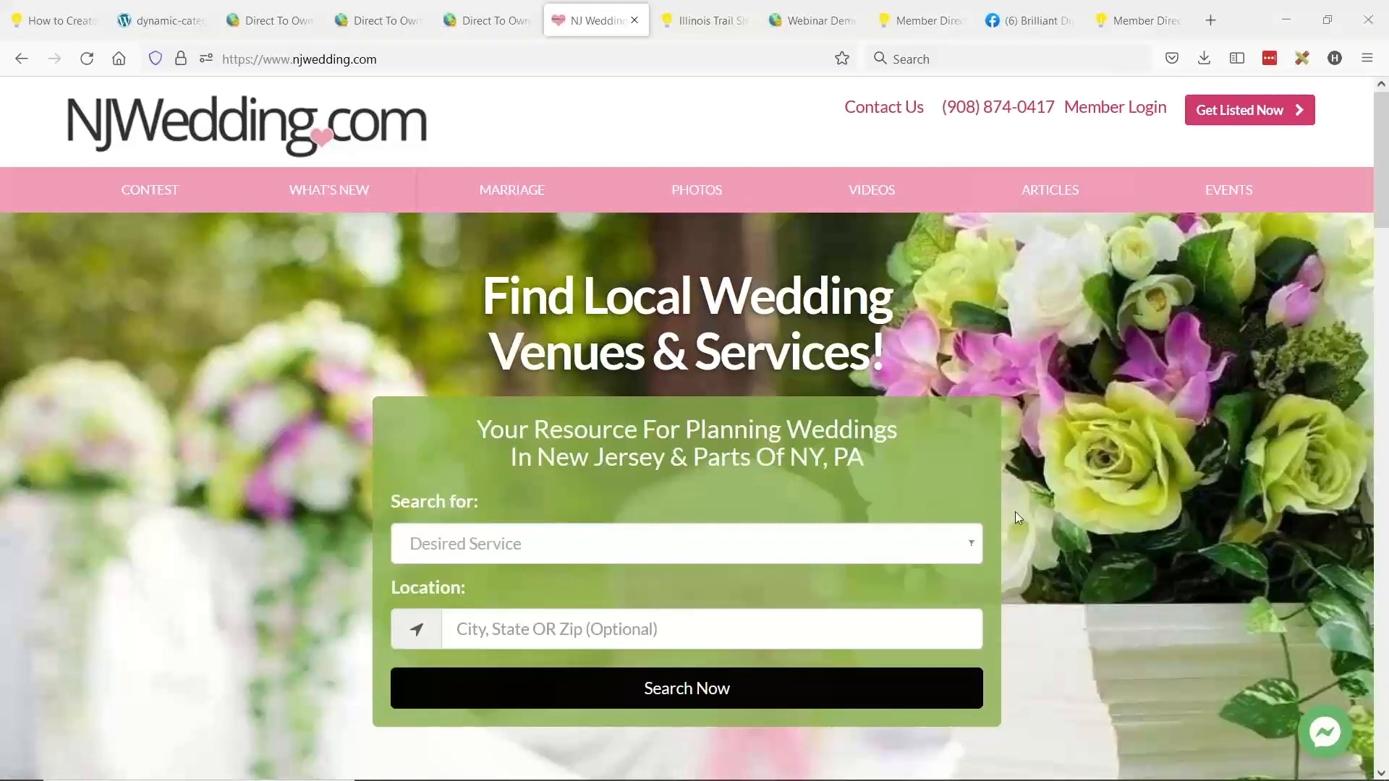
# Step: Examine the list of desired services in the NJWedding.com homepage search box and close it without choosing one
pyautogui.scroll(-2, 1092, 501)
pyautogui.click(925, 405)
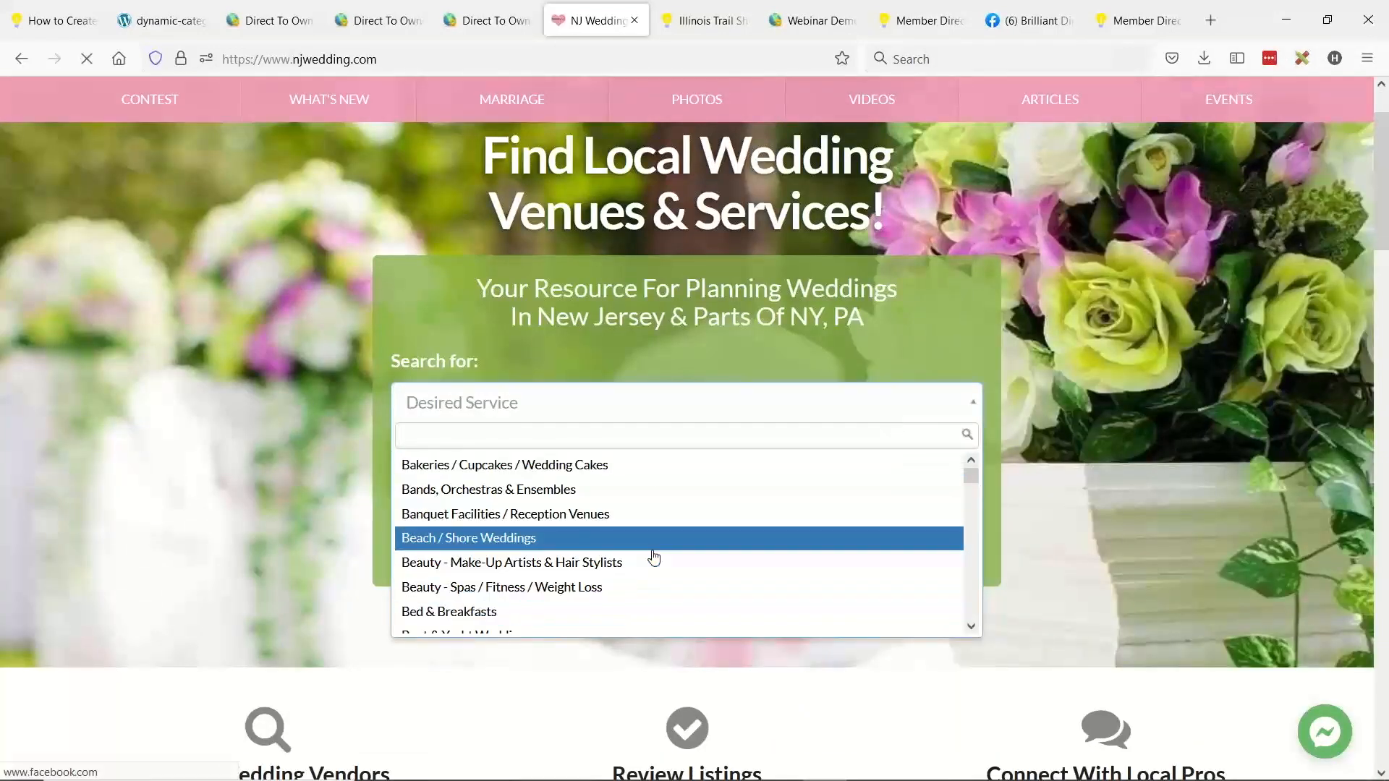
pyautogui.moveTo(1126, 474); pyautogui.dragTo(1131, 409)
pyautogui.click(1316, 352)
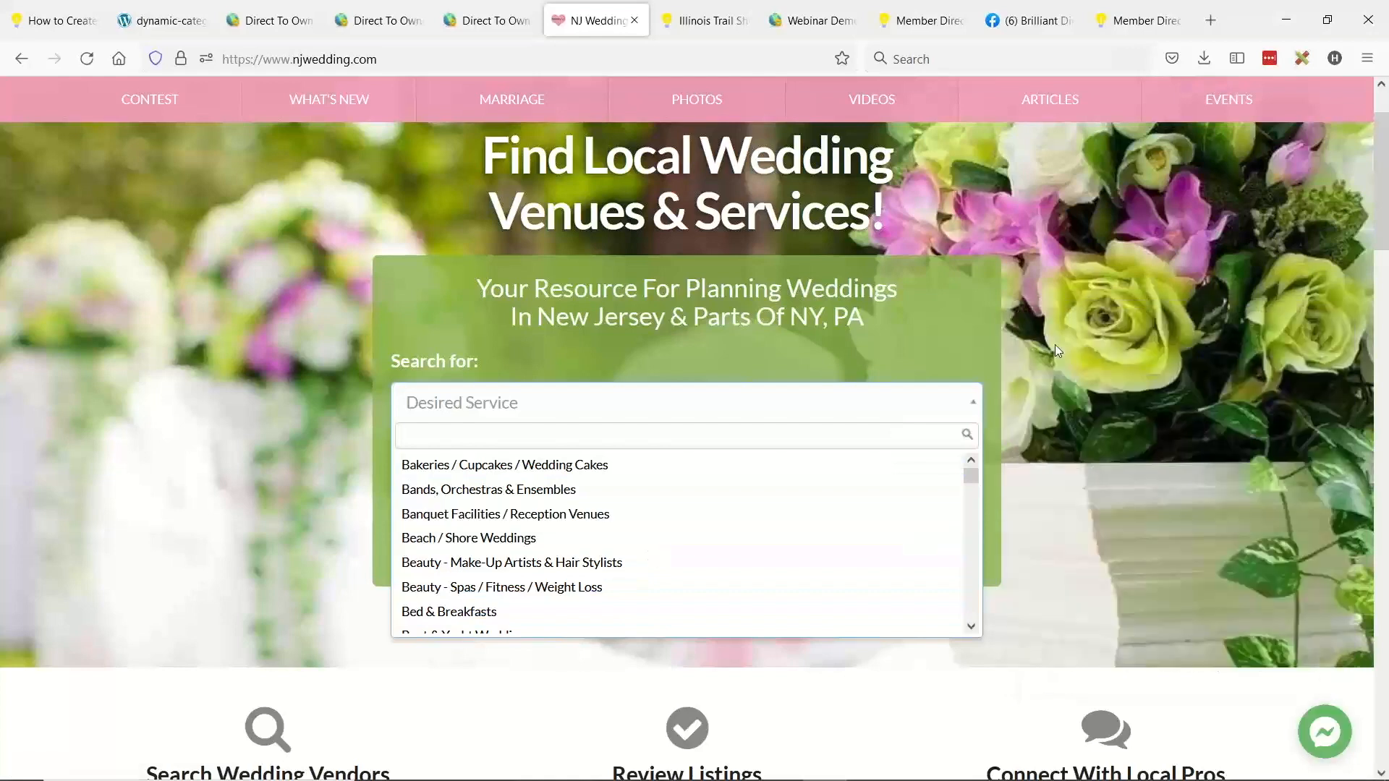
pyautogui.click(1084, 451)
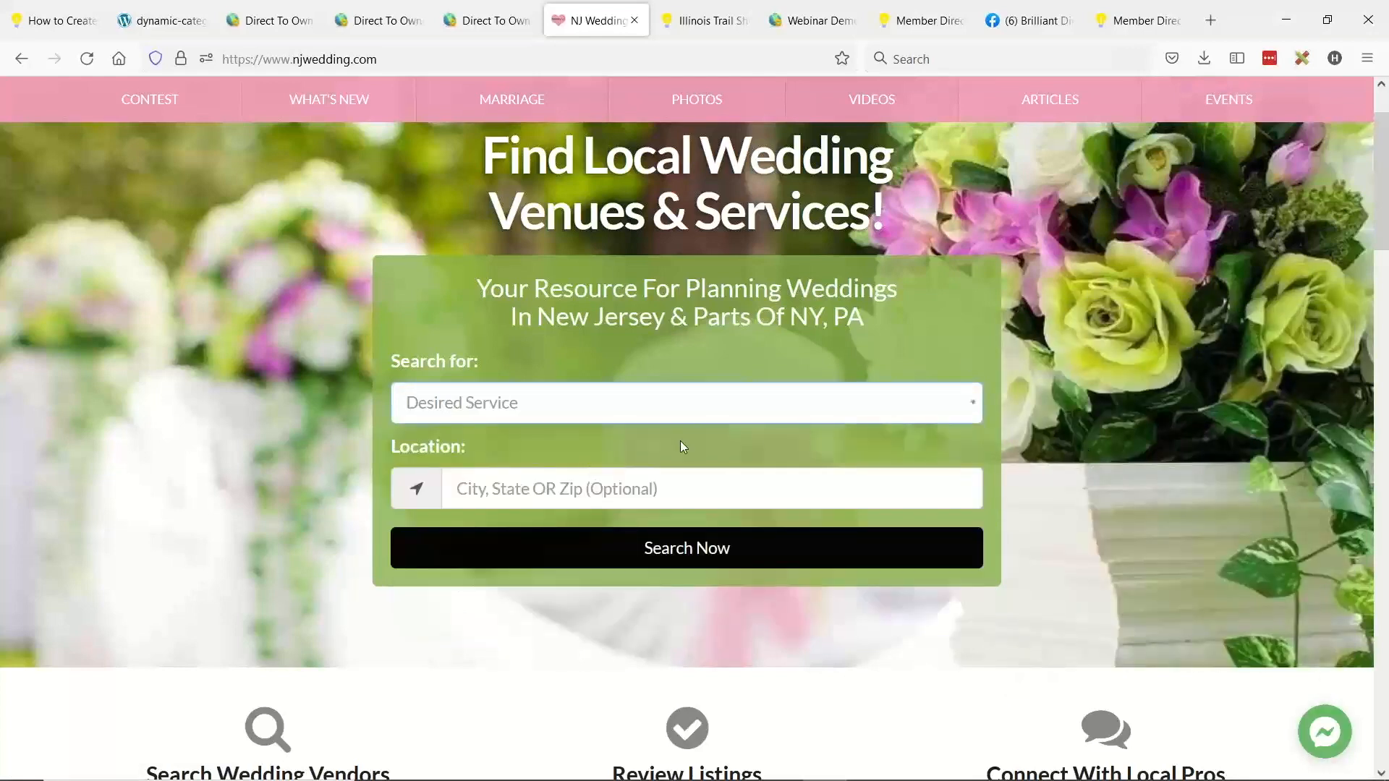
pyautogui.scroll(2, 1125, 441)
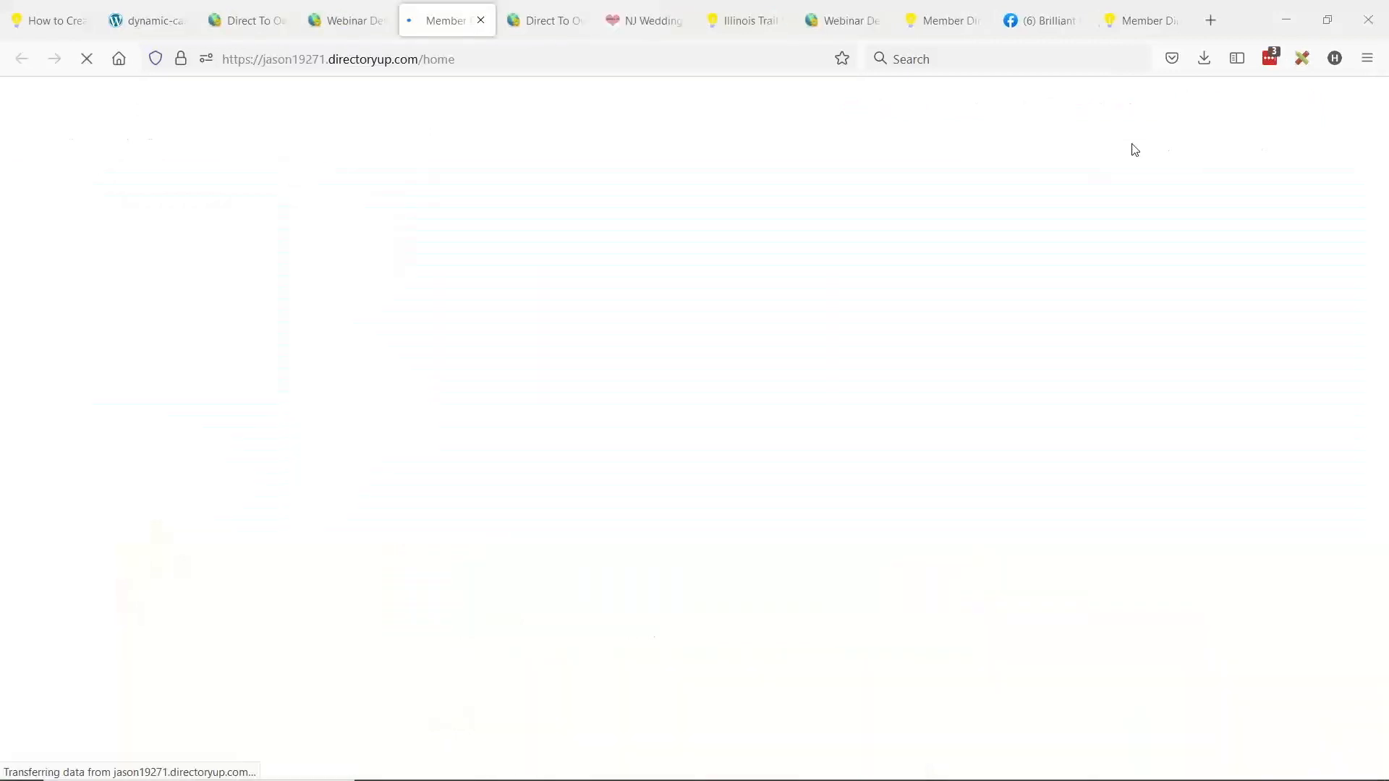
# Step: View the demo directory's homepage search area and open the Design Settings of the Webinar Demo Website
pyautogui.scroll(-2, 363, 451)
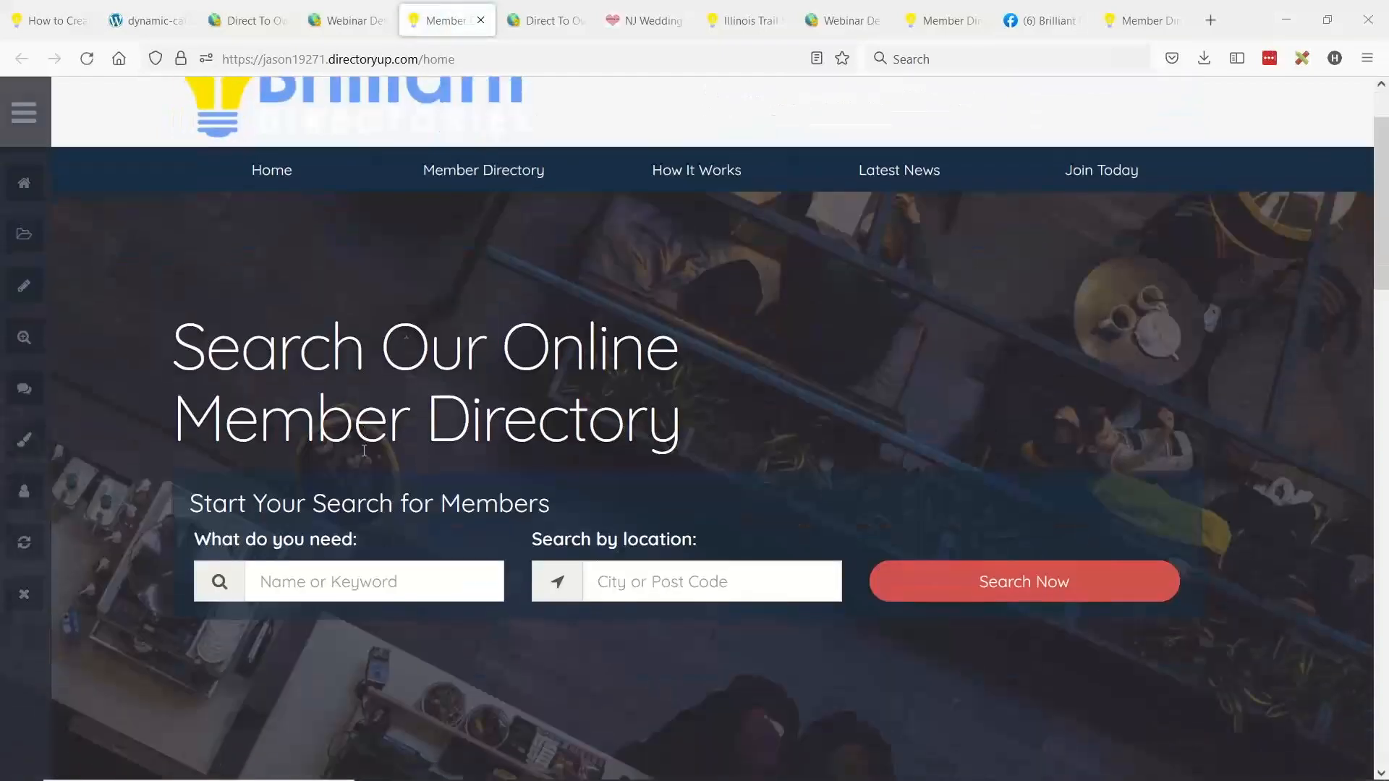
pyautogui.scroll(2, 275, 654)
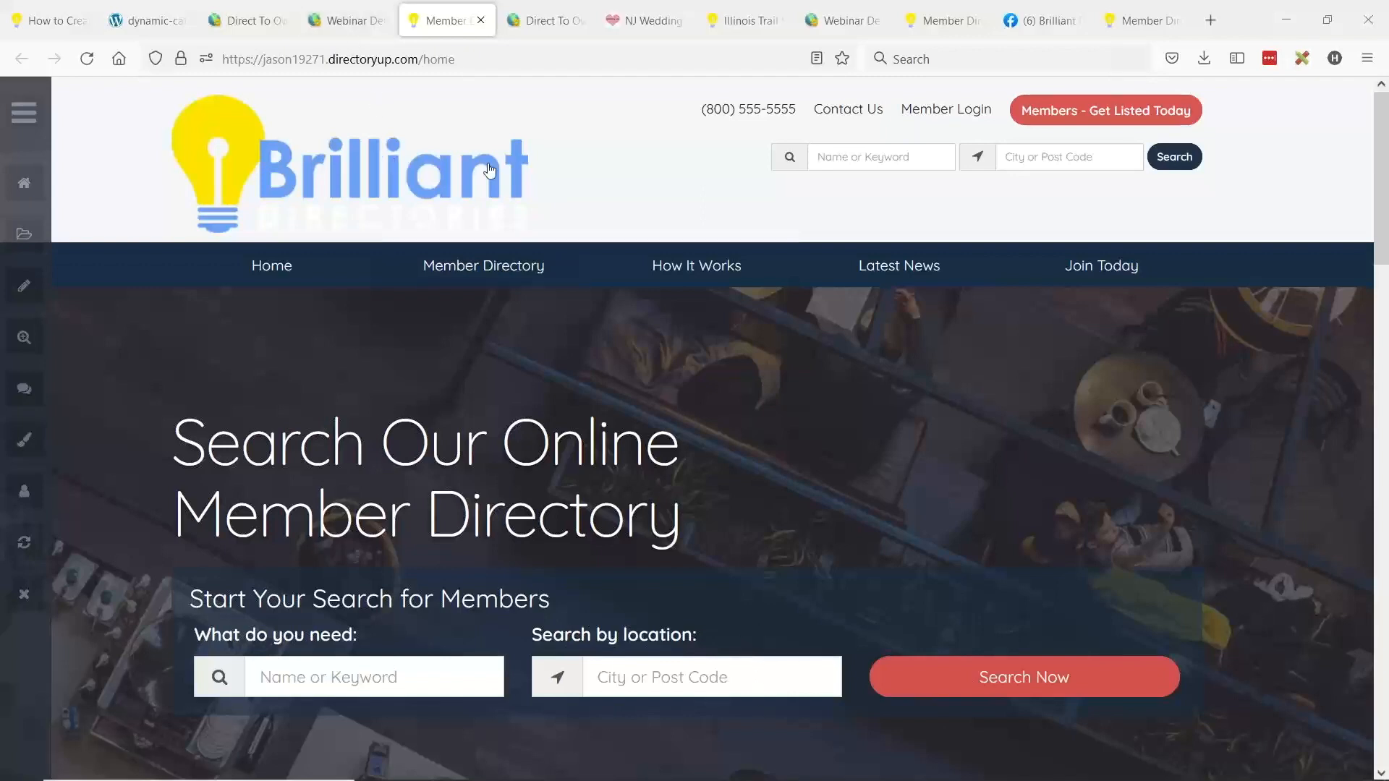
pyautogui.click(350, 20)
pyautogui.moveTo(72, 372)
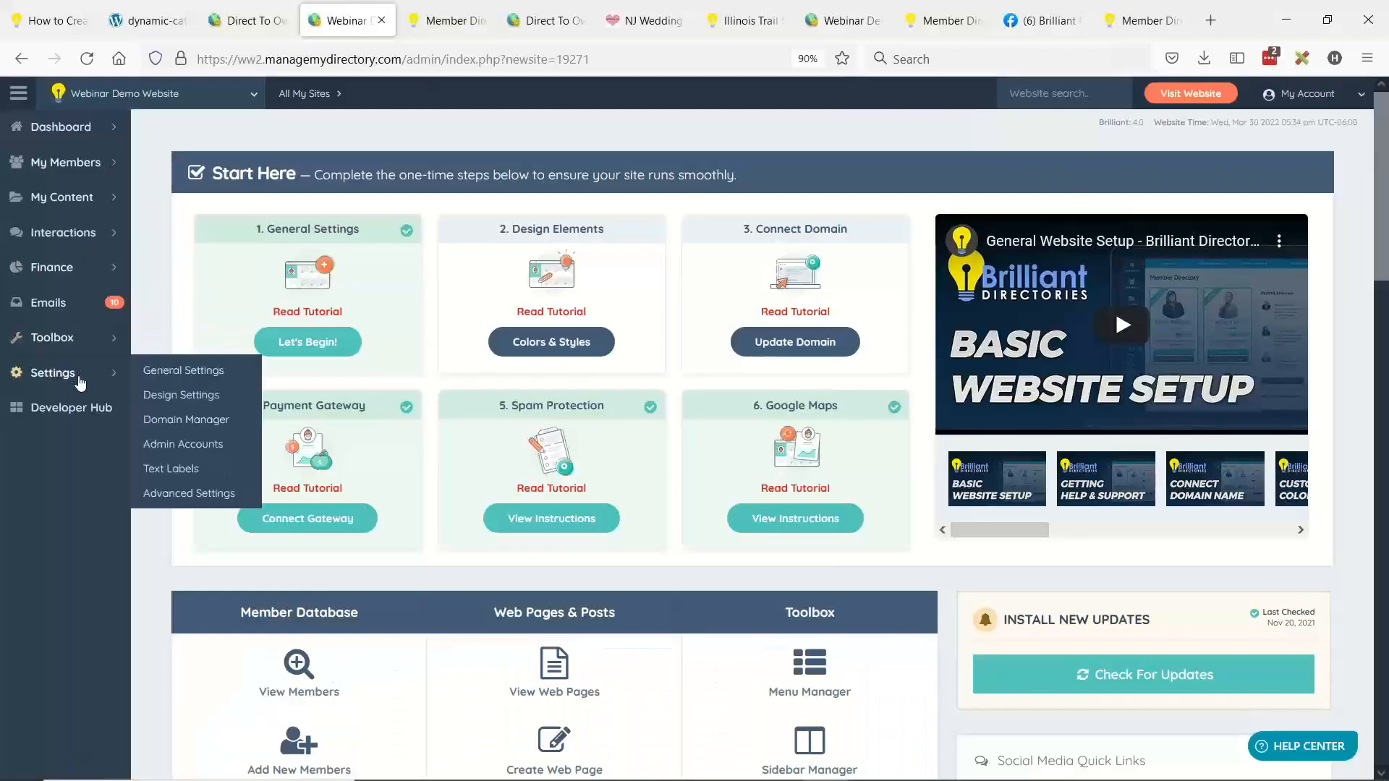
pyautogui.click(161, 395)
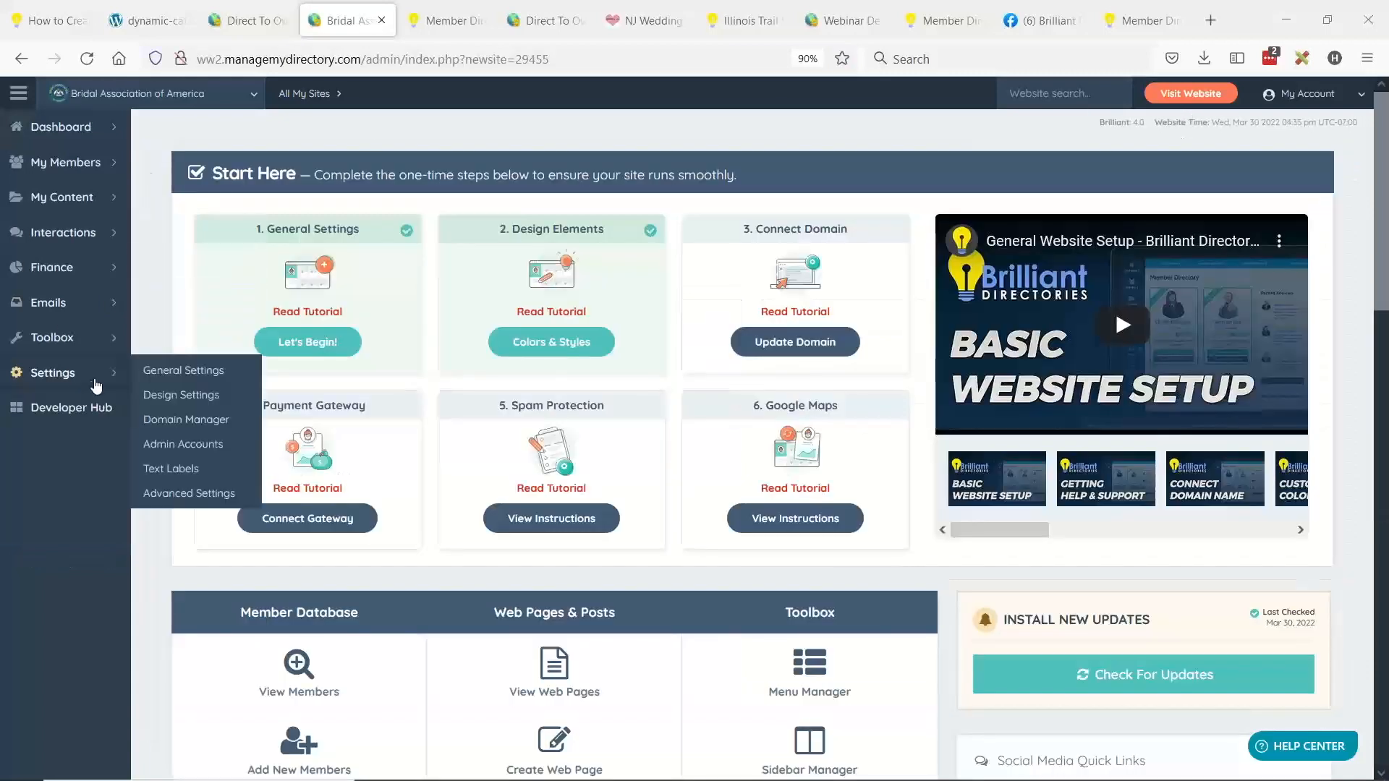
# Step: Open the live Bridal Association of America website for reference and bring up the homepage section of its Design Settings
pyautogui.click(109, 375)
pyautogui.click(39, 432)
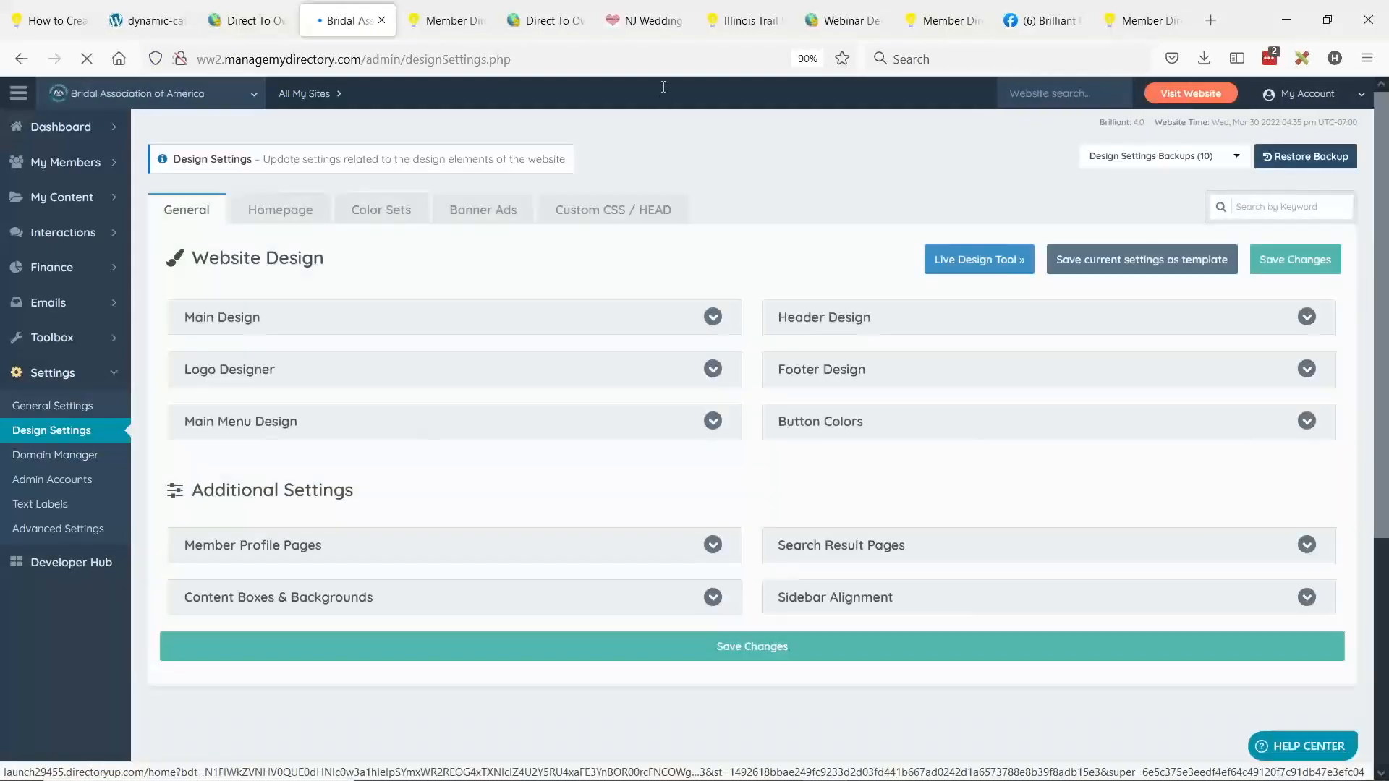
pyautogui.click(1183, 94)
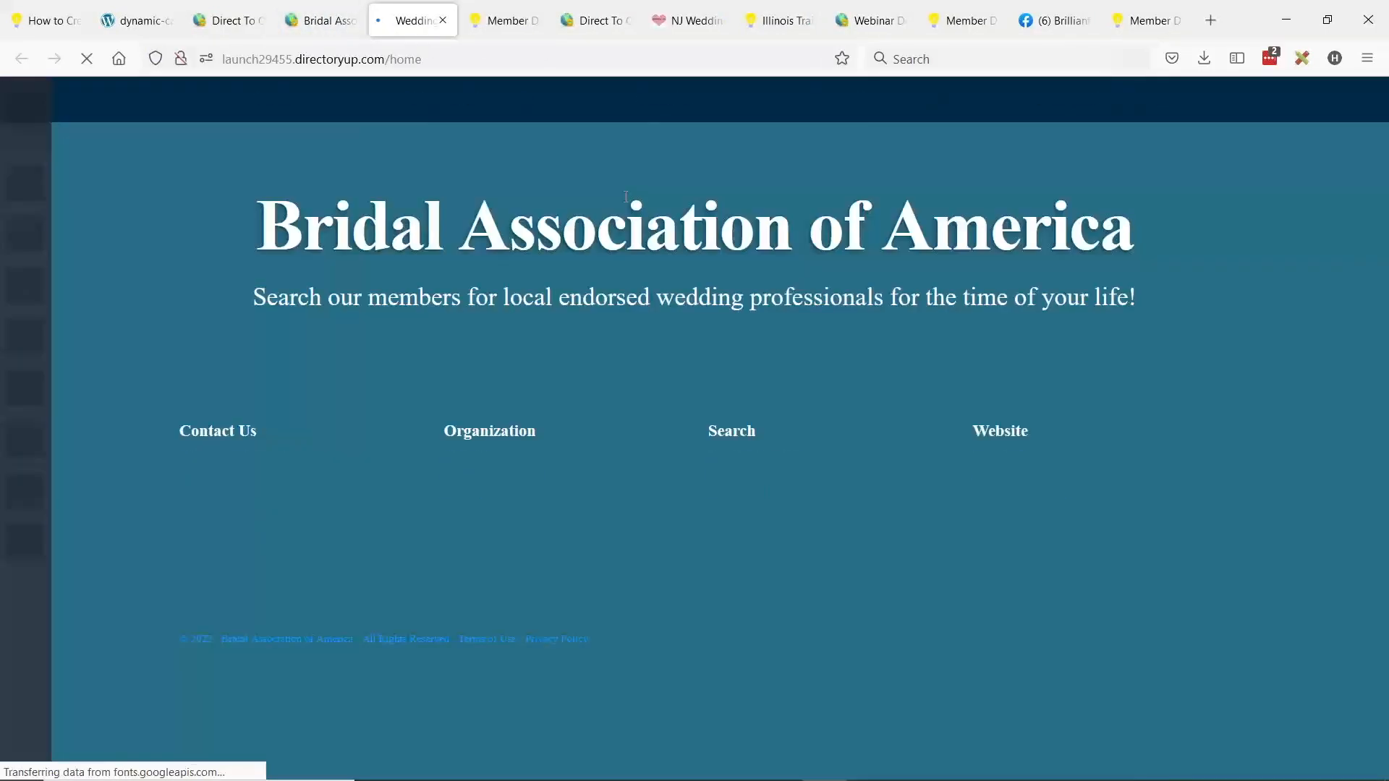
pyautogui.click(333, 23)
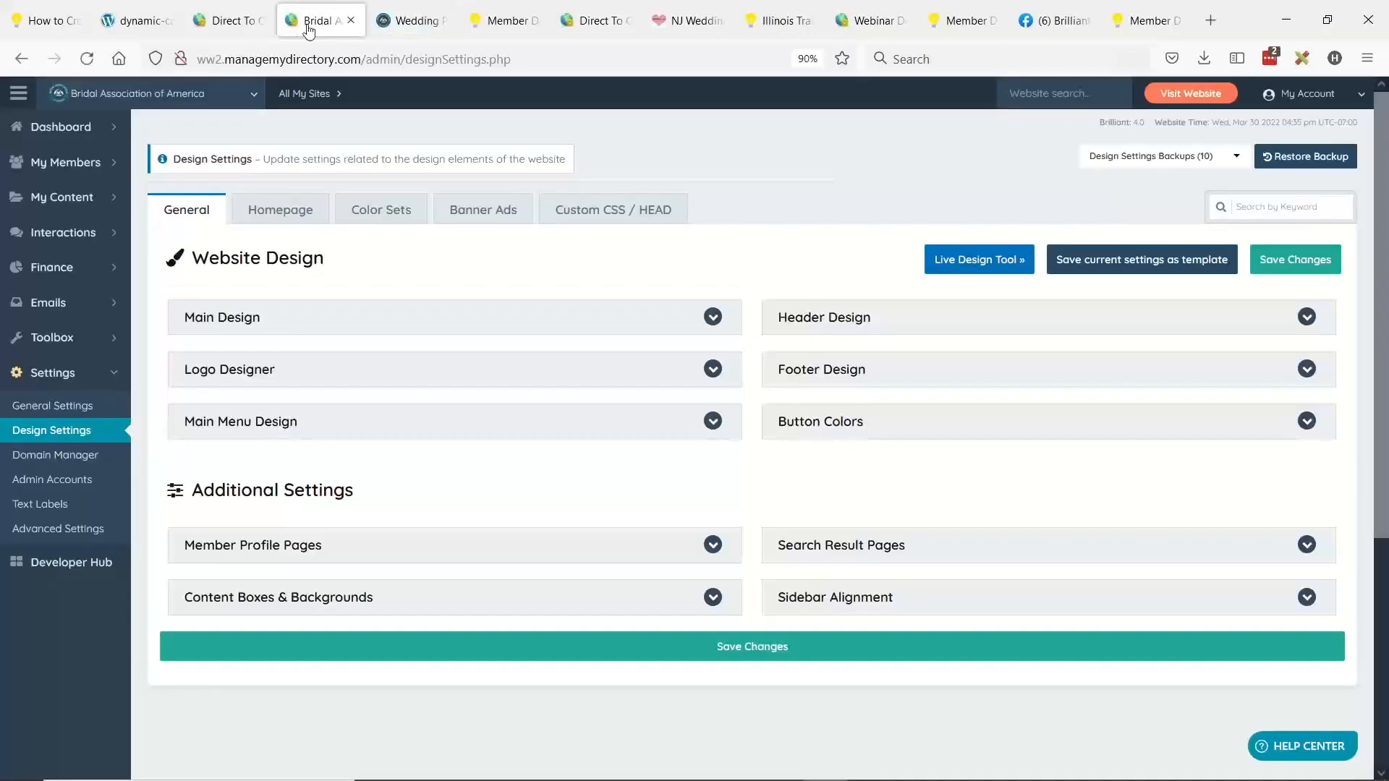
pyautogui.click(282, 212)
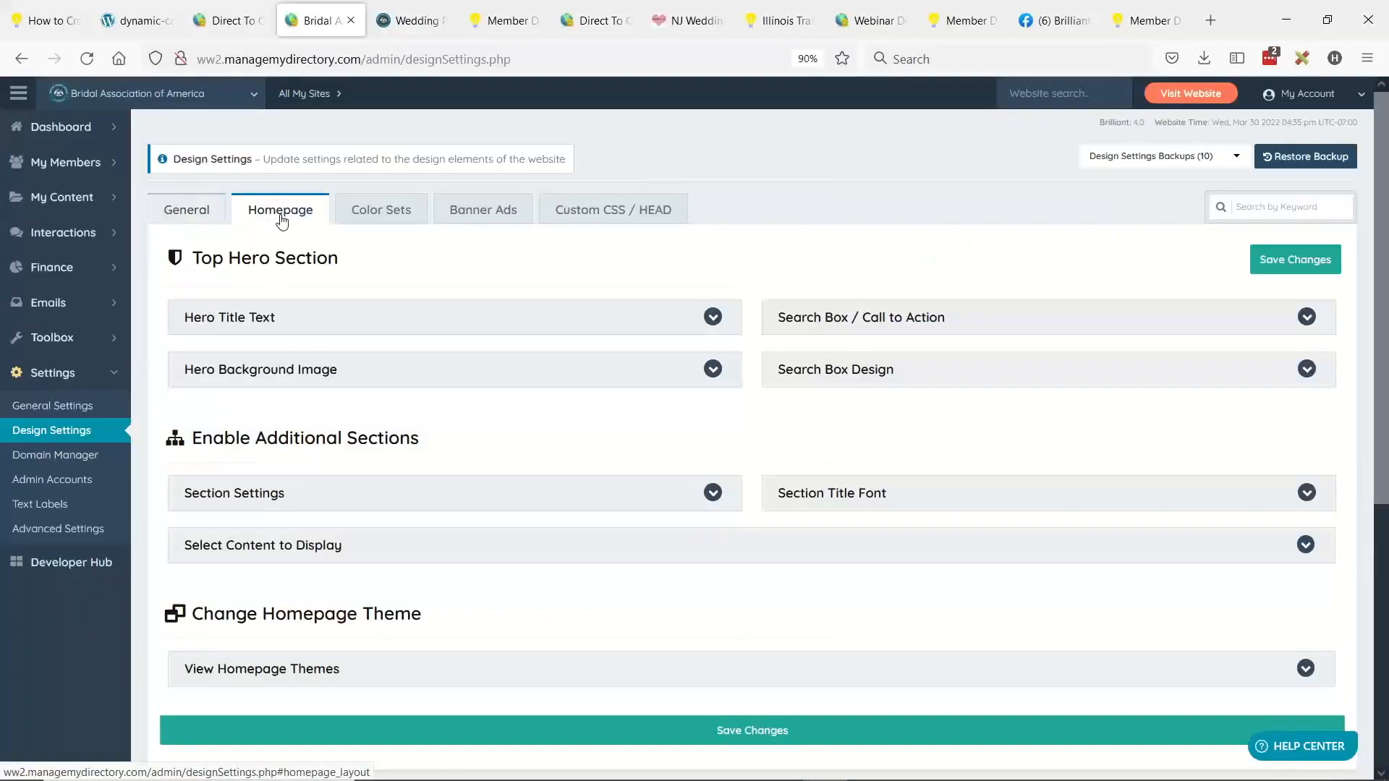
# Step: Compare the live Bridal Association of America homepage with its Top Hero Section settings and expand Search Box / Call to Action
pyautogui.click(409, 20)
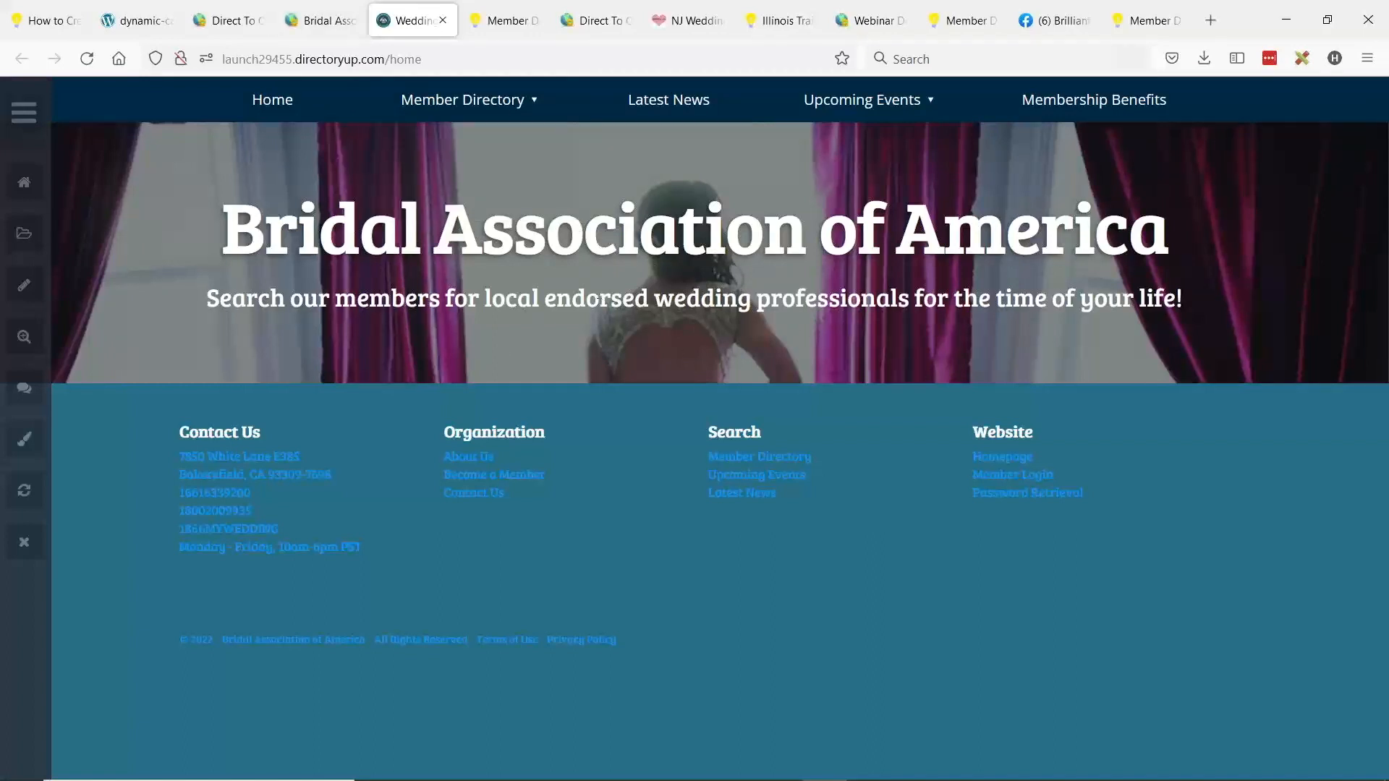
pyautogui.click(312, 13)
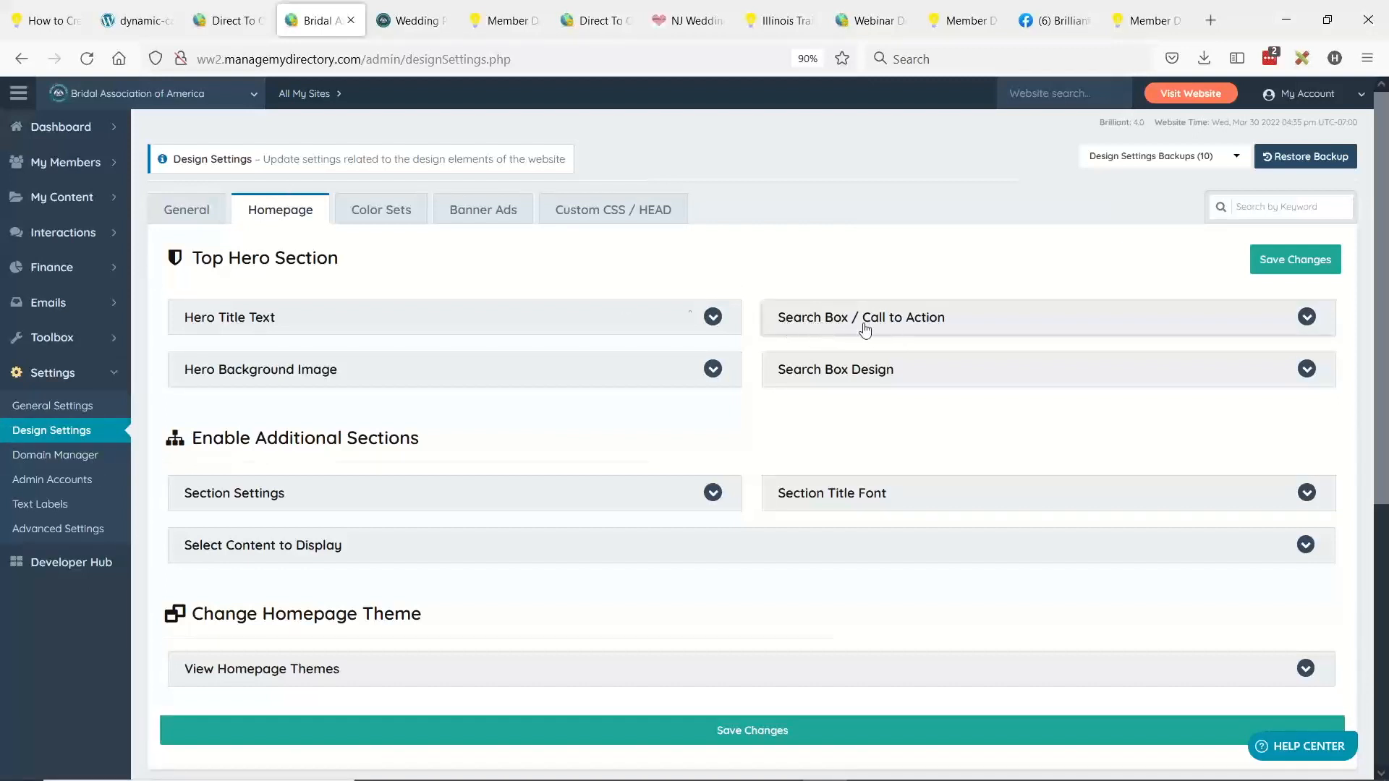
pyautogui.moveTo(194, 256); pyautogui.dragTo(309, 269)
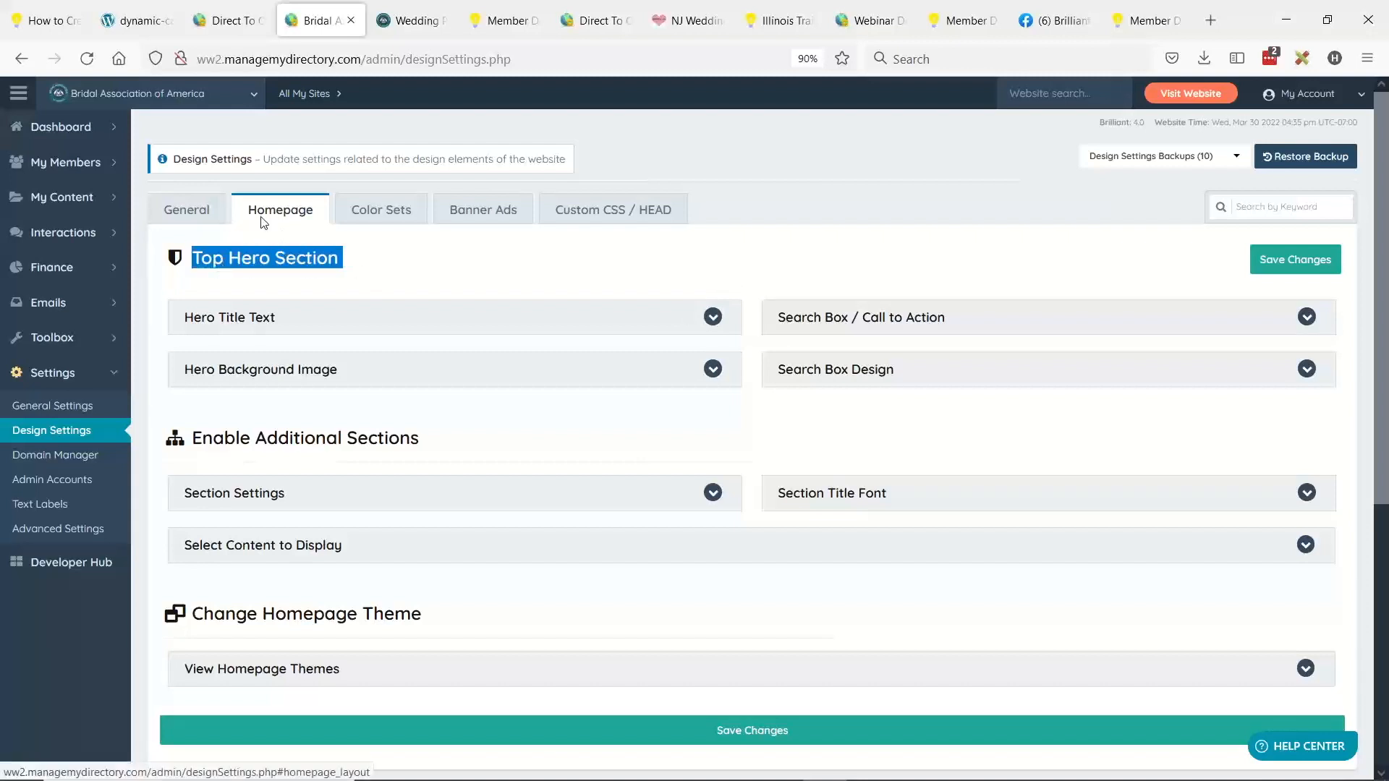
pyautogui.click(834, 327)
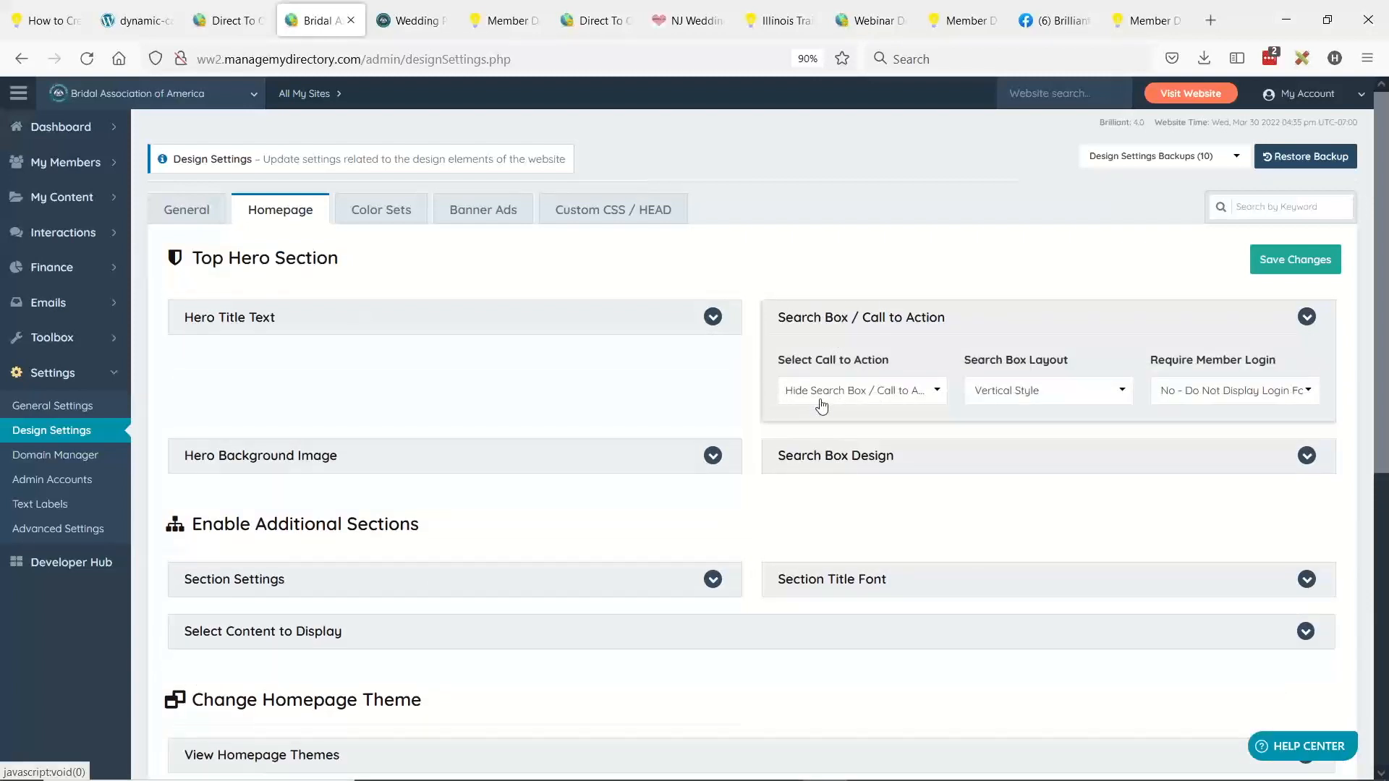
# Step: Set the homepage hero's call to action to Top + Sub + Location Search
pyautogui.click(923, 402)
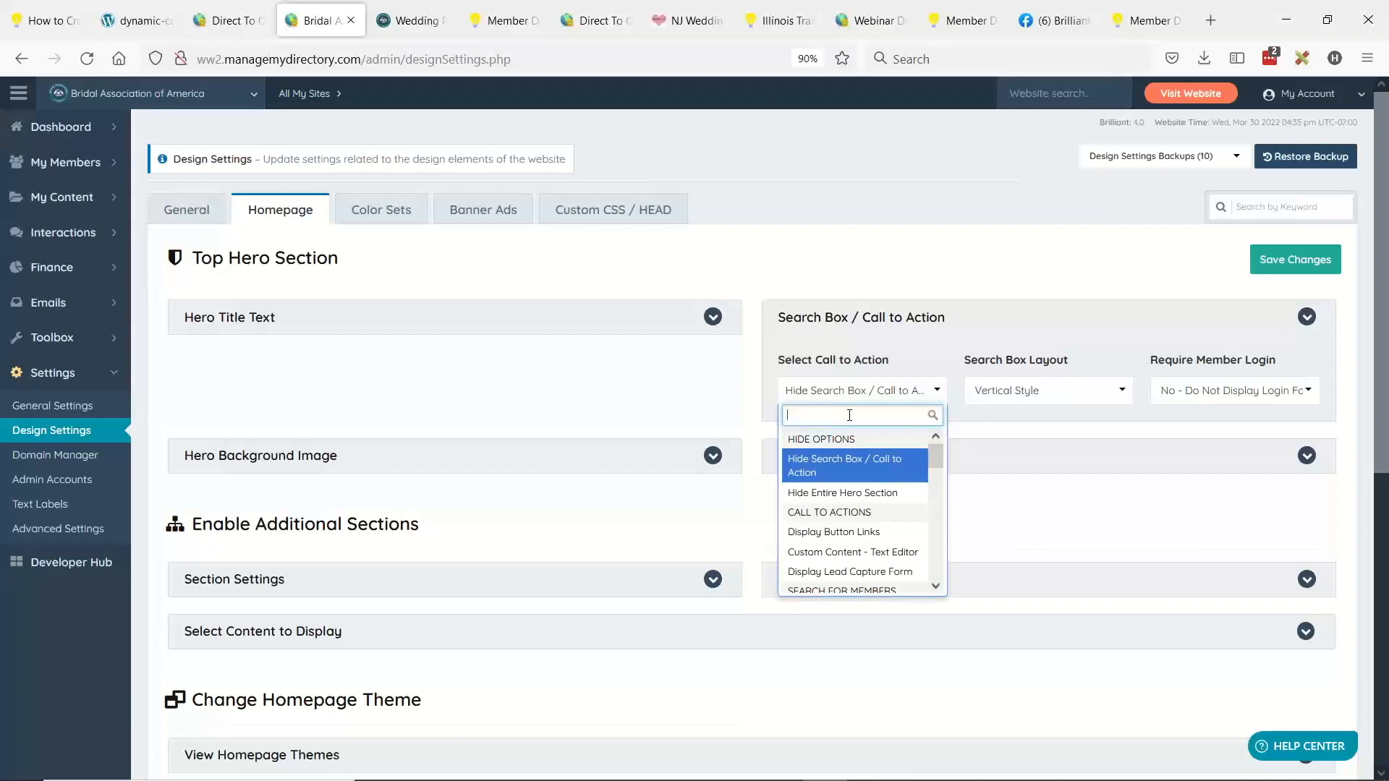
pyautogui.write('top')
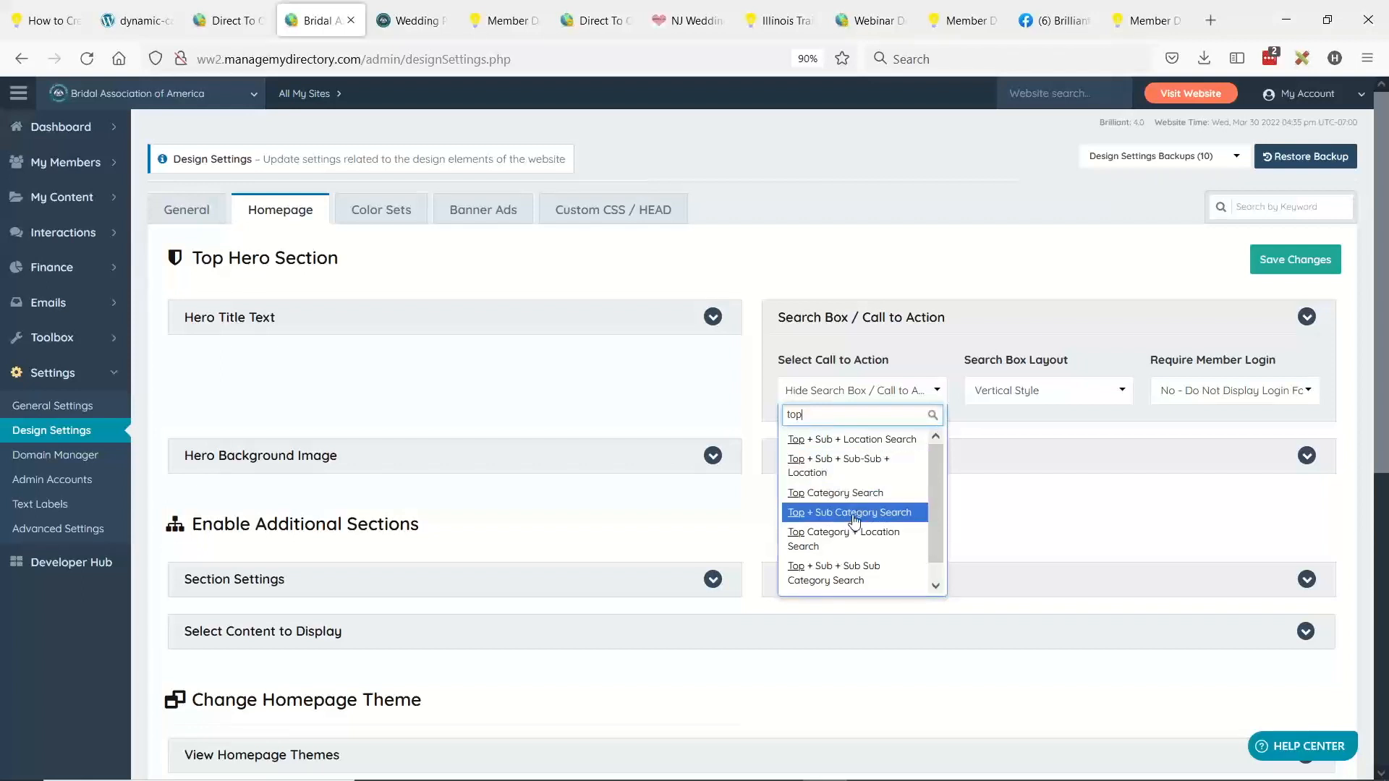
pyautogui.click(852, 441)
# Step: Set the homepage hero's call to action to Sub + Sub-Sub + Location Search and save the design settings
pyautogui.click(852, 393)
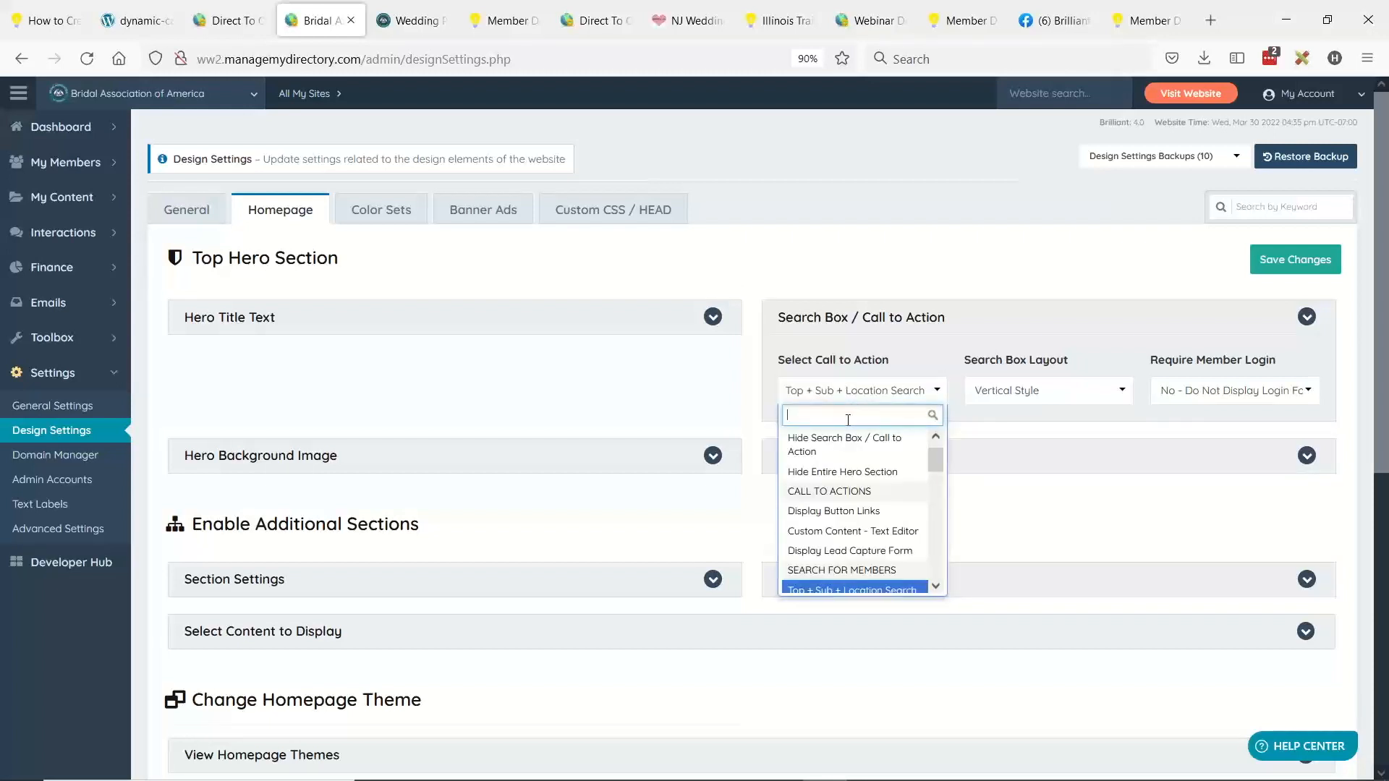
pyautogui.write('sub')
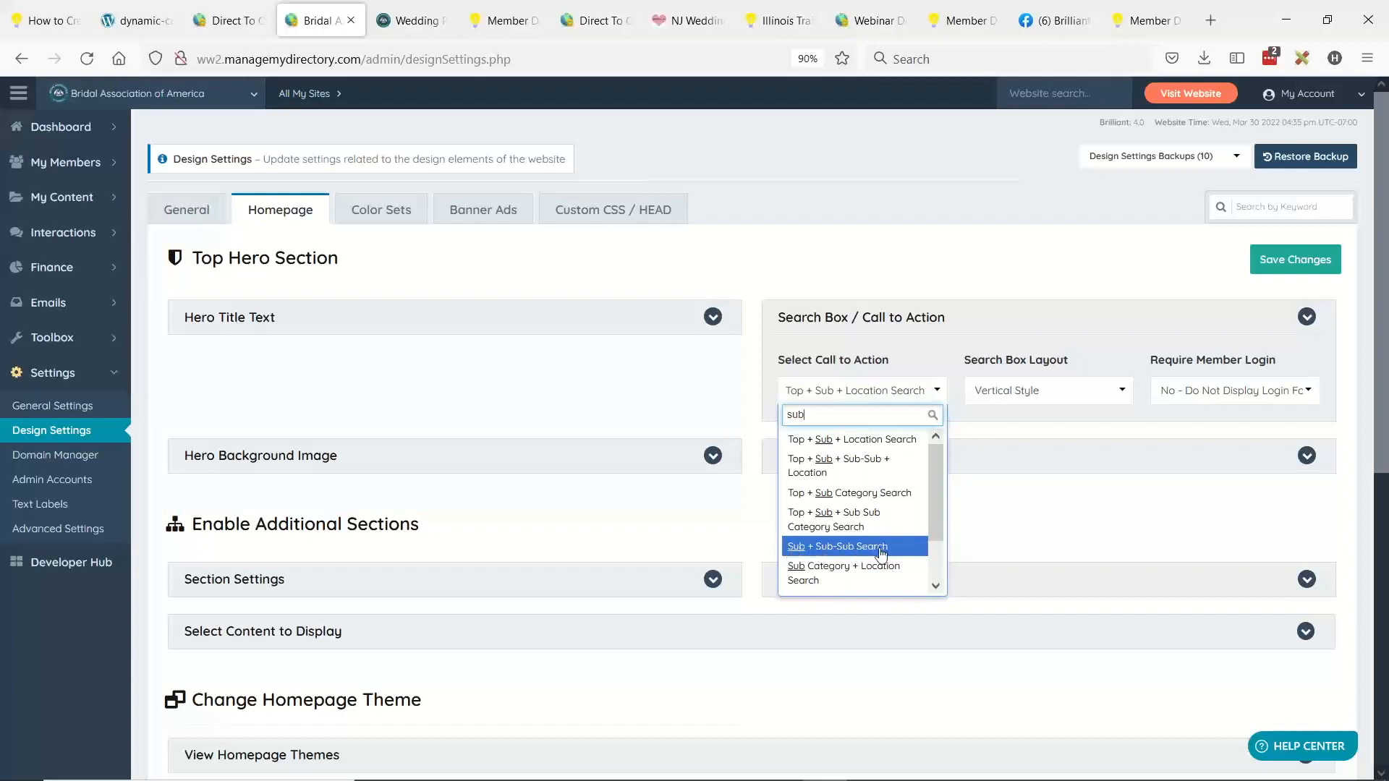
pyautogui.moveTo(935, 511); pyautogui.dragTo(929, 554)
pyautogui.click(854, 581)
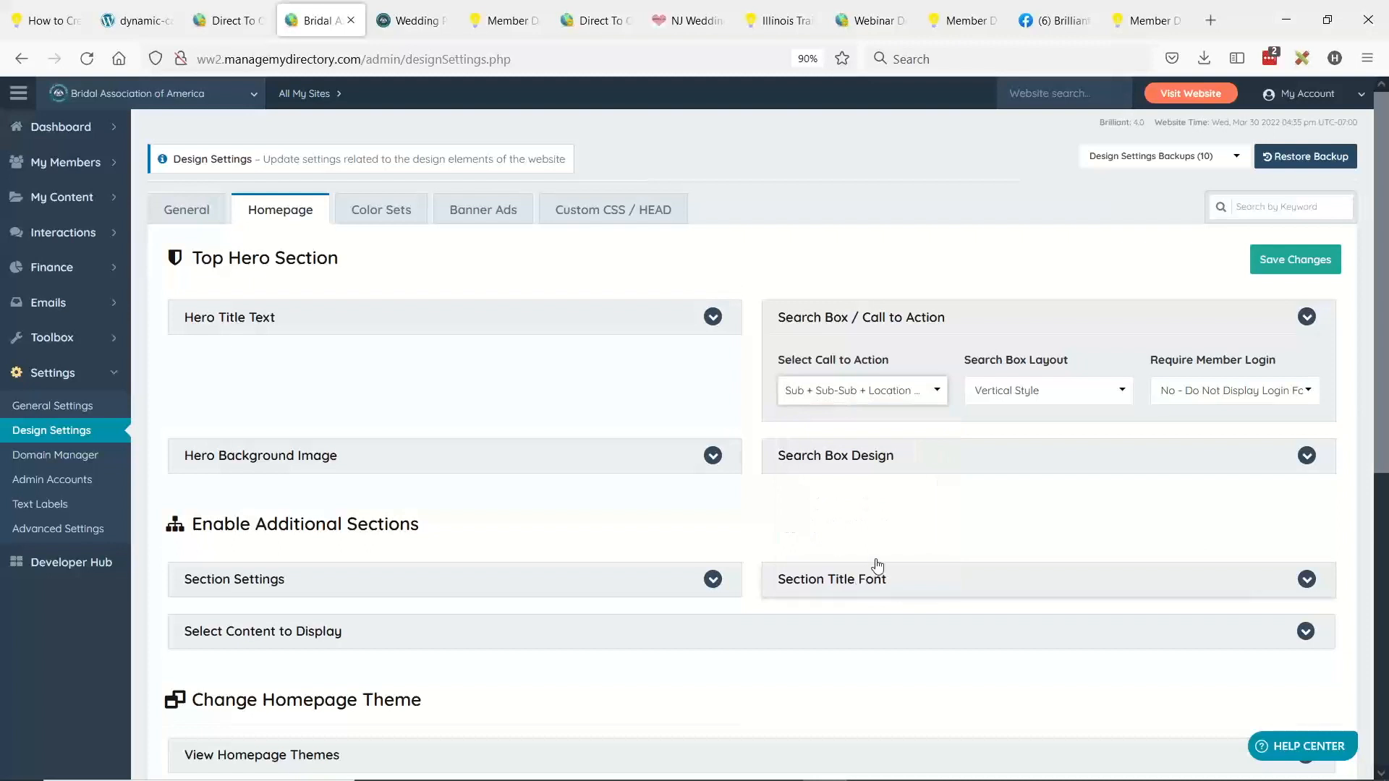
pyautogui.click(1300, 266)
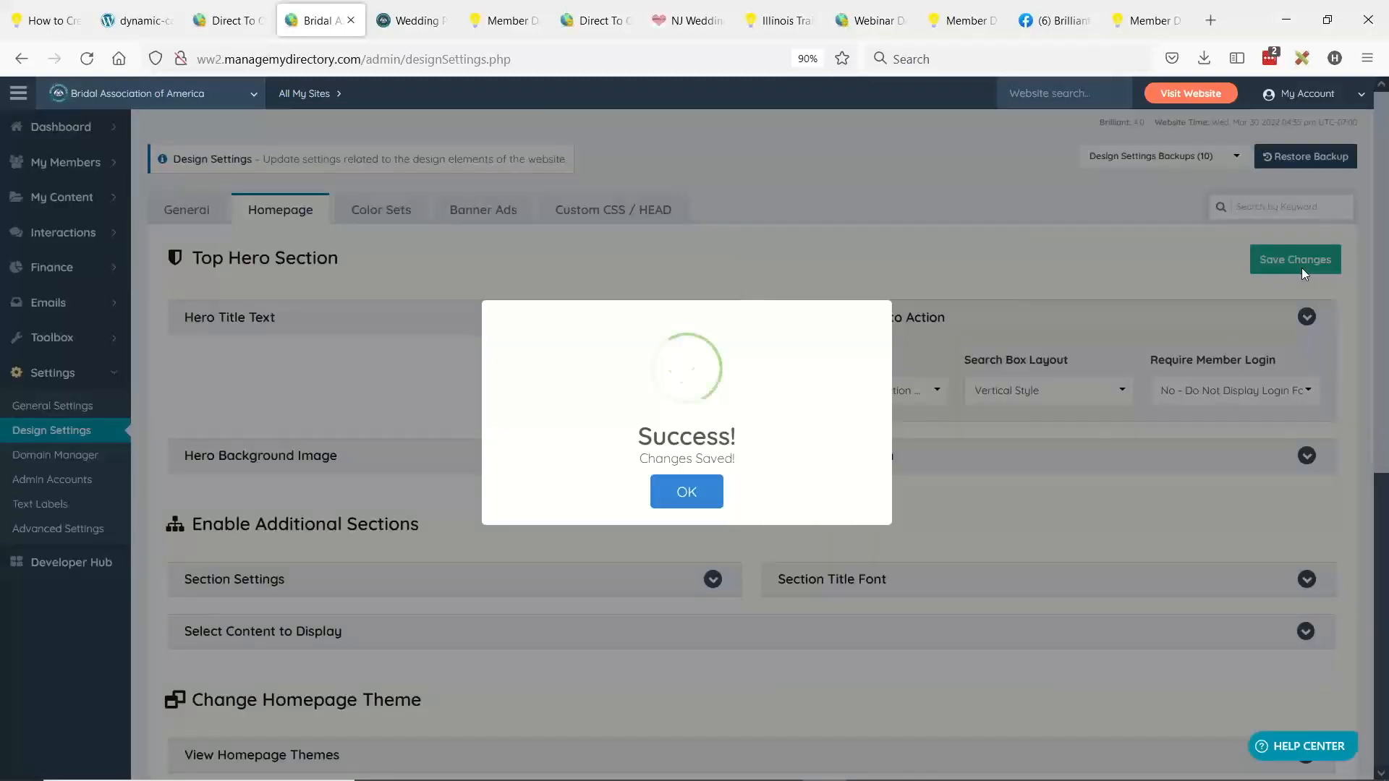
pyautogui.click(1300, 268)
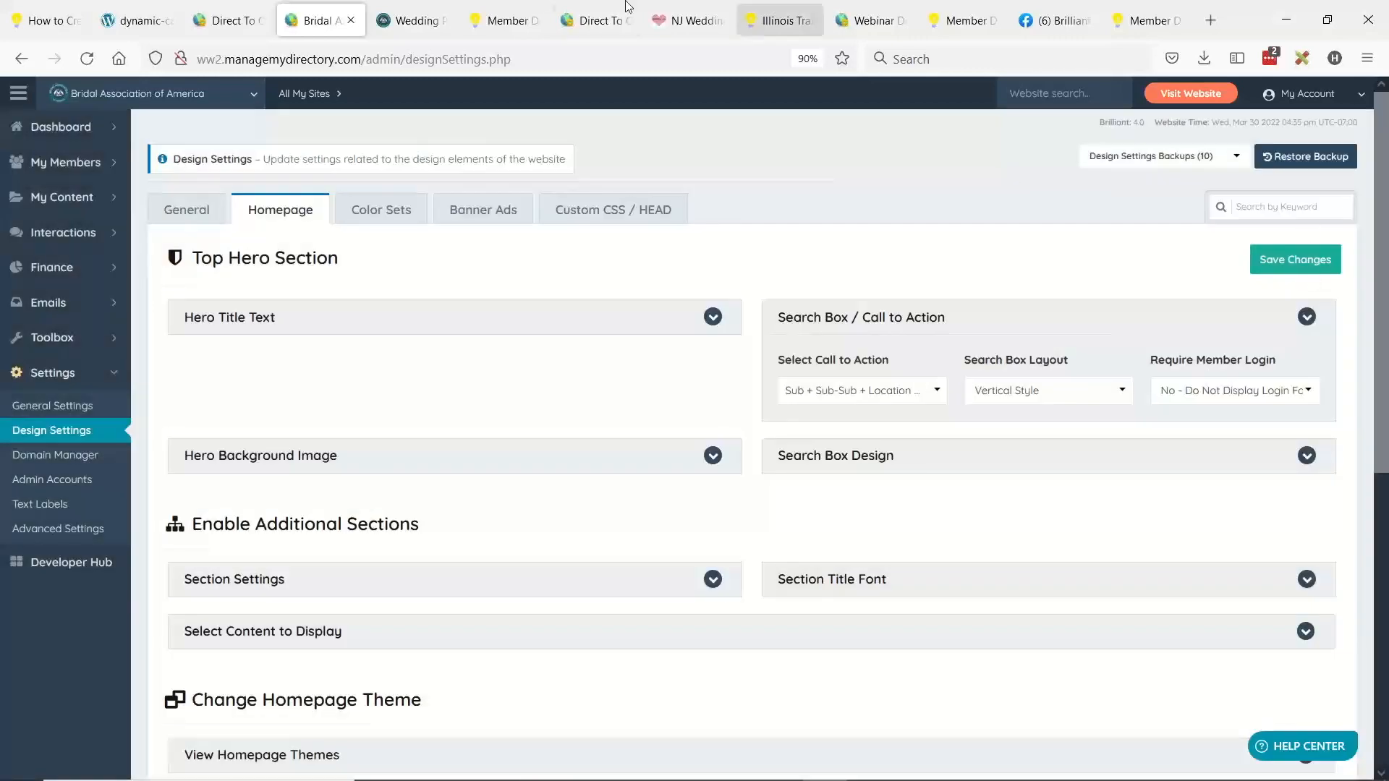
# Step: Reload the live Bridal Association of America homepage and check the Specializing in and More Options lists in its search box
pyautogui.click(413, 20)
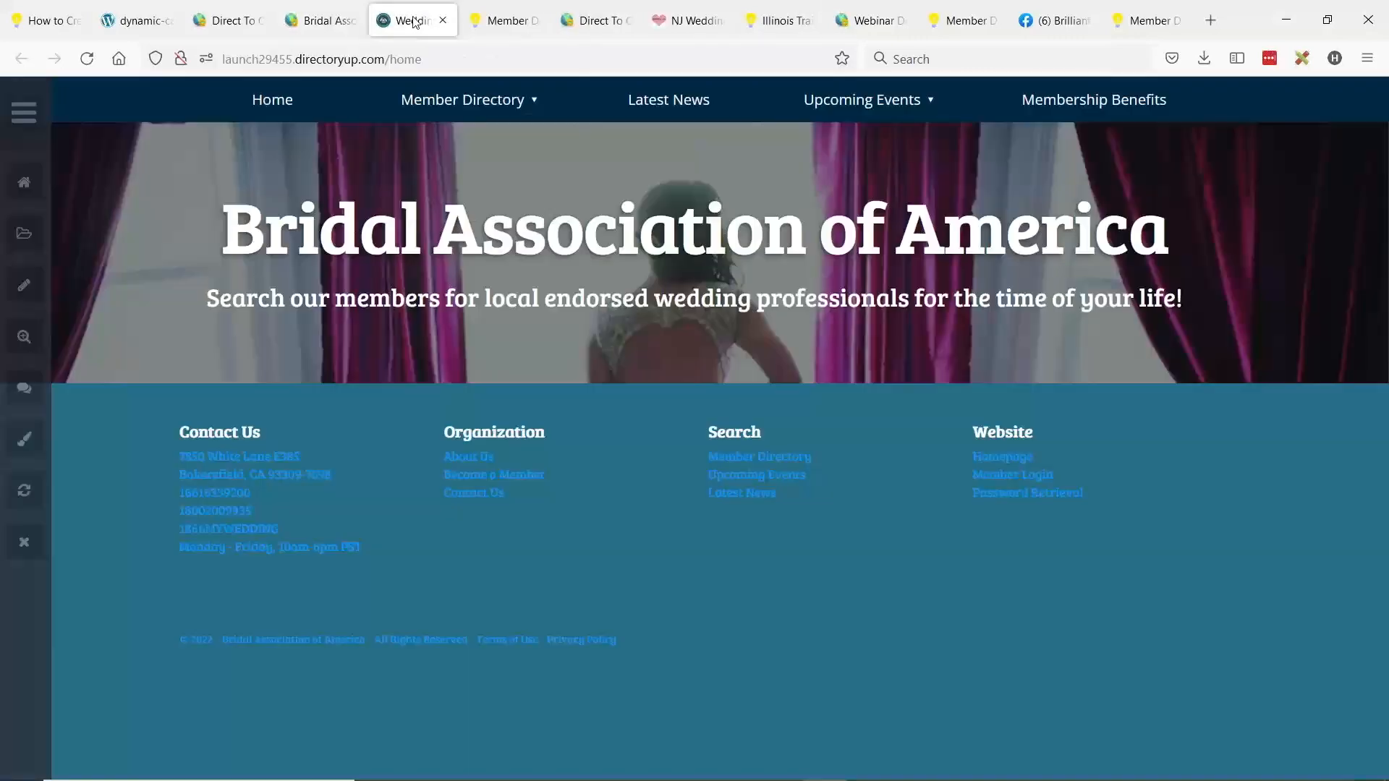
pyautogui.click(86, 60)
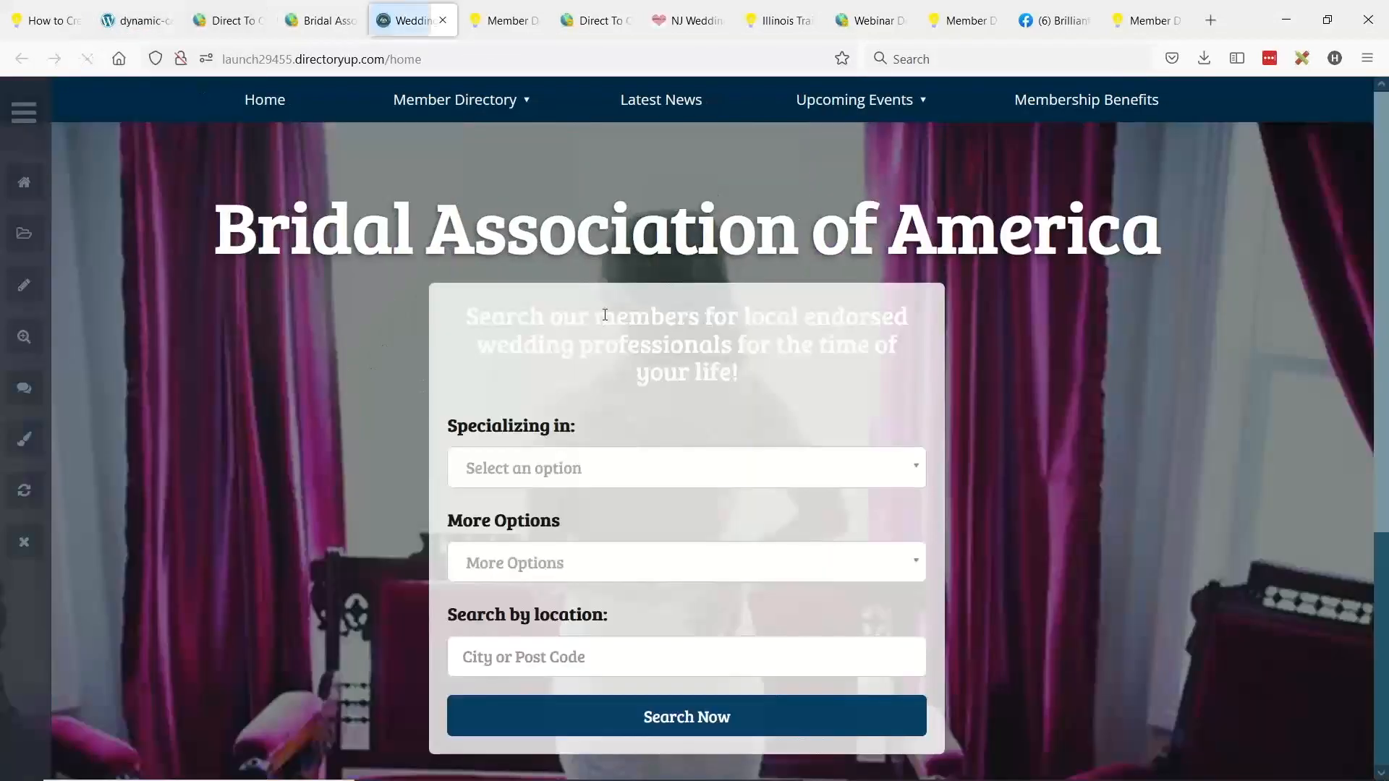
pyautogui.scroll(-2, 477, 345)
pyautogui.scroll(1, 499, 322)
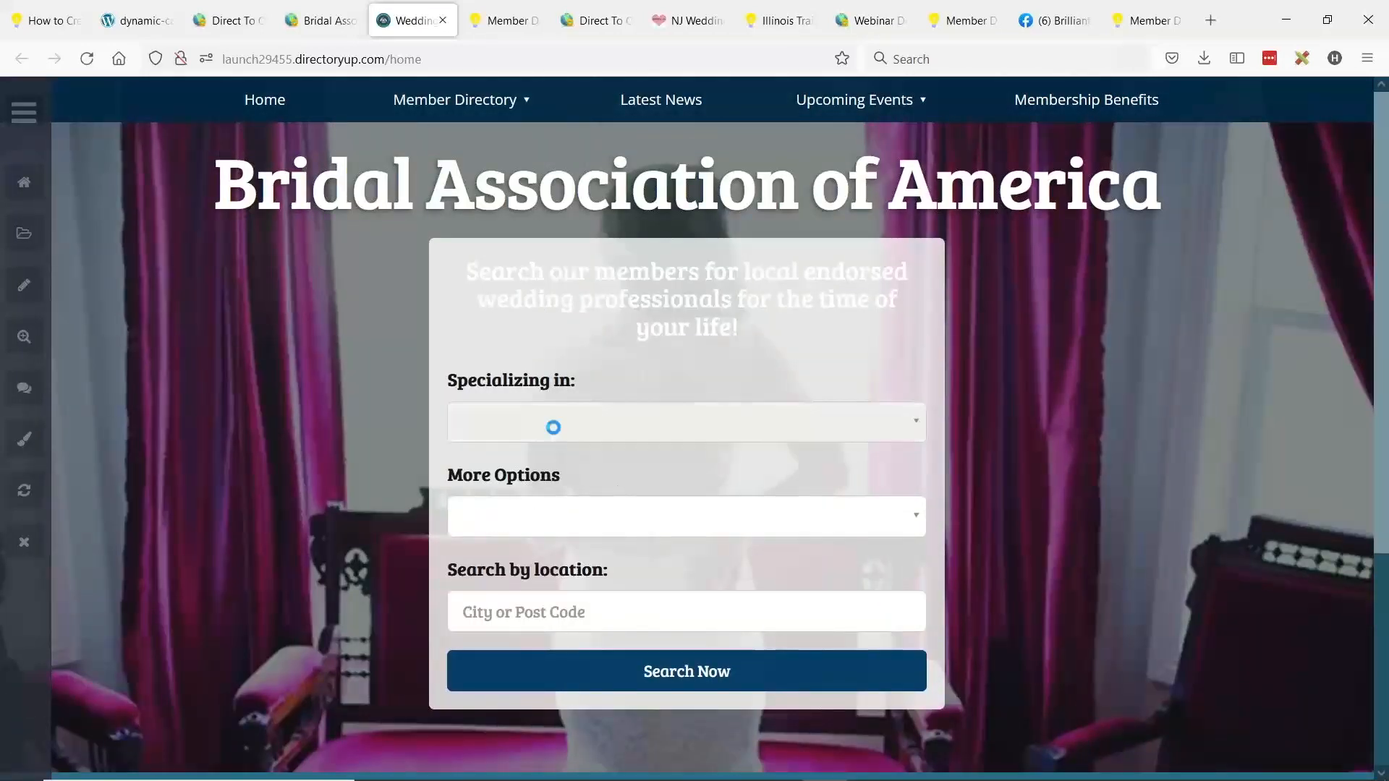
pyautogui.click(556, 431)
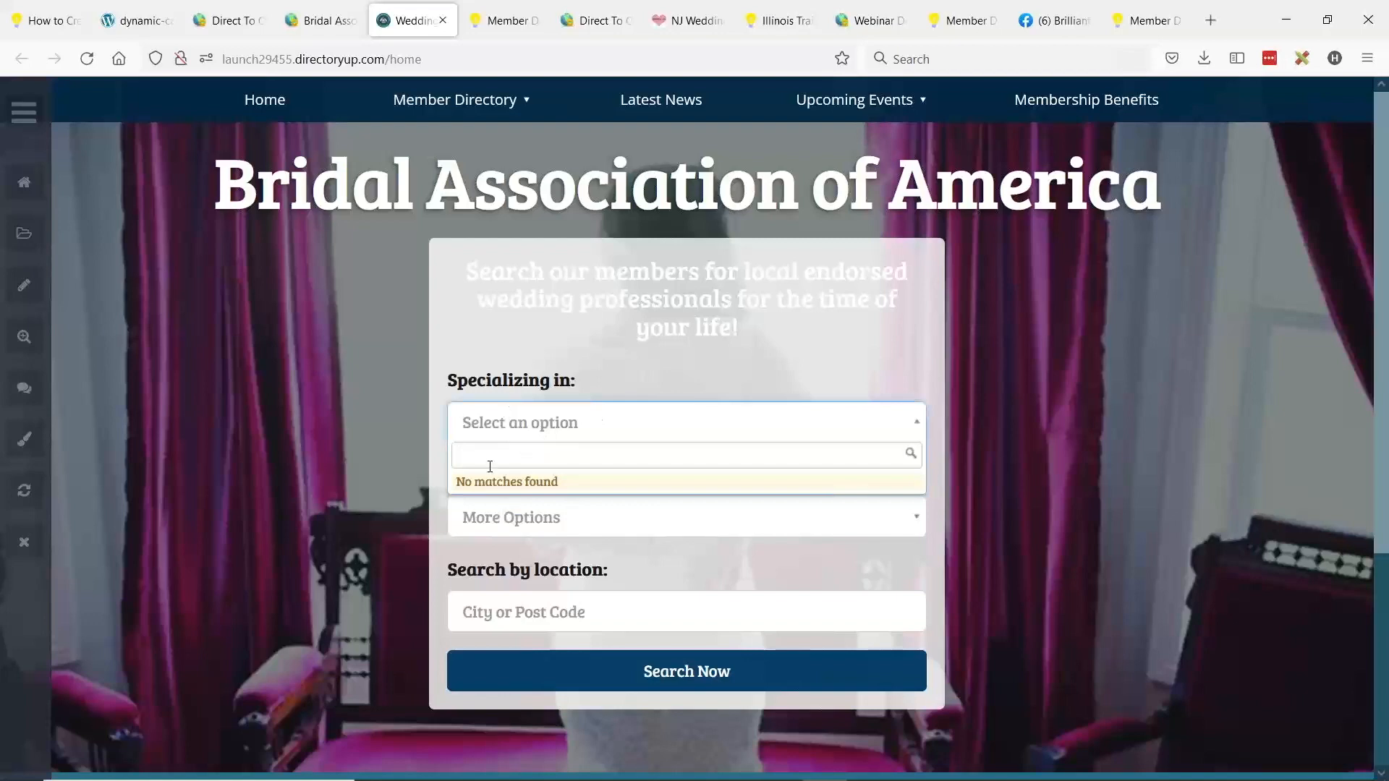
pyautogui.click(494, 526)
pyautogui.click(494, 526)
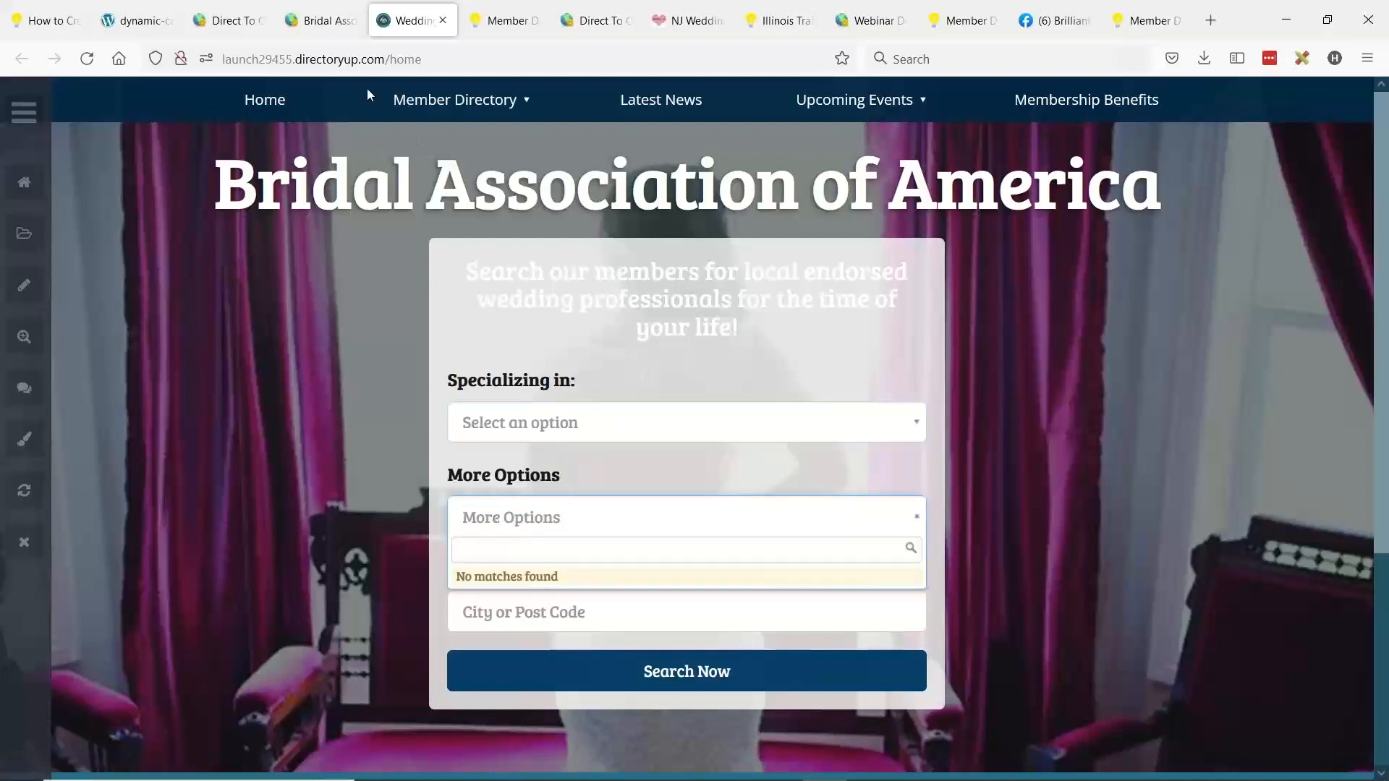
# Step: Open the Bridal Association of America's Member Categories in a separate tab and view its top-level categories
pyautogui.click(325, 22)
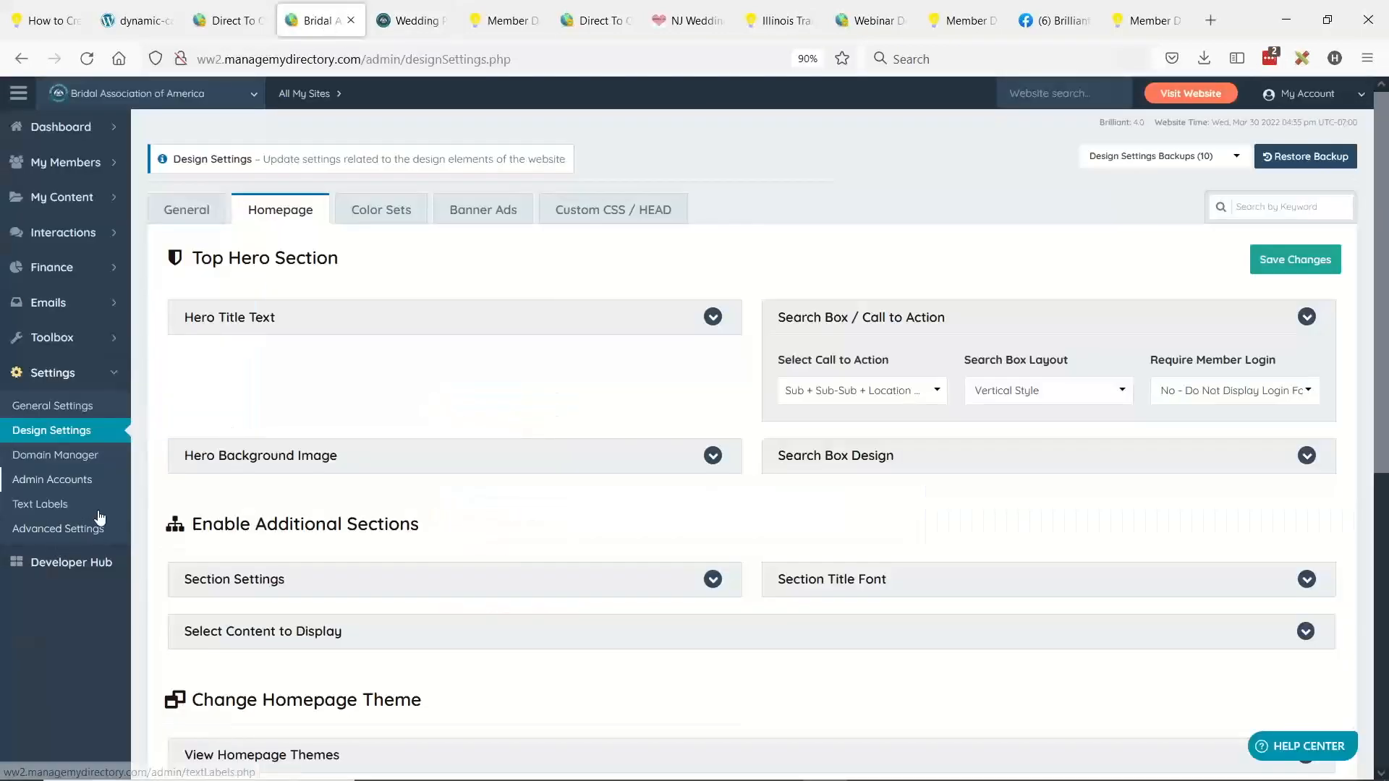
pyautogui.moveTo(59, 167)
pyautogui.middleClick(165, 183)
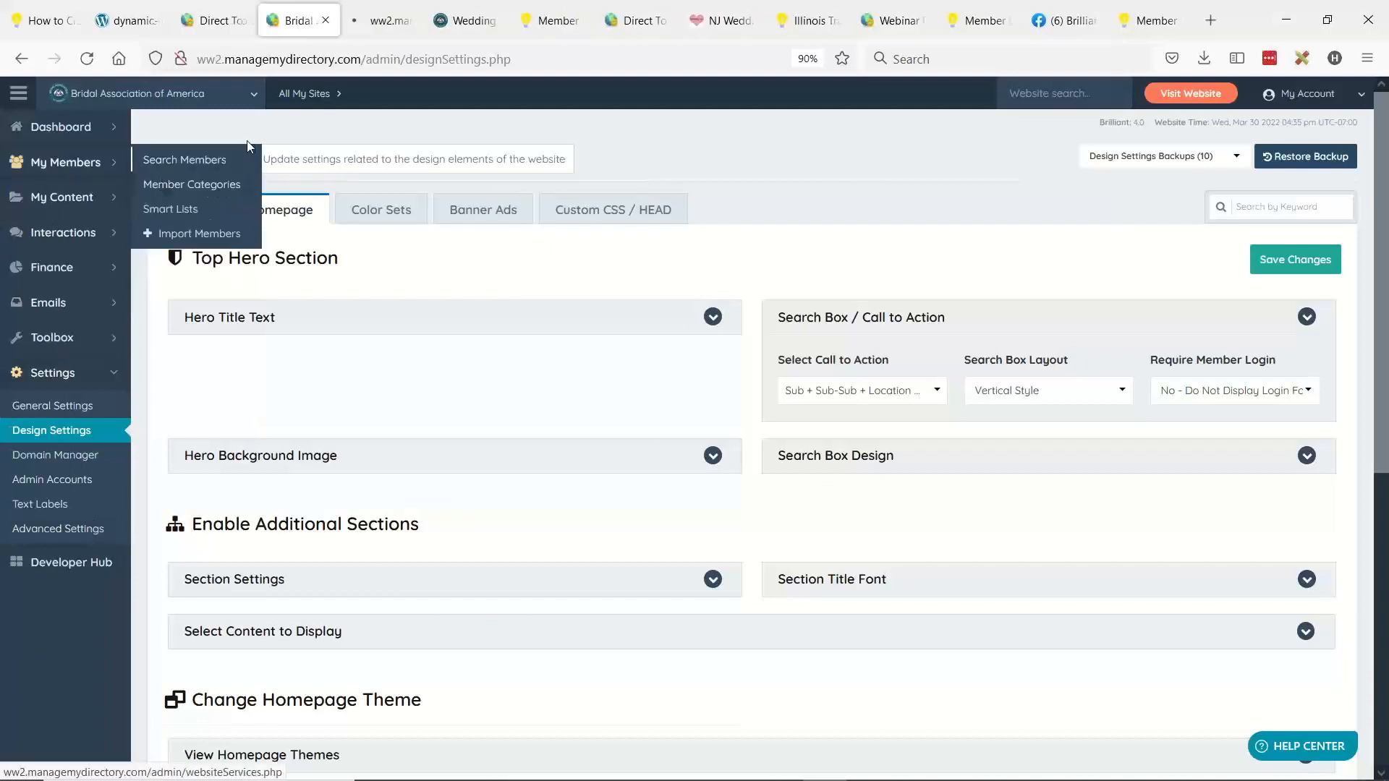
pyautogui.click(383, 23)
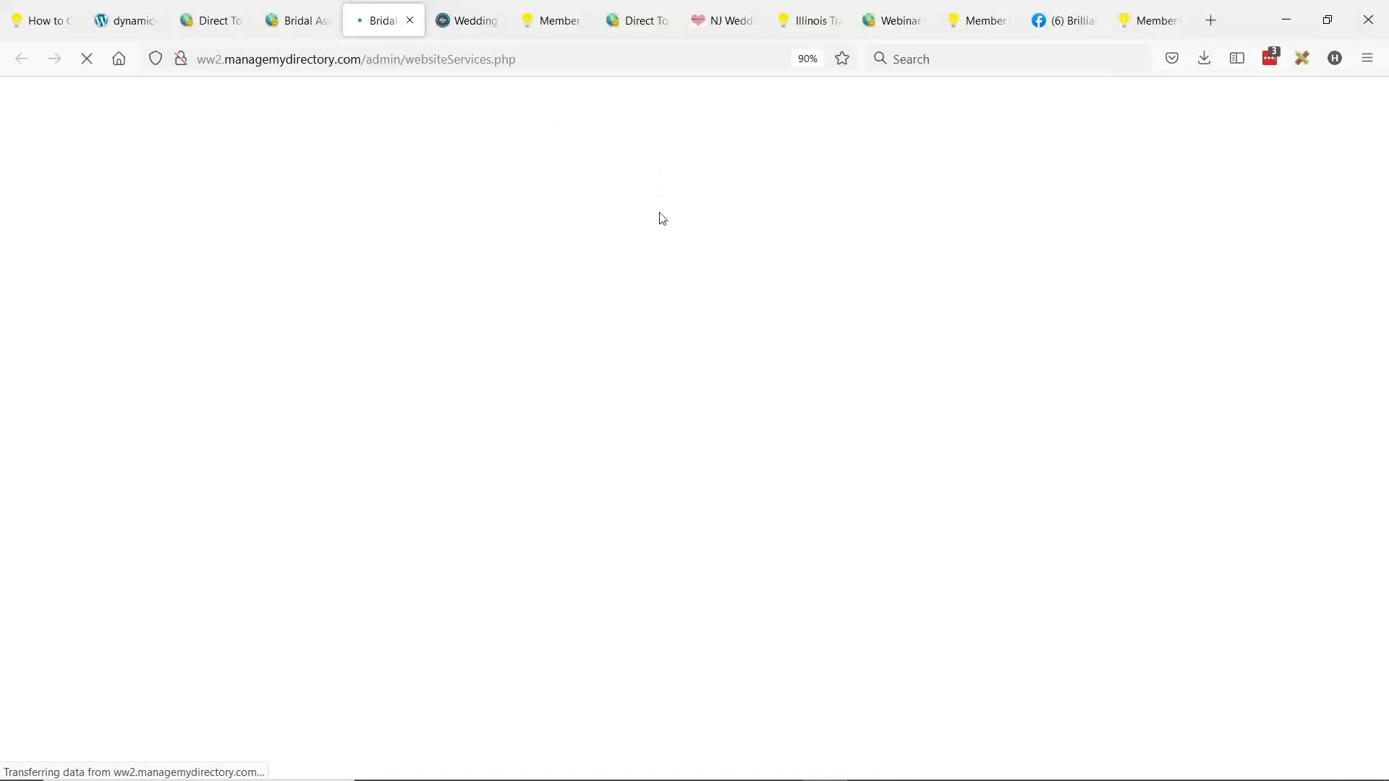
pyautogui.click(497, 31)
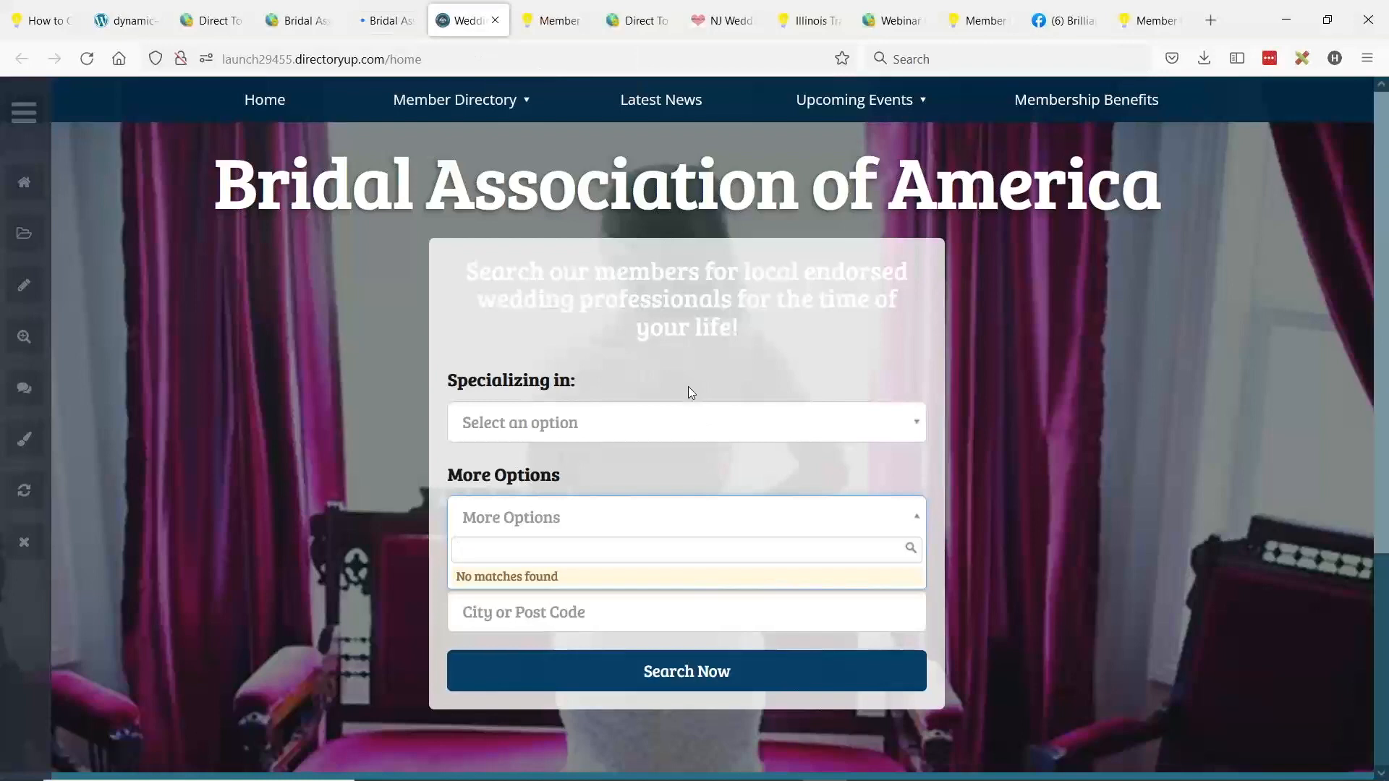
pyautogui.click(688, 386)
pyautogui.click(538, 431)
pyautogui.click(354, 7)
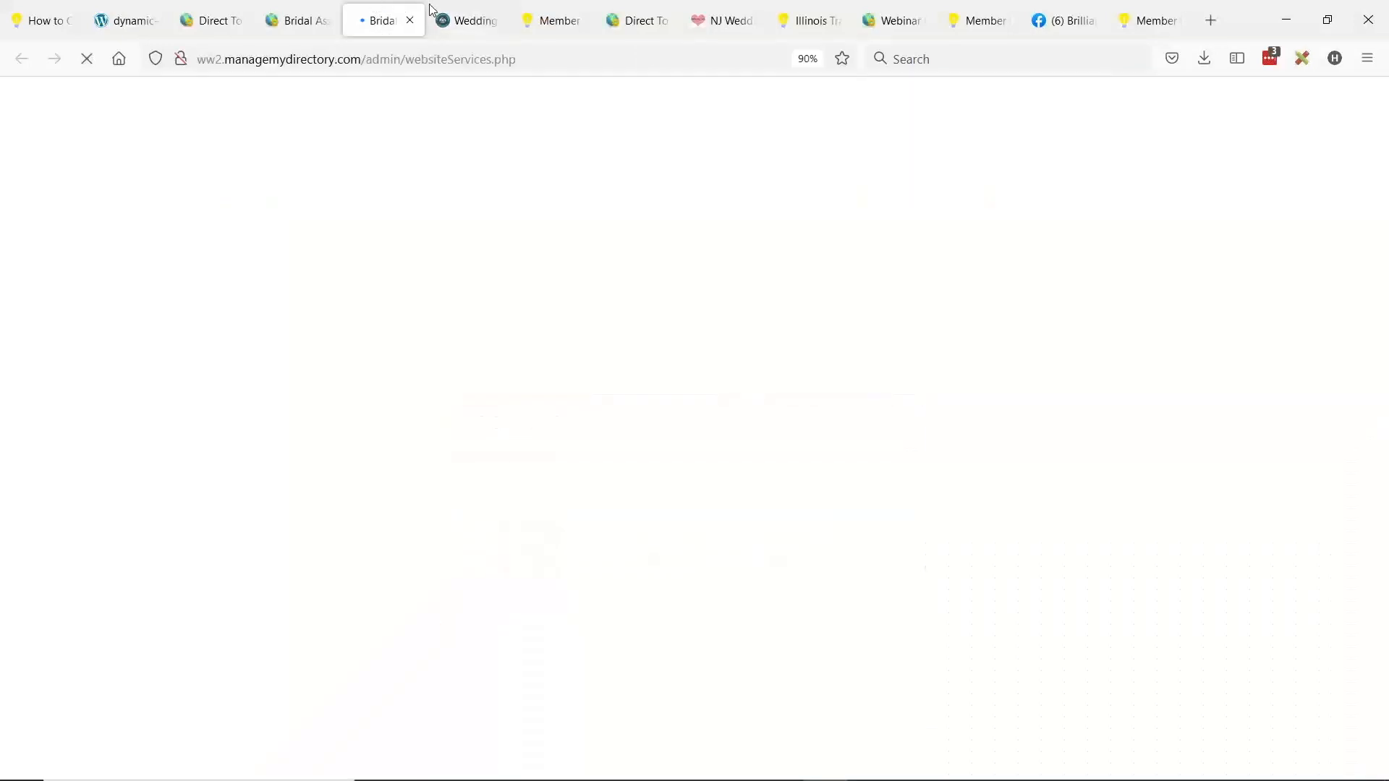
pyautogui.click(293, 21)
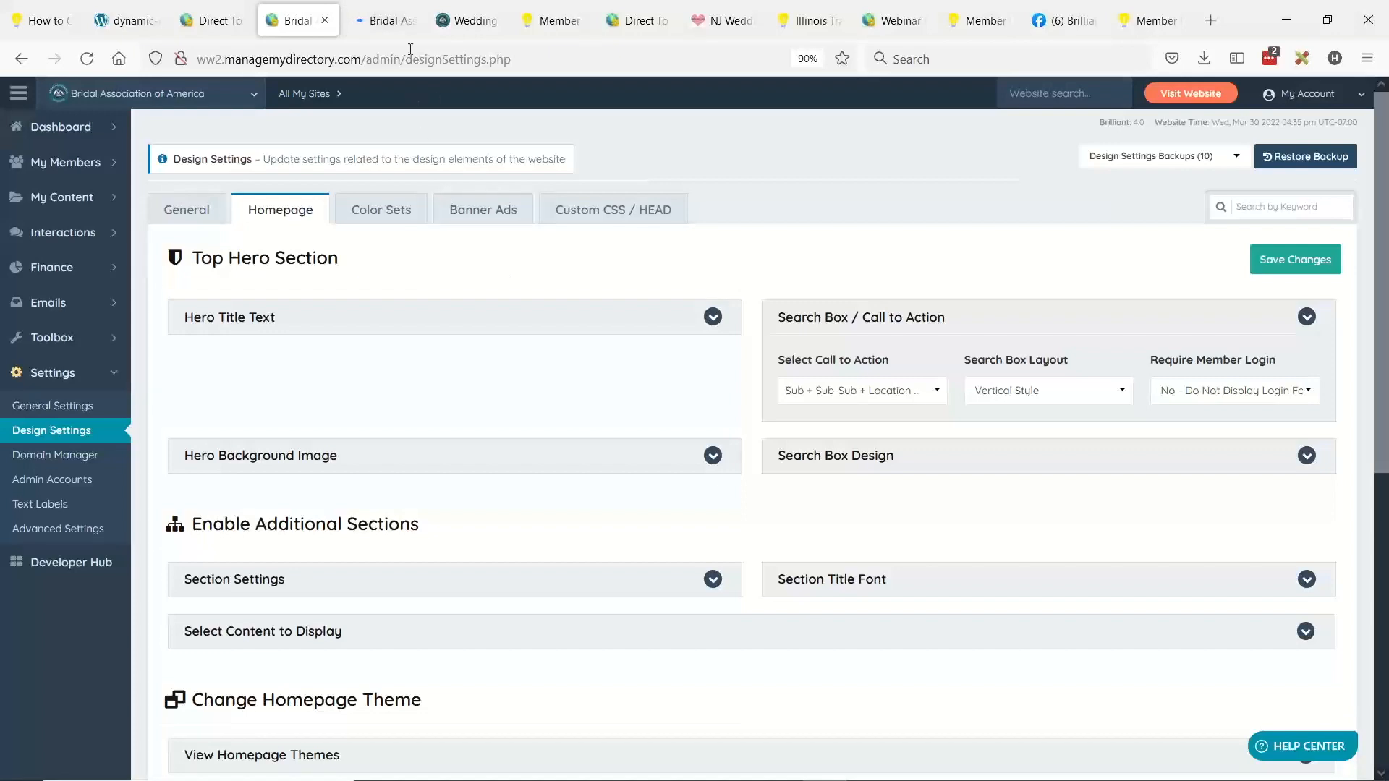
pyautogui.click(382, 21)
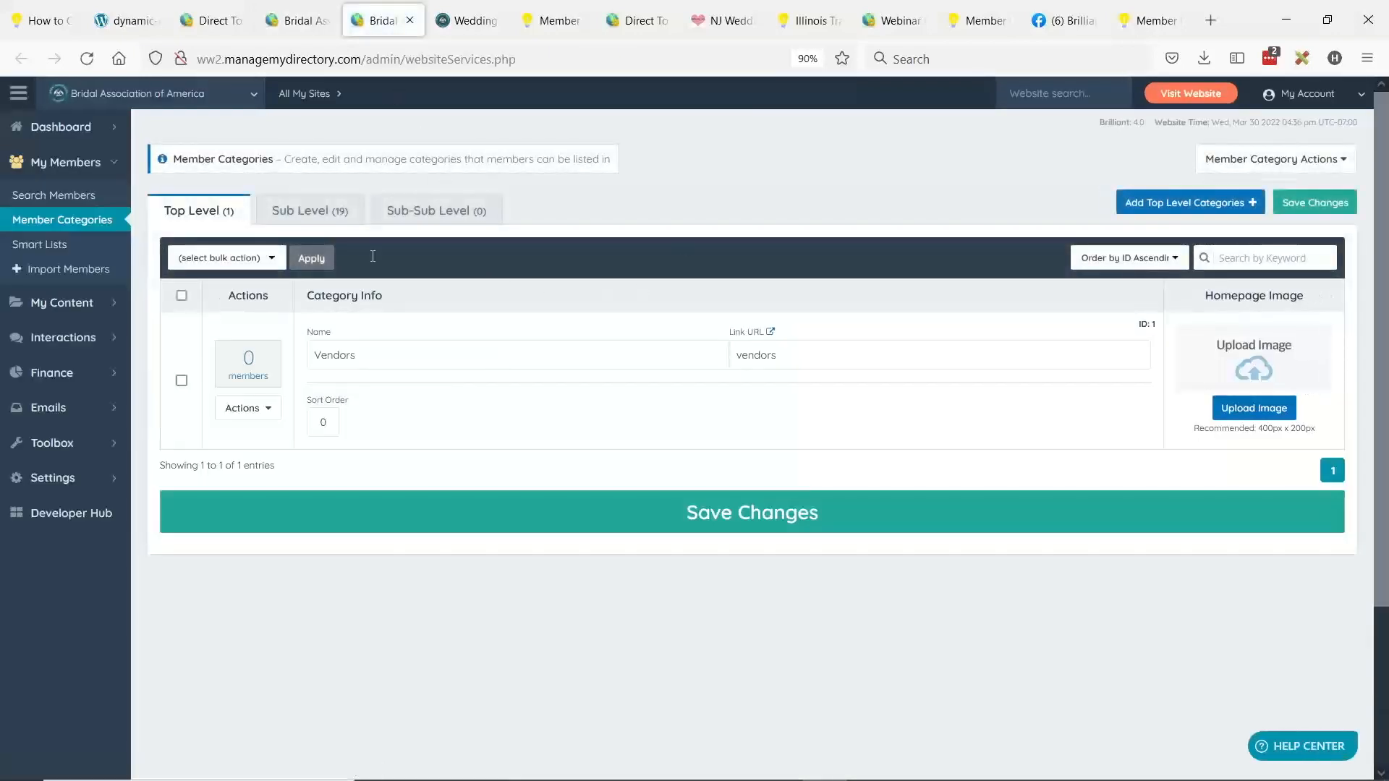
# Step: Recheck the Specializing in list in the live homepage's search box
pyautogui.click(470, 22)
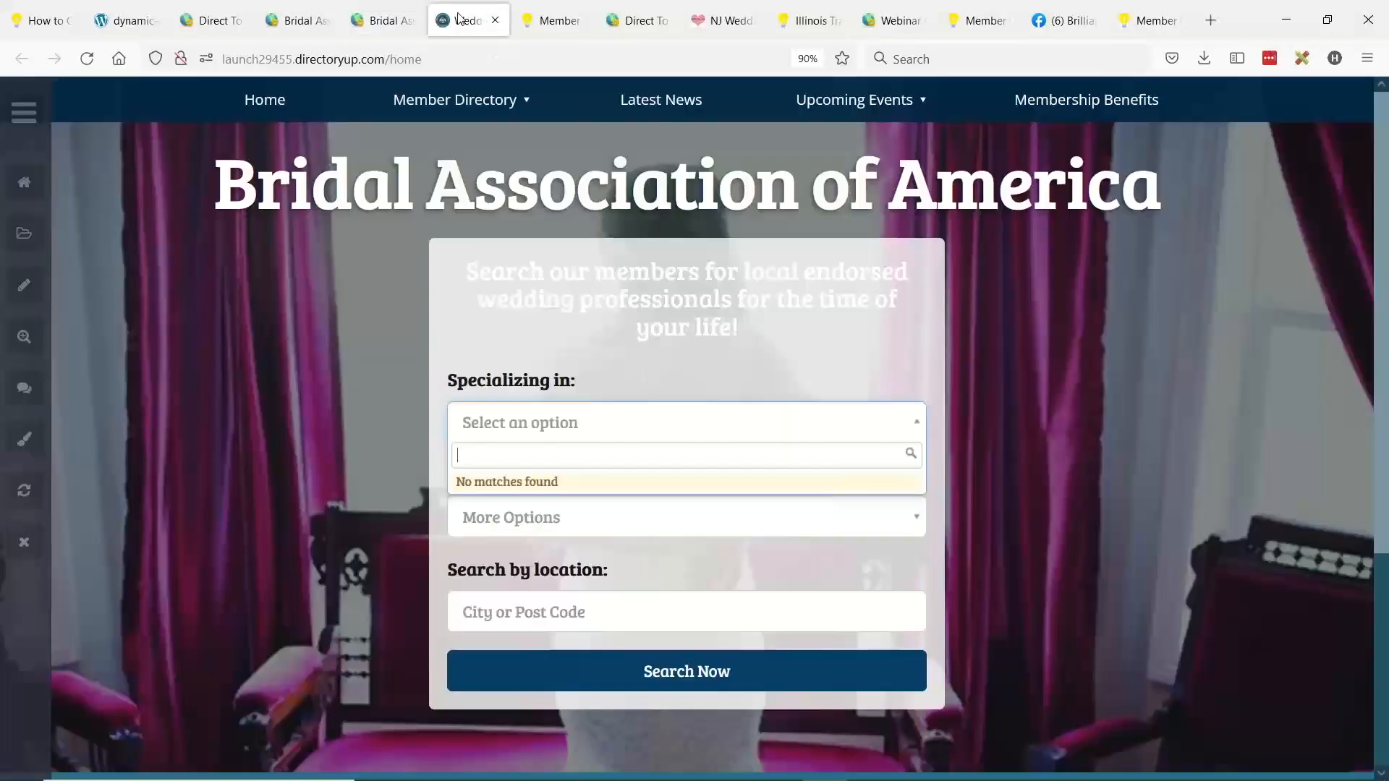
pyautogui.click(524, 437)
pyautogui.click(524, 432)
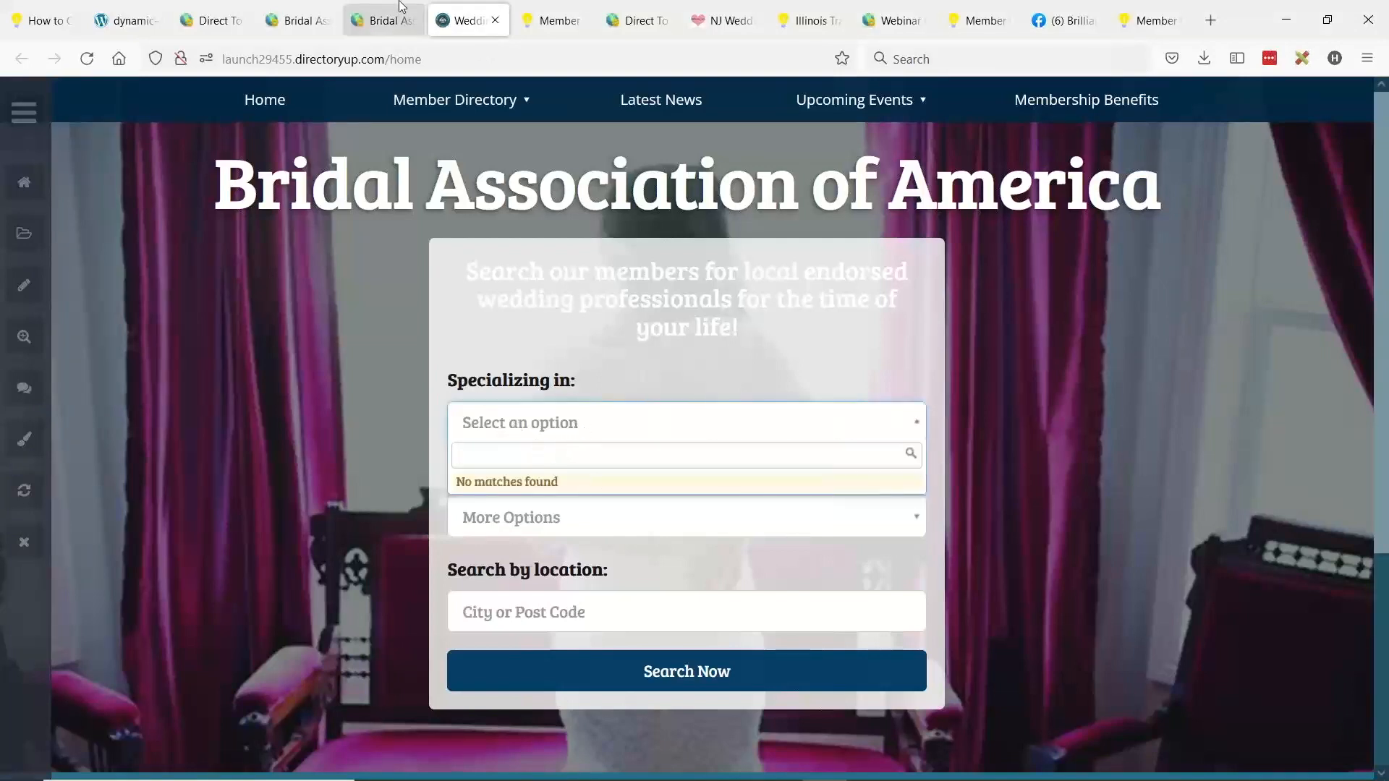
# Step: Set the homepage hero's call to action to Top + Sub + Sub-Sub + Location, save the design settings and return to the live homepage
pyautogui.click(316, 20)
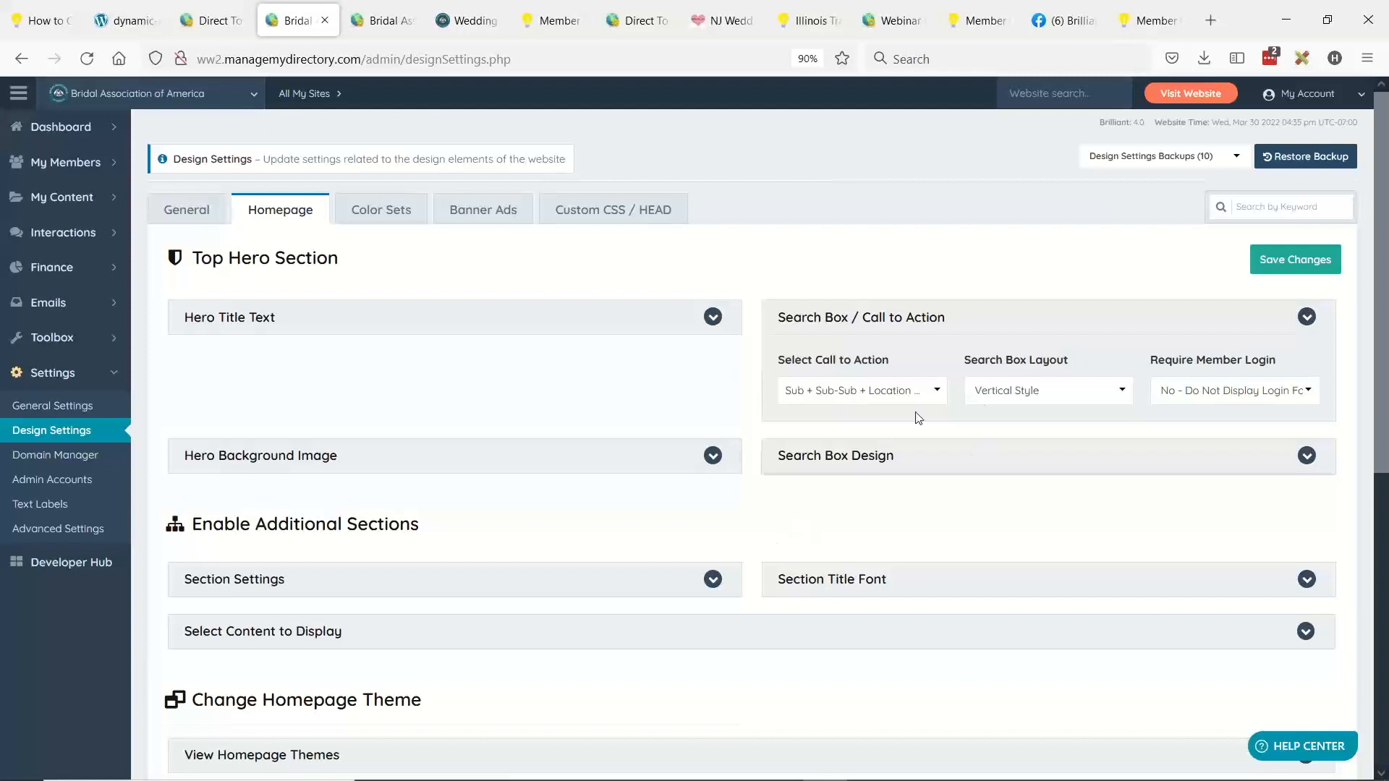
pyautogui.click(930, 391)
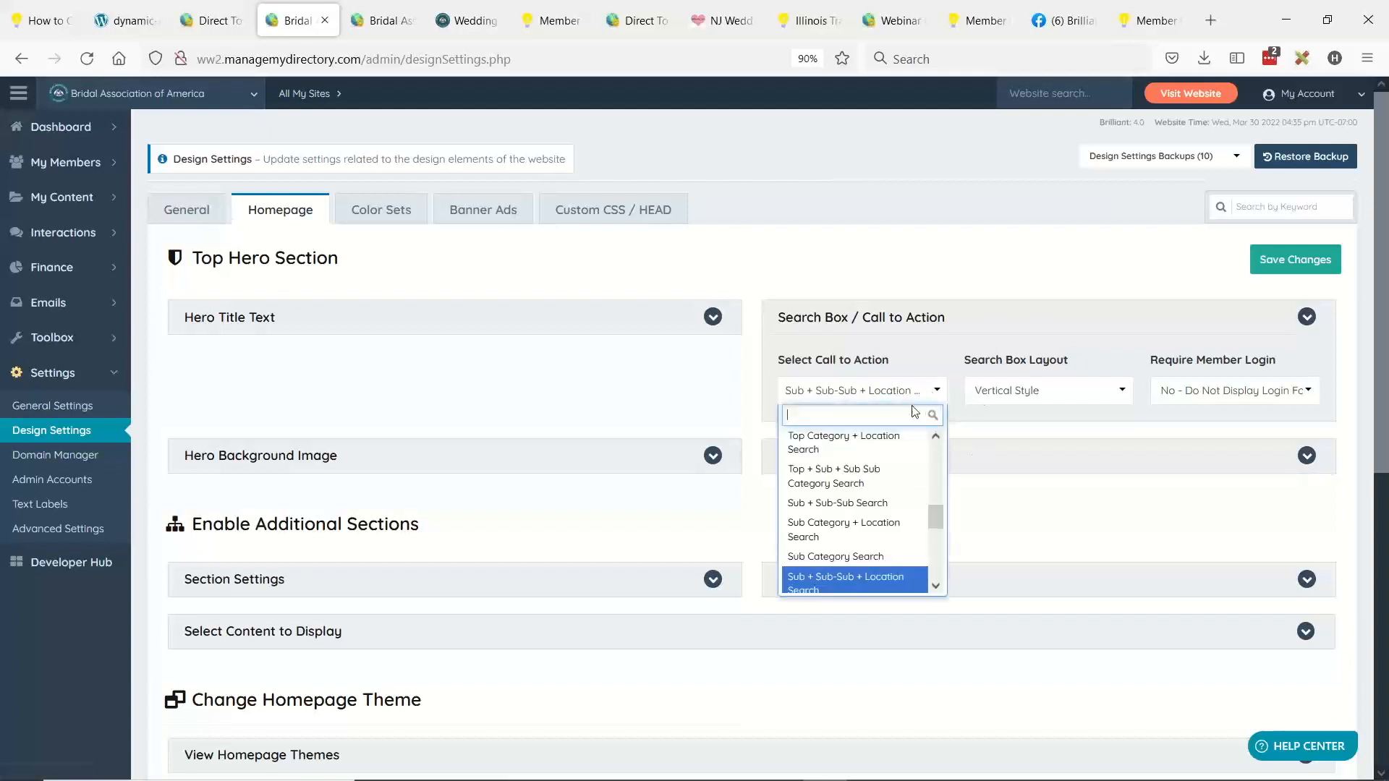
pyautogui.scroll(3, 847, 492)
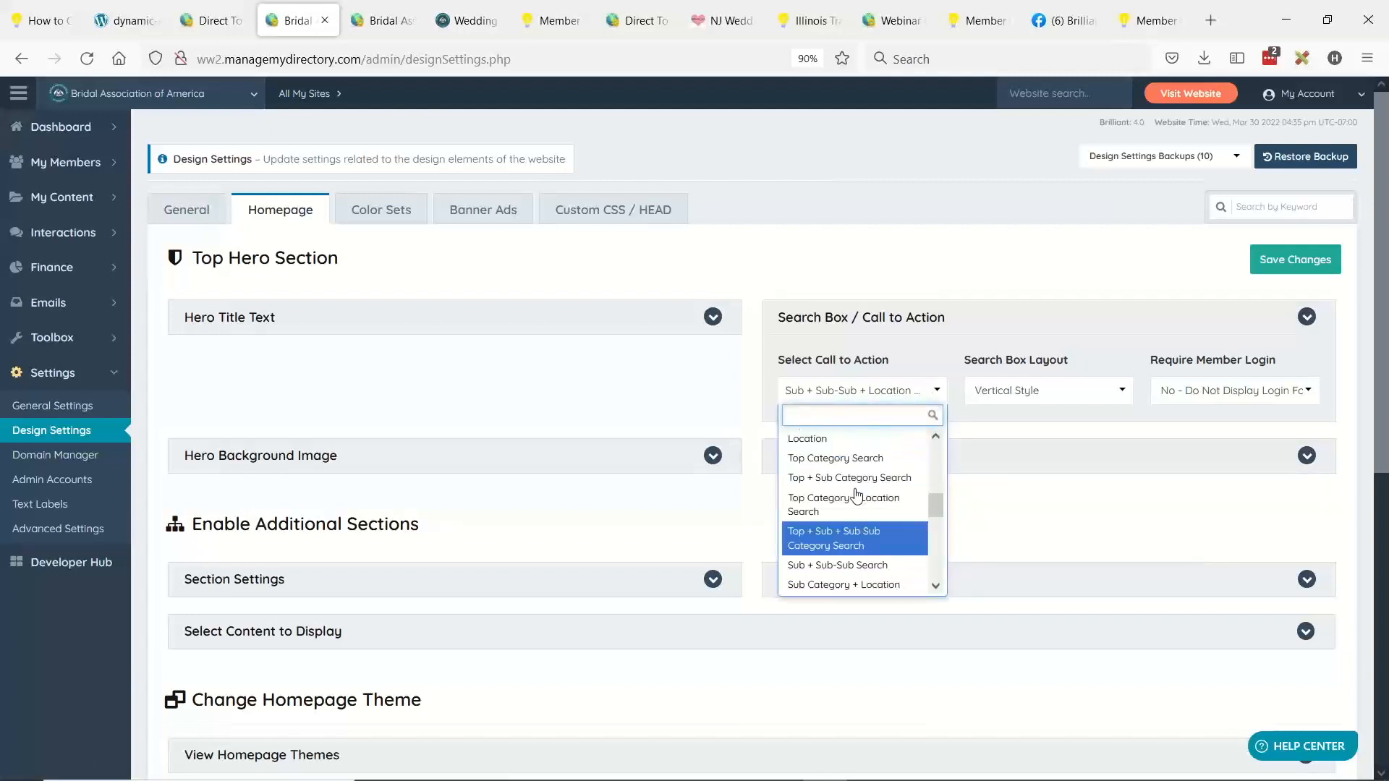
pyautogui.scroll(5, 859, 515)
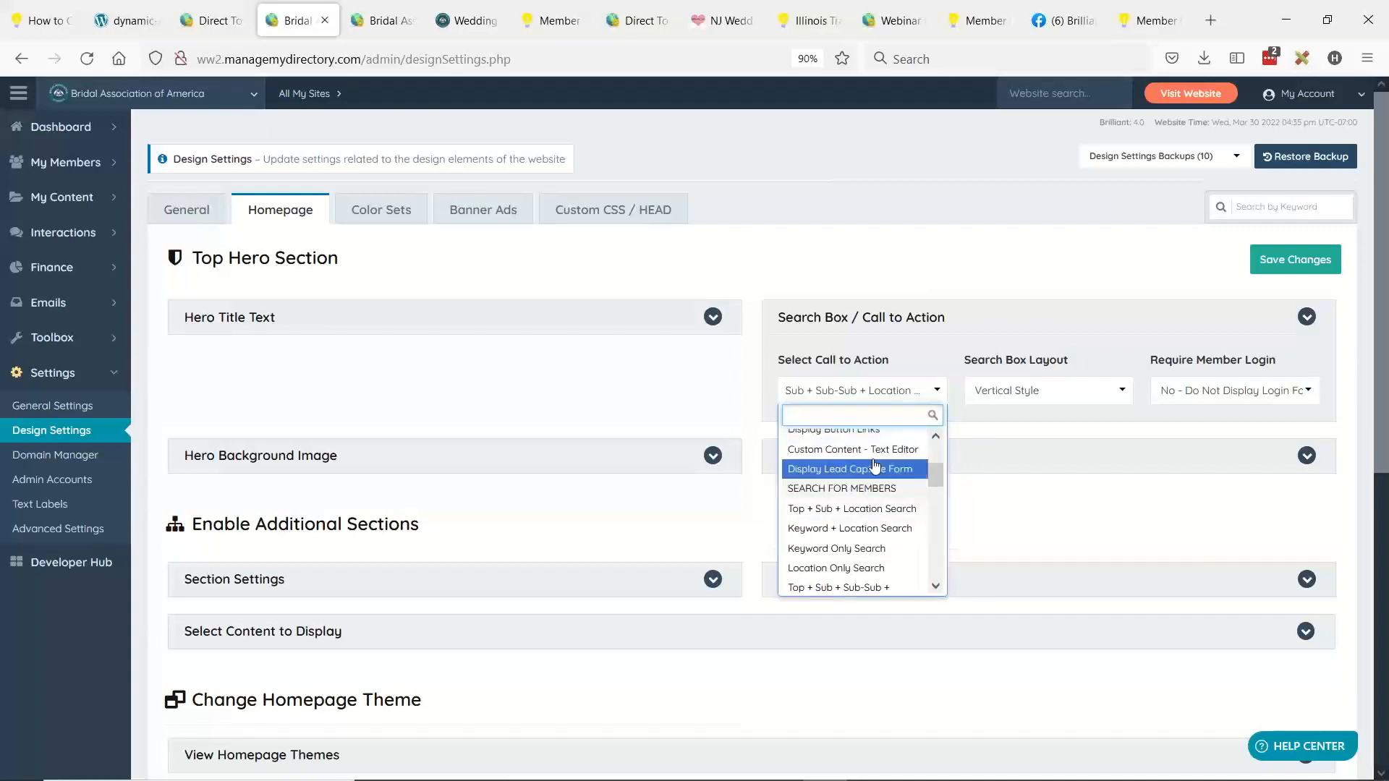
pyautogui.scroll(1, 861, 492)
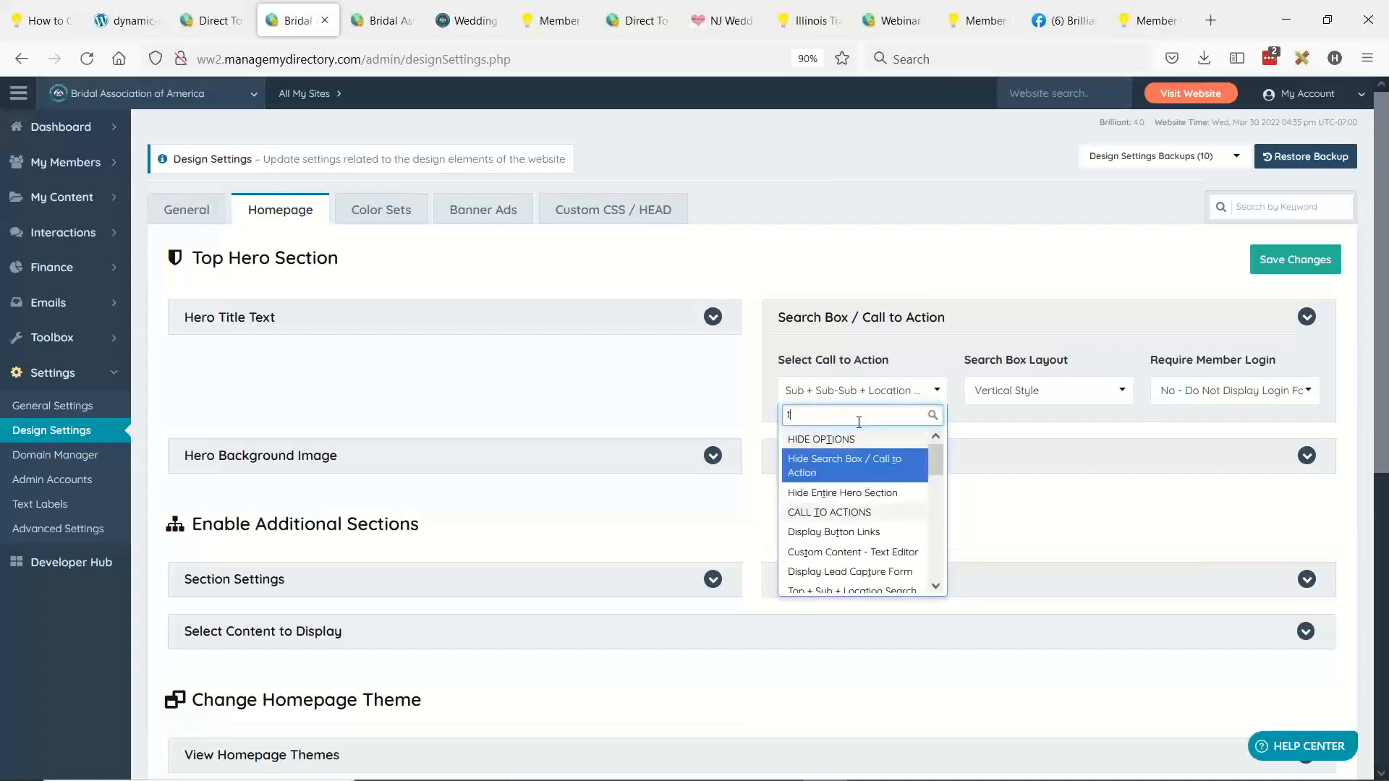
pyautogui.write('top')
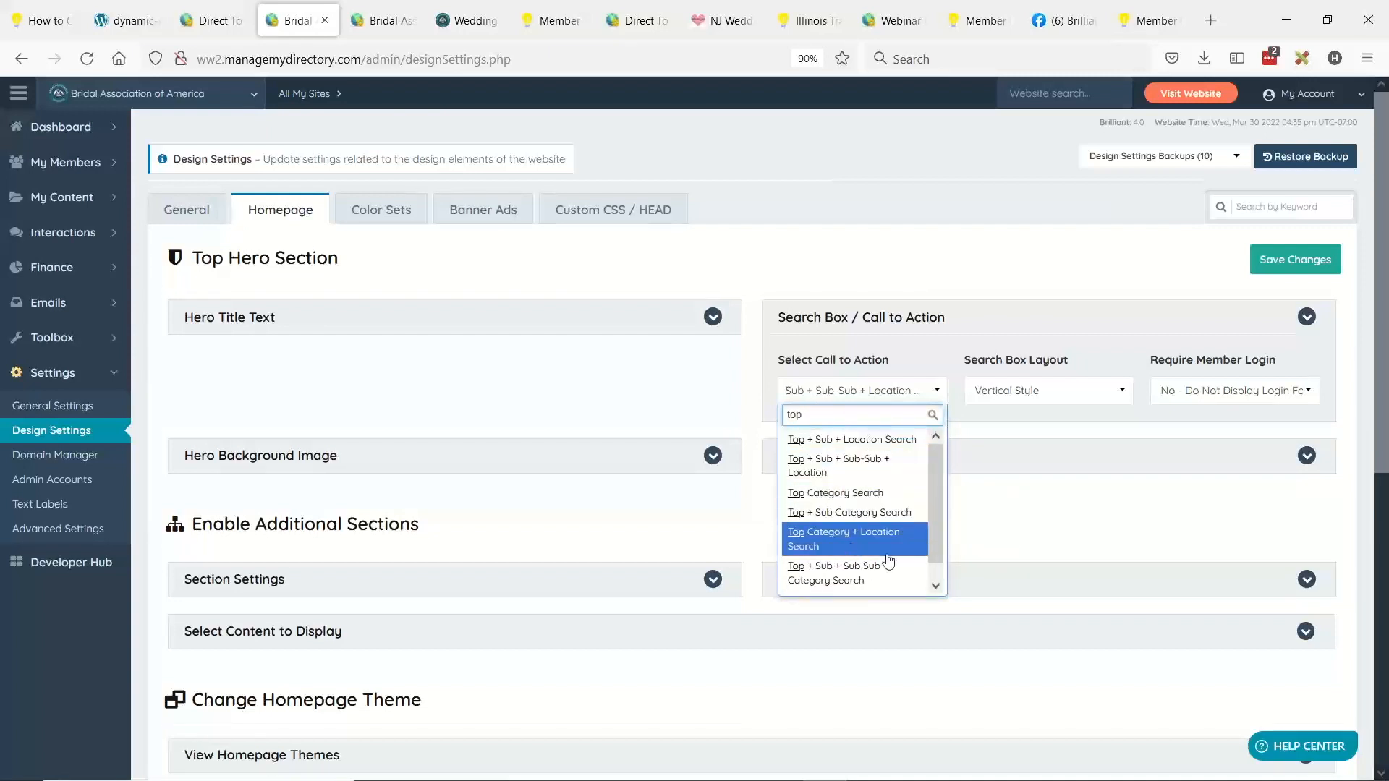
pyautogui.moveTo(937, 512); pyautogui.dragTo(942, 547)
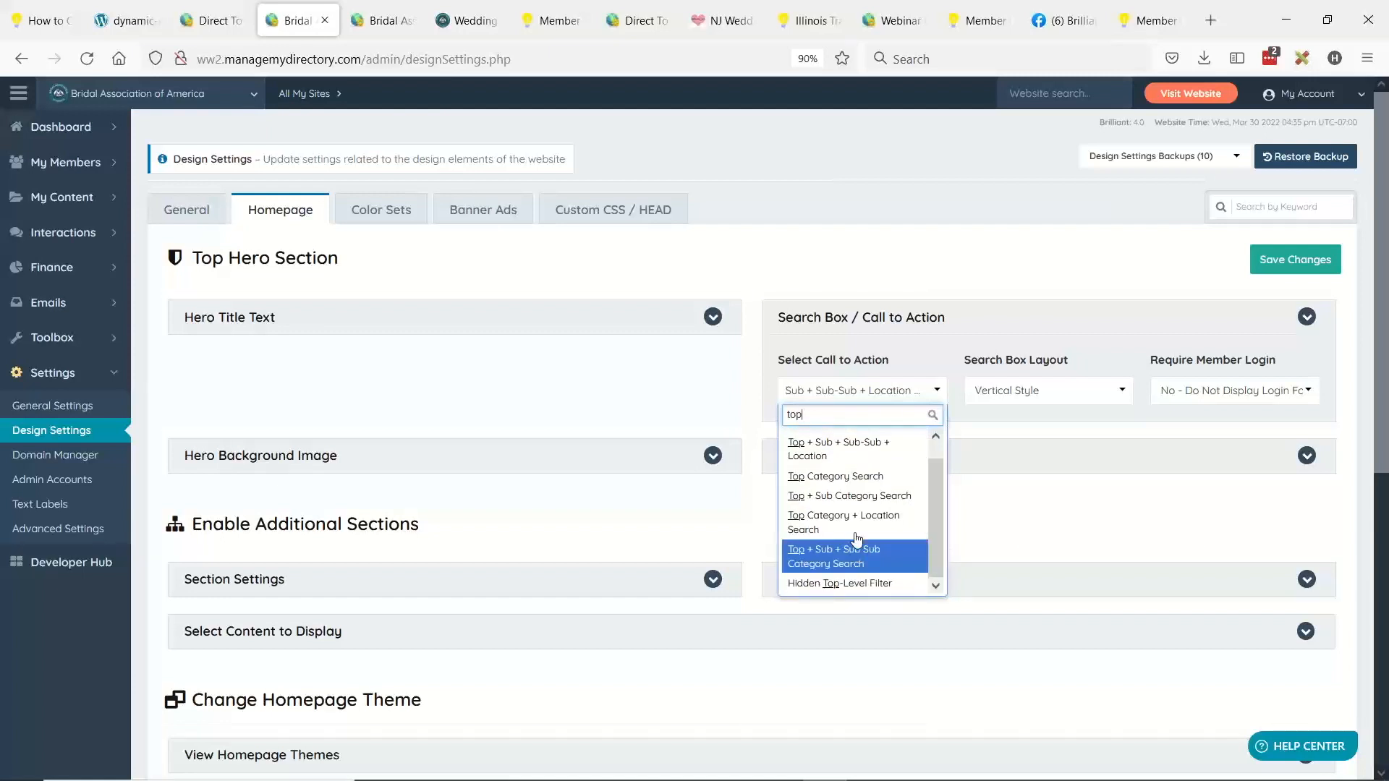
pyautogui.click(853, 448)
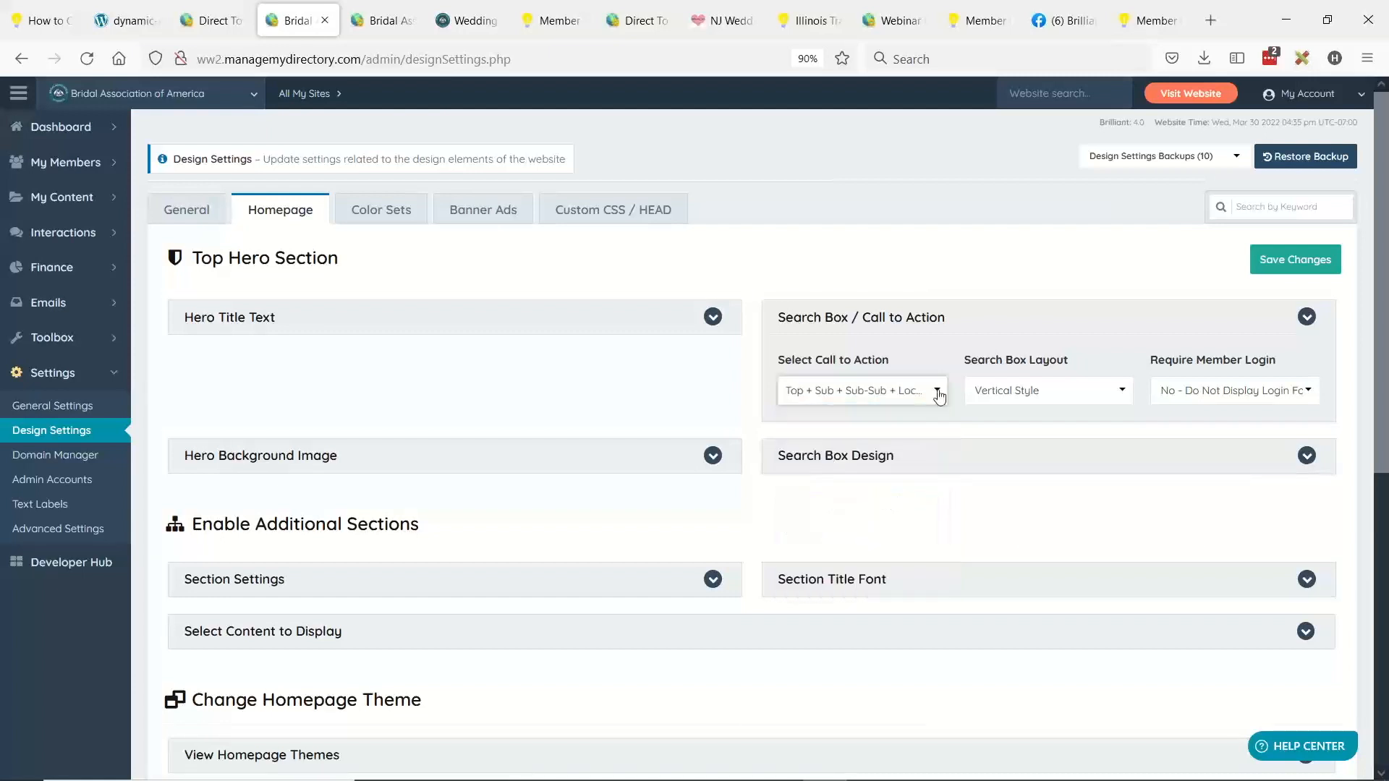
pyautogui.click(1281, 255)
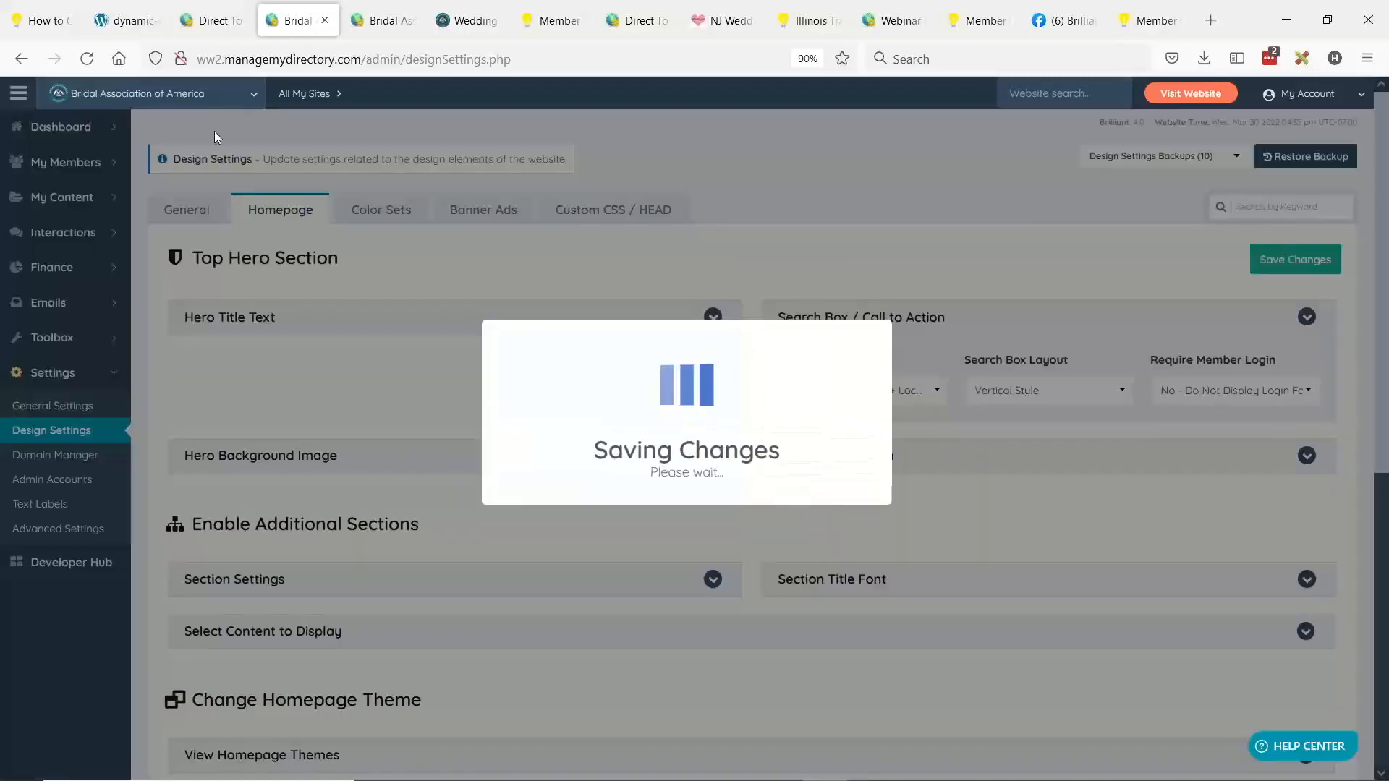
pyautogui.click(474, 16)
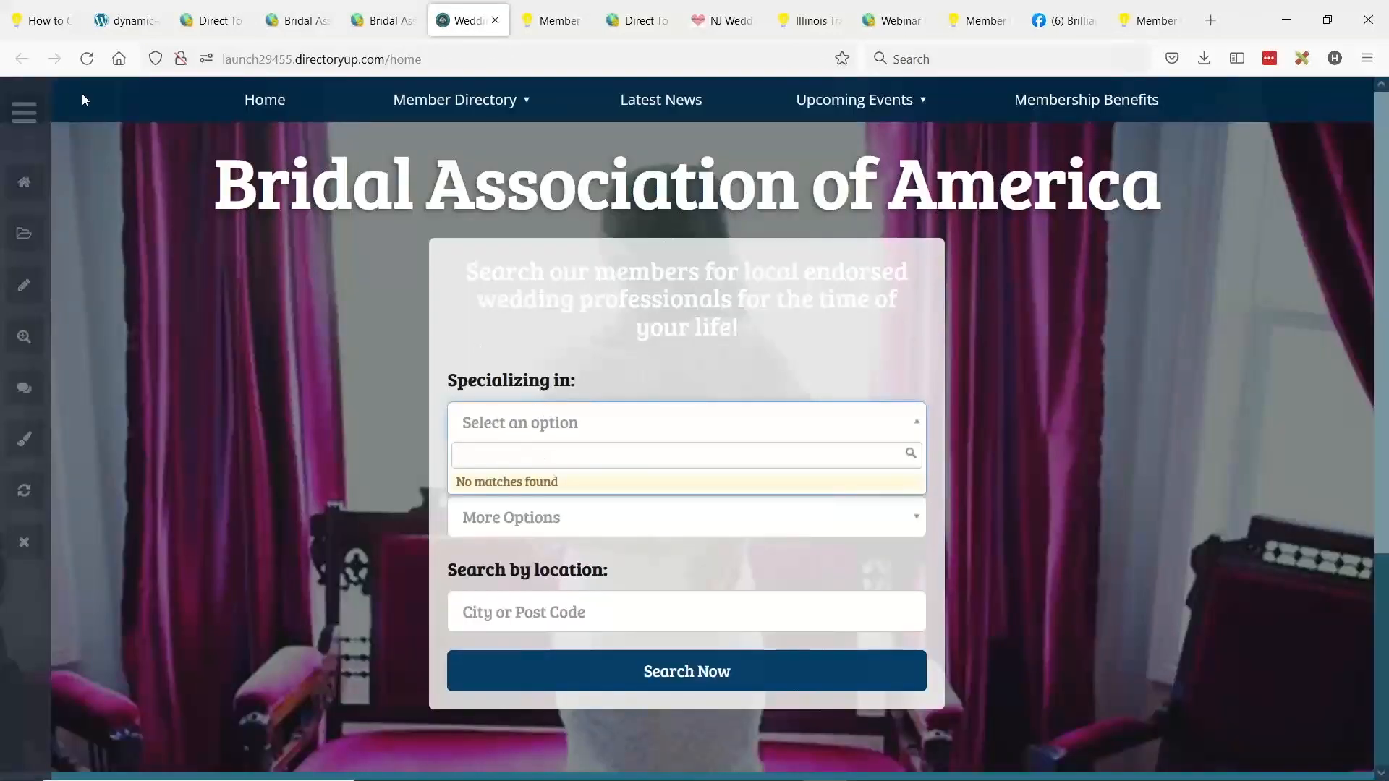
# Step: Reload the live homepage and choose Vendors under Search by name, comparing it with the Sub Level list in Member Categories
pyautogui.click(87, 59)
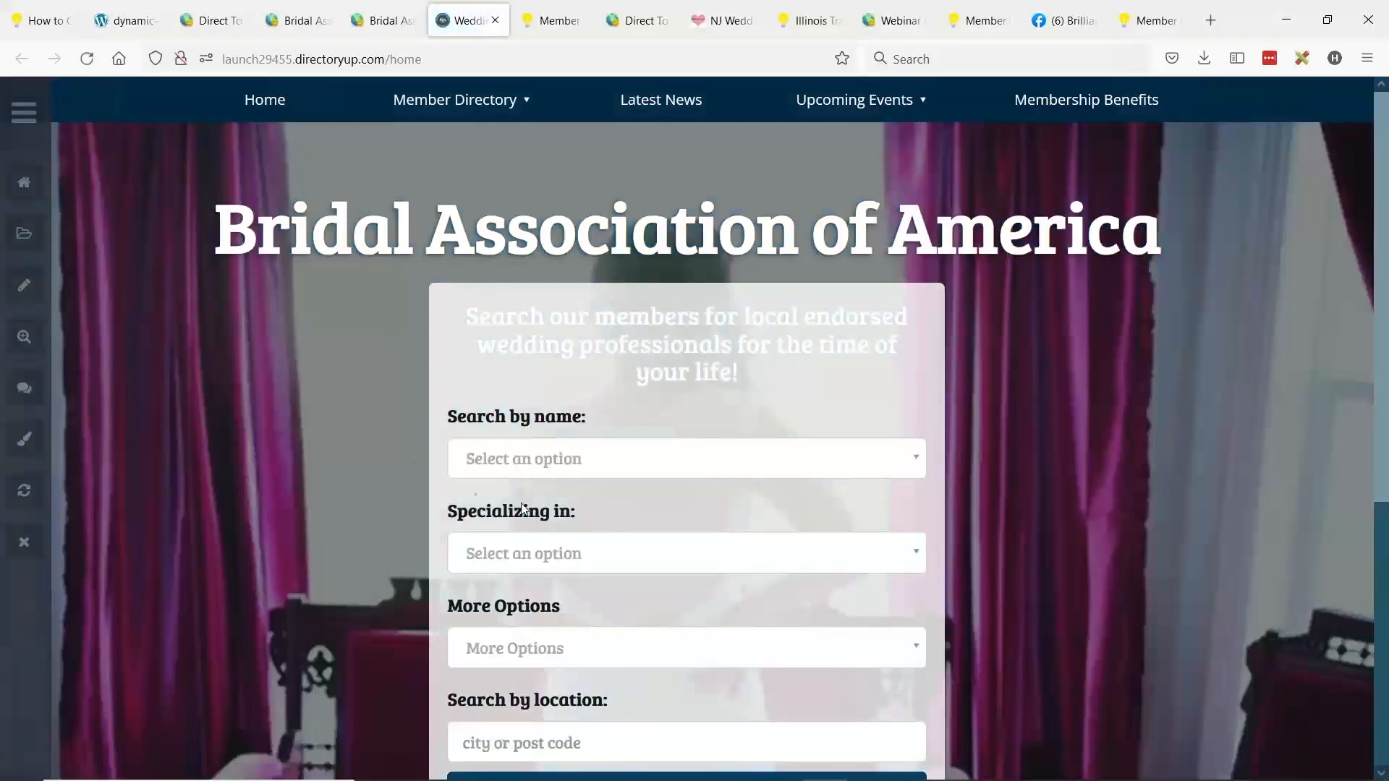
pyautogui.click(765, 464)
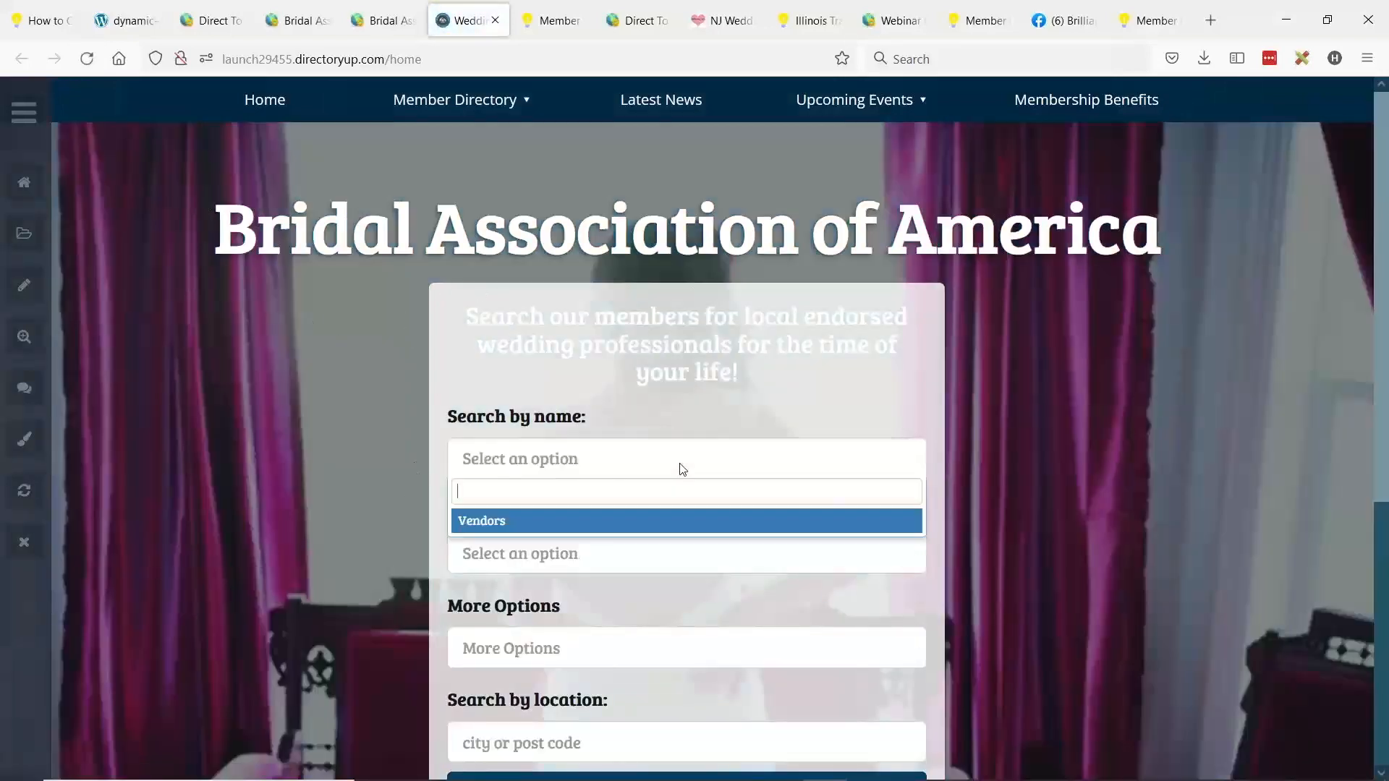
pyautogui.click(499, 525)
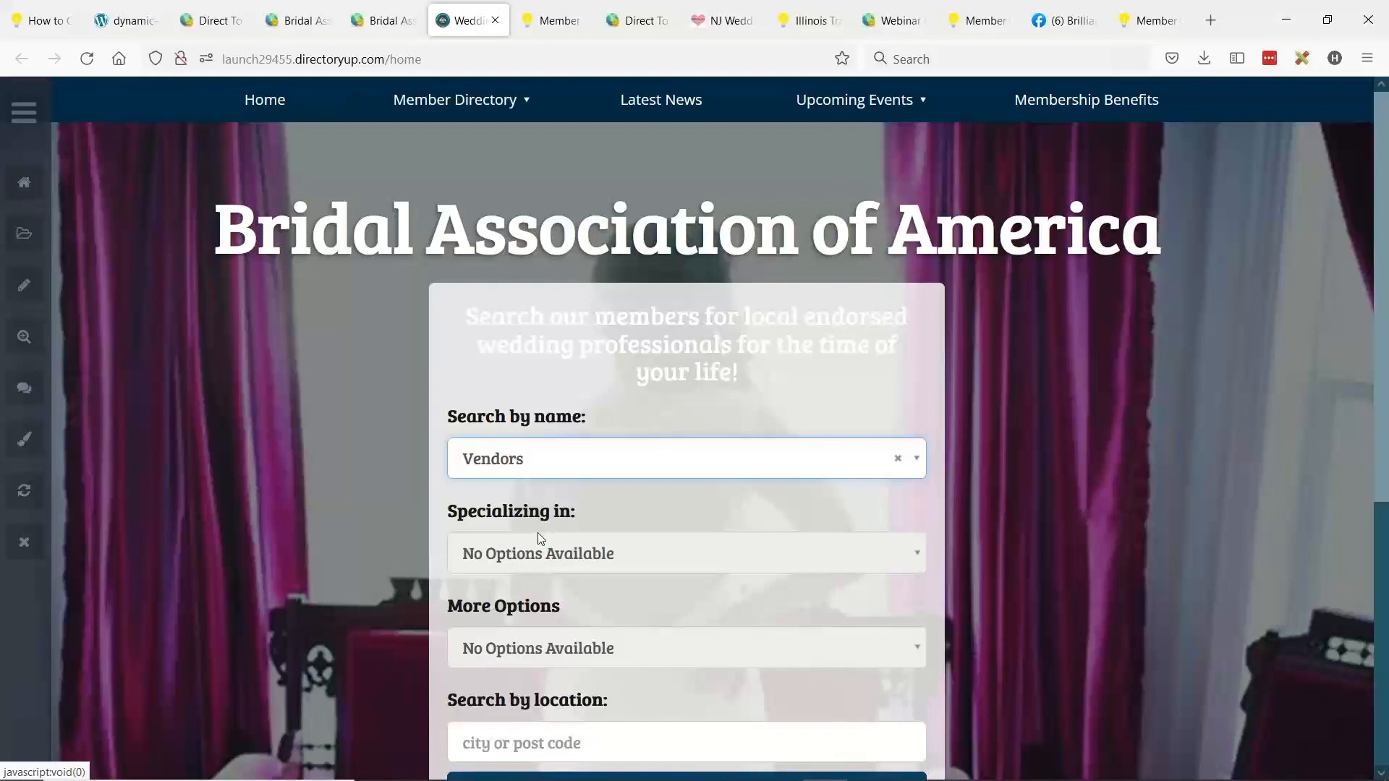
pyautogui.click(393, 23)
pyautogui.click(316, 214)
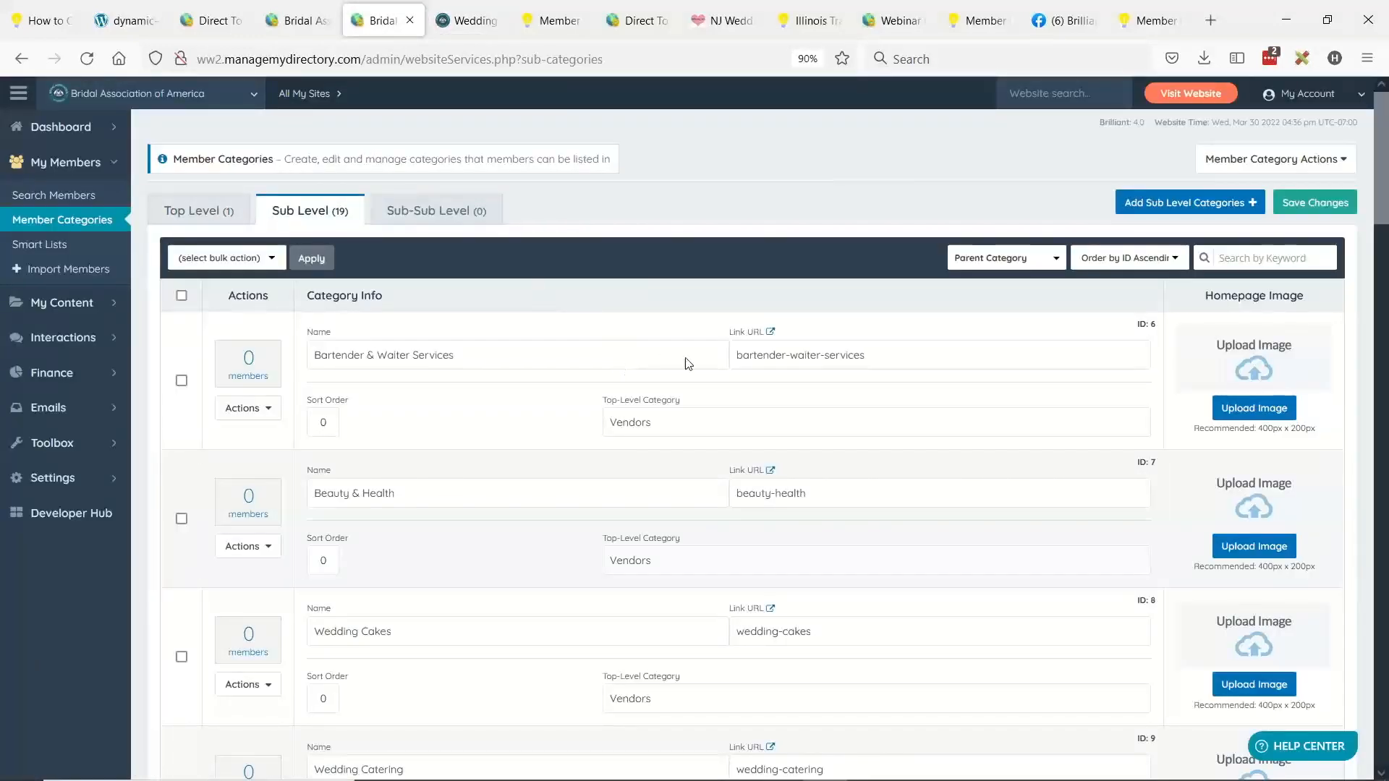
# Step: Open the Search Settings of General Settings in a separate tab, set Show Categories with No Members to Yes and save
pyautogui.moveTo(120, 477)
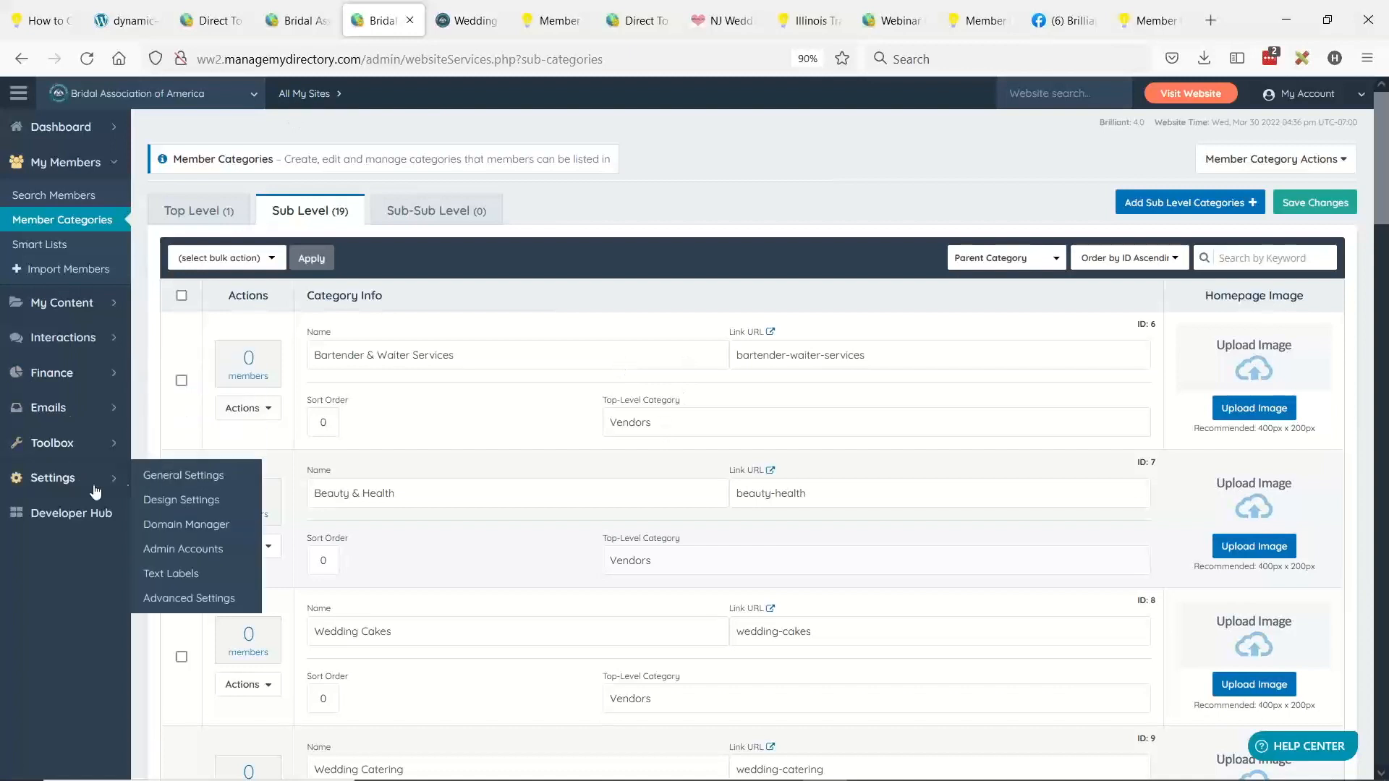
pyautogui.middleClick(171, 483)
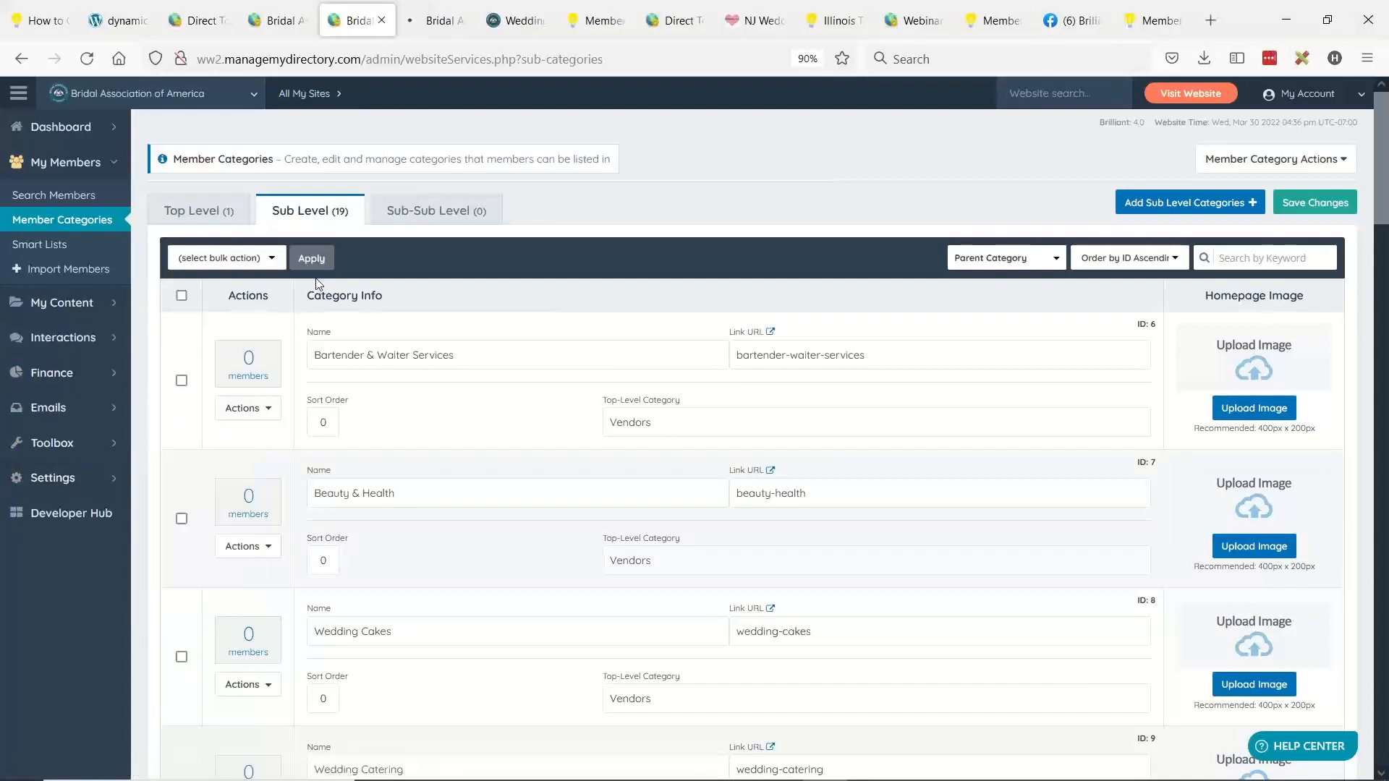
pyautogui.click(434, 22)
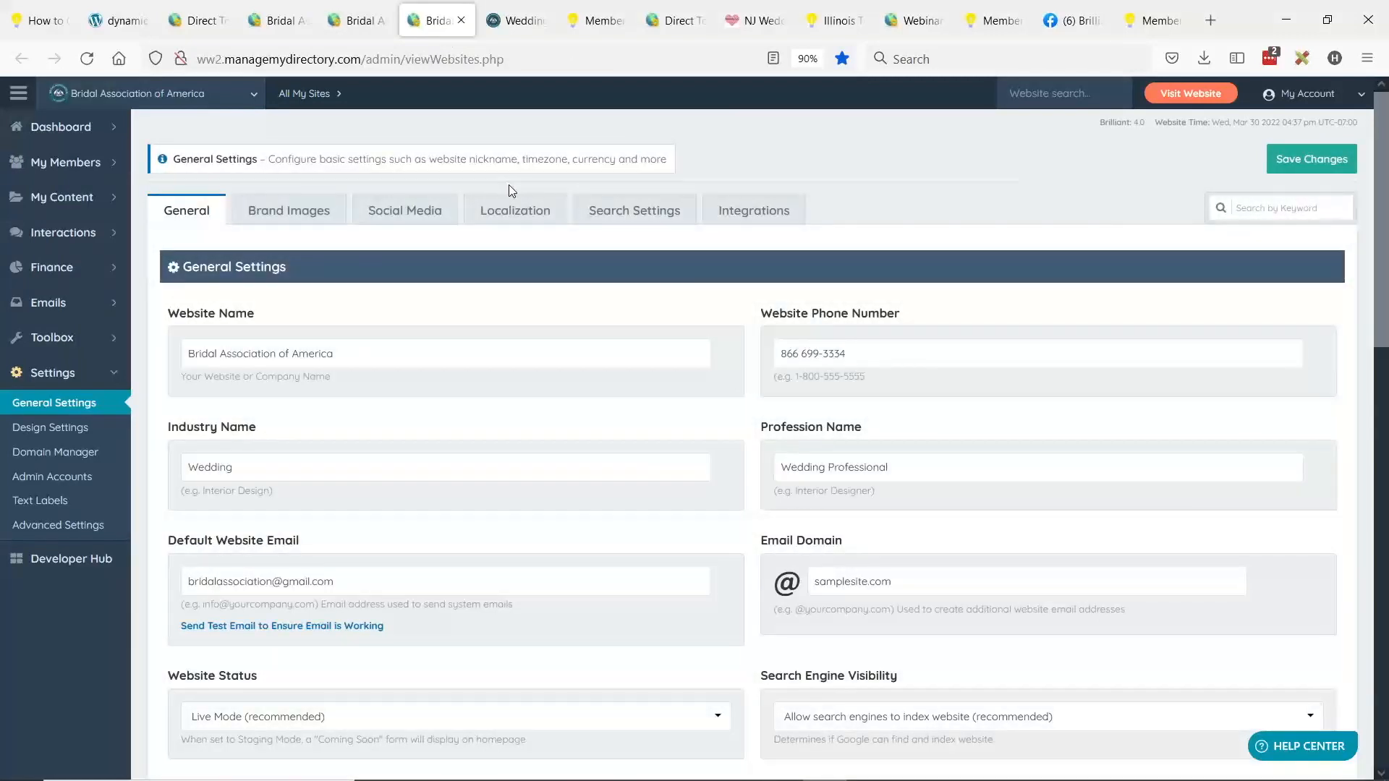
pyautogui.click(651, 230)
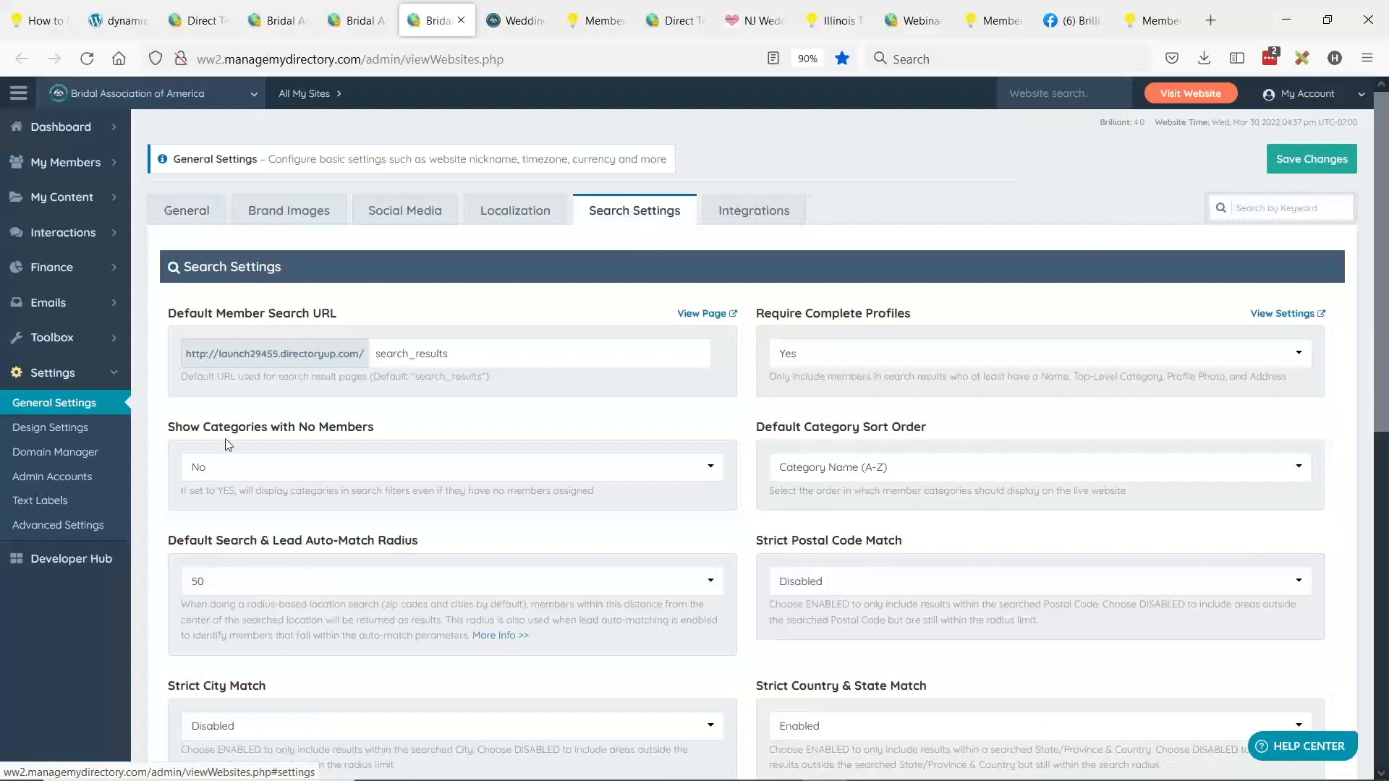
pyautogui.moveTo(167, 427); pyautogui.dragTo(384, 436)
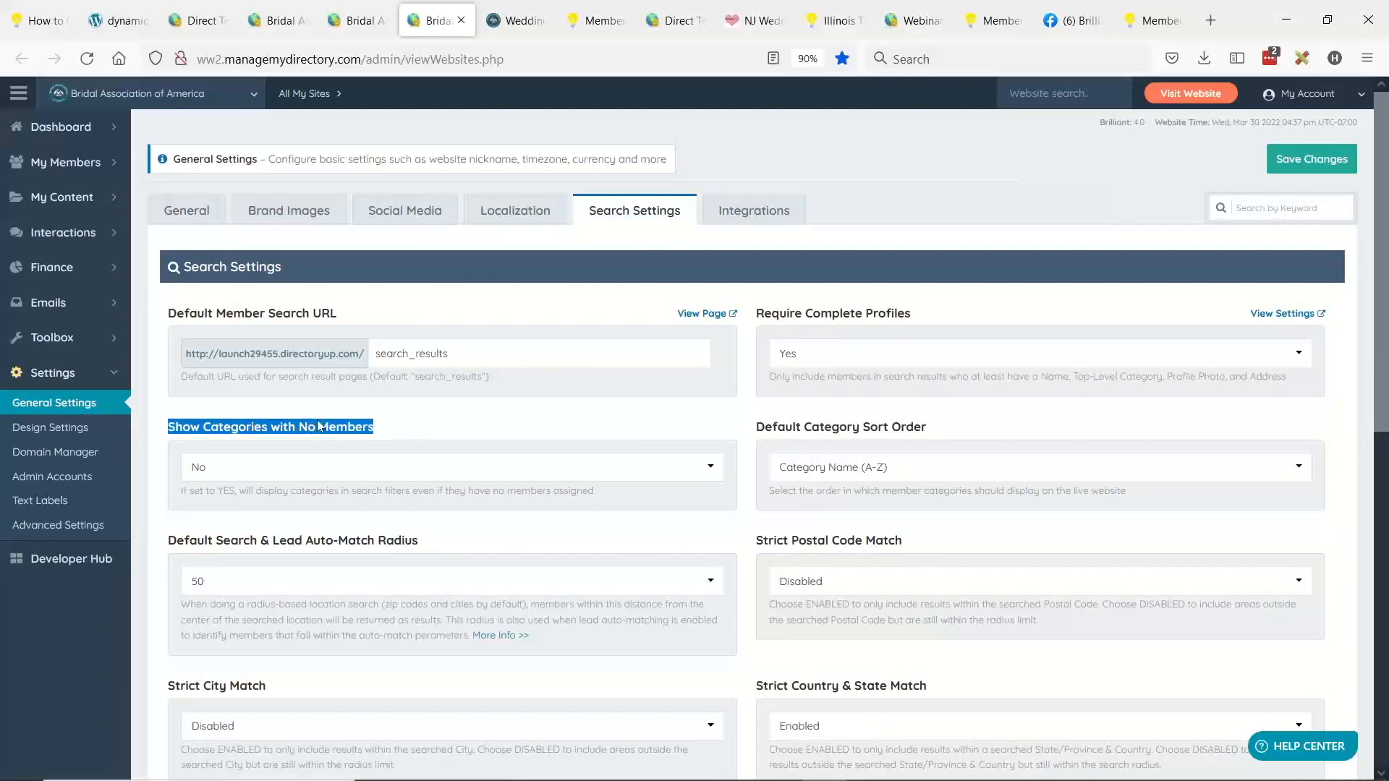
pyautogui.click(237, 474)
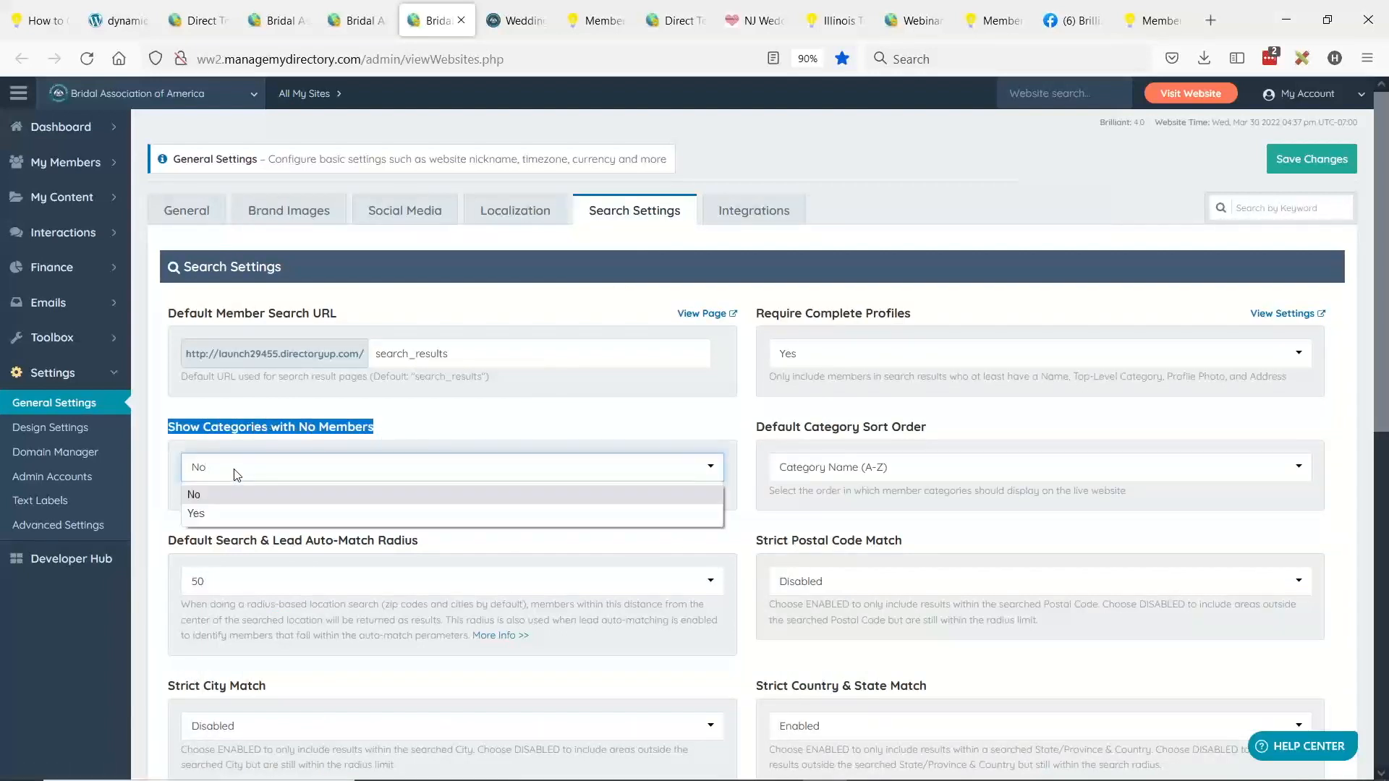
pyautogui.click(235, 514)
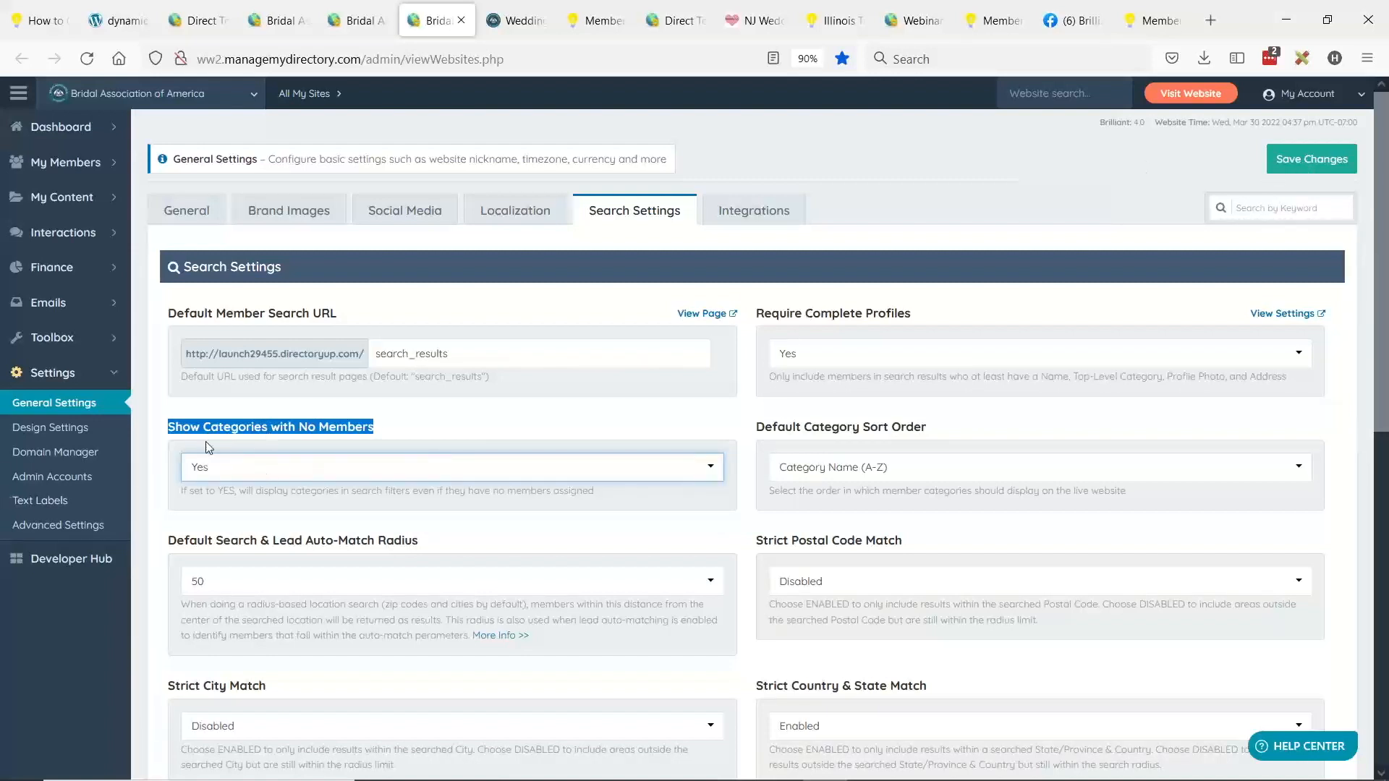
pyautogui.click(1321, 155)
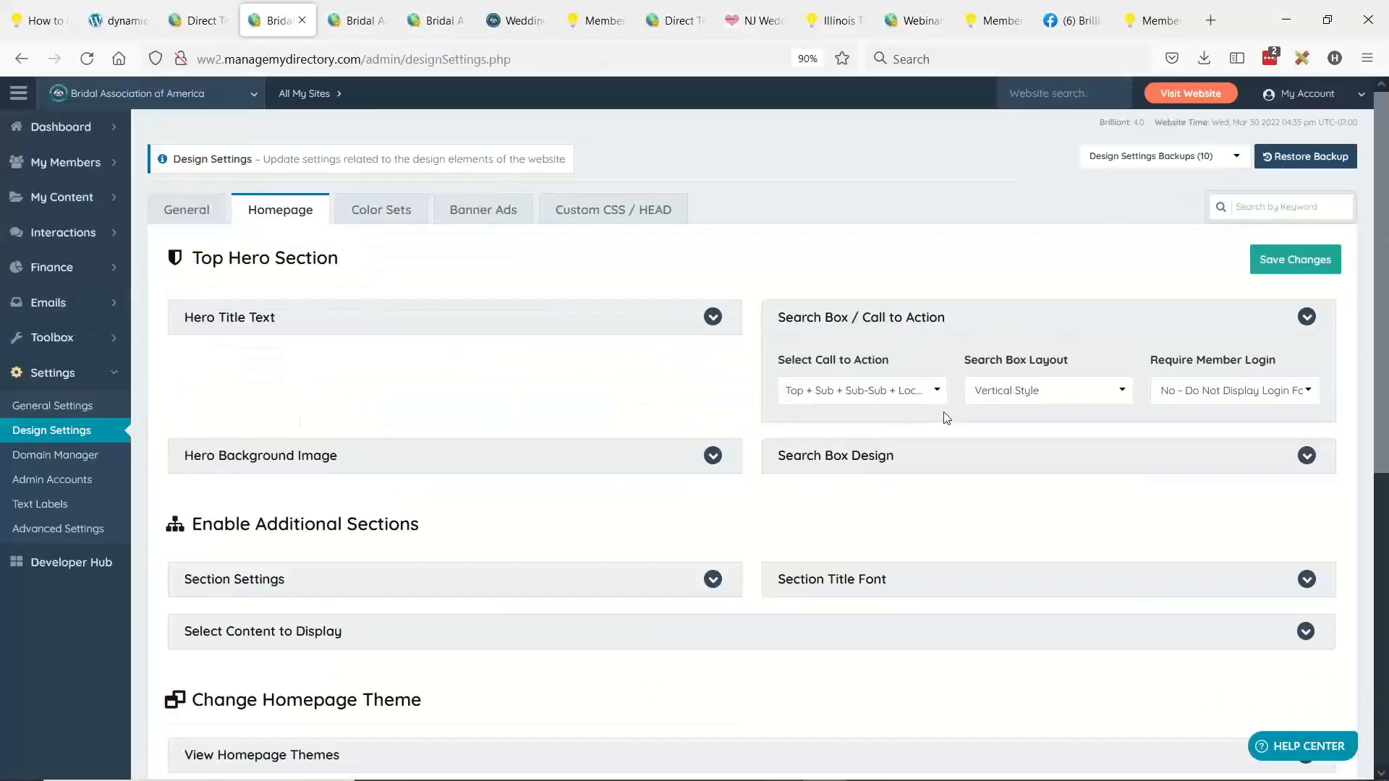
# Step: Set the homepage hero's call to action to Sub + Sub-Sub + Location Search and save the design settings
pyautogui.click(937, 390)
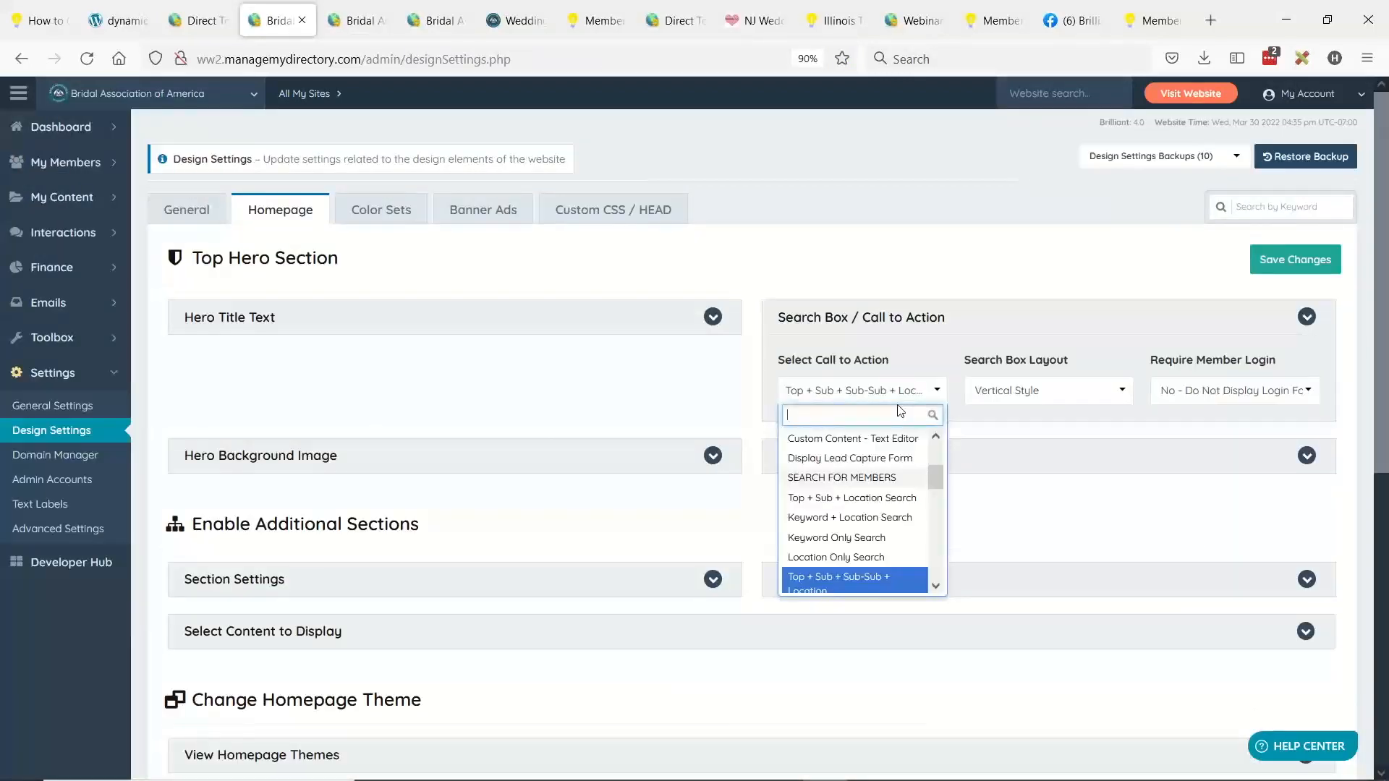
pyautogui.click(826, 391)
pyautogui.click(823, 389)
pyautogui.write('sub')
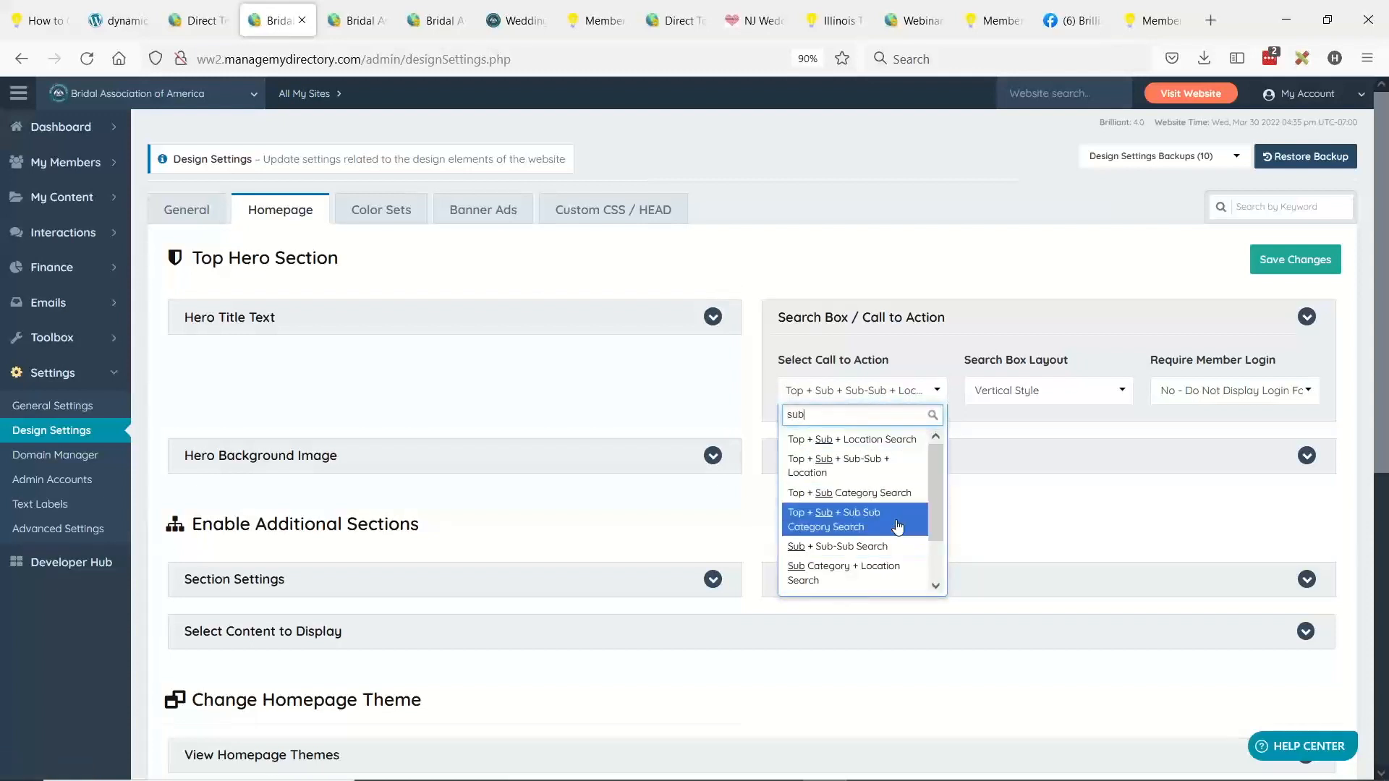
pyautogui.moveTo(936, 519); pyautogui.dragTo(935, 555)
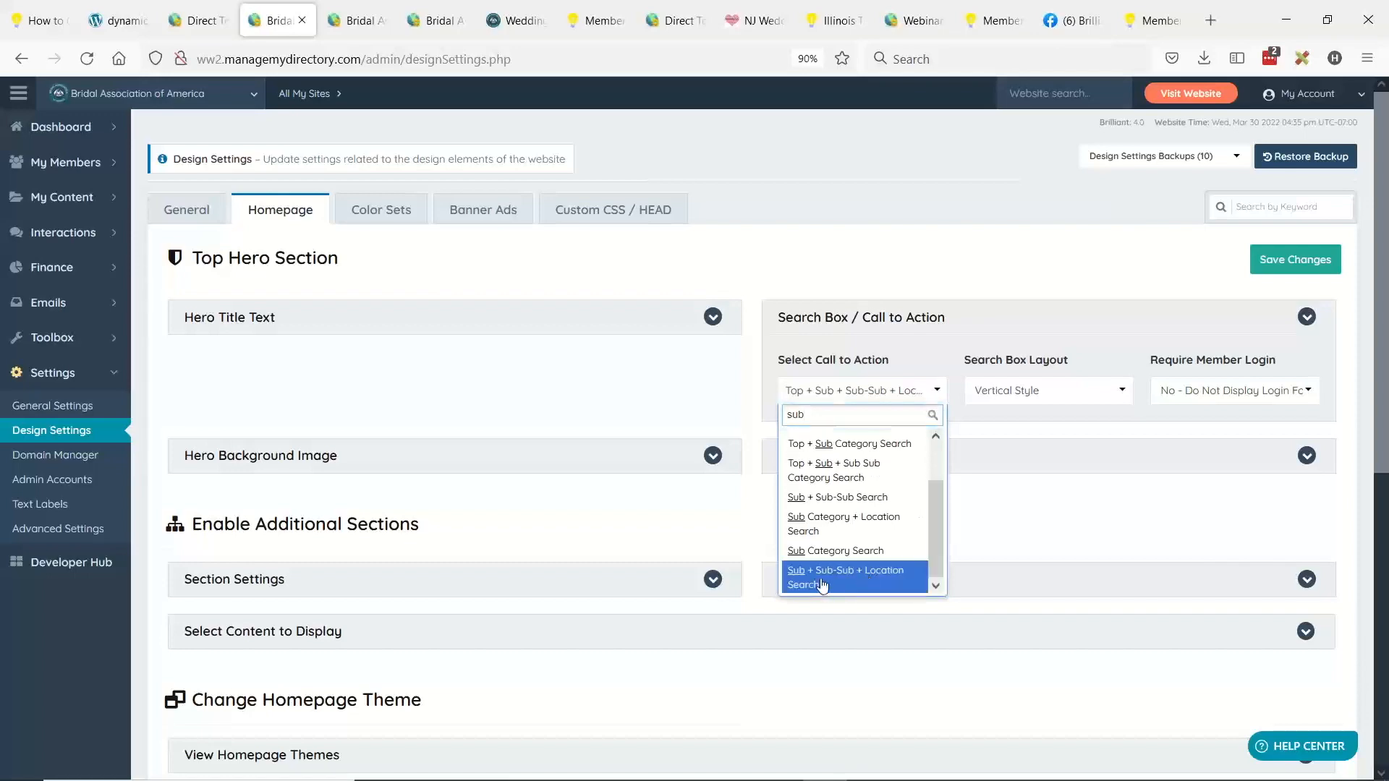
pyautogui.click(823, 585)
pyautogui.click(1271, 264)
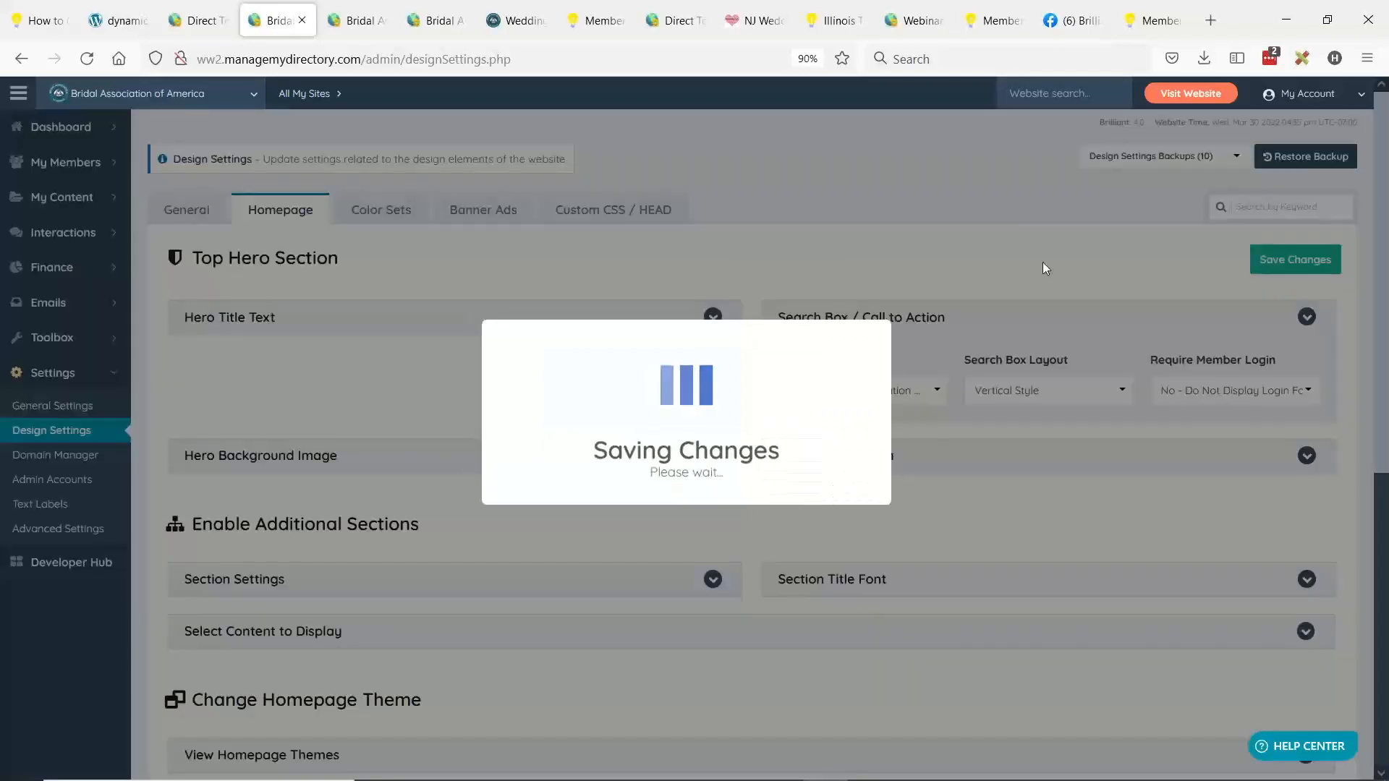
# Step: Reload the live homepage, try Bartender & Waiter Services and Flowers under Specializing in, and inspect the search box's sub-title
pyautogui.click(526, 7)
pyautogui.click(87, 58)
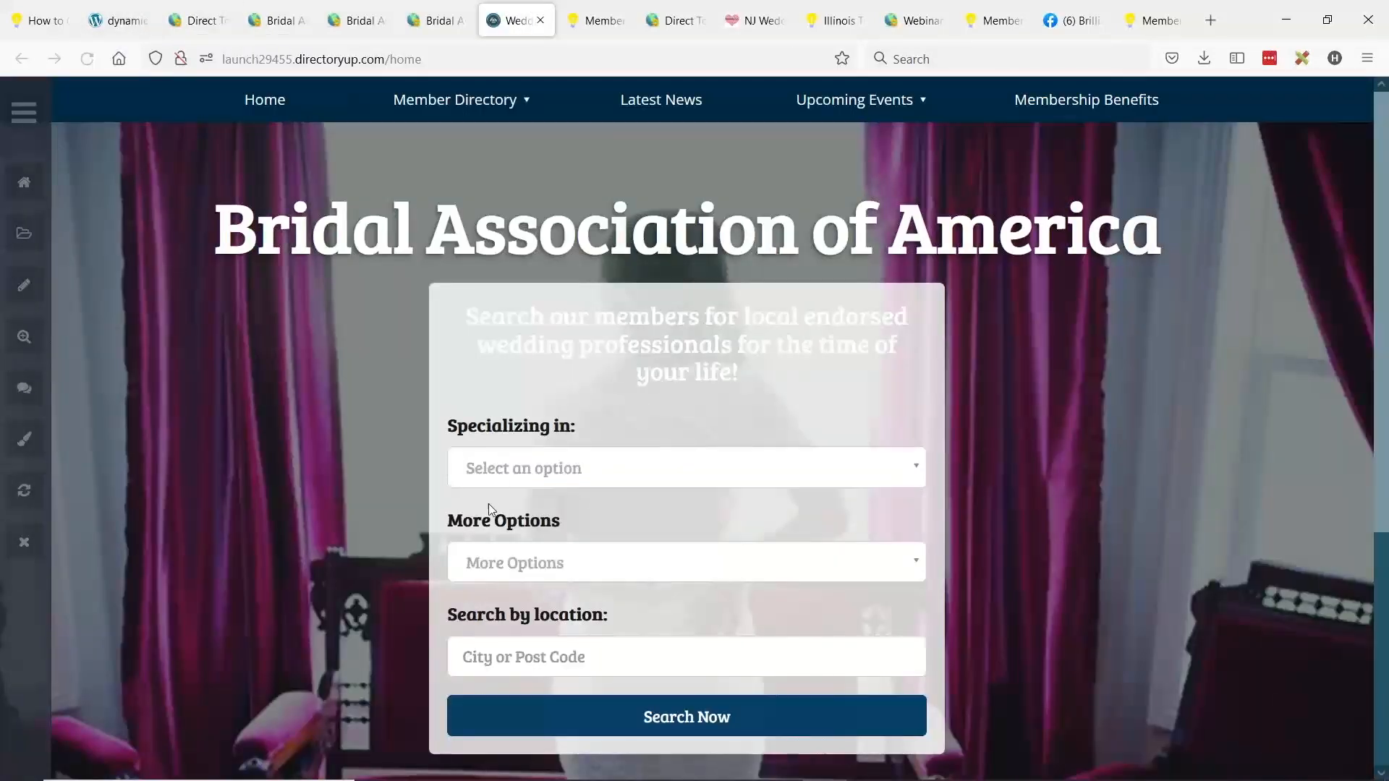
pyautogui.click(498, 474)
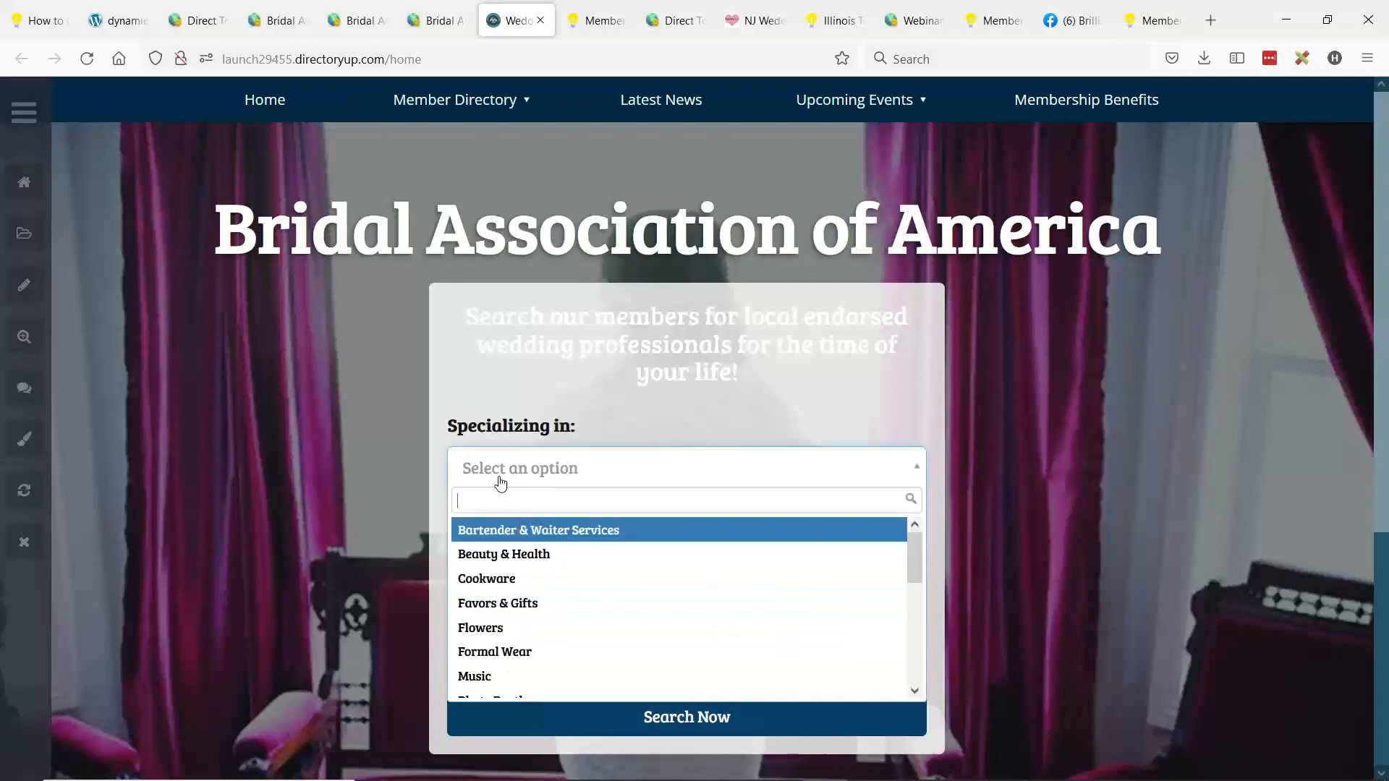
pyautogui.click(619, 532)
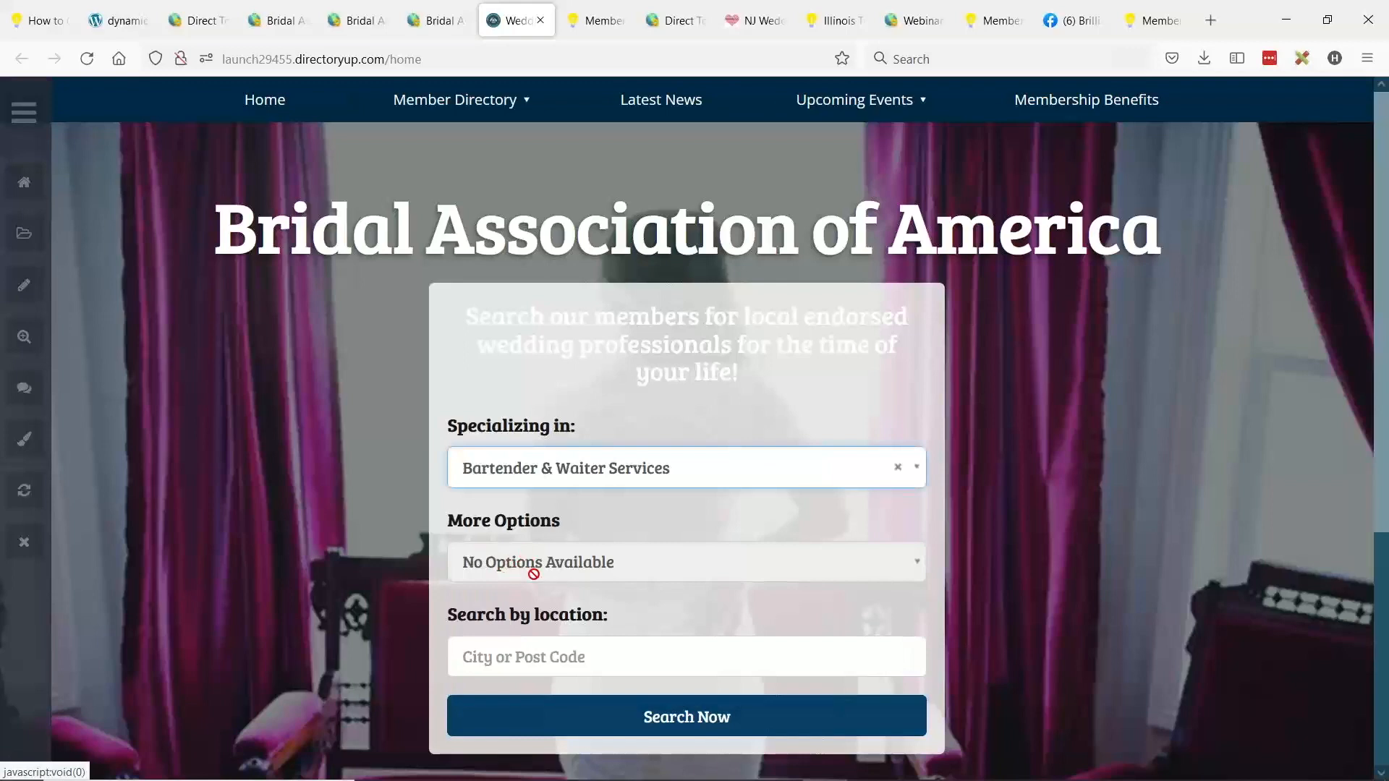
pyautogui.click(528, 475)
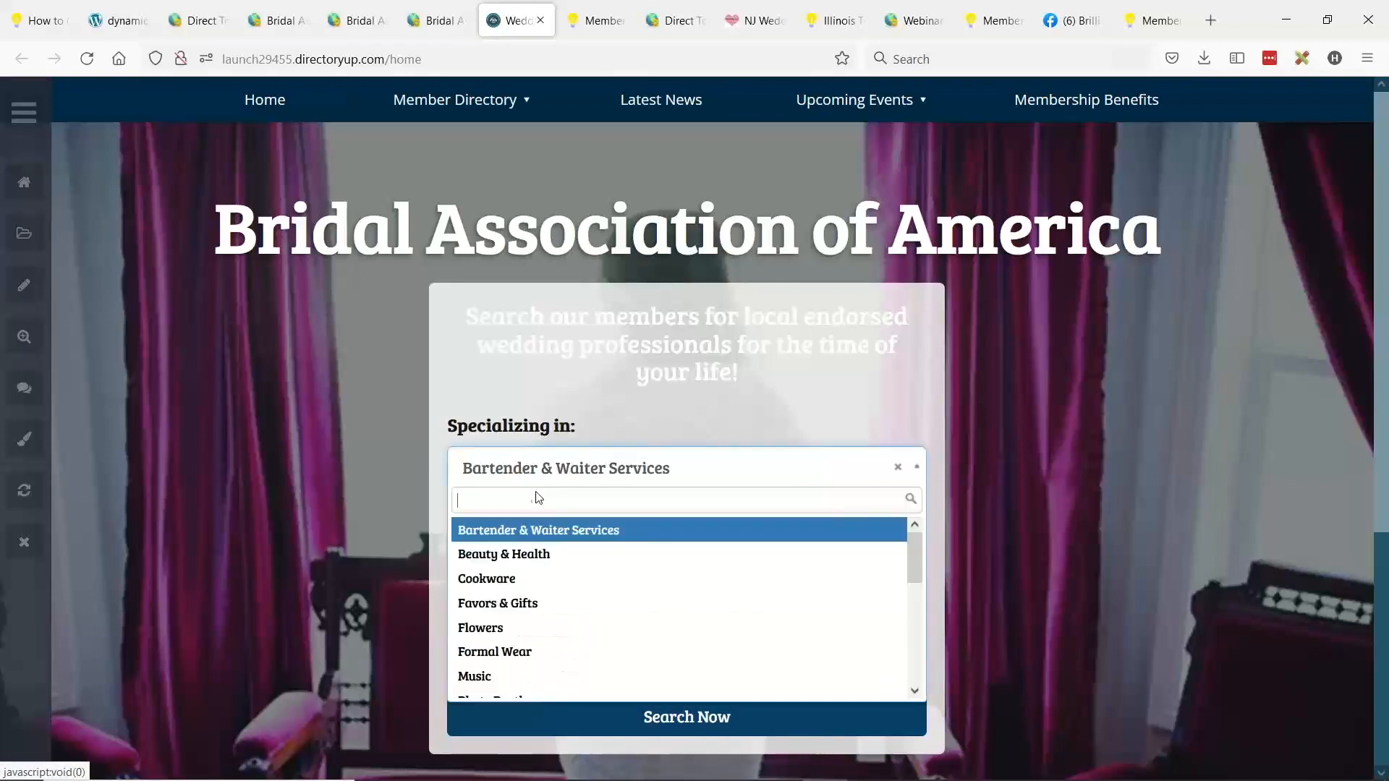
pyautogui.click(499, 627)
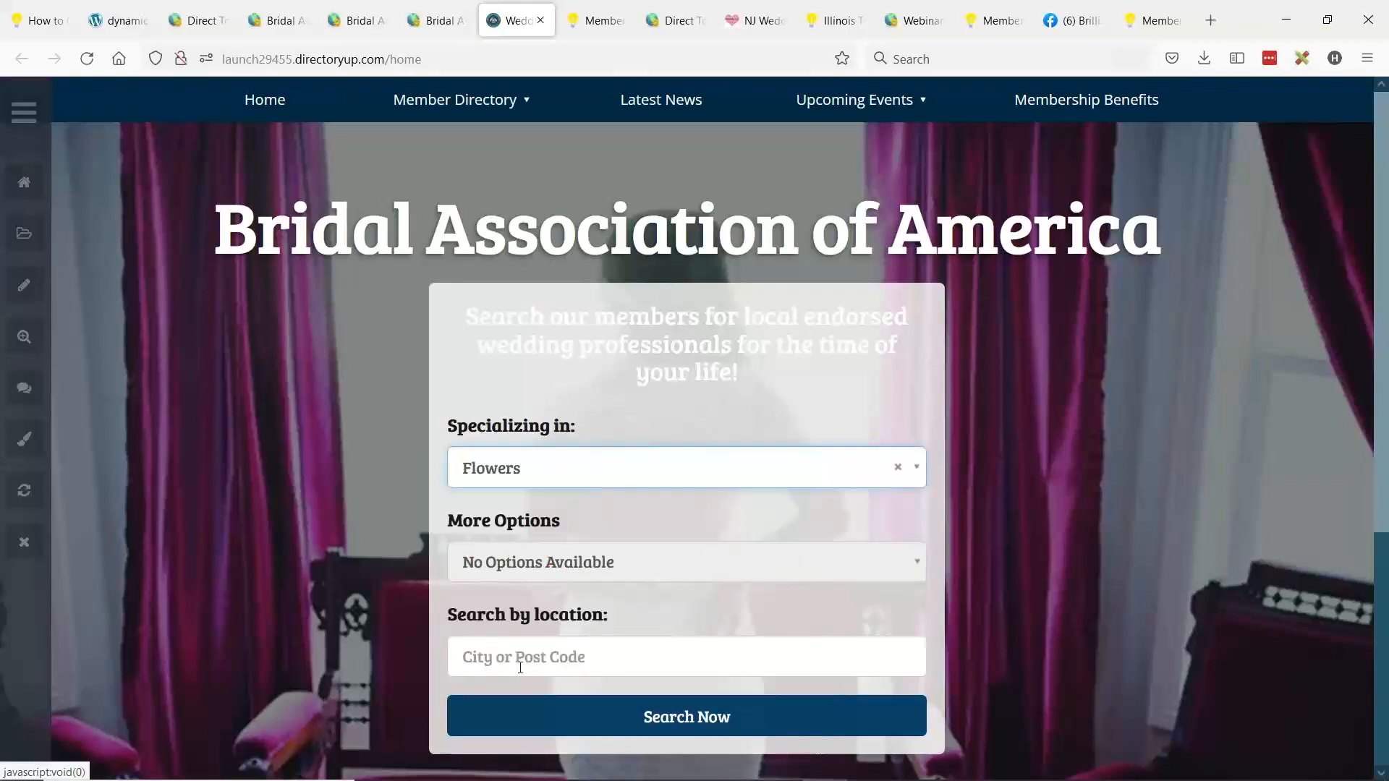
pyautogui.moveTo(522, 326); pyautogui.dragTo(654, 349)
pyautogui.click(687, 358)
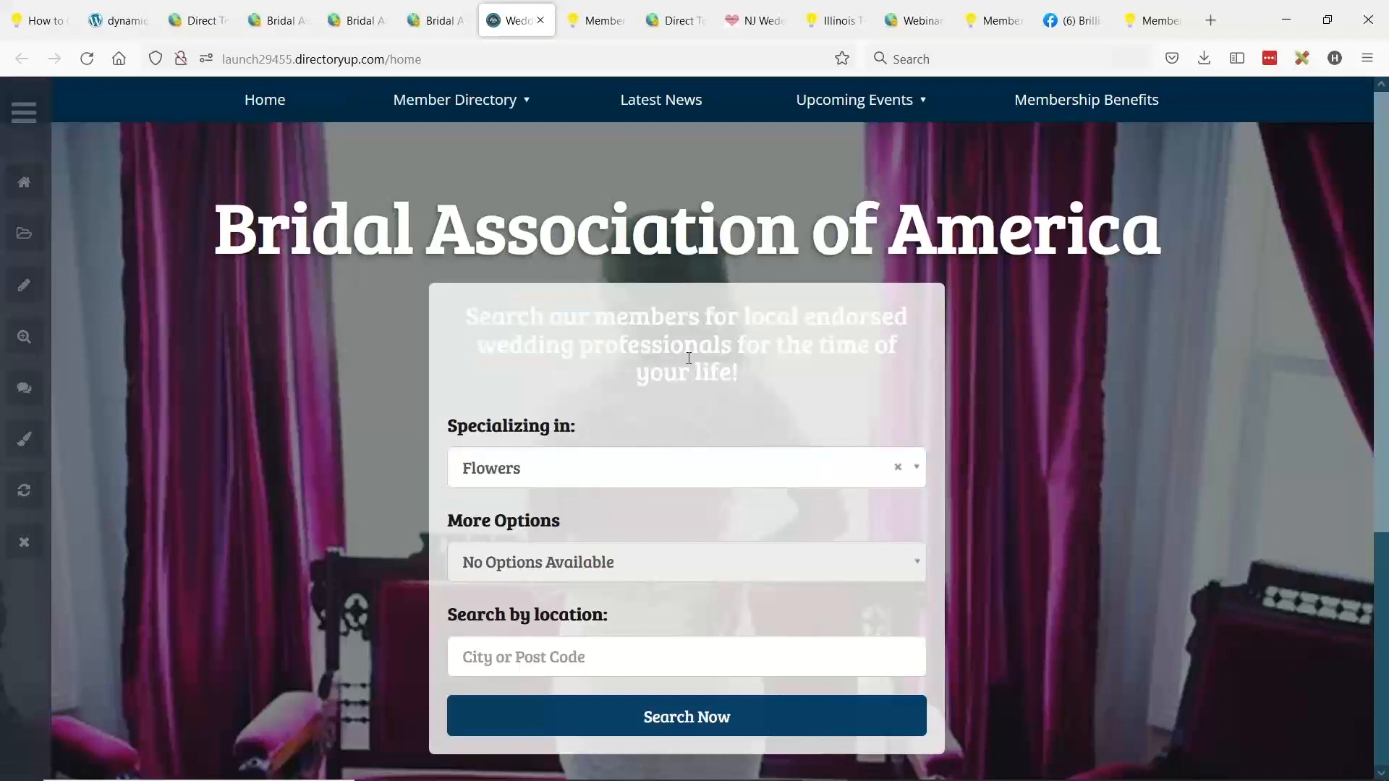
pyautogui.scroll(-3, 687, 357)
pyautogui.scroll(2, 687, 357)
# Step: Change the homepage hero's sub-title text color to black, save the design settings and reload the live homepage
pyautogui.click(419, 25)
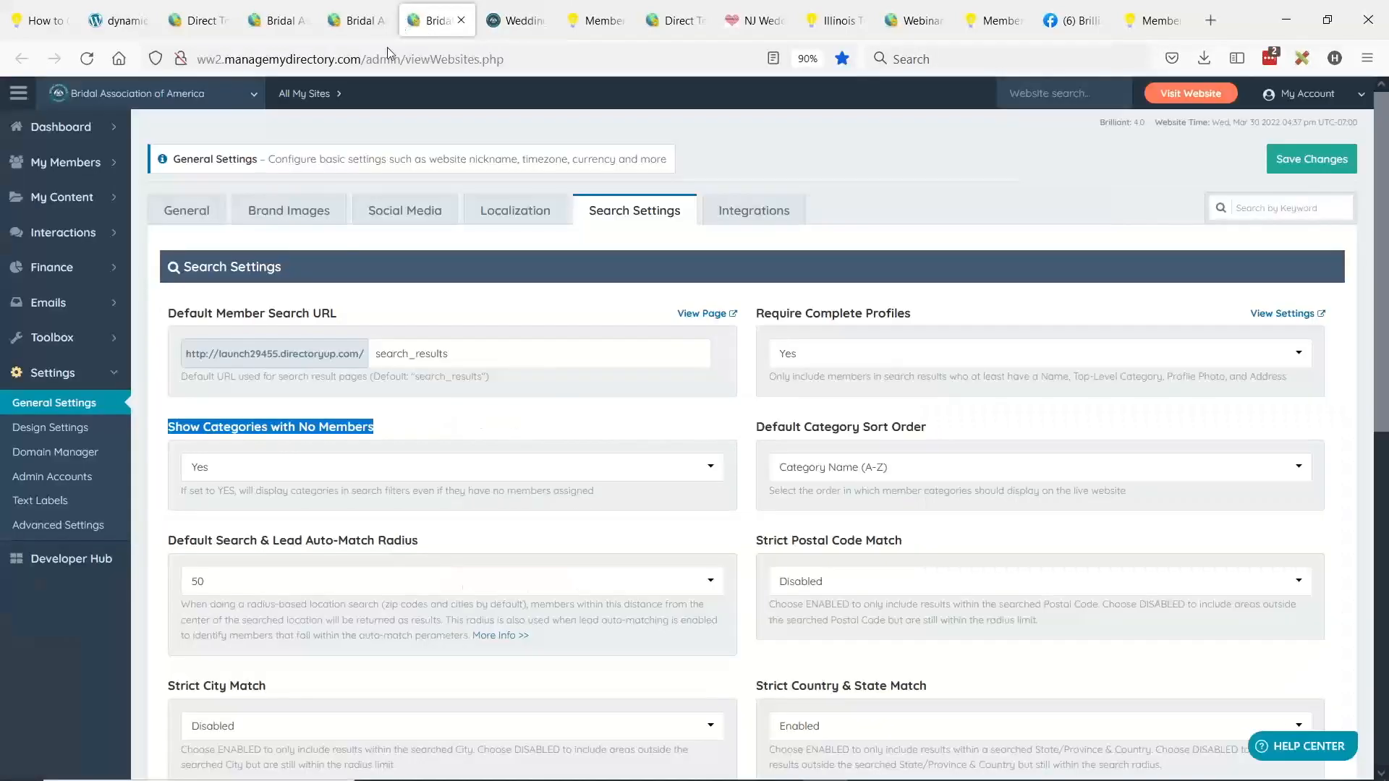
pyautogui.click(374, 18)
pyautogui.click(287, 17)
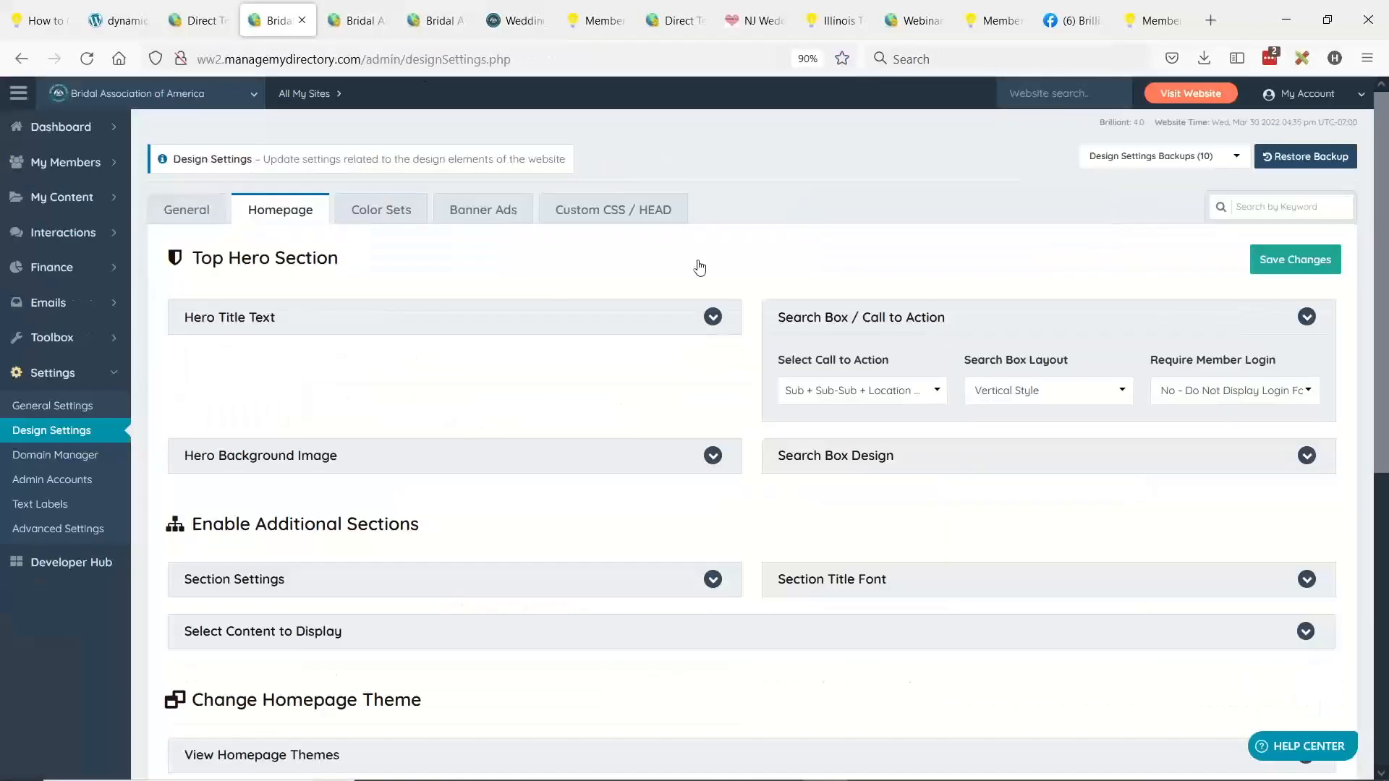
pyautogui.click(239, 327)
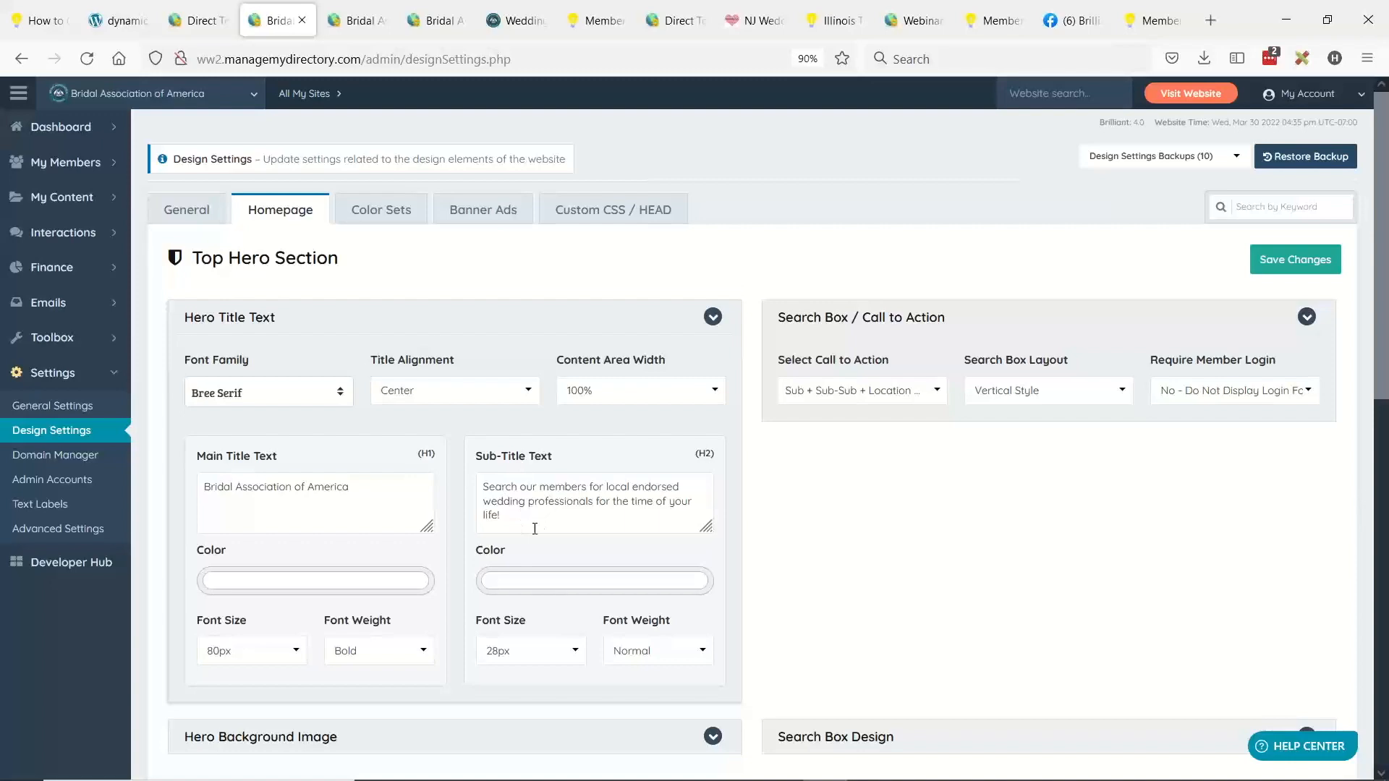
pyautogui.click(532, 588)
pyautogui.click(489, 390)
pyautogui.click(630, 543)
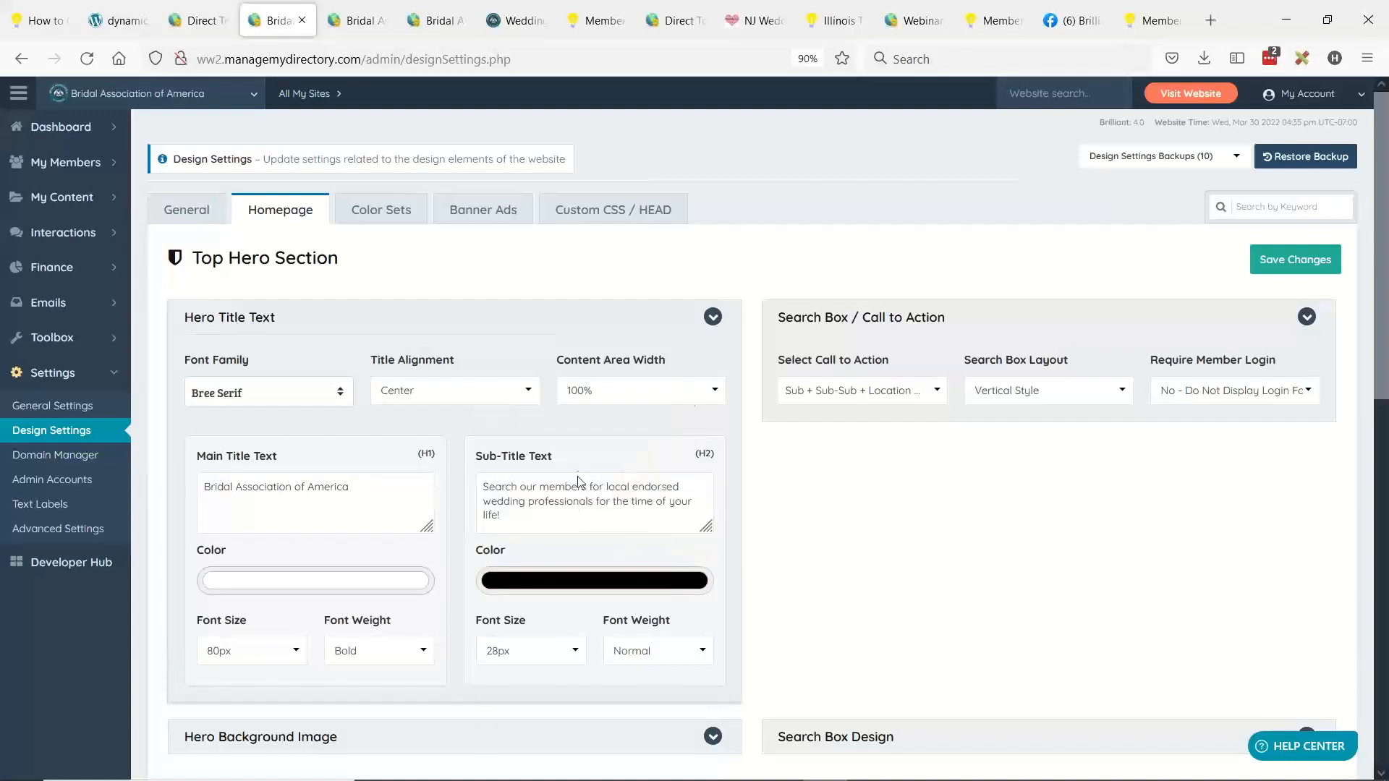
pyautogui.click(1290, 258)
pyautogui.click(515, 21)
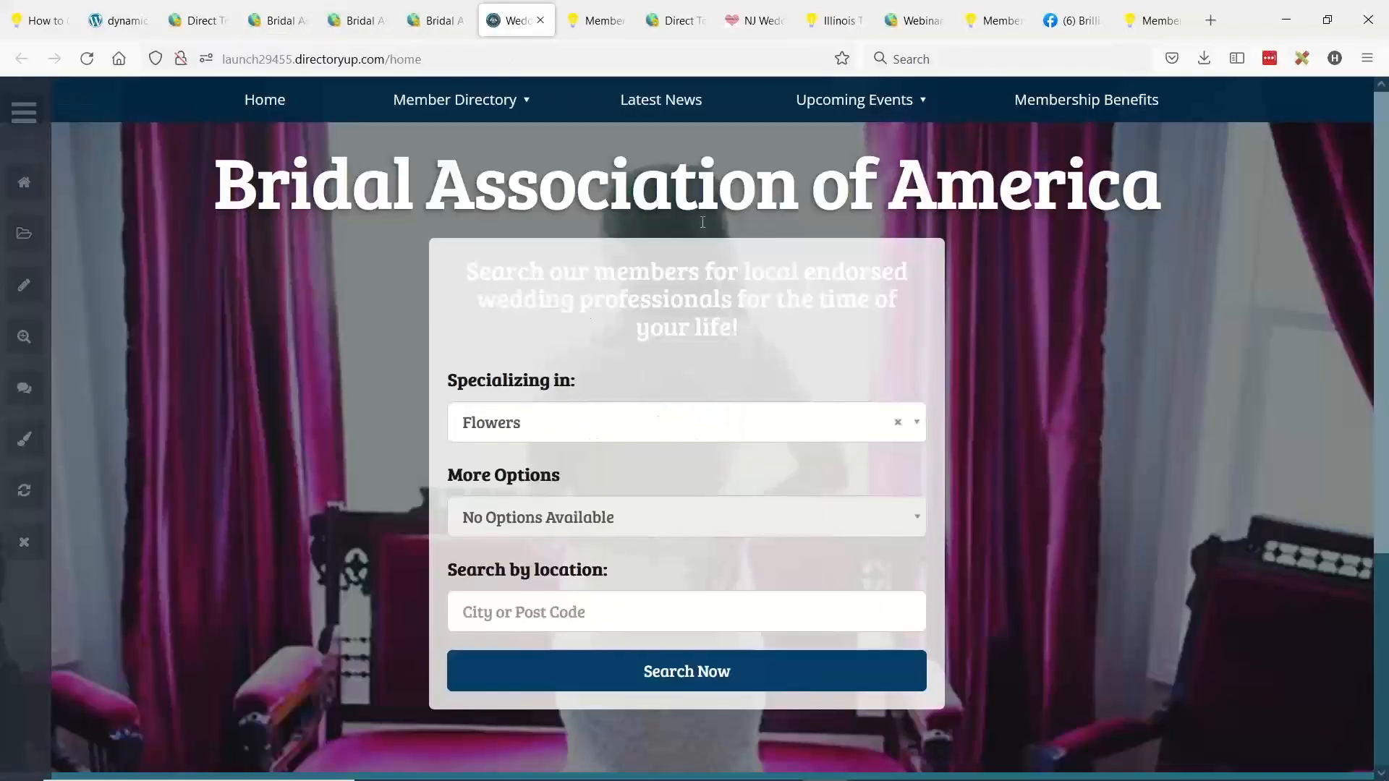
pyautogui.click(87, 59)
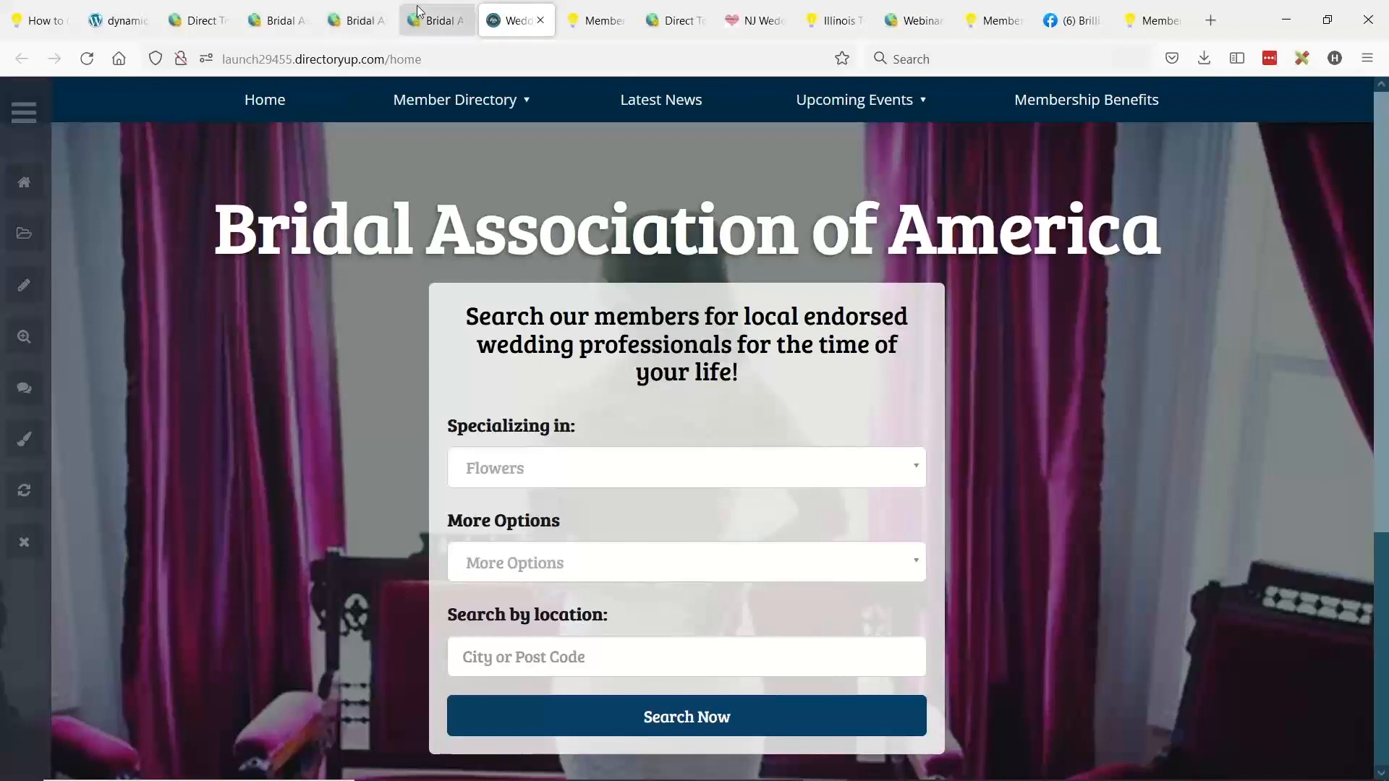
# Step: Return to Design Settings and search them for "detect"
pyautogui.click(434, 20)
pyautogui.click(350, 14)
pyautogui.click(309, 13)
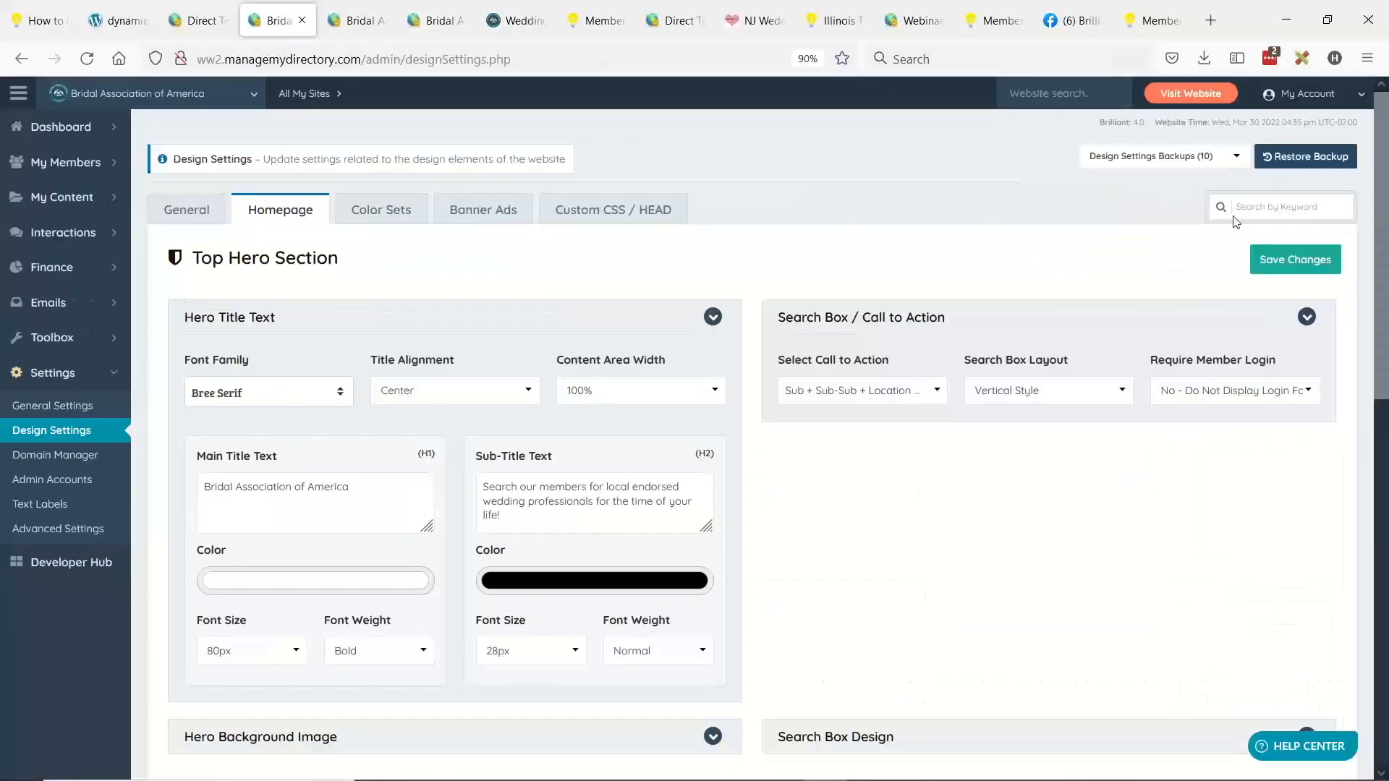
pyautogui.click(206, 215)
pyautogui.click(1265, 210)
pyautogui.write('detect')
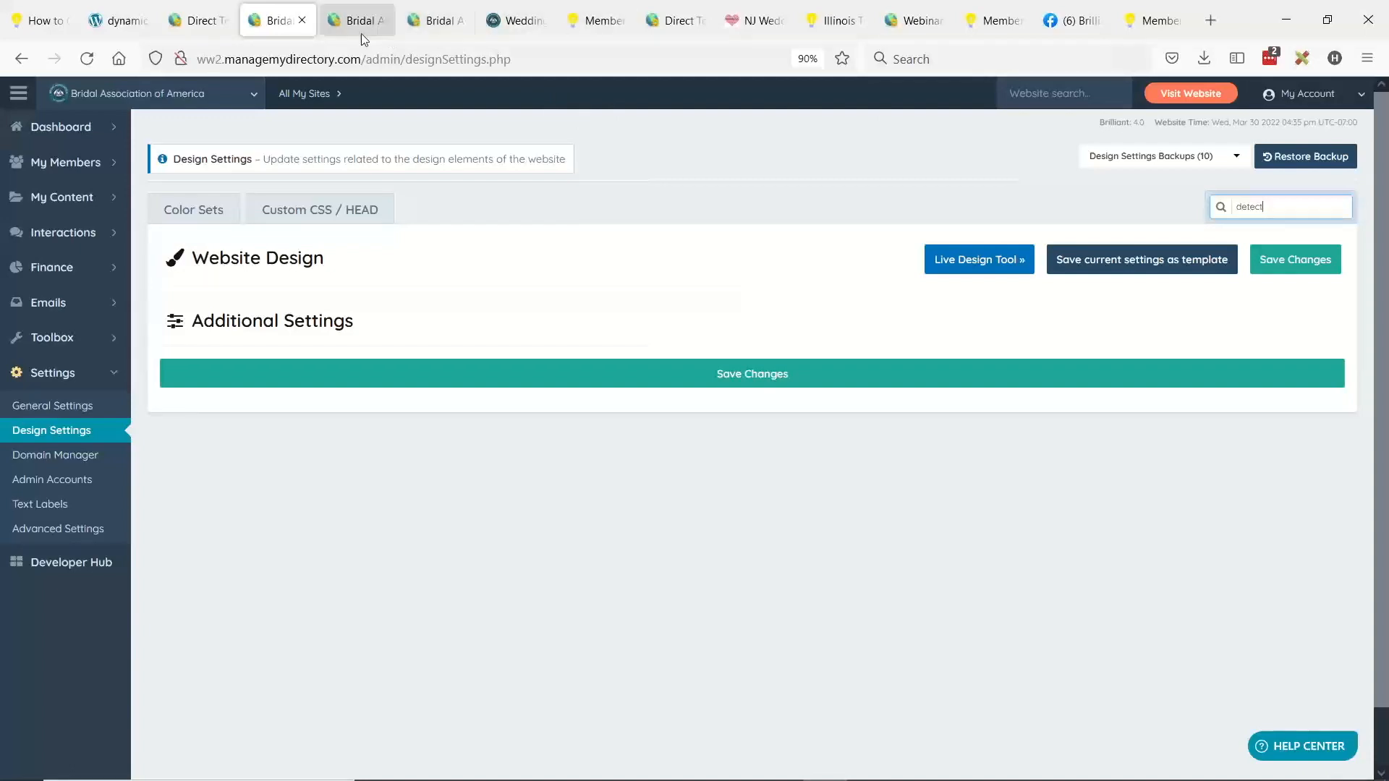
# Step: Search the add-ons on the Brilliant Directories website for "detect" and open the Detect Visitor Locations details
pyautogui.click(20, 21)
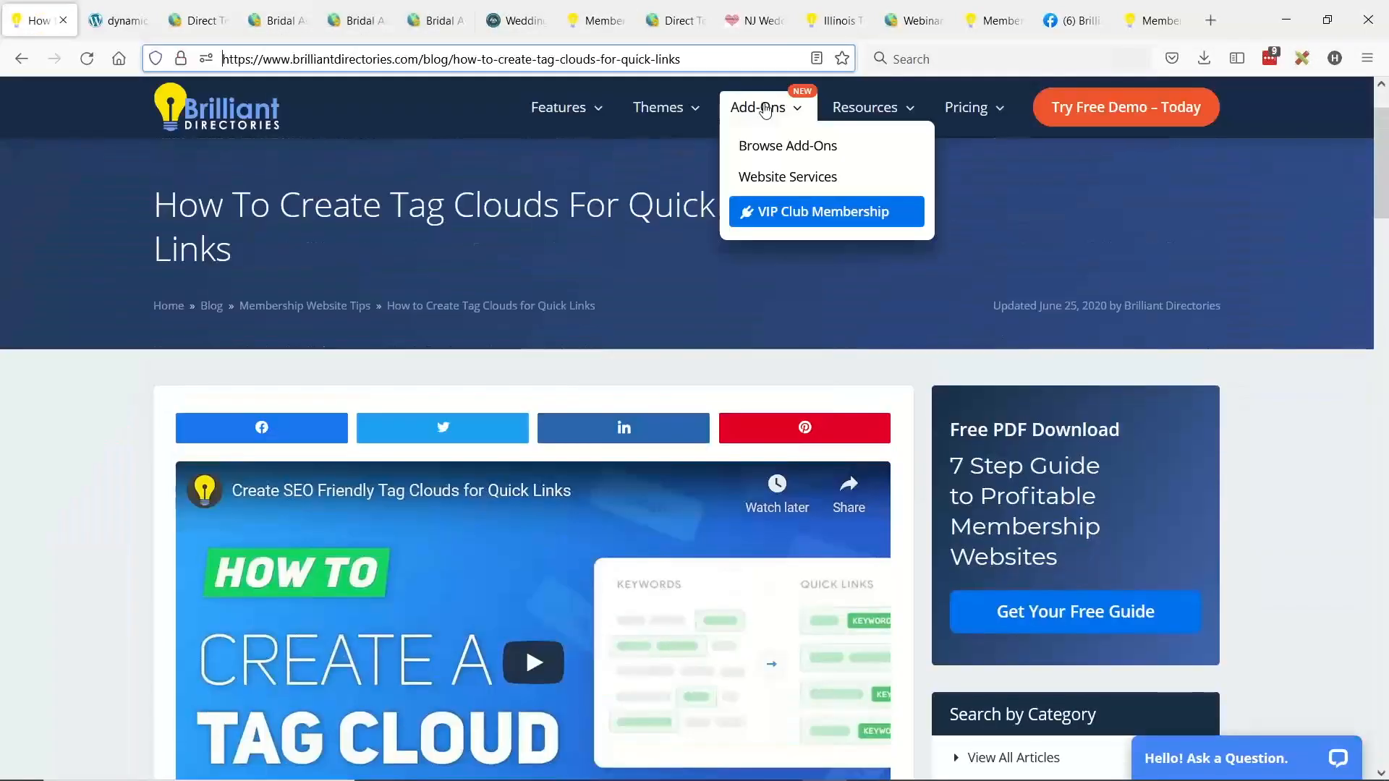
pyautogui.click(757, 107)
pyautogui.click(354, 598)
pyautogui.write('detect')
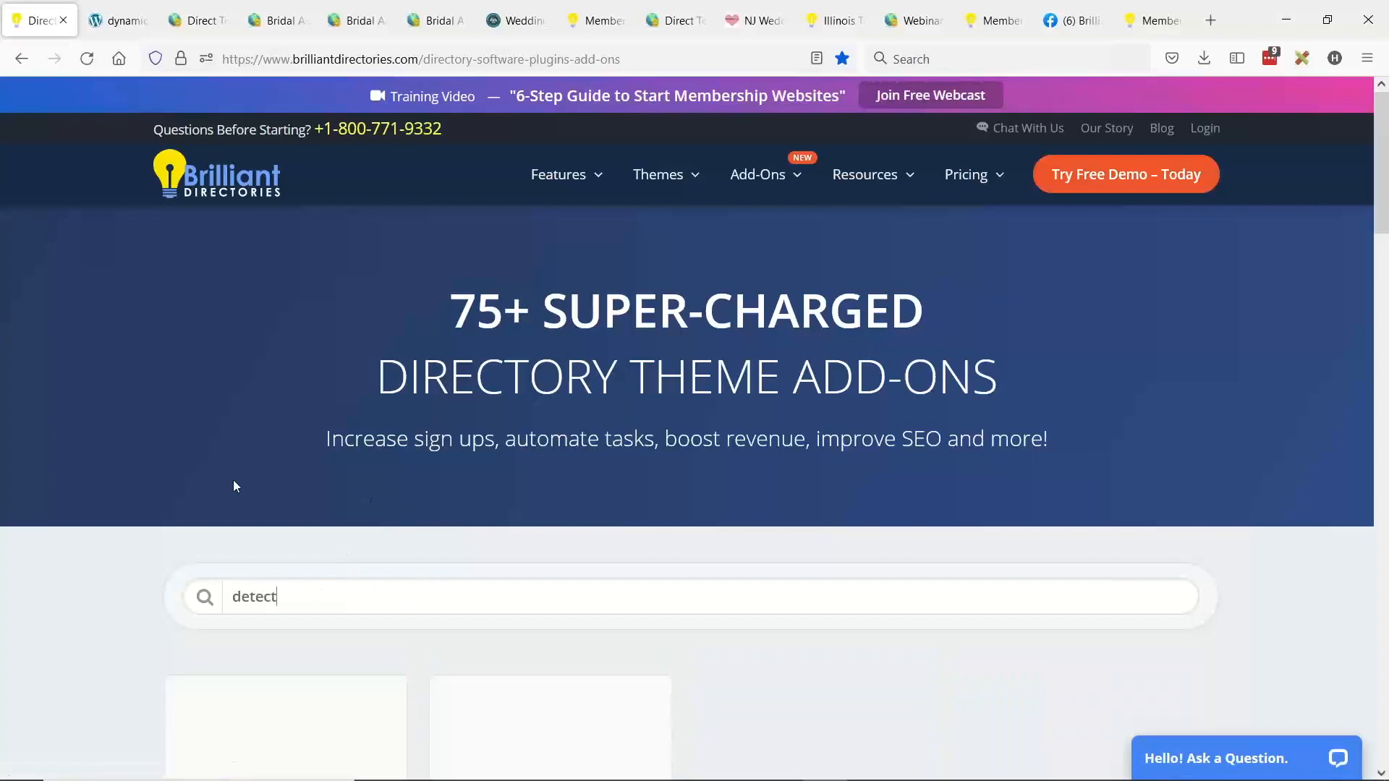
pyautogui.scroll(-1, 344, 398)
pyautogui.scroll(-2, 535, 448)
pyautogui.click(573, 499)
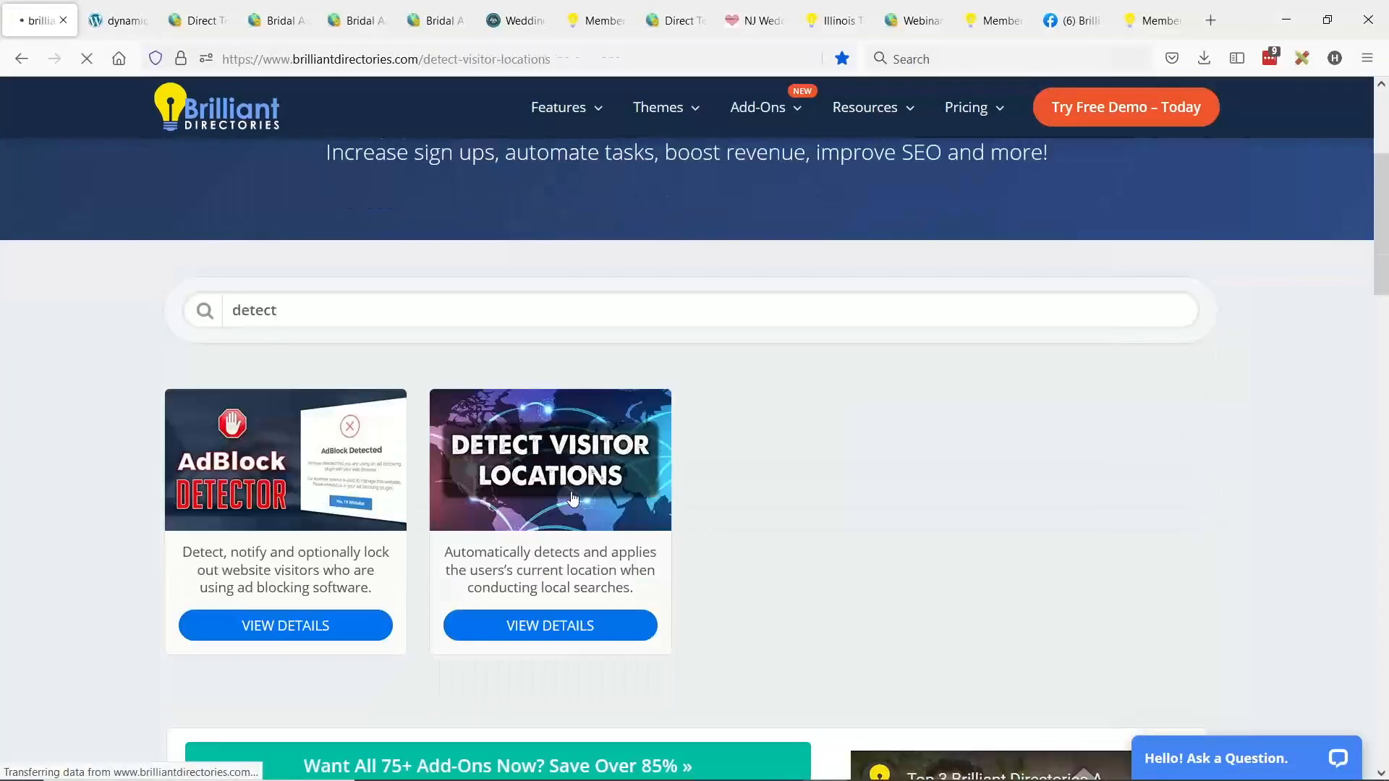
# Step: Review the Detect Visitor Locations description and select the page's full web address
pyautogui.scroll(-2, 539, 348)
pyautogui.scroll(-1, 555, 337)
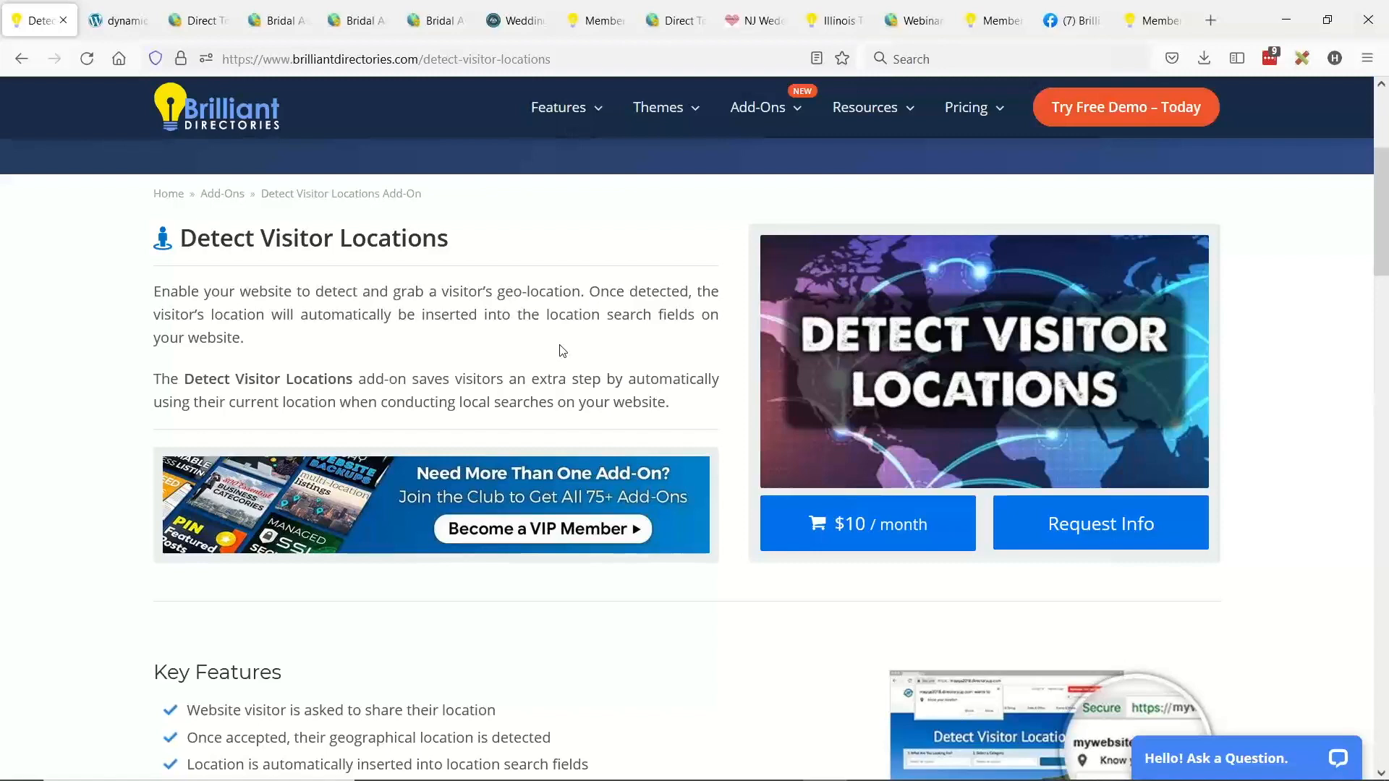
pyautogui.click(474, 59)
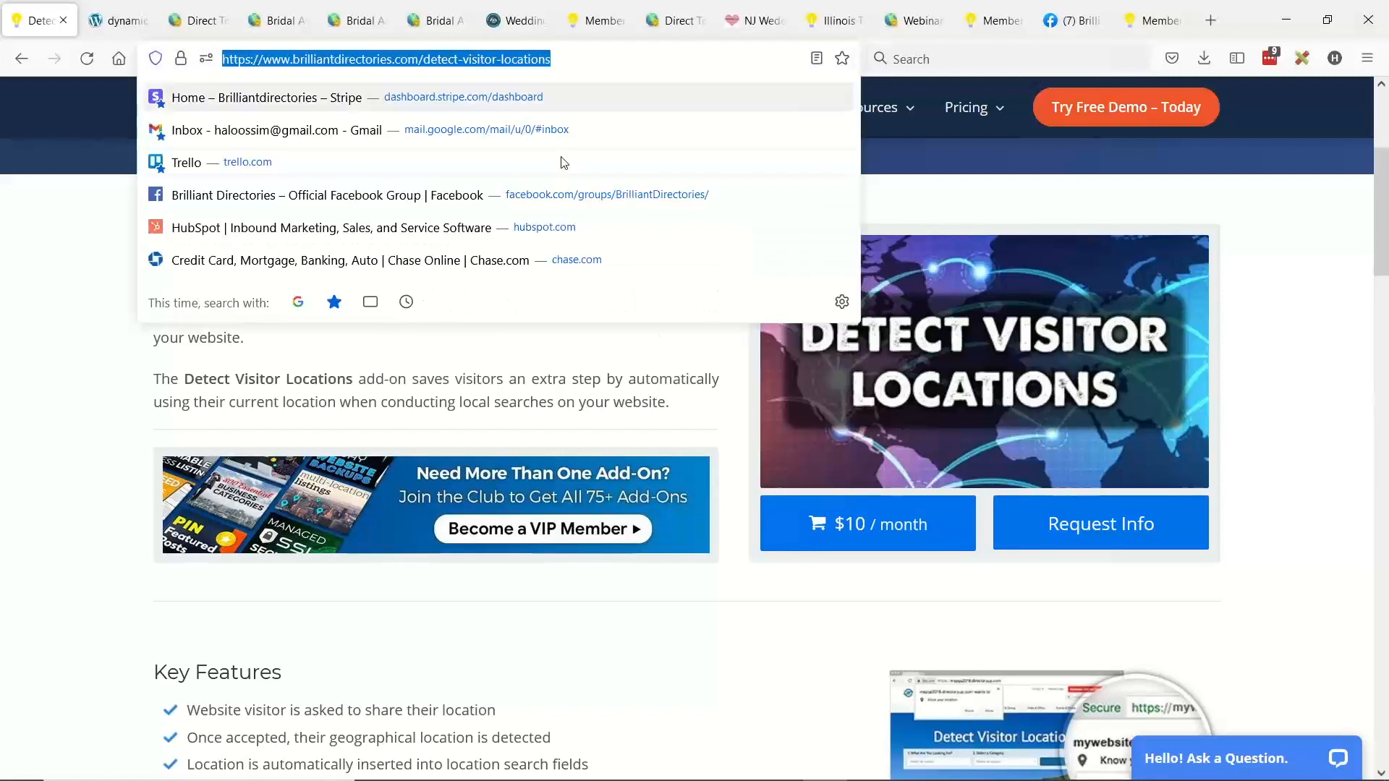
# Step: Review the Detect Visitor Locations key features, and check the location search on the Bridal Association of America homepage
pyautogui.click(561, 364)
pyautogui.scroll(-4, 642, 388)
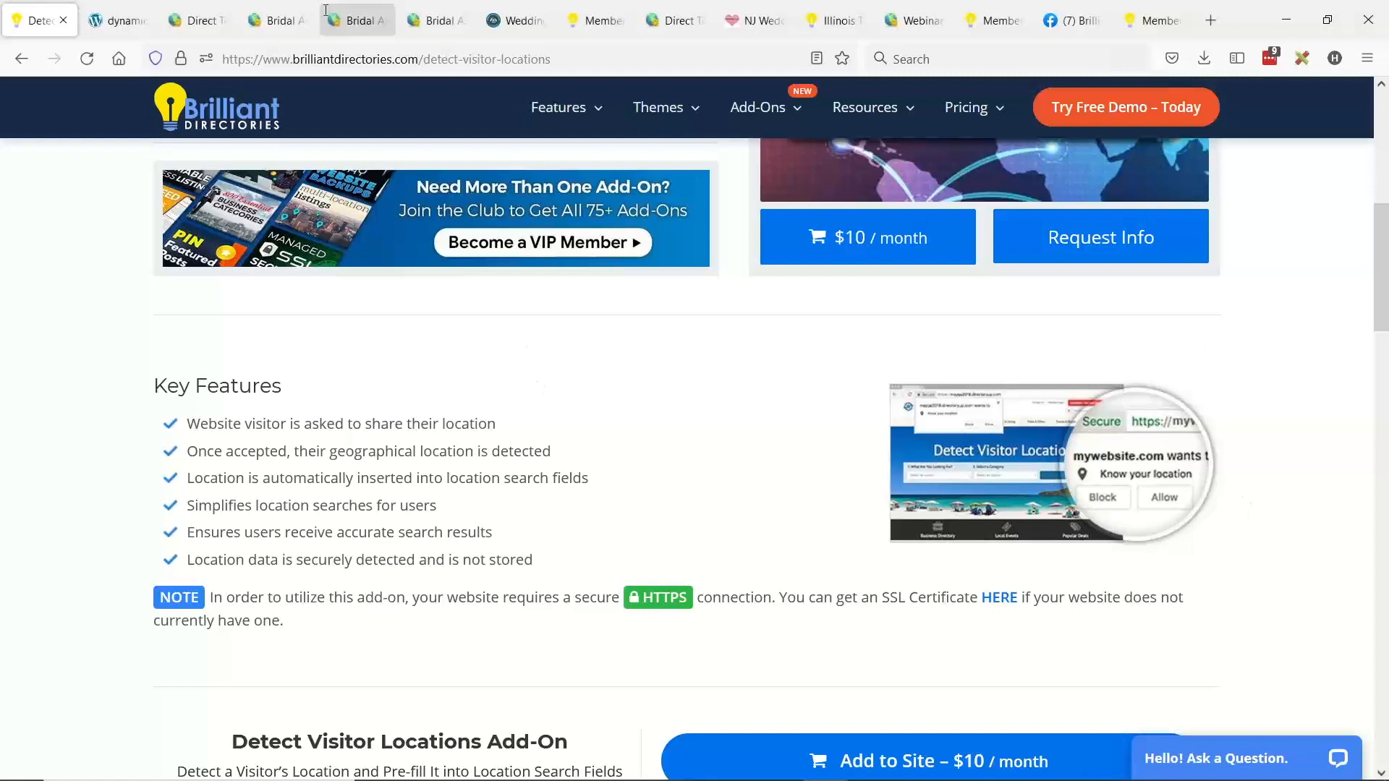
pyautogui.click(509, 21)
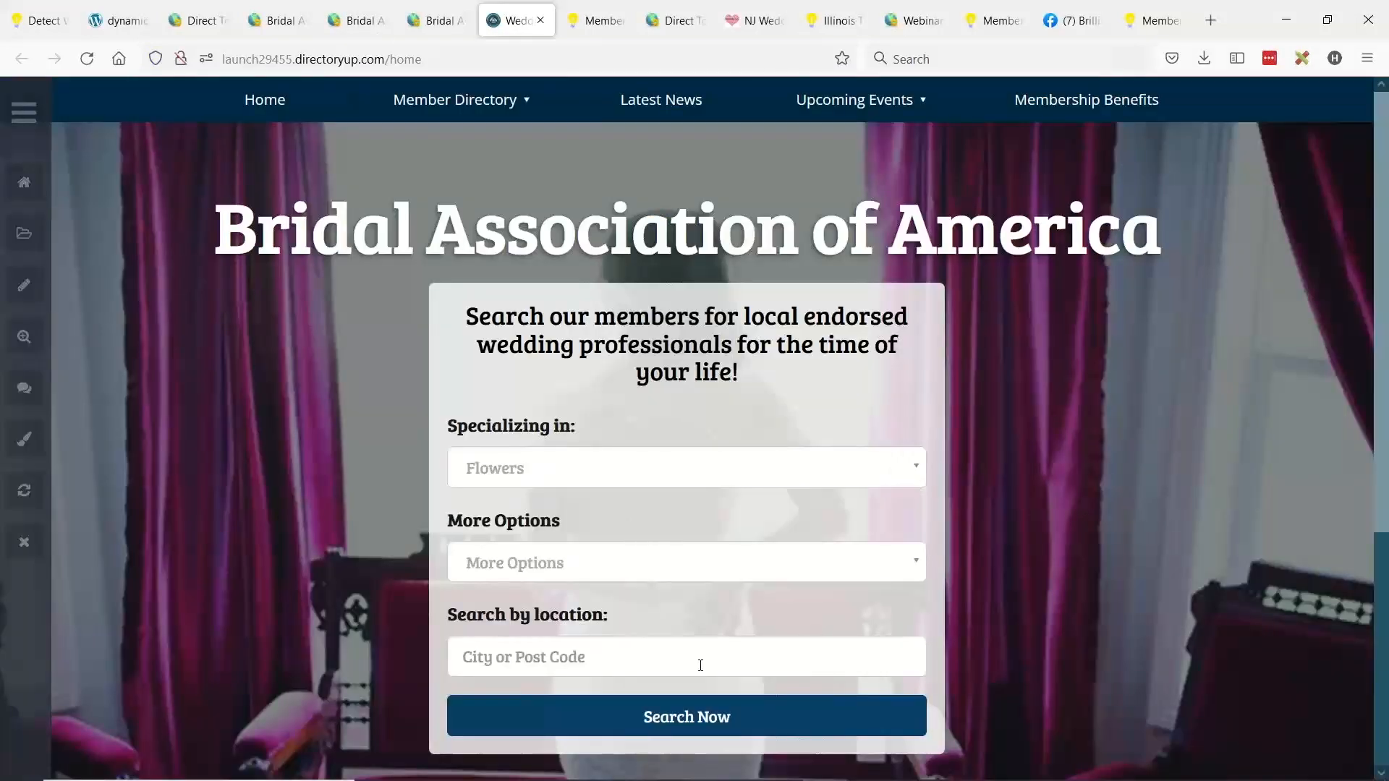
pyautogui.scroll(-2, 247, 285)
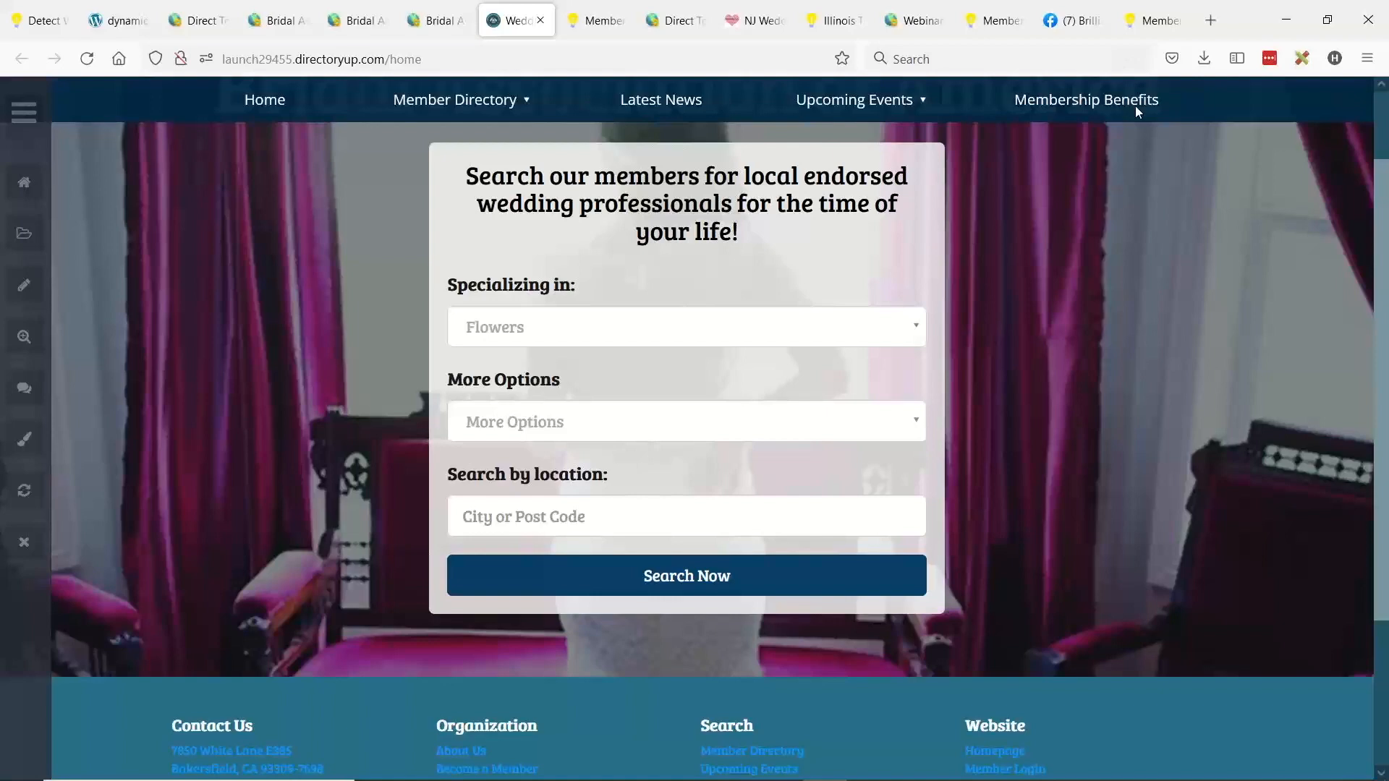
pyautogui.scroll(2, 970, 285)
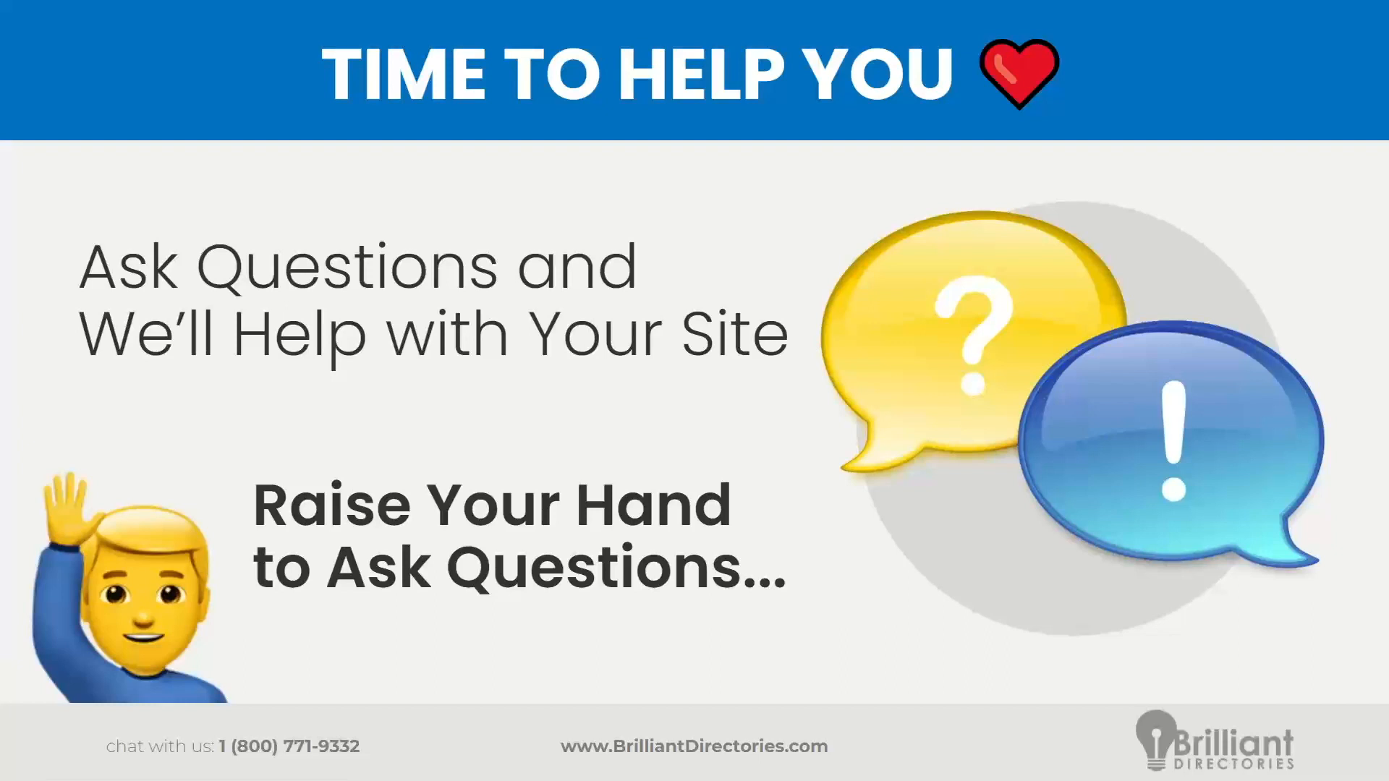
# Step: Go to the Webinar Demo Website admin and open the custom eBook Download form for editing in the Form Manager
pyautogui.hotkey('alt', 'Tab')
pyautogui.click(199, 22)
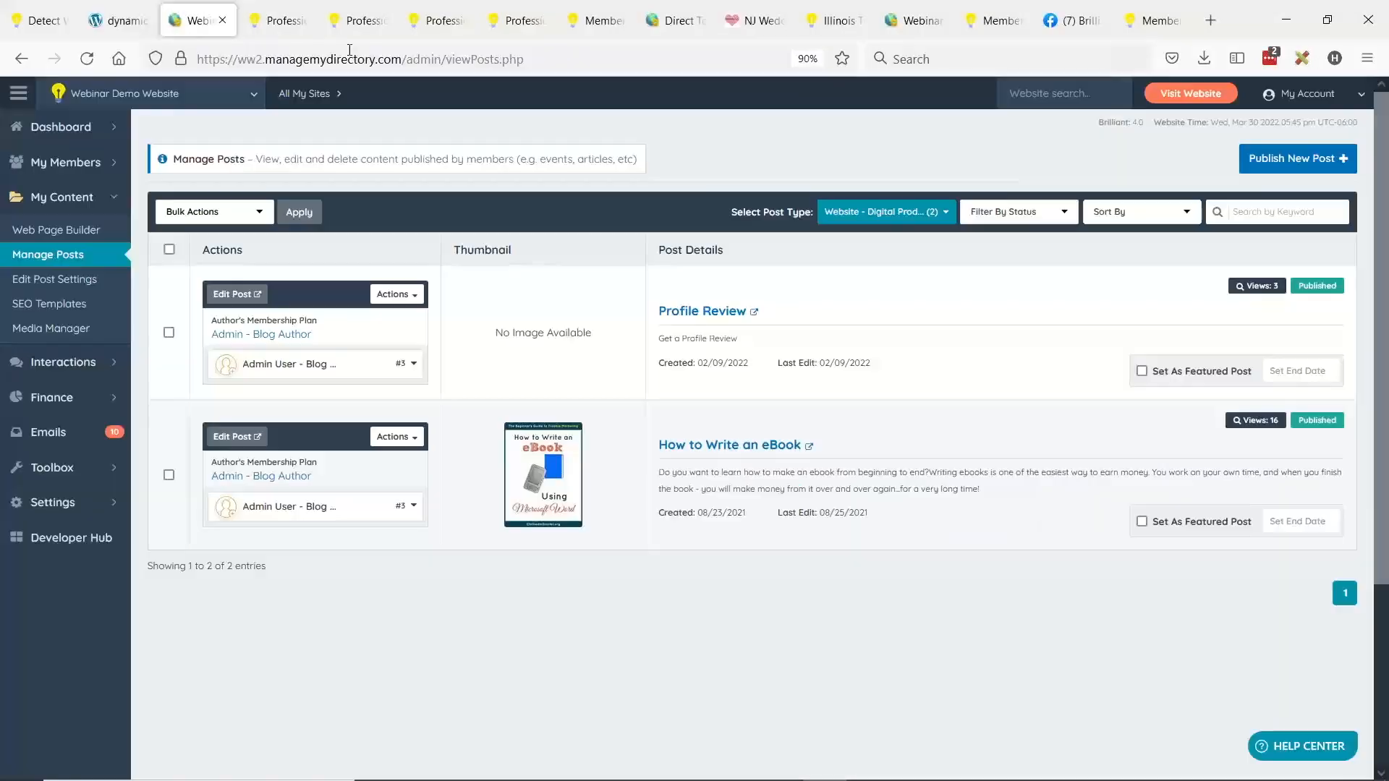
pyautogui.click(112, 464)
pyautogui.click(58, 444)
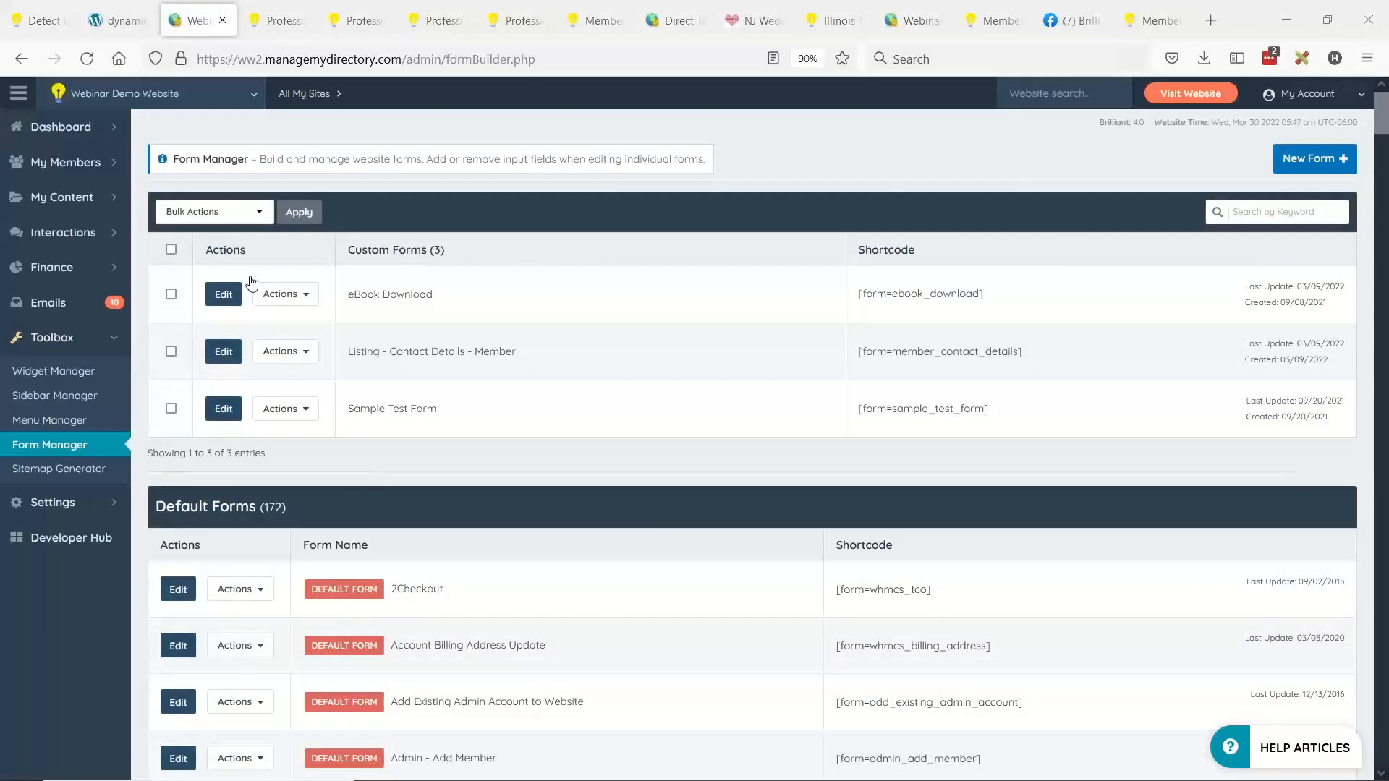
pyautogui.click(230, 298)
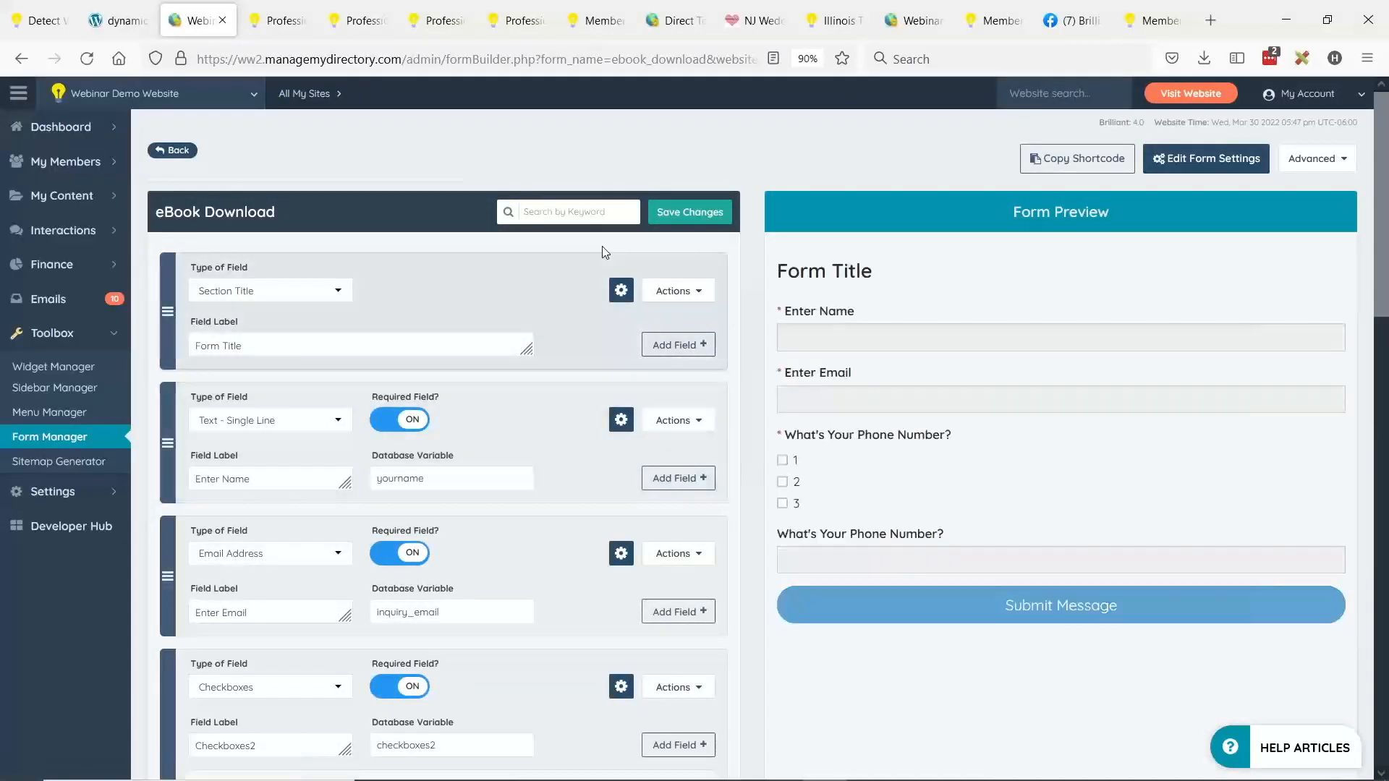
pyautogui.scroll(-1, 471, 297)
pyautogui.click(676, 334)
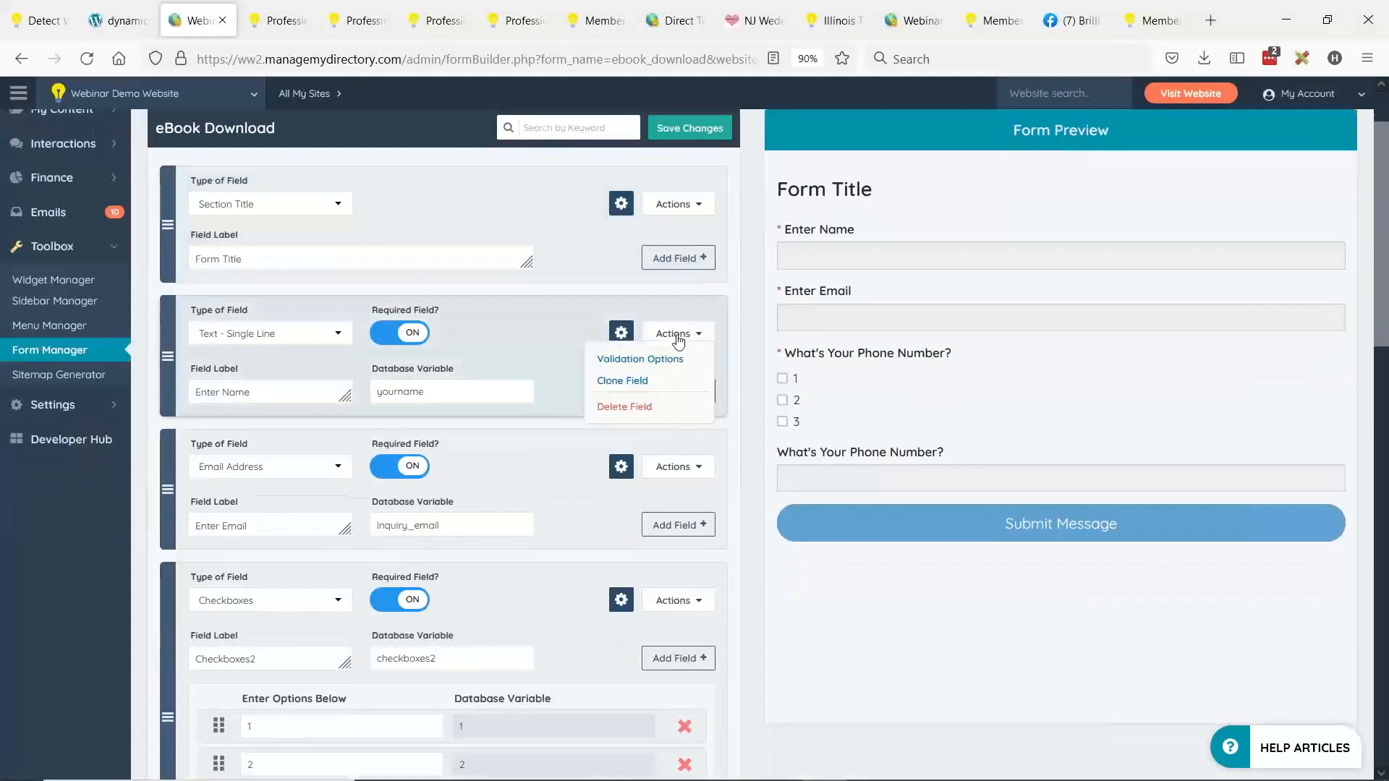
pyautogui.click(678, 337)
pyautogui.click(677, 468)
pyautogui.click(522, 468)
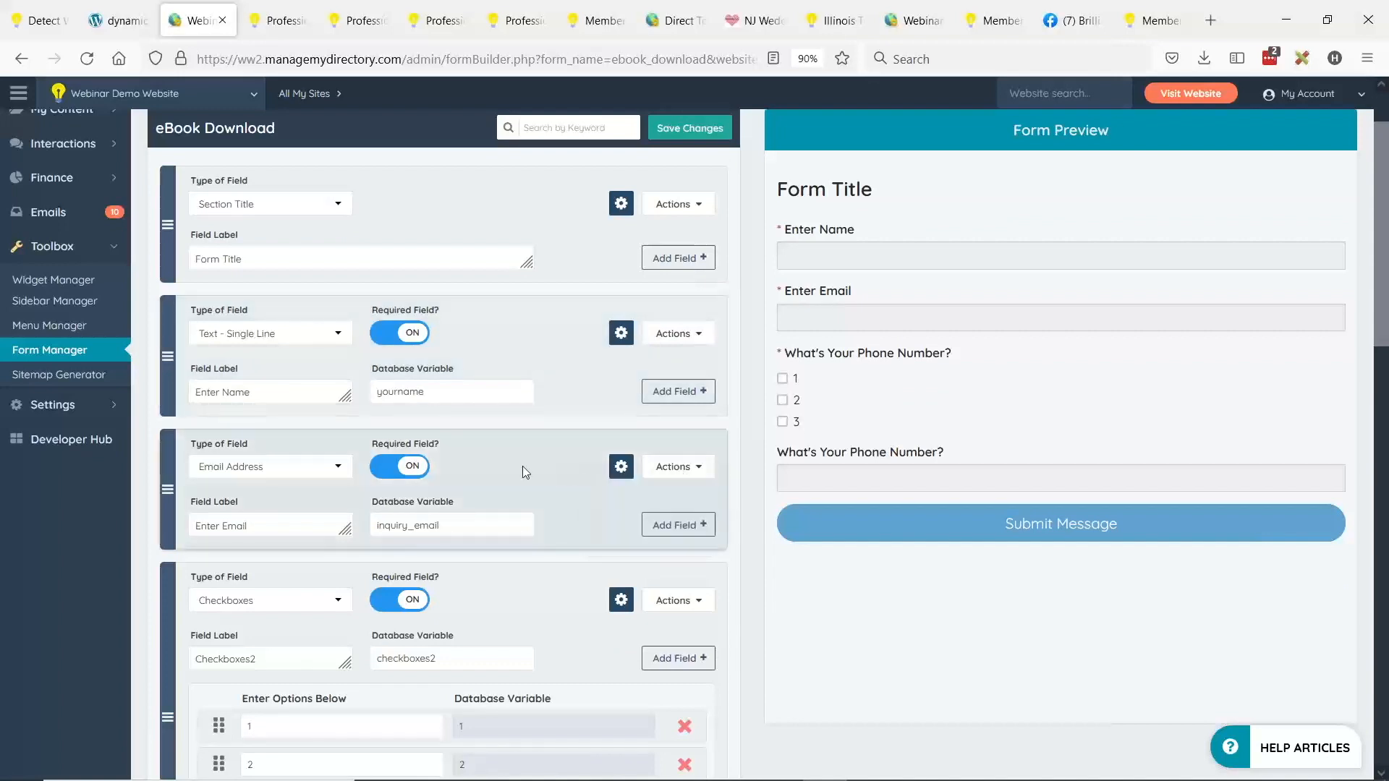
# Step: Add a Hidden Field below the email address field with the database variable member_subscription
pyautogui.click(674, 527)
pyautogui.scroll(-1, 494, 431)
pyautogui.click(317, 514)
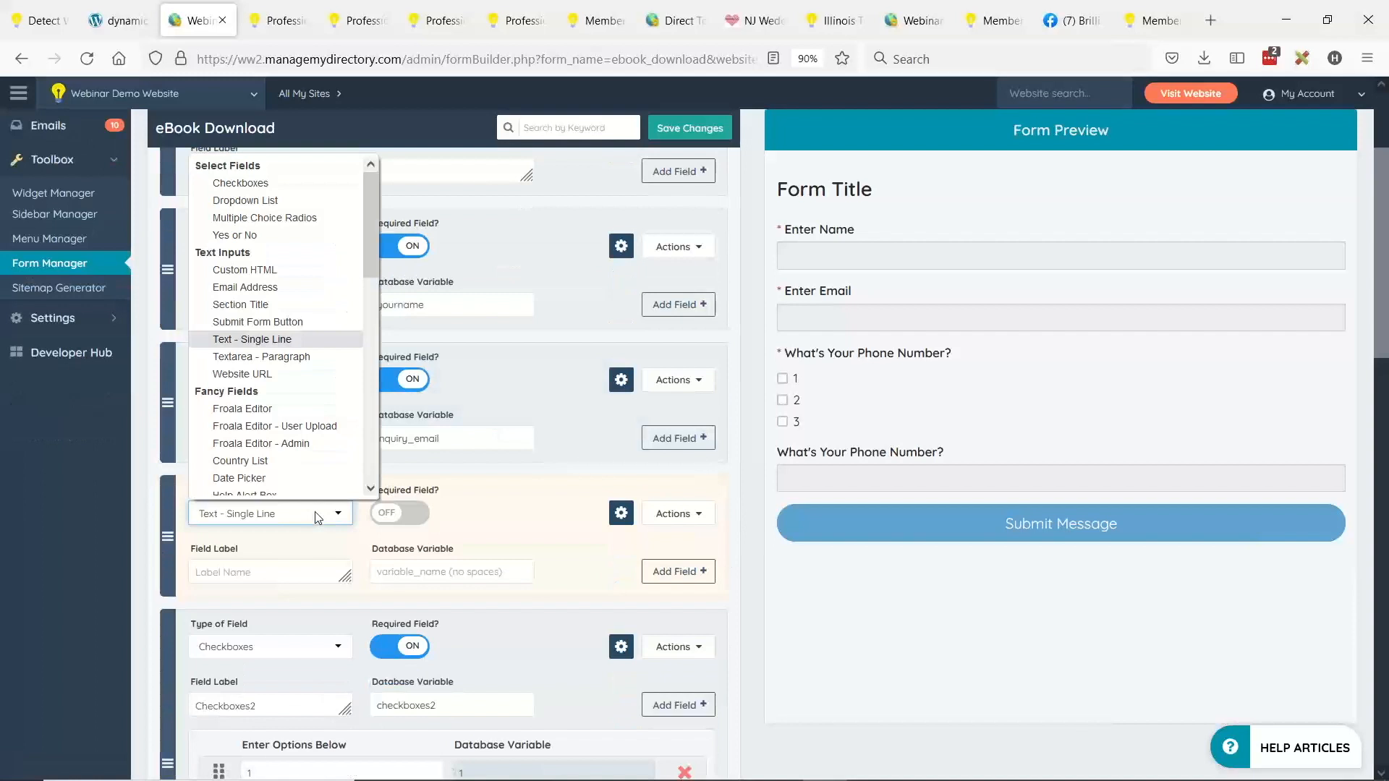
pyautogui.scroll(-3, 306, 384)
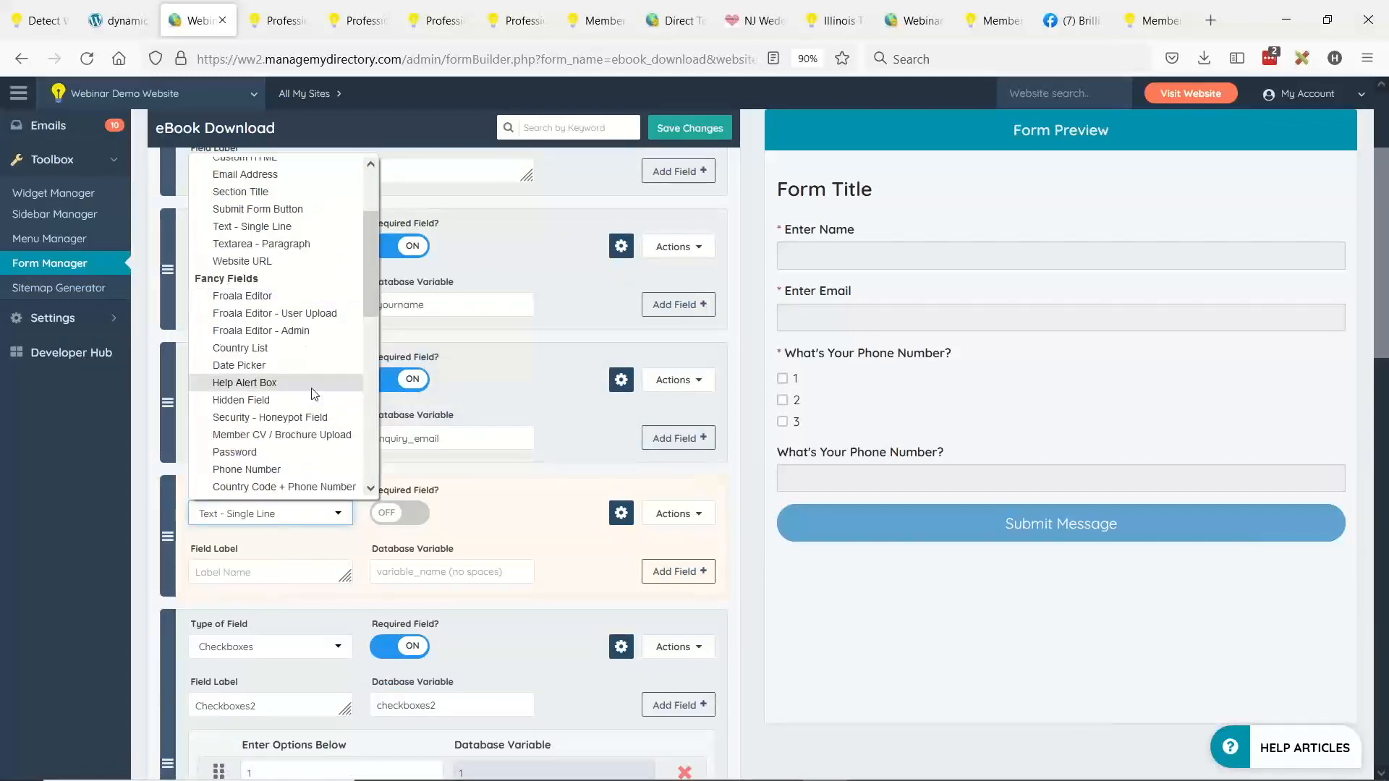
pyautogui.click(244, 398)
pyautogui.click(457, 571)
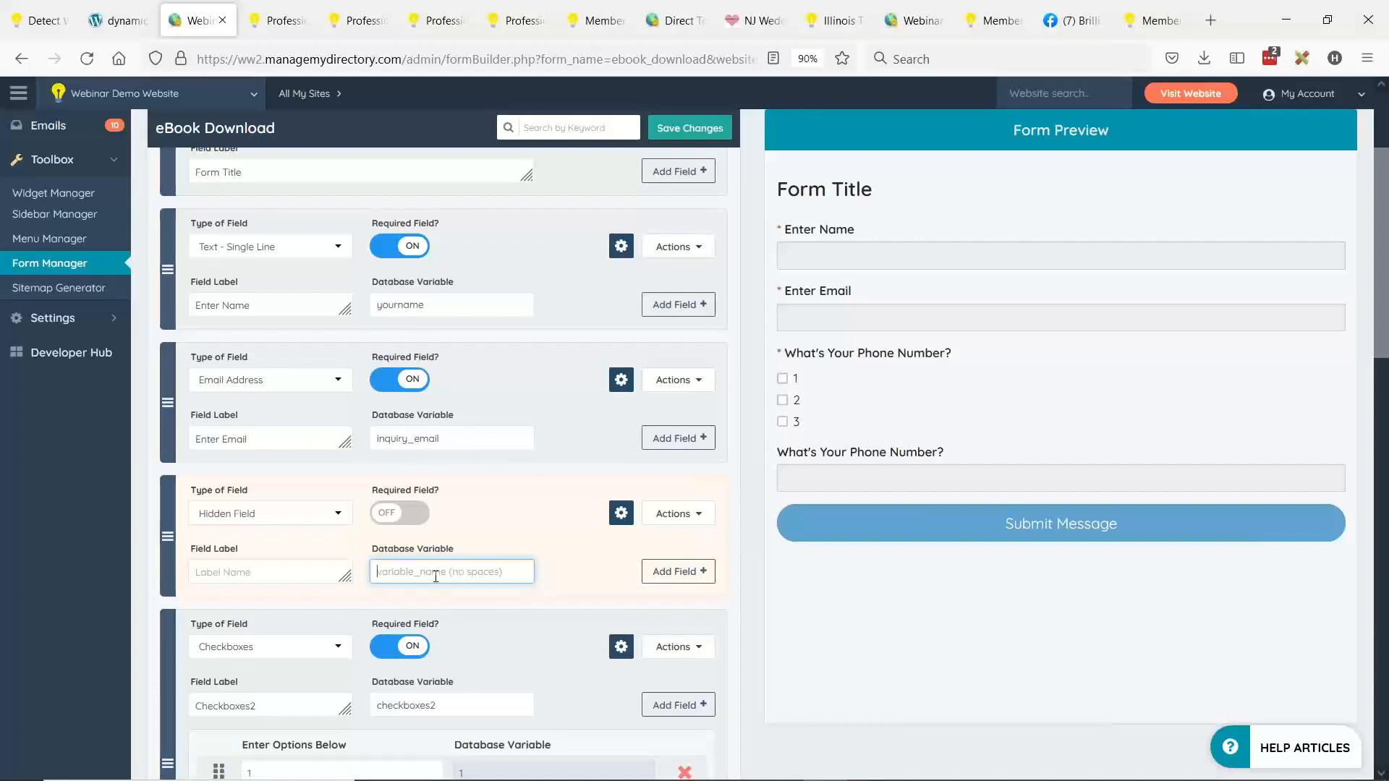
pyautogui.write('member_subscription')
# Step: Set the hidden field's default value to <?php $user_data['subscription_id'];?> in its advanced settings
pyautogui.click(622, 514)
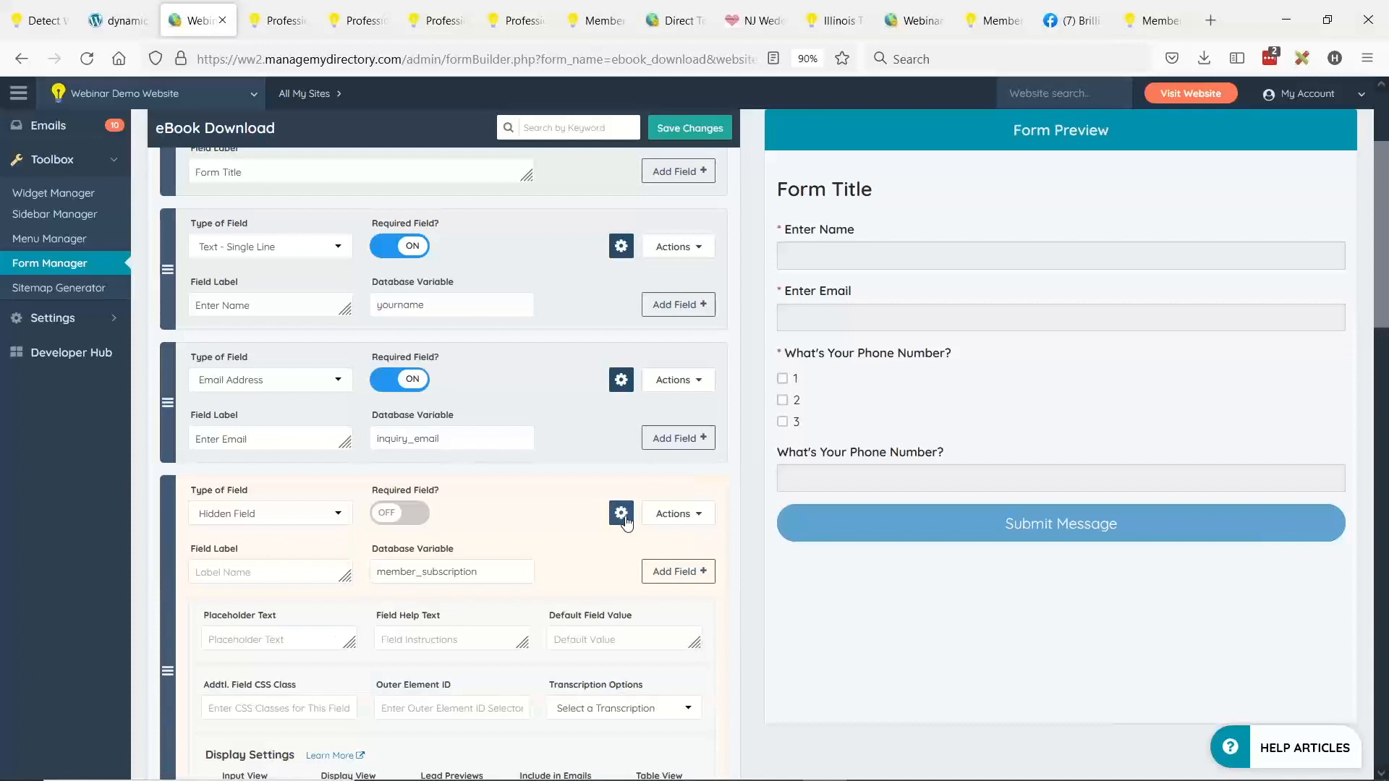
pyautogui.scroll(-2, 624, 521)
pyautogui.click(578, 544)
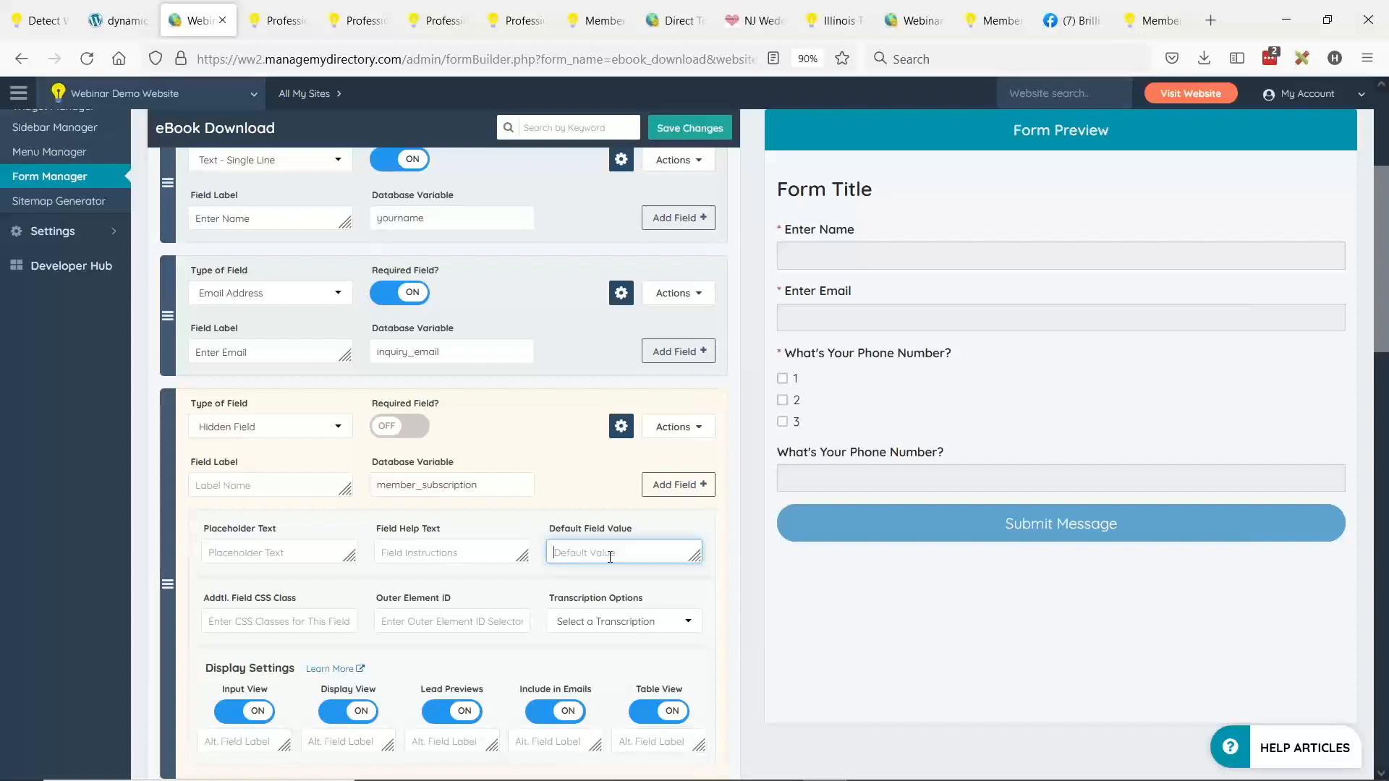
pyautogui.write('<?php')
pyautogui.press('BackSpace')
pyautogui.press('BackSpace')
pyautogui.press('BackSpace')
pyautogui.write('php')
pyautogui.write('$us')
pyautogui.write('er_data')
pyautogui.write('[')
pyautogui.write("'subscription_")
pyautogui.write('id')
pyautogui.write("']")
pyautogui.press('BackSpace')
pyautogui.write('; ?>')
pyautogui.moveTo(694, 558); pyautogui.dragTo(696, 610)
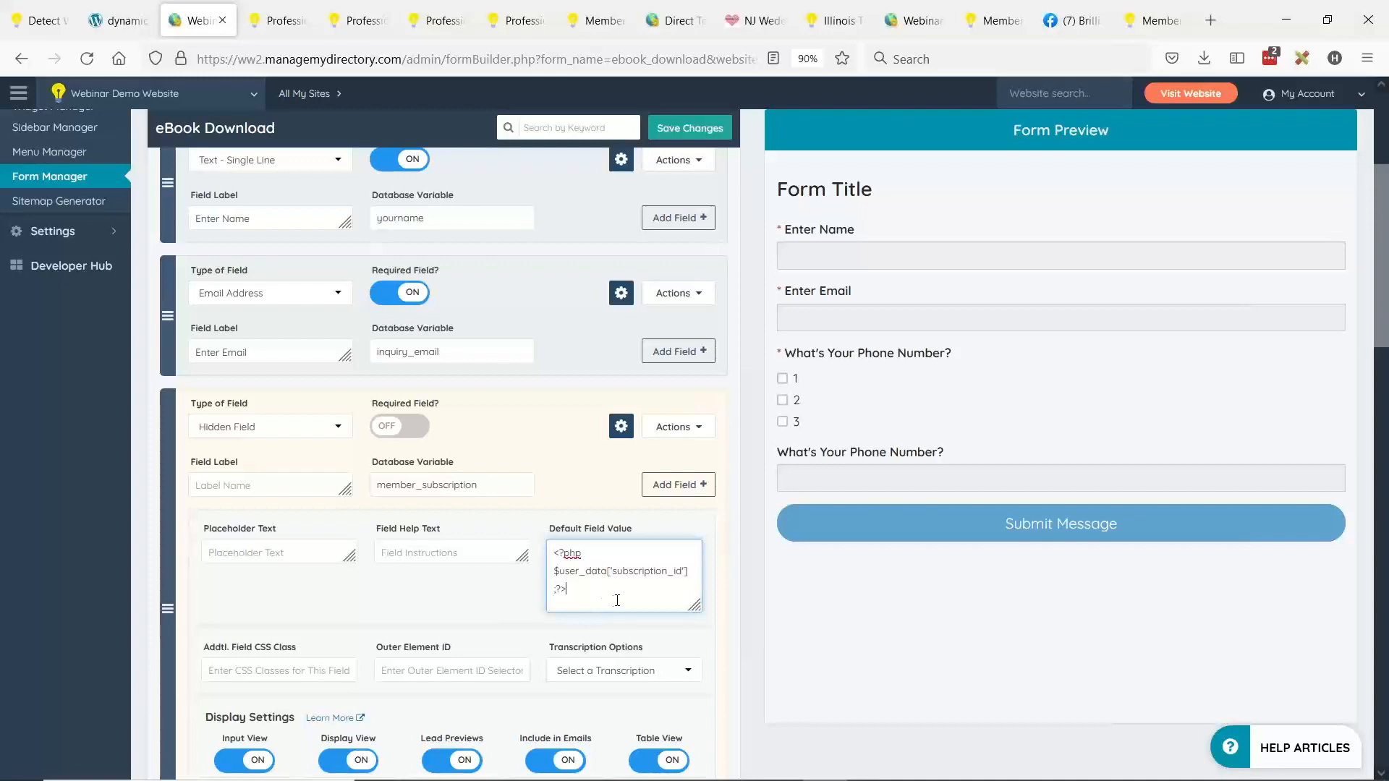
pyautogui.scroll(4, 611, 480)
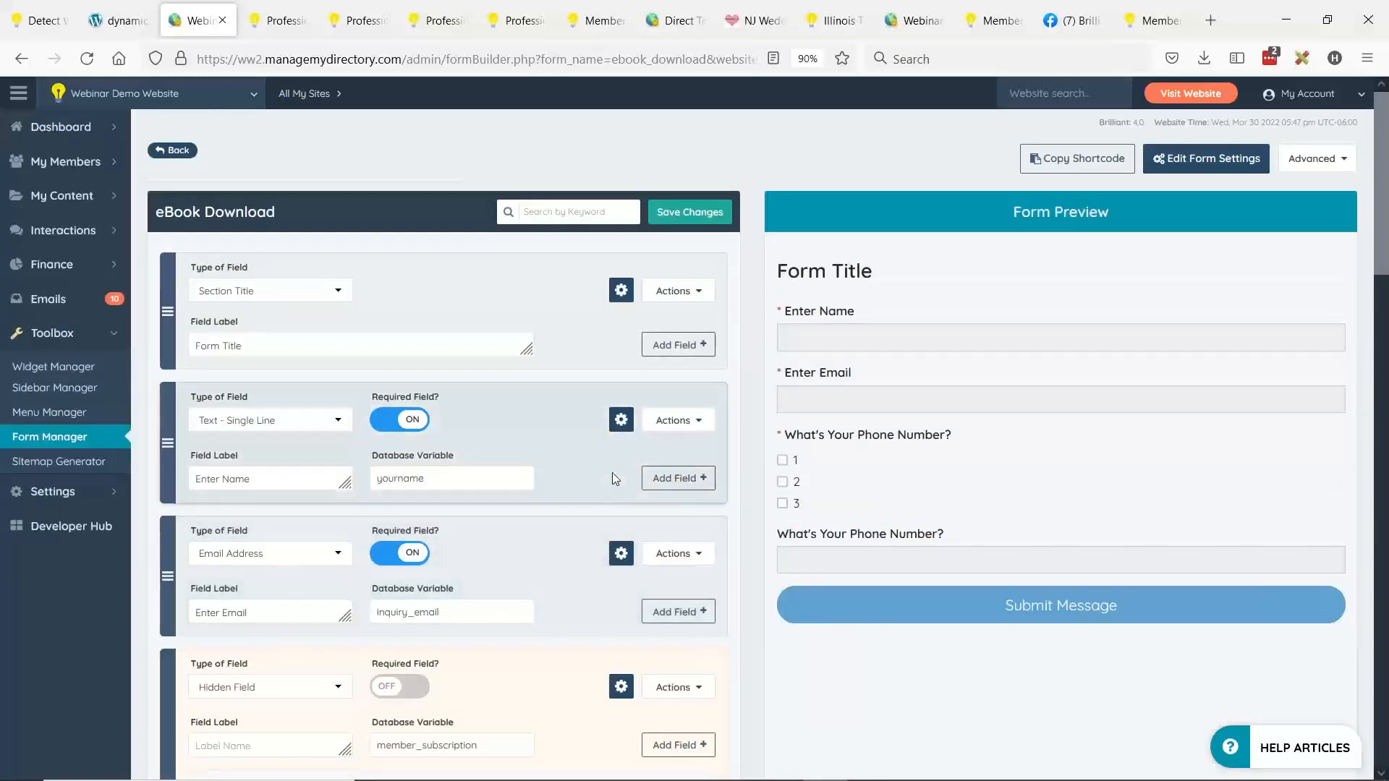
# Step: Switch to a blank Notepad document and place its window over the form editor
pyautogui.hotkey('alt', 'Tab')
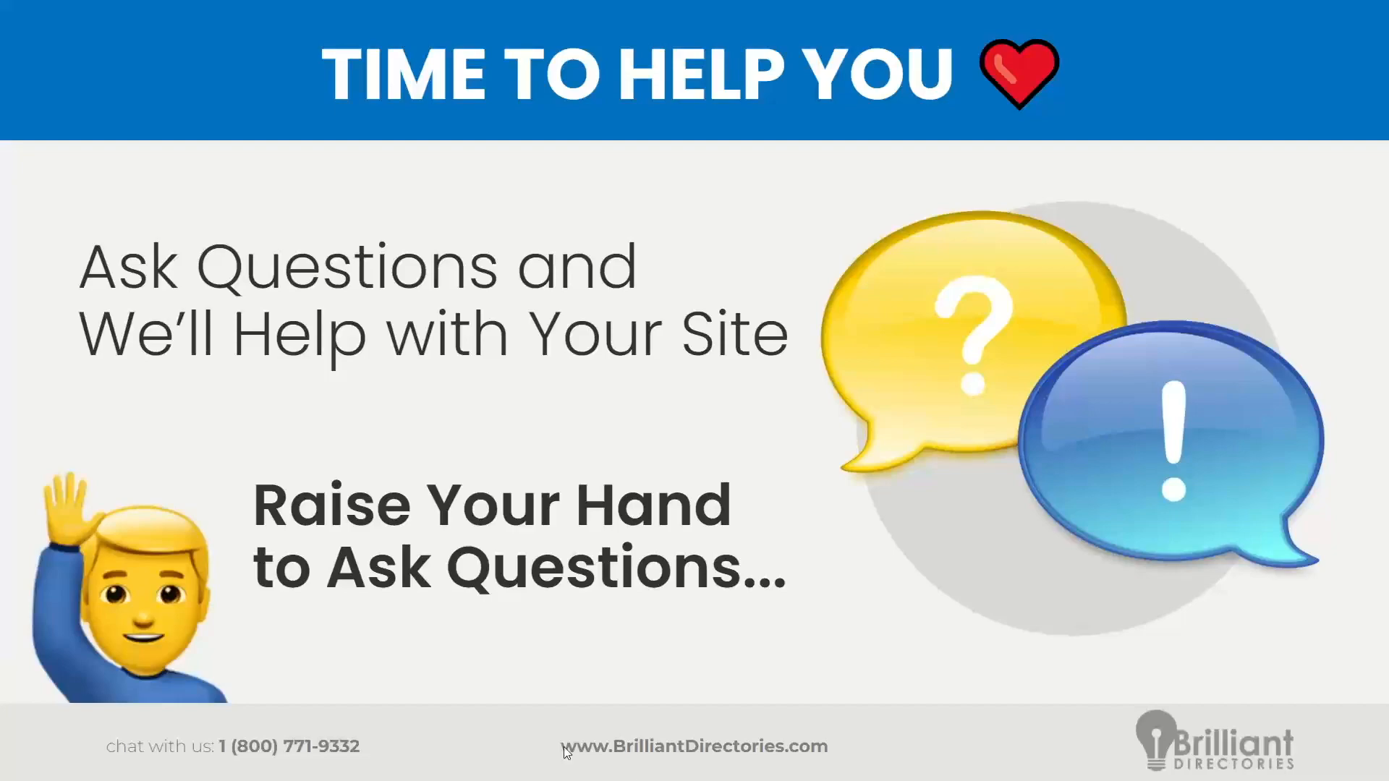
pyautogui.hotkey('alt', 'Tab')
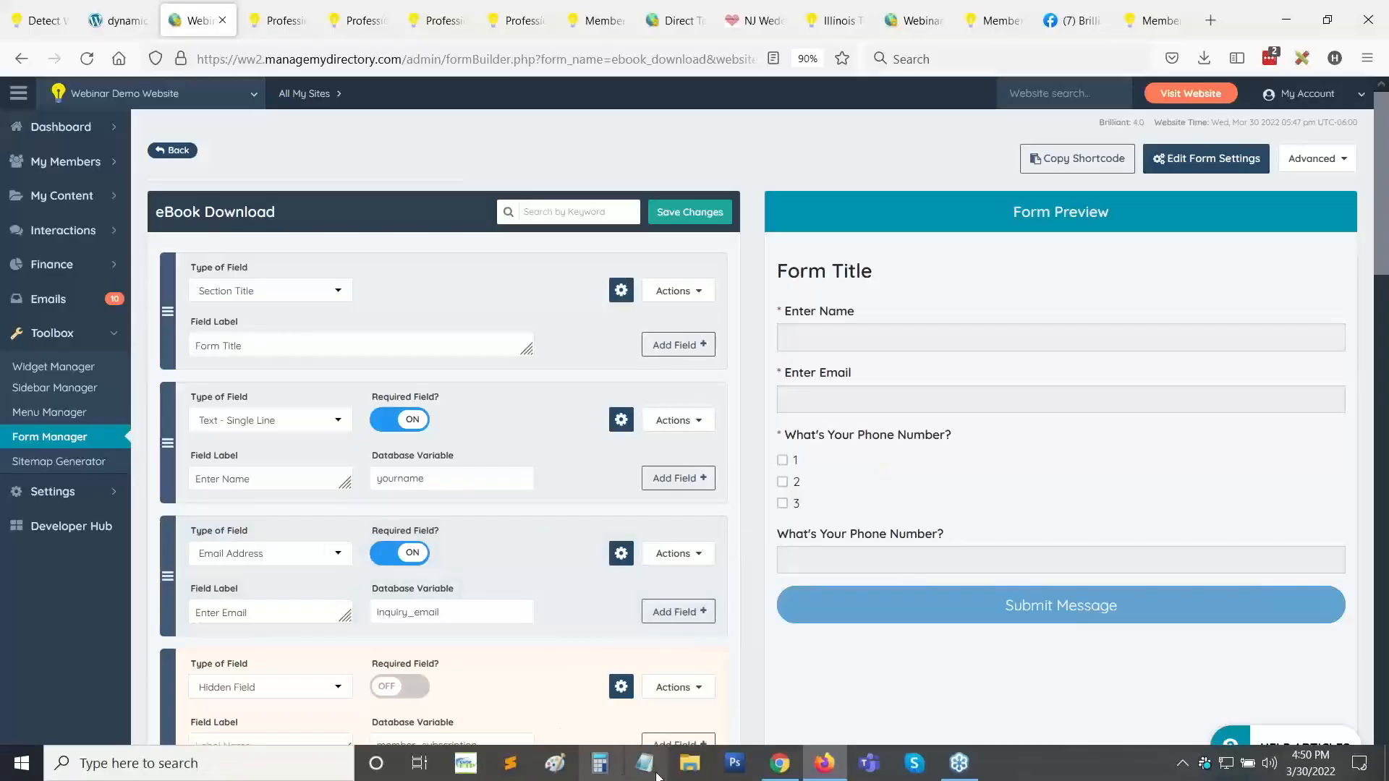
pyautogui.click(643, 772)
pyautogui.moveTo(426, 32); pyautogui.dragTo(710, 79)
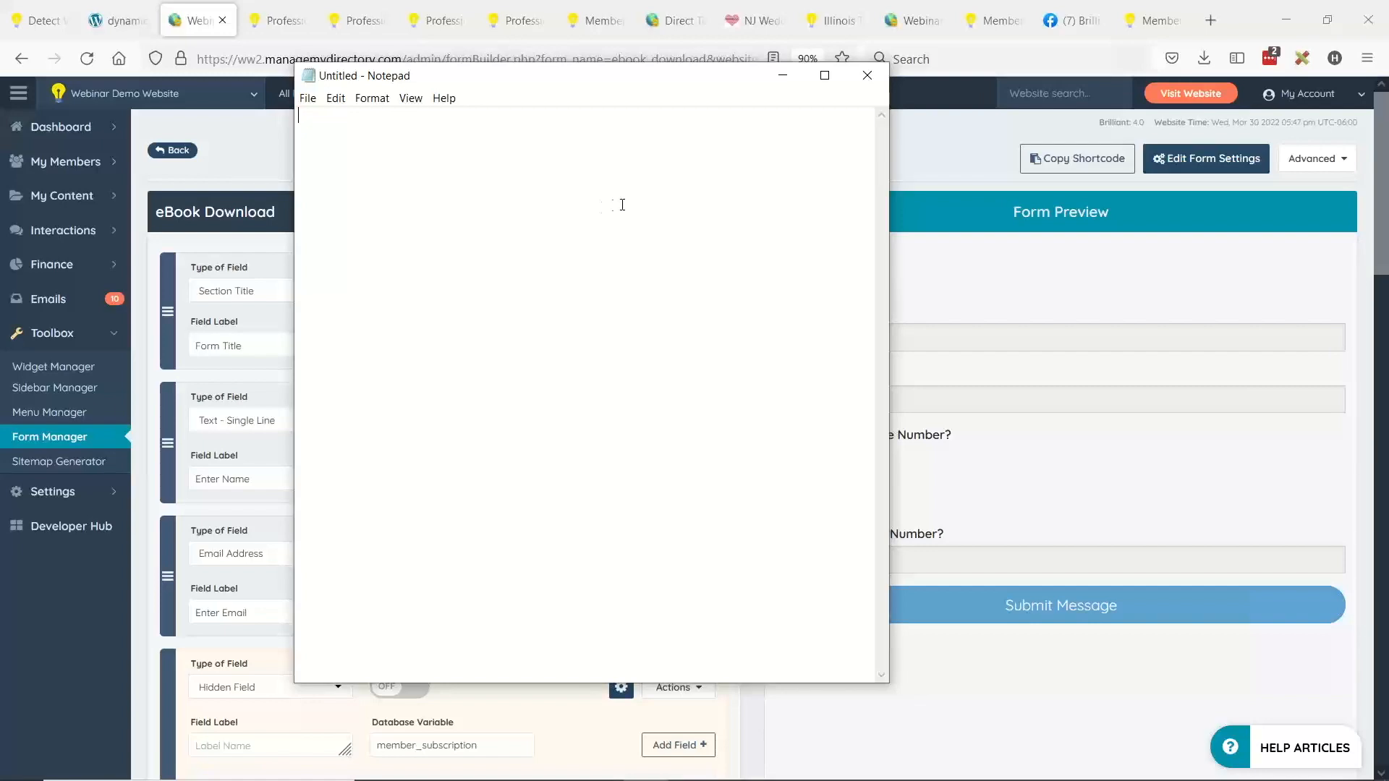
# Step: Search the web for "regex do not allow gmail hotmail" and read the Stack Overflow answer on excluding hotmail, gmail and yahoo
pyautogui.click(278, 21)
pyautogui.click(347, 58)
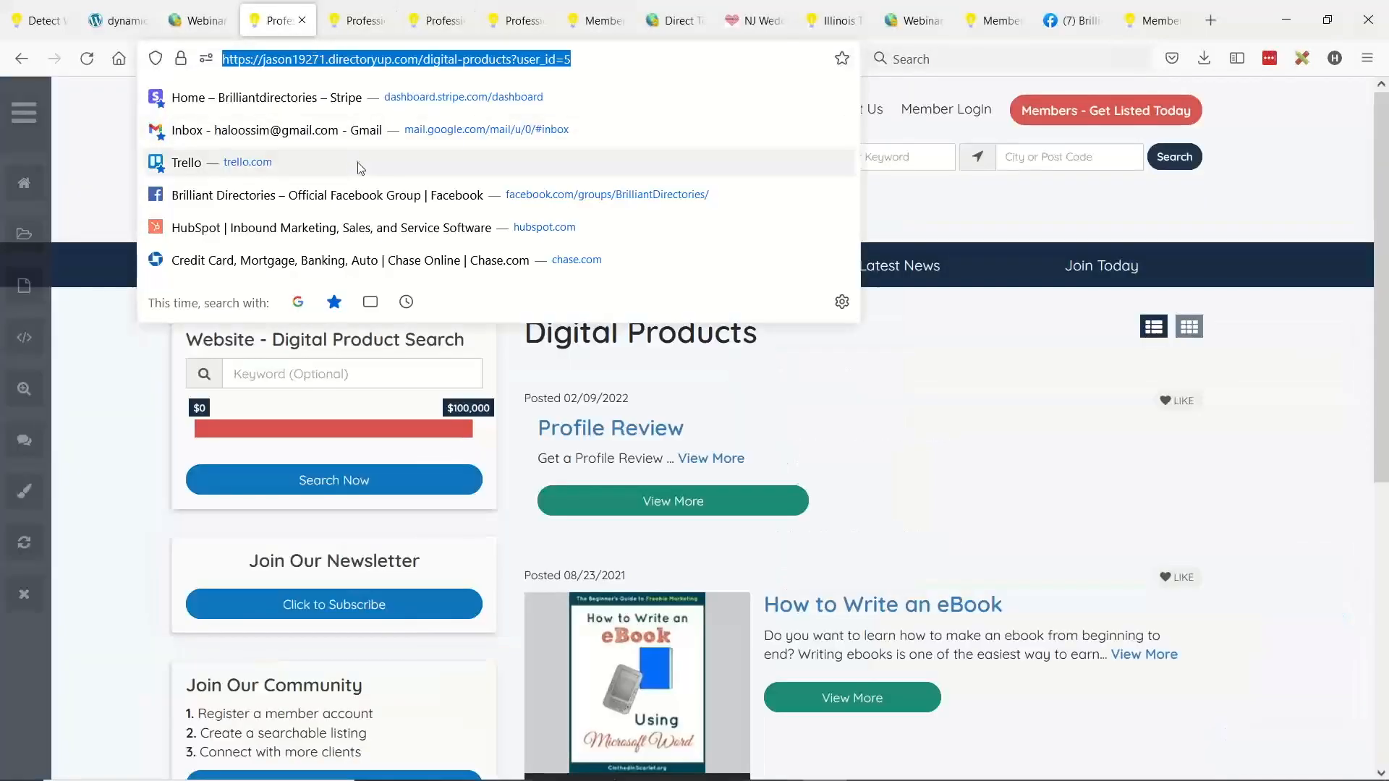
pyautogui.write('regex do not allow gam')
pyautogui.press('BackSpace')
pyautogui.press('BackSpace')
pyautogui.write('mail hotm')
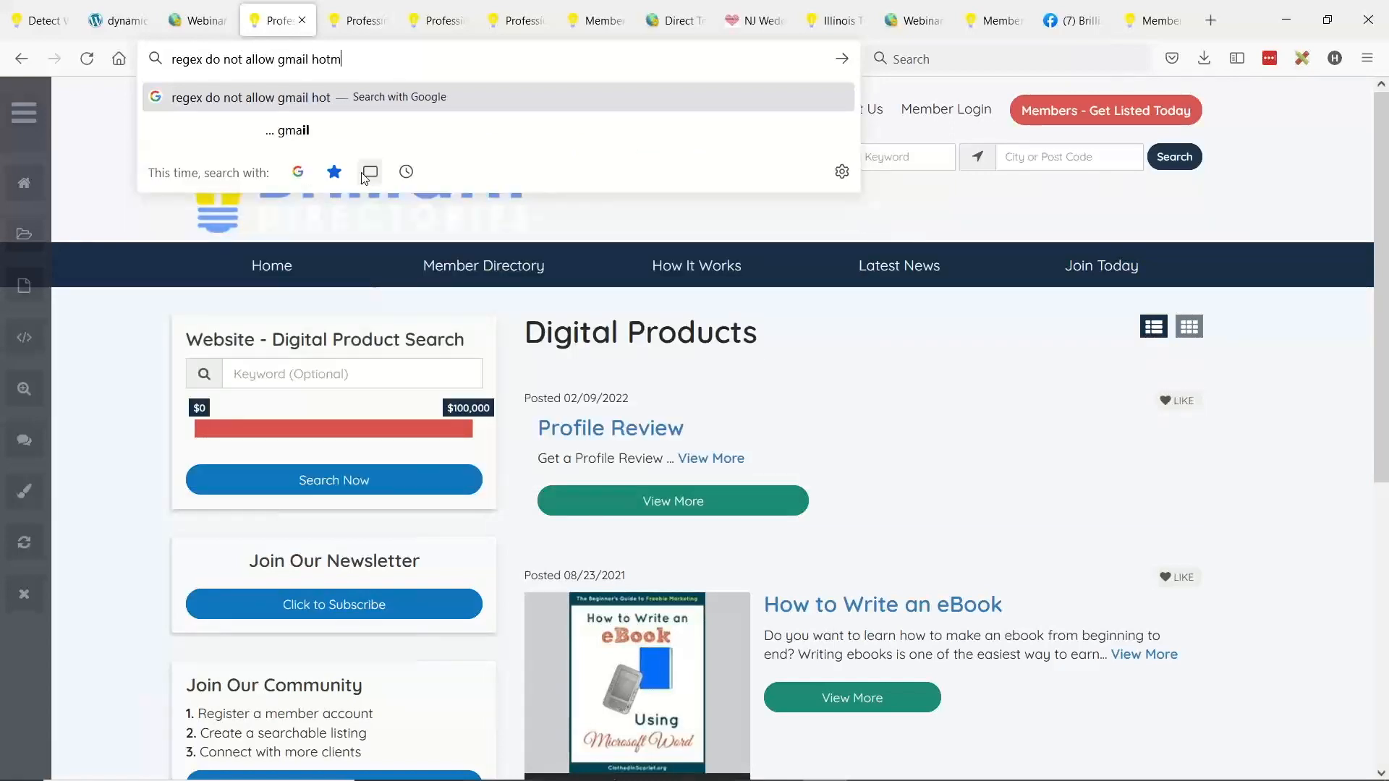
pyautogui.write('ail')
pyautogui.press('Return')
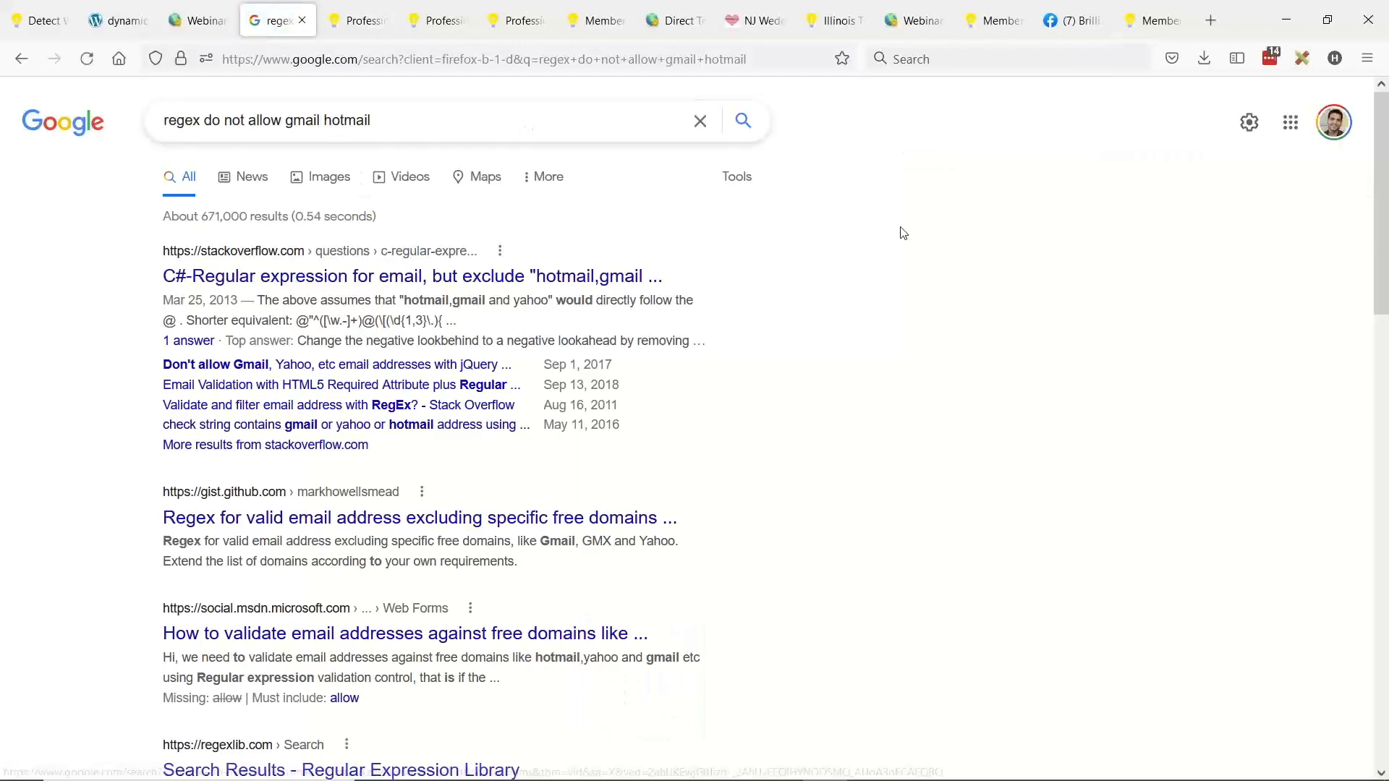
pyautogui.click(650, 280)
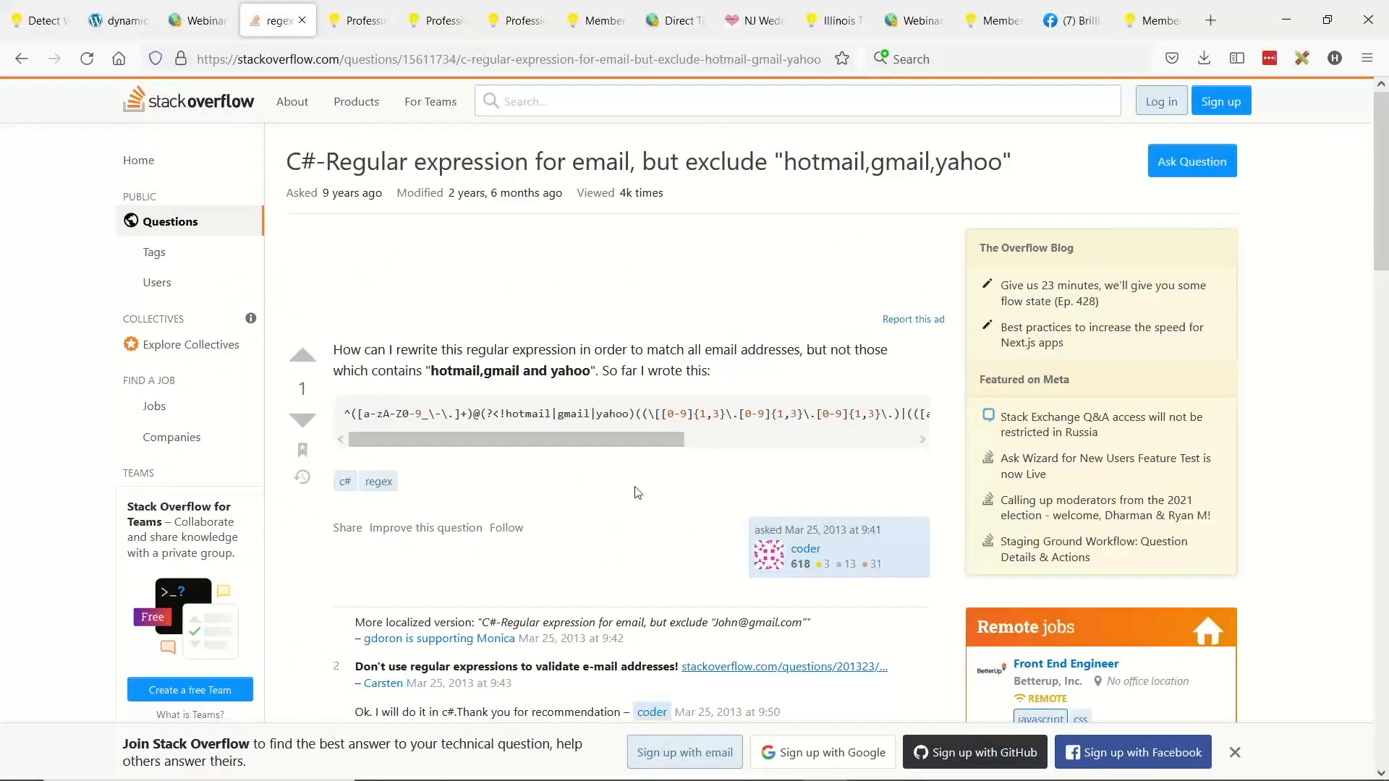
pyautogui.scroll(-6, 692, 527)
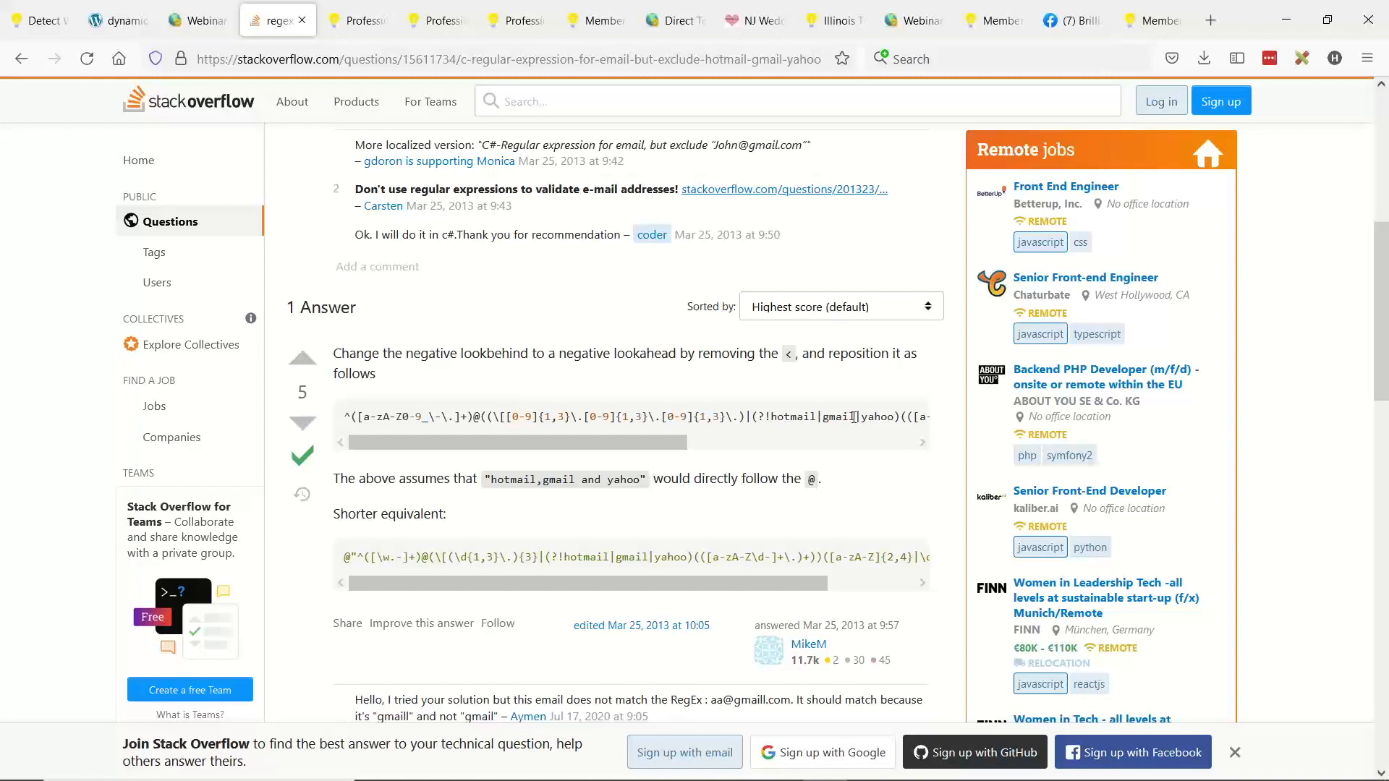
# Step: Return to the eBook Download form and enable validation in the email address field's validation options
pyautogui.hotkey('ctrl', 'shift', 'Tab')
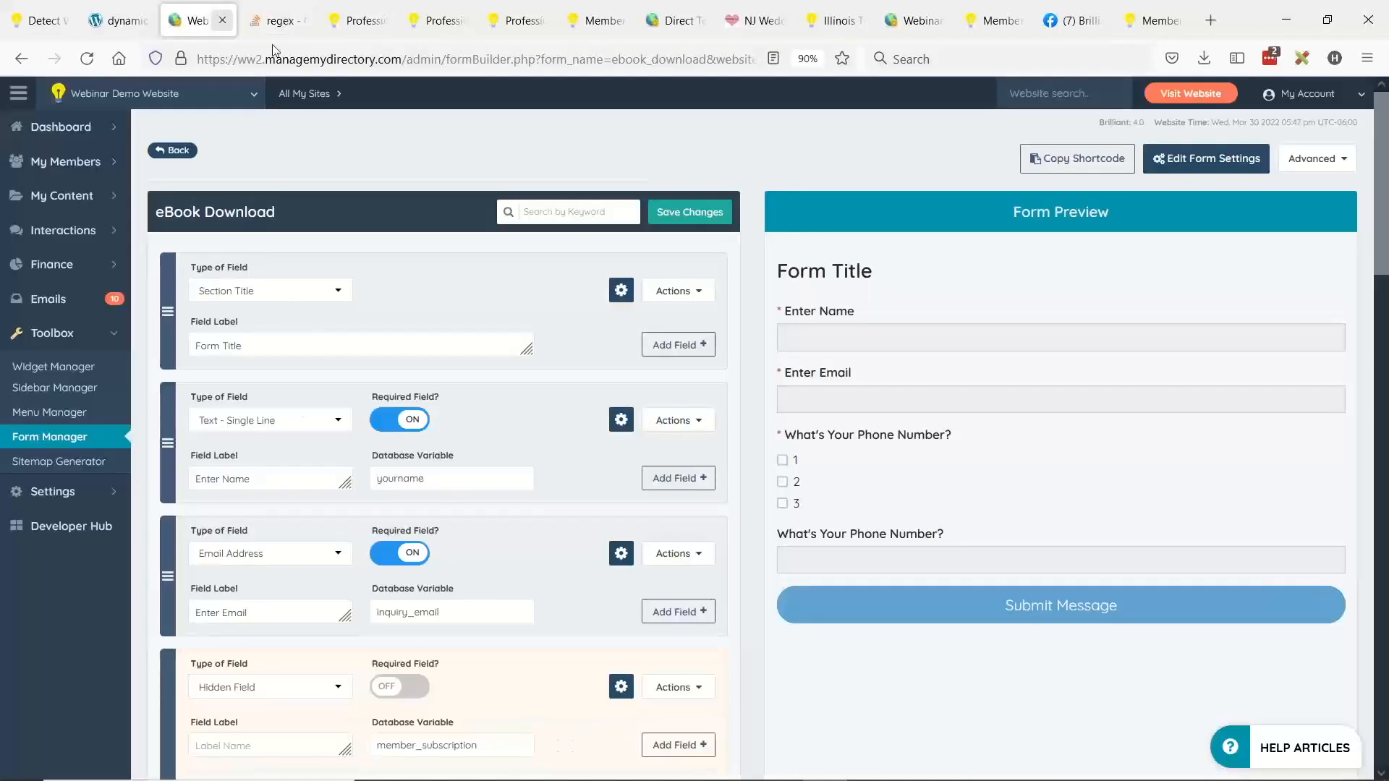
pyautogui.scroll(-1, 539, 590)
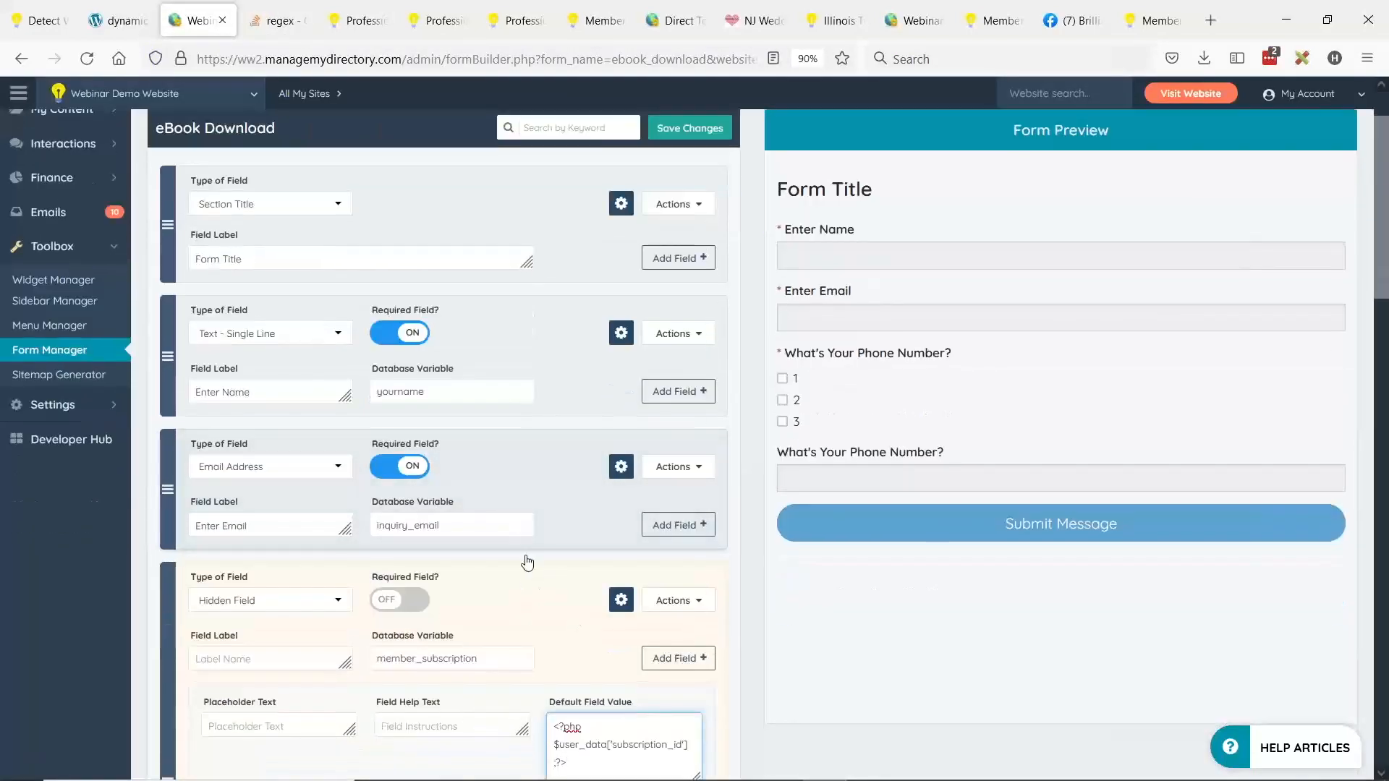
pyautogui.scroll(-1, 488, 478)
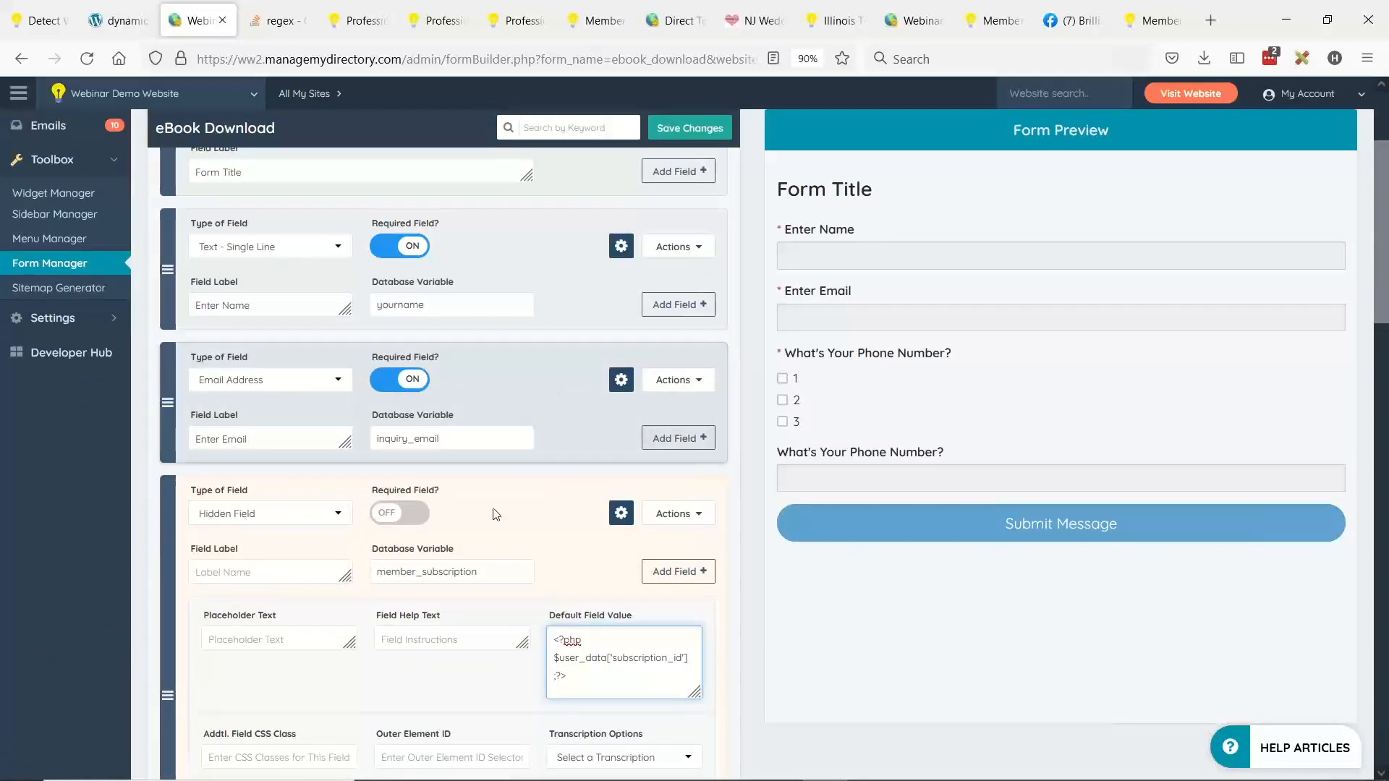
pyautogui.click(650, 518)
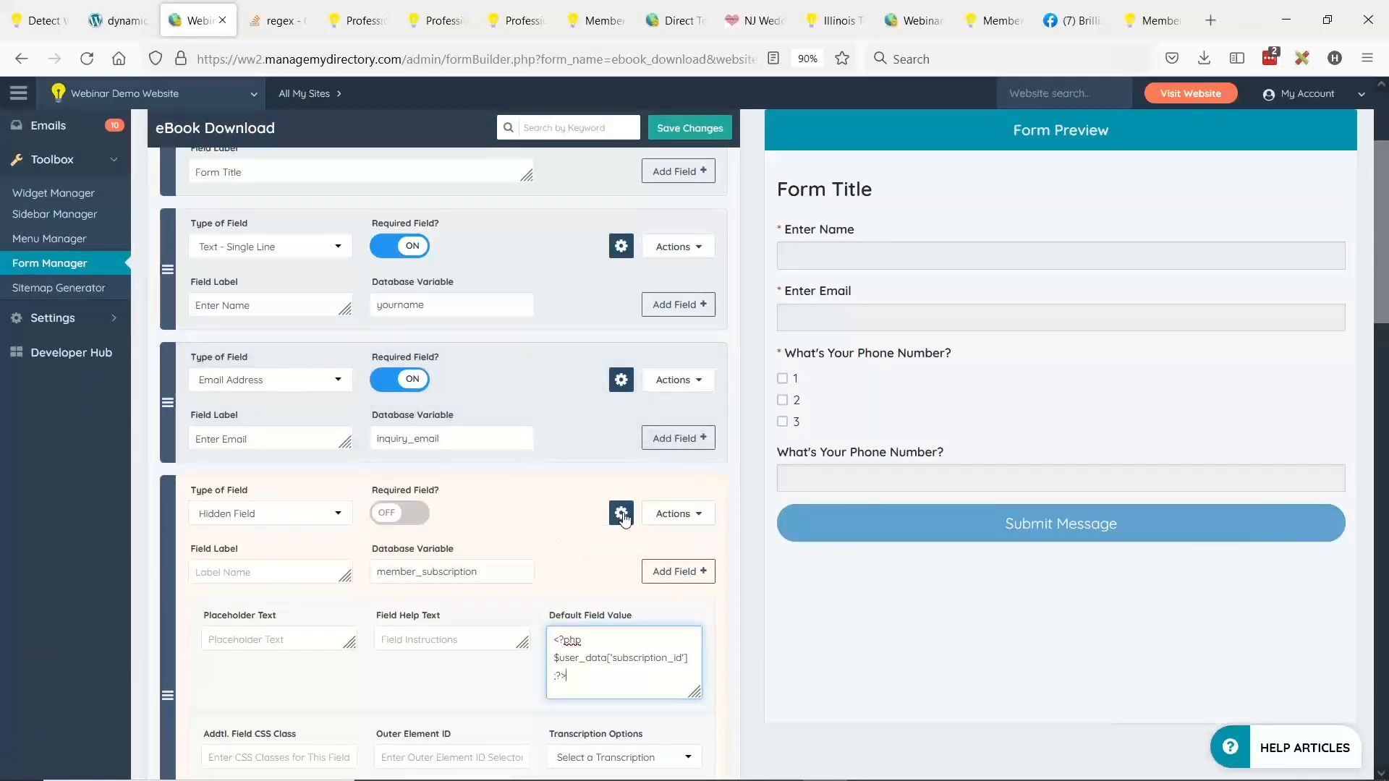
pyautogui.click(664, 378)
pyautogui.click(644, 406)
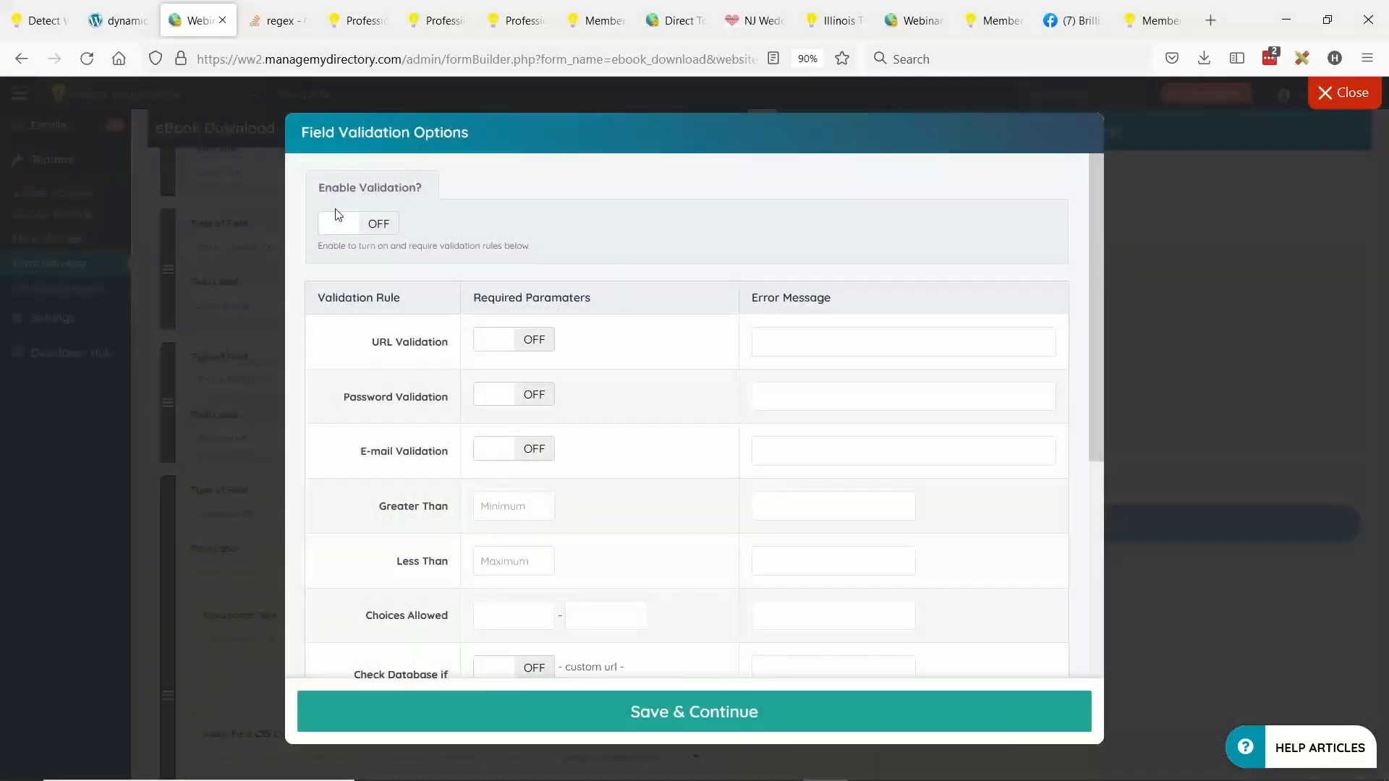
pyautogui.click(336, 223)
pyautogui.click(335, 221)
pyautogui.click(398, 224)
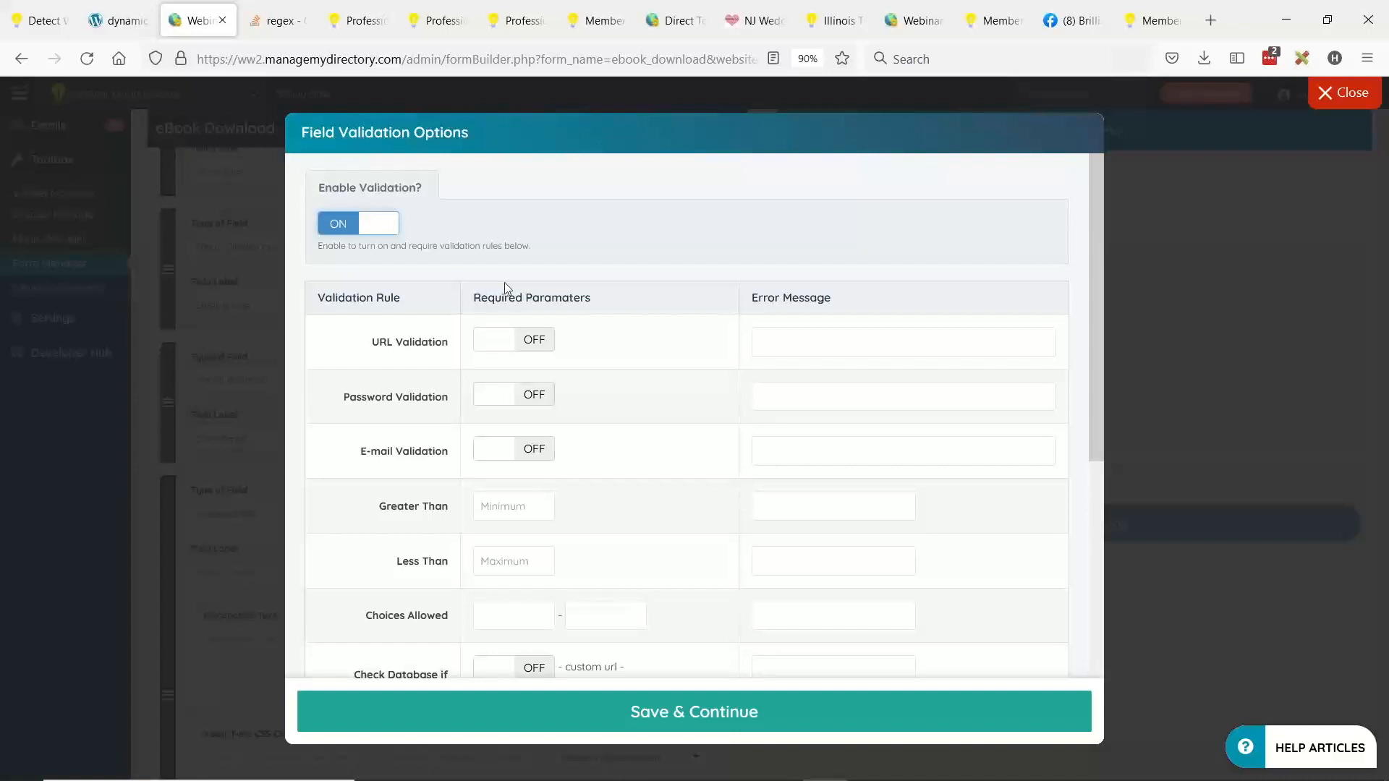
# Step: Open the demo website's Contact Us page and examine its contact form
pyautogui.click(358, 20)
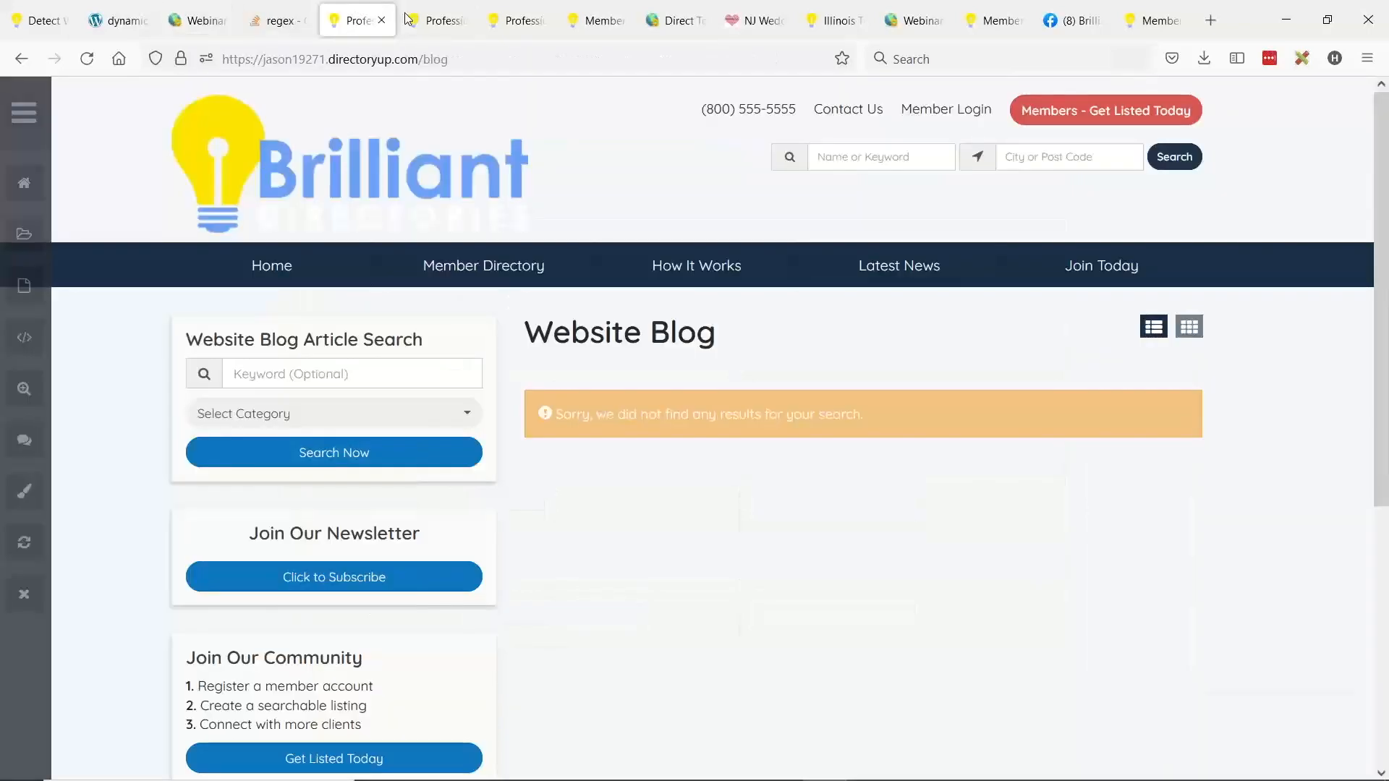
pyautogui.hotkey('ctrl', 'Tab')
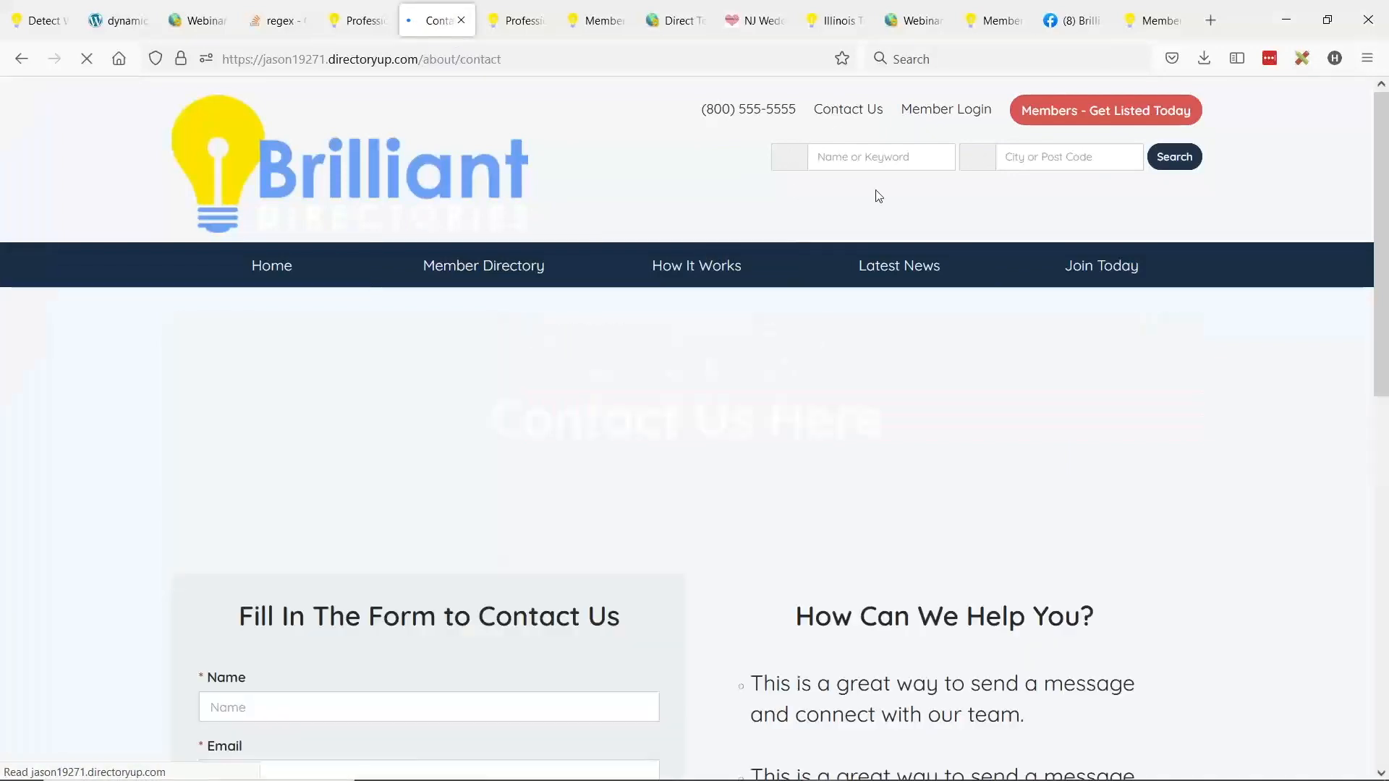
pyautogui.scroll(-3, 1082, 362)
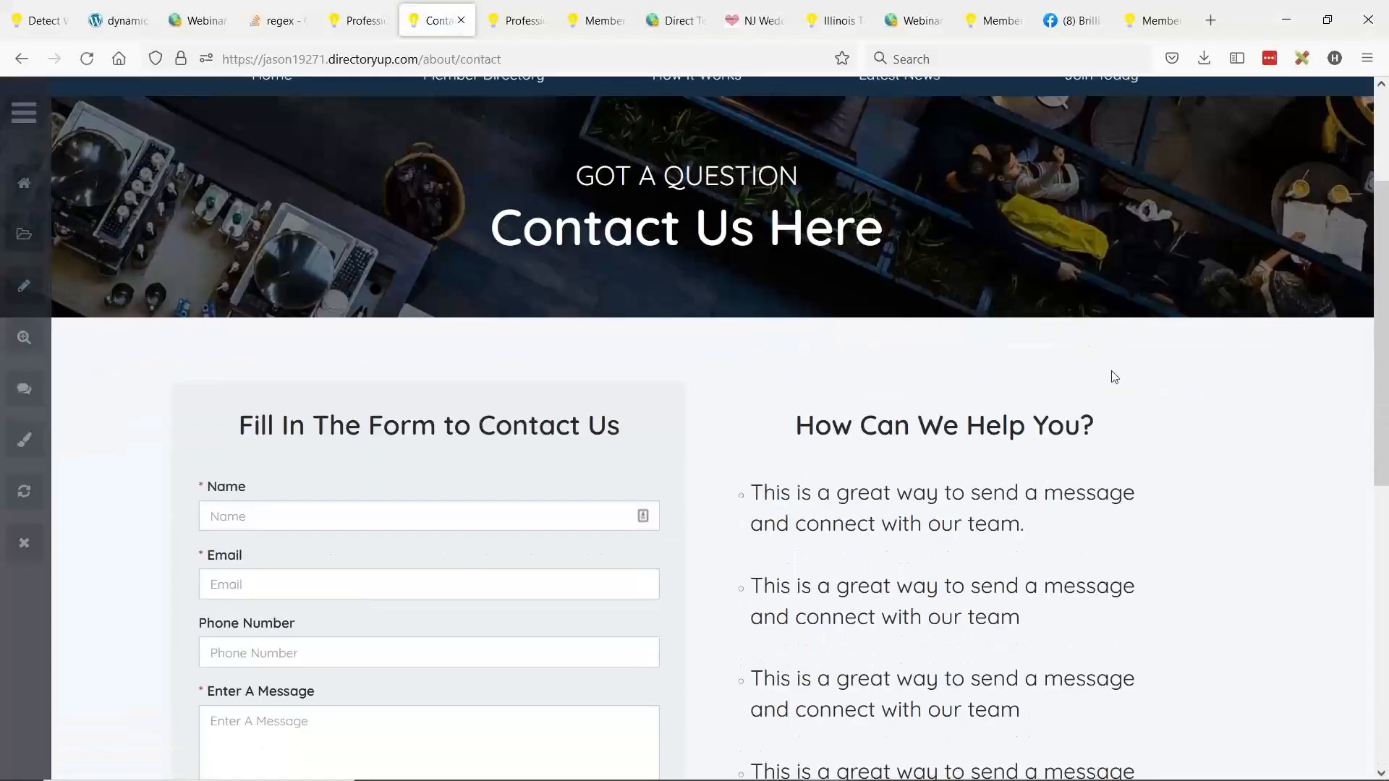
pyautogui.scroll(-3, 1145, 379)
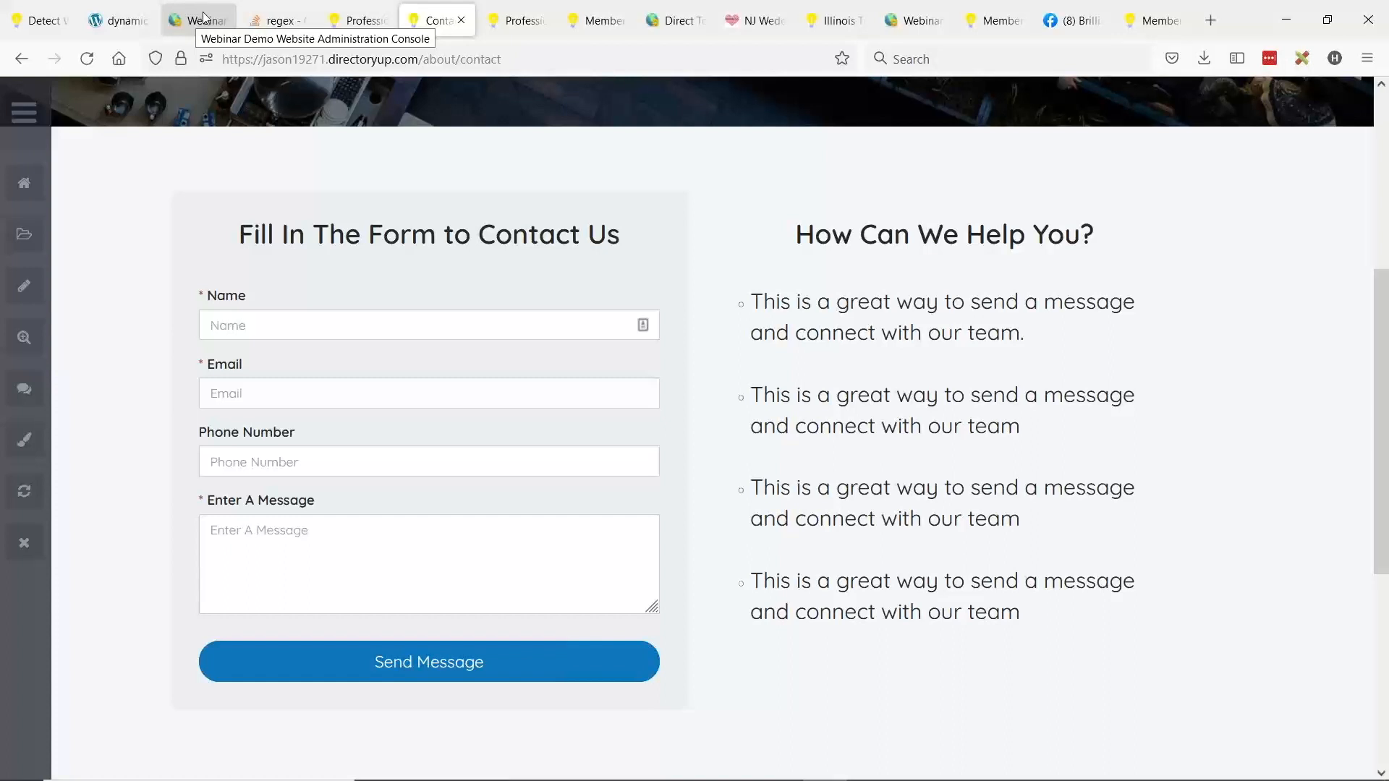
pyautogui.click(358, 20)
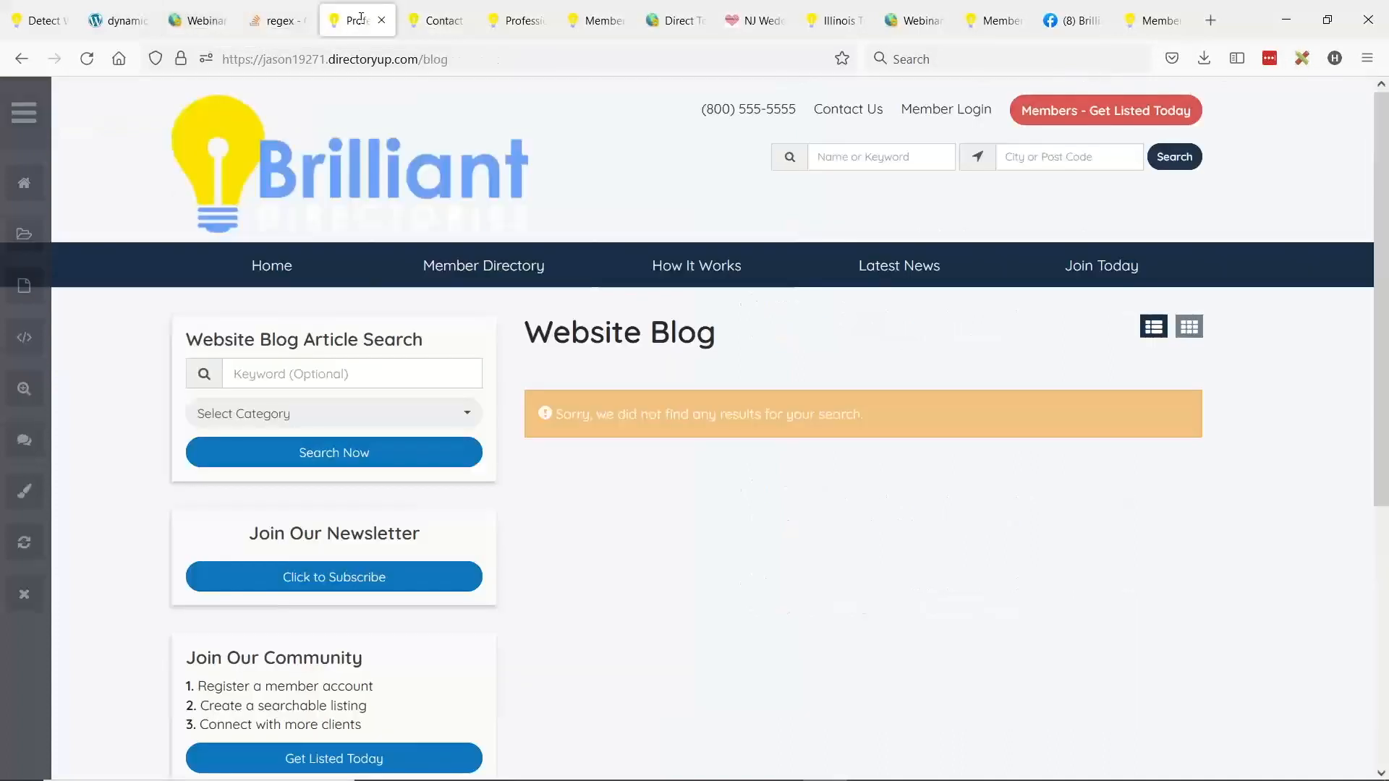
# Step: In the Webinar Demo Website's general settings, set the Express Sign Up Membership Plan to General User Account and save the changes
pyautogui.click(199, 20)
pyautogui.click(195, 373)
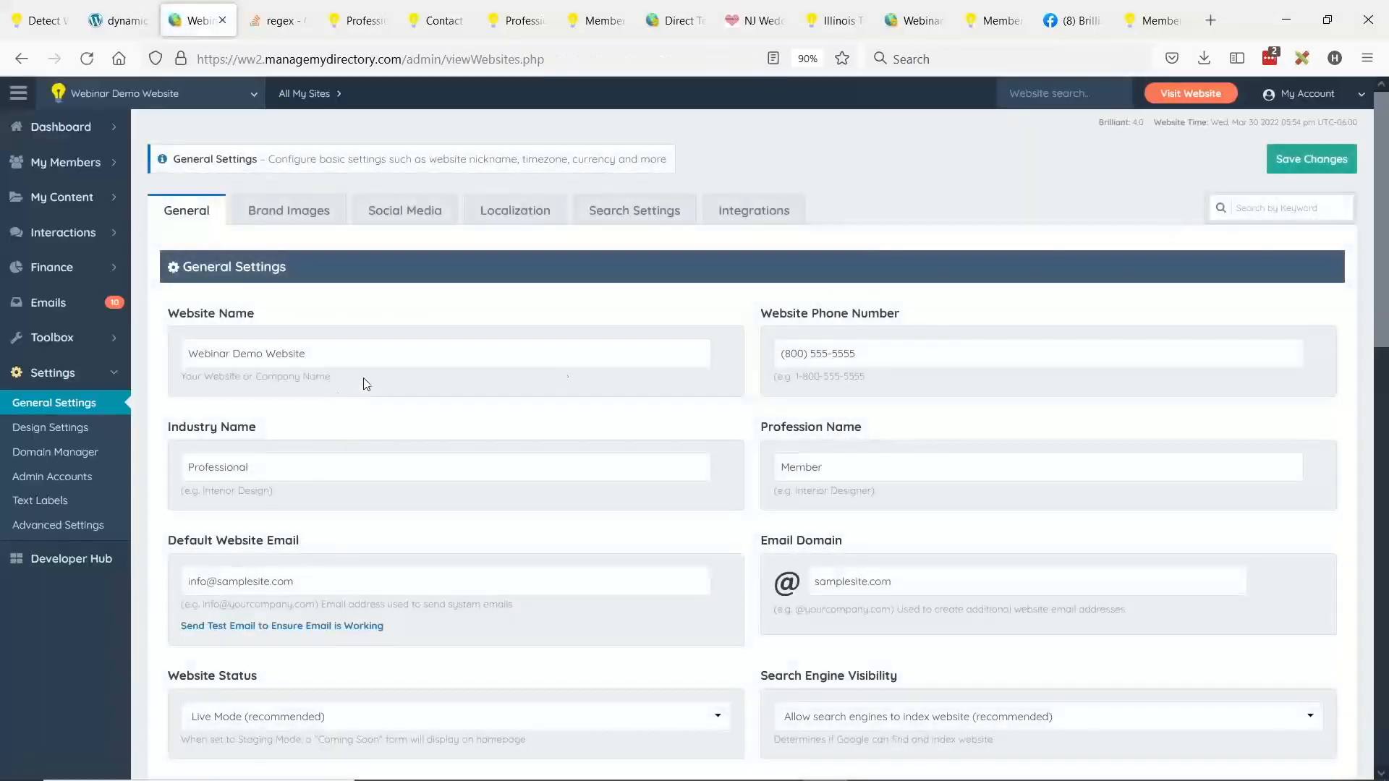
pyautogui.scroll(-3, 366, 385)
pyautogui.scroll(-2, 818, 375)
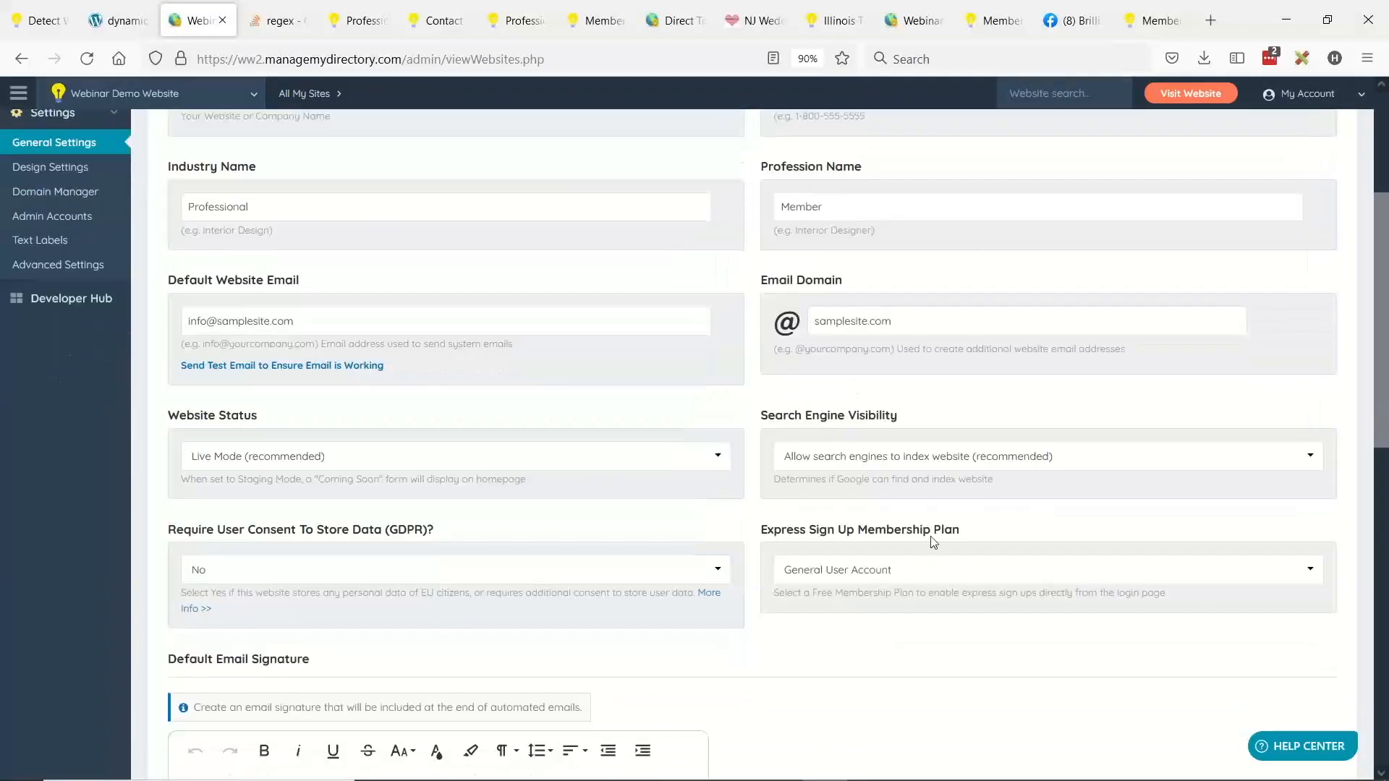
pyautogui.click(899, 569)
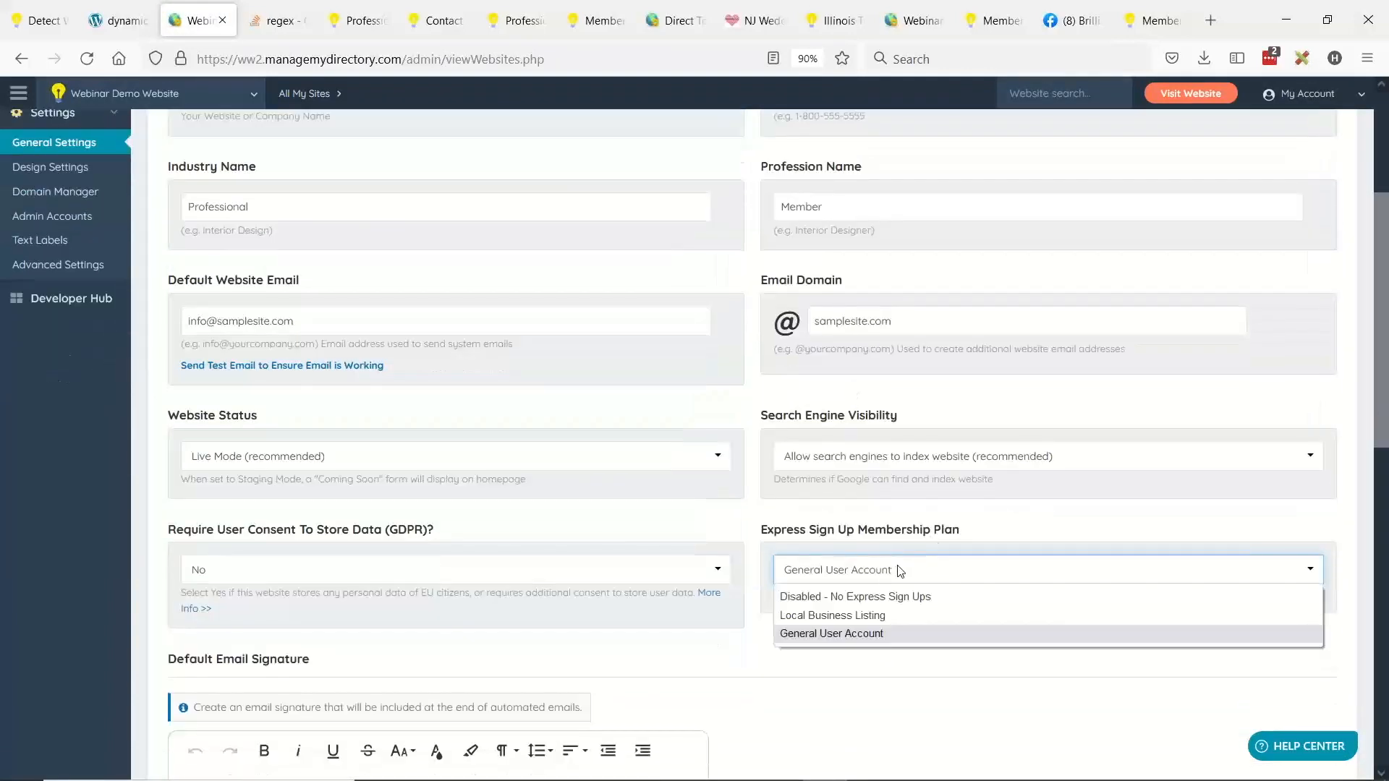
pyautogui.click(822, 633)
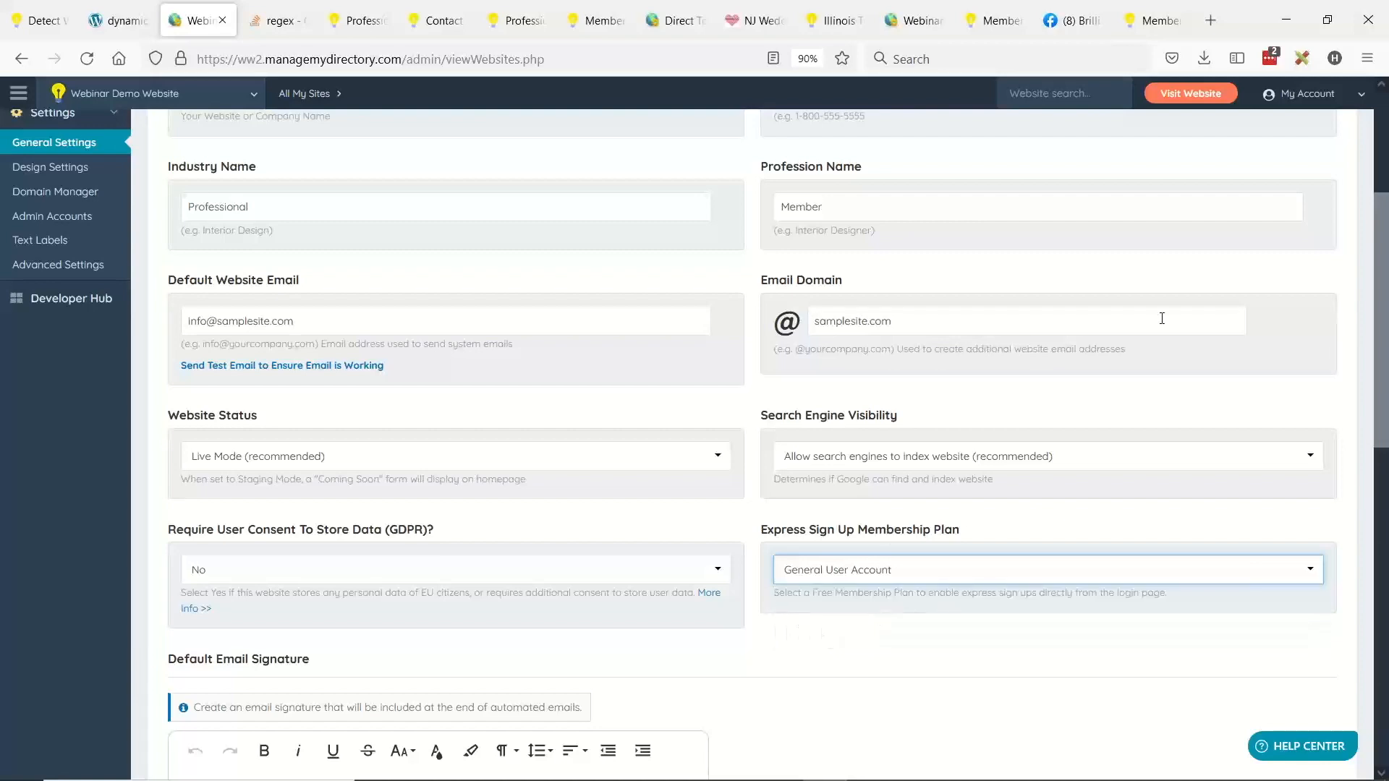
pyautogui.scroll(5, 1039, 359)
pyautogui.click(1312, 160)
# Step: Open the demo website's member login page and examine the Register New Account form's fields
pyautogui.click(357, 20)
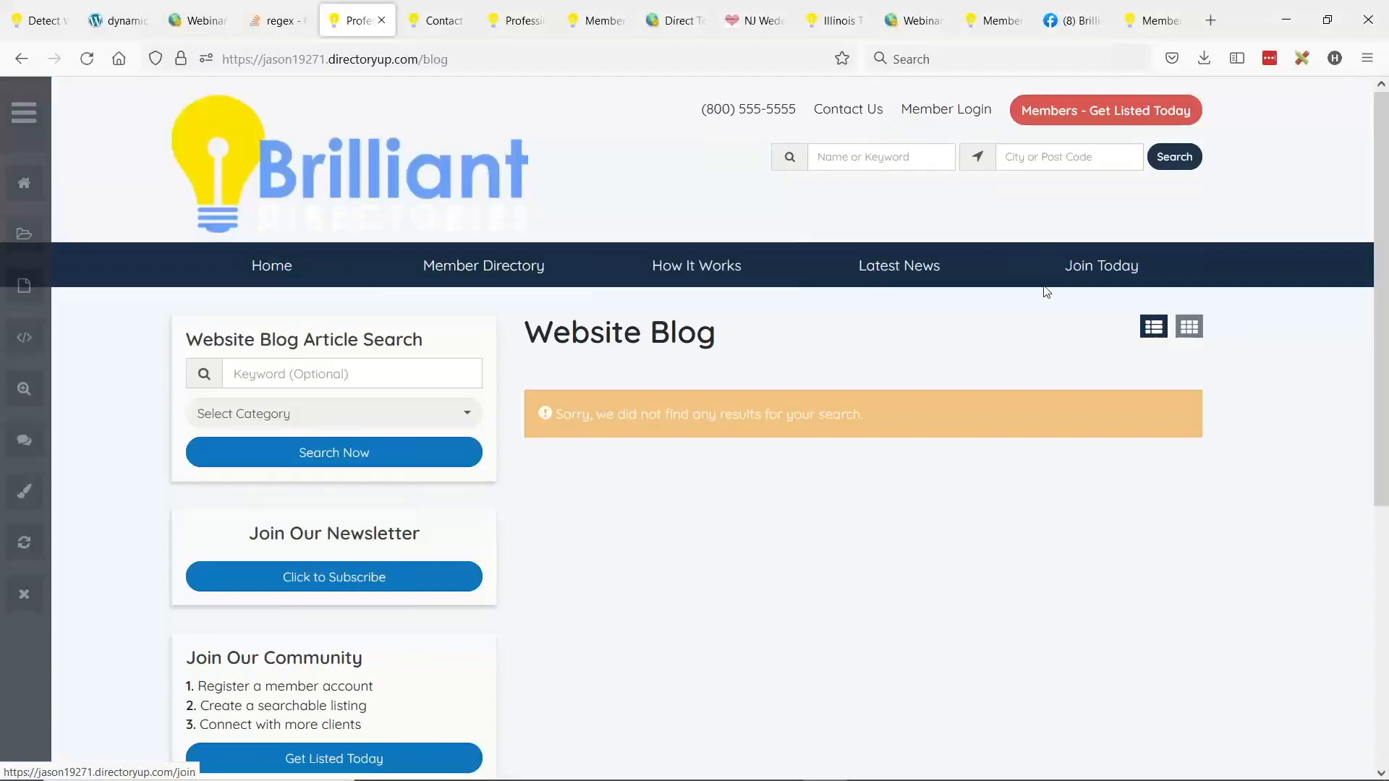
pyautogui.click(953, 110)
pyautogui.scroll(-4, 750, 315)
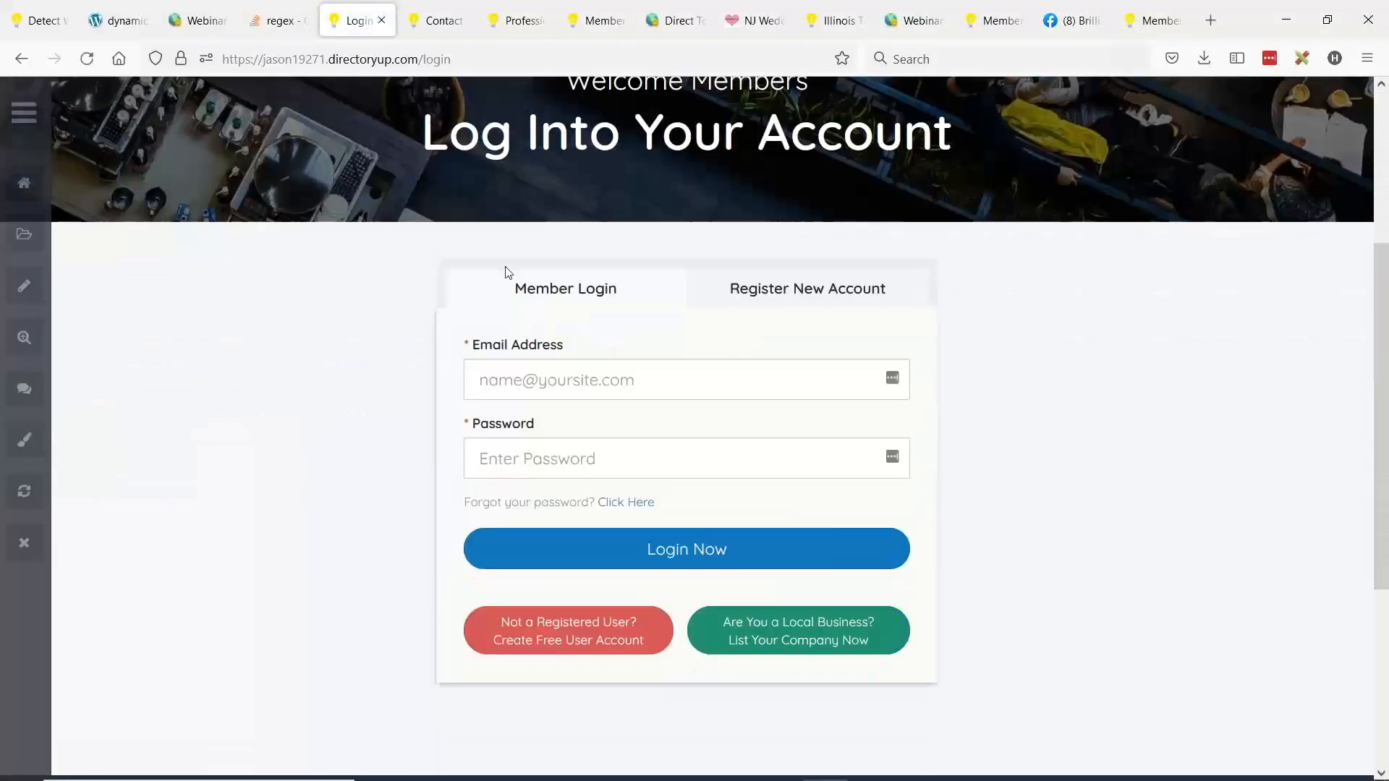
pyautogui.click(865, 288)
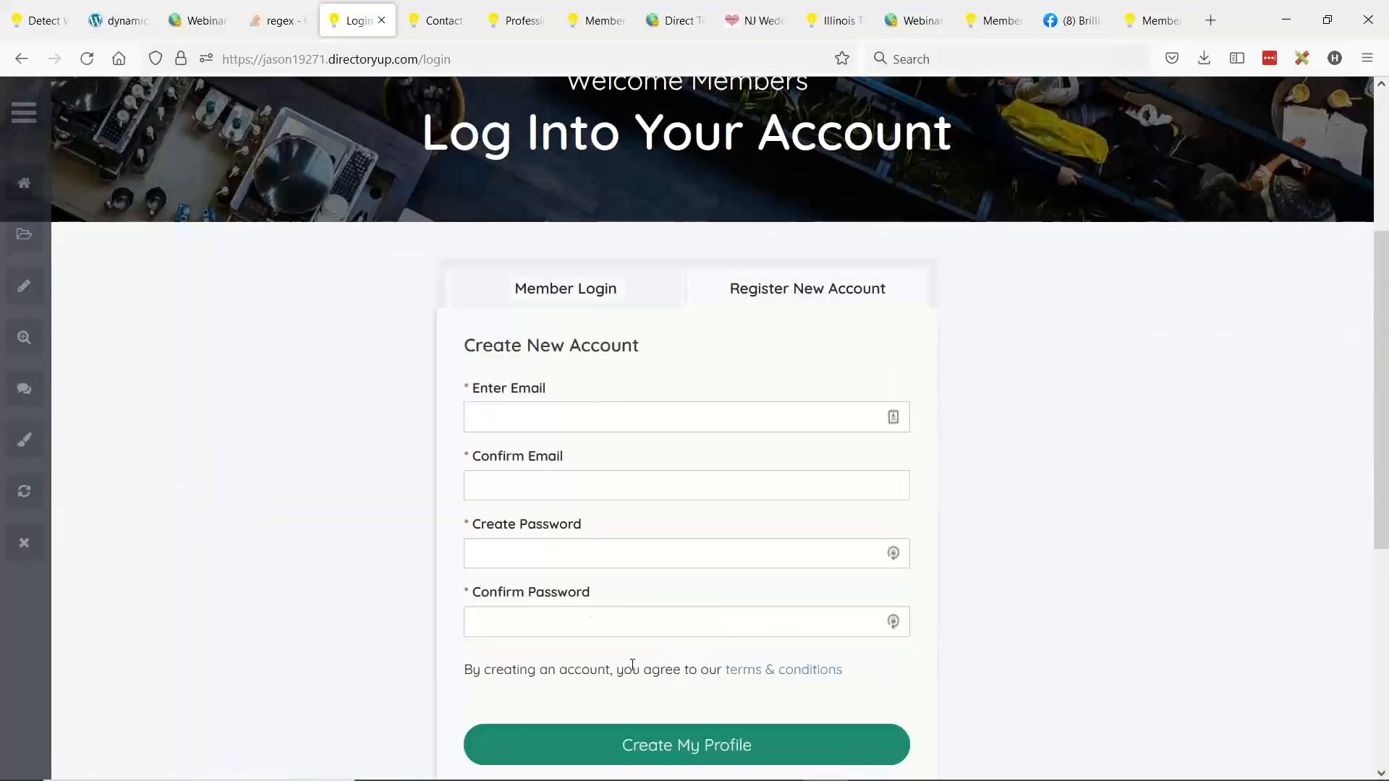
pyautogui.click(510, 416)
pyautogui.scroll(-1, 564, 376)
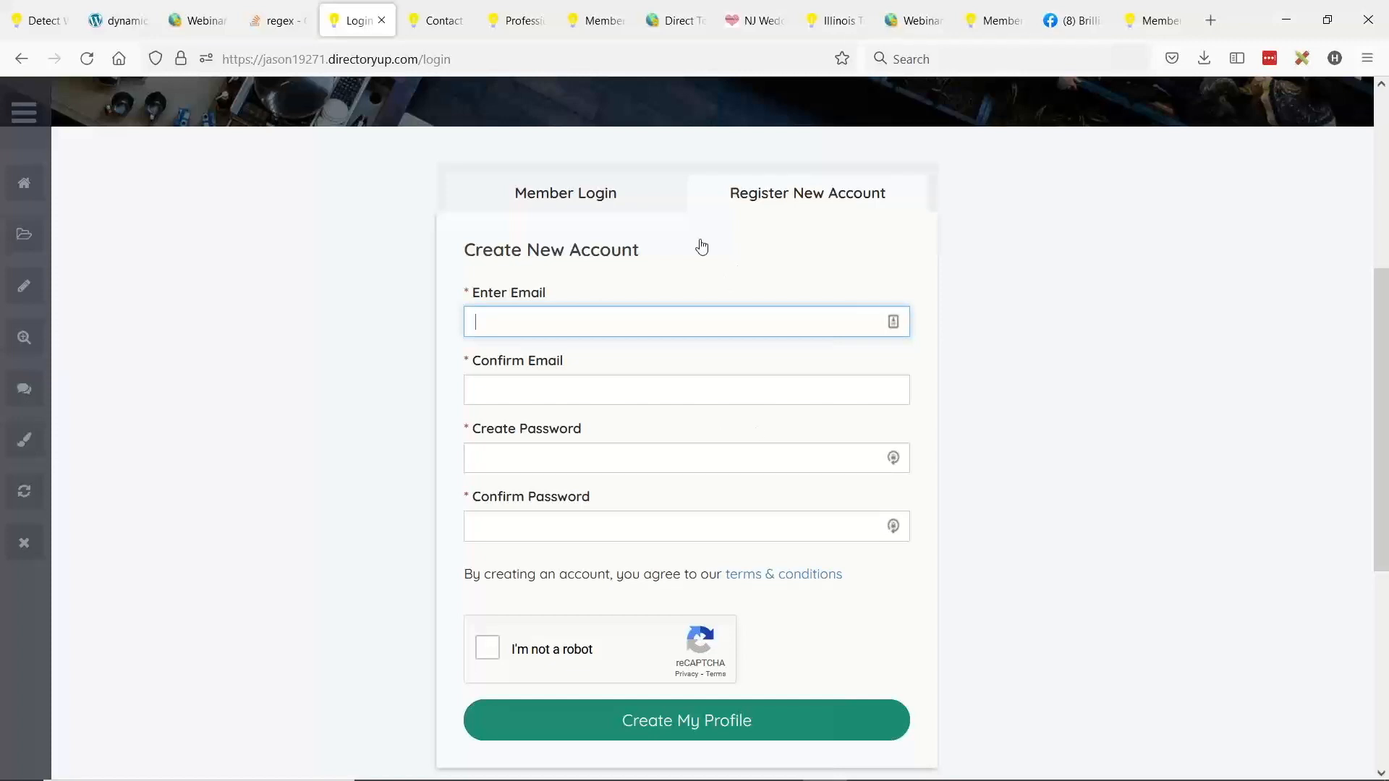
# Step: Inspect the HTML list element behind the Register New Account tab, close the inspector and review the sign-up form
pyautogui.rightClick(719, 197)
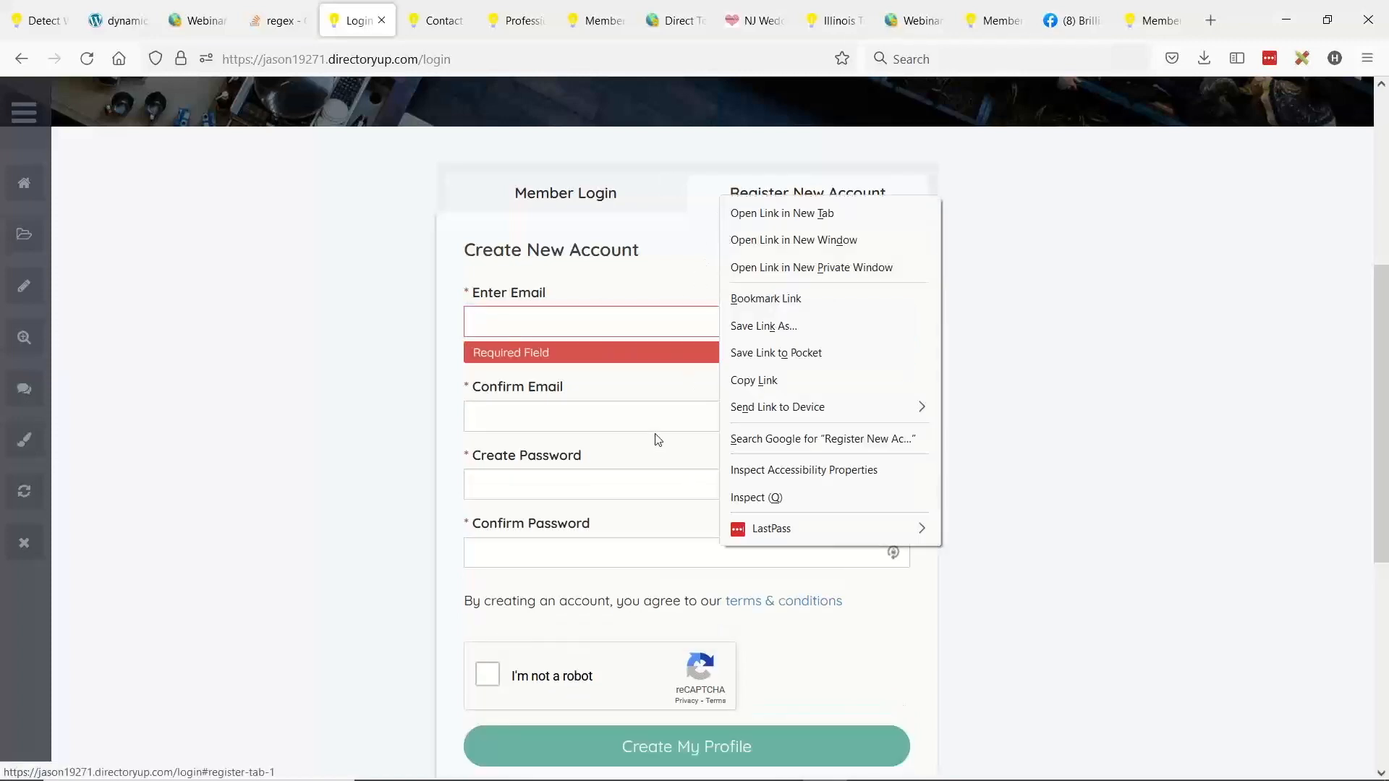
pyautogui.click(756, 498)
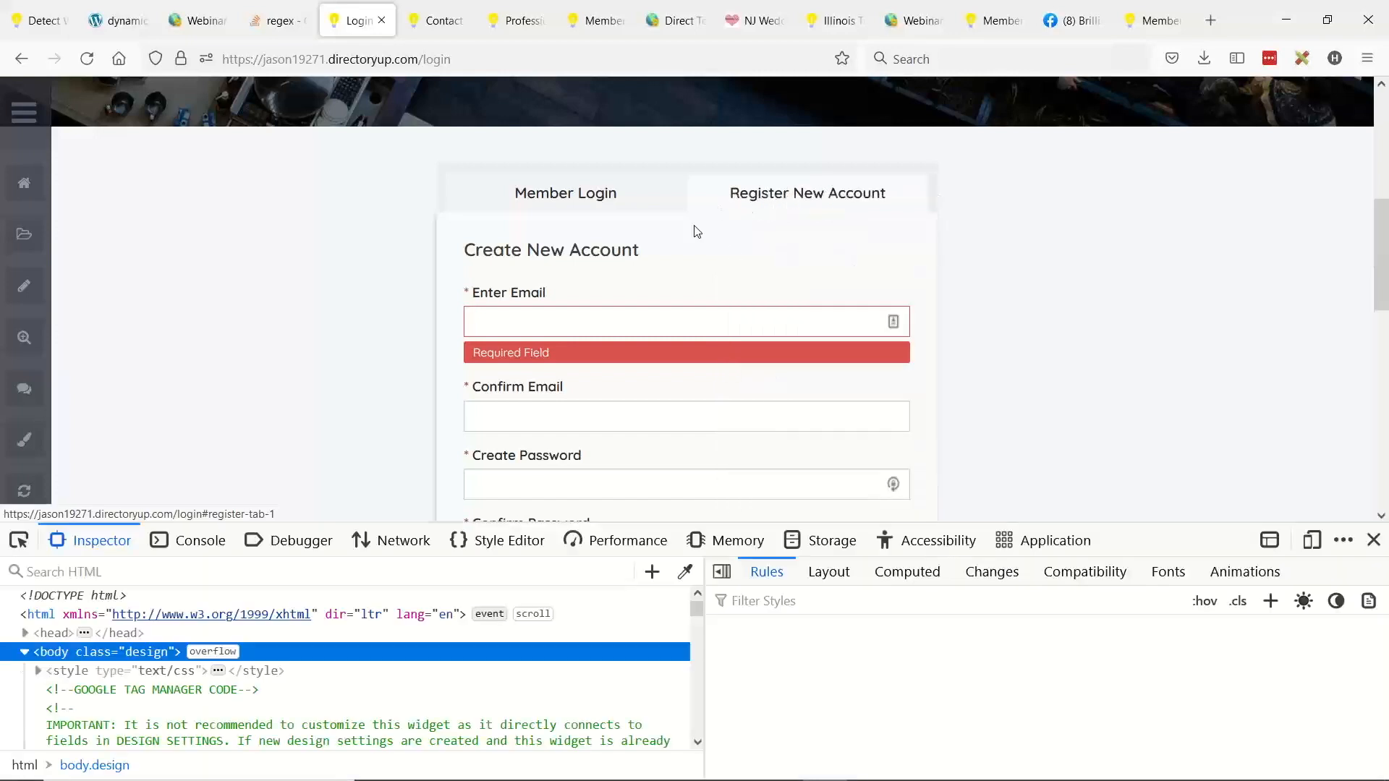
pyautogui.click(168, 633)
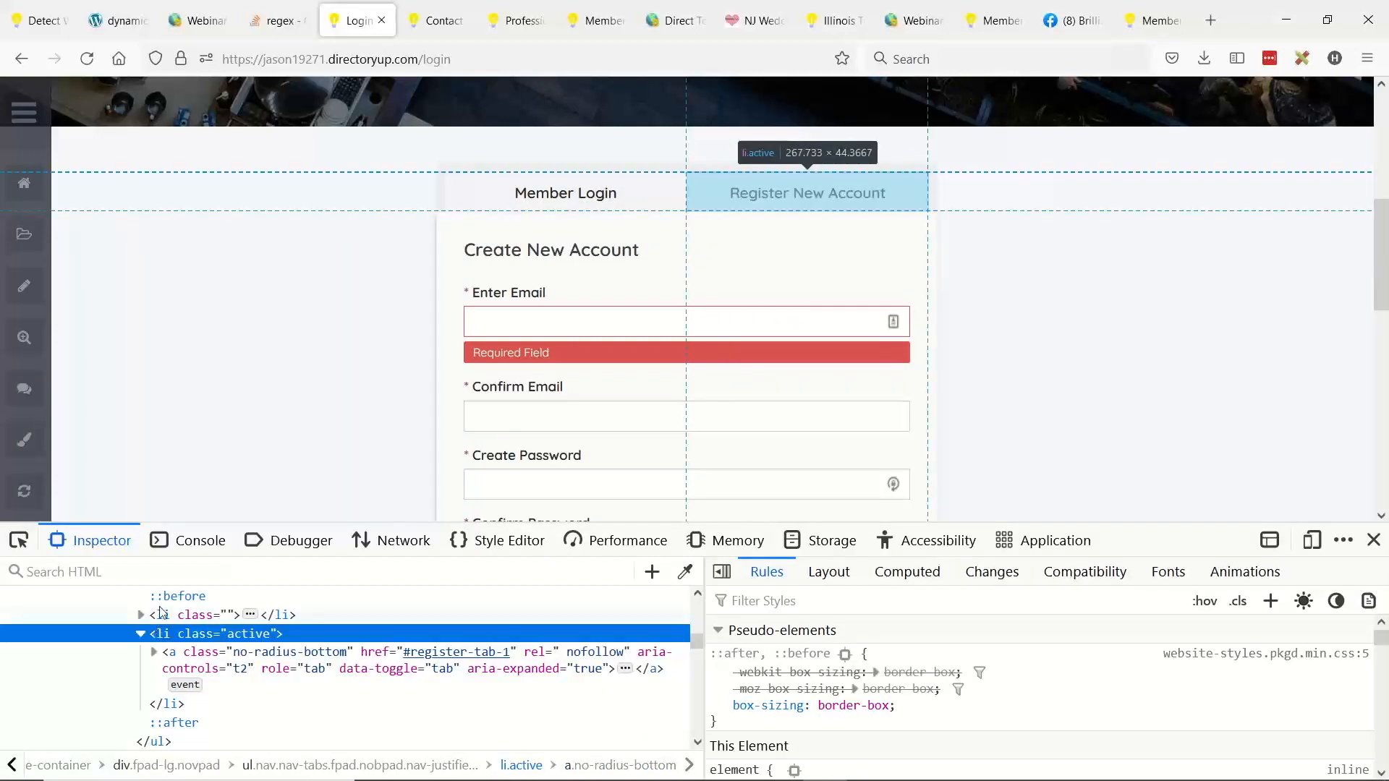
pyautogui.click(1374, 540)
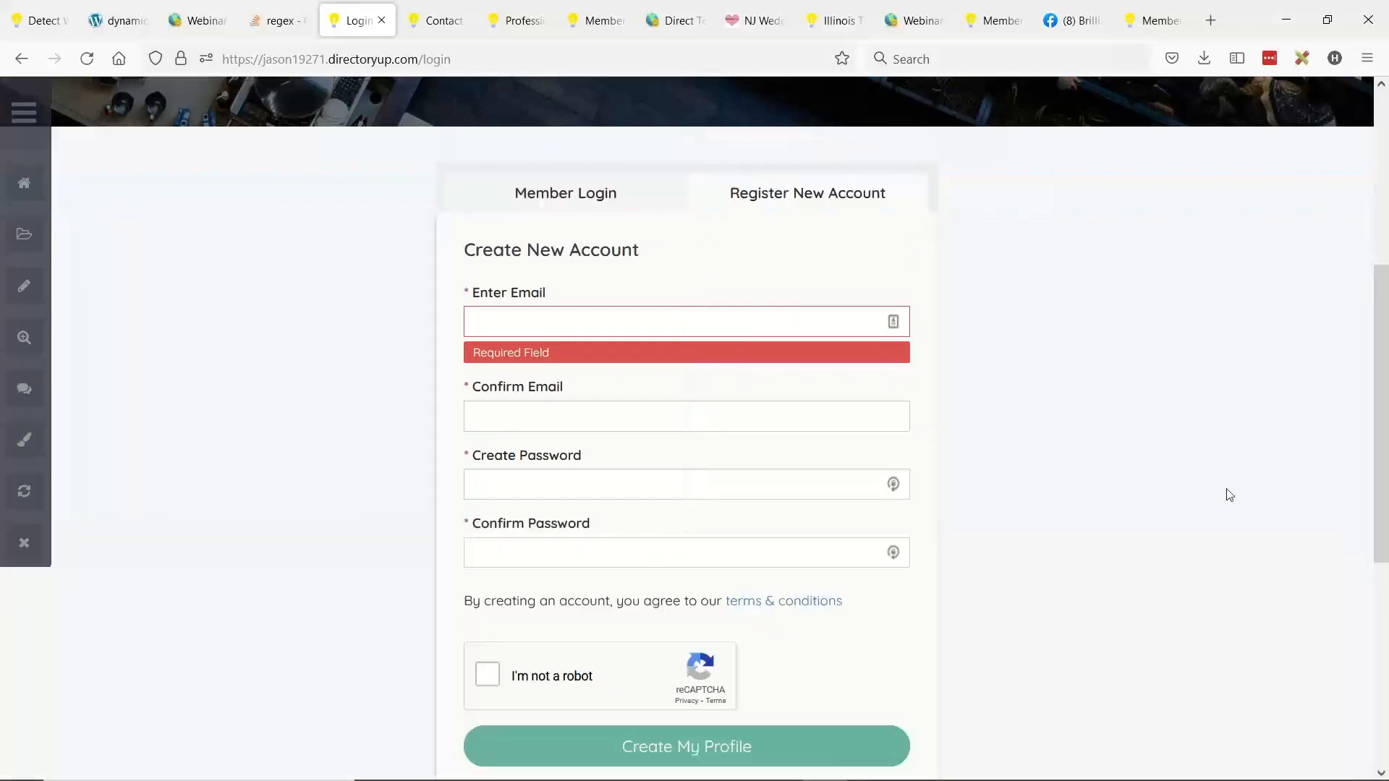
pyautogui.scroll(-1, 1120, 443)
pyautogui.scroll(1, 1060, 359)
pyautogui.scroll(-1, 1067, 362)
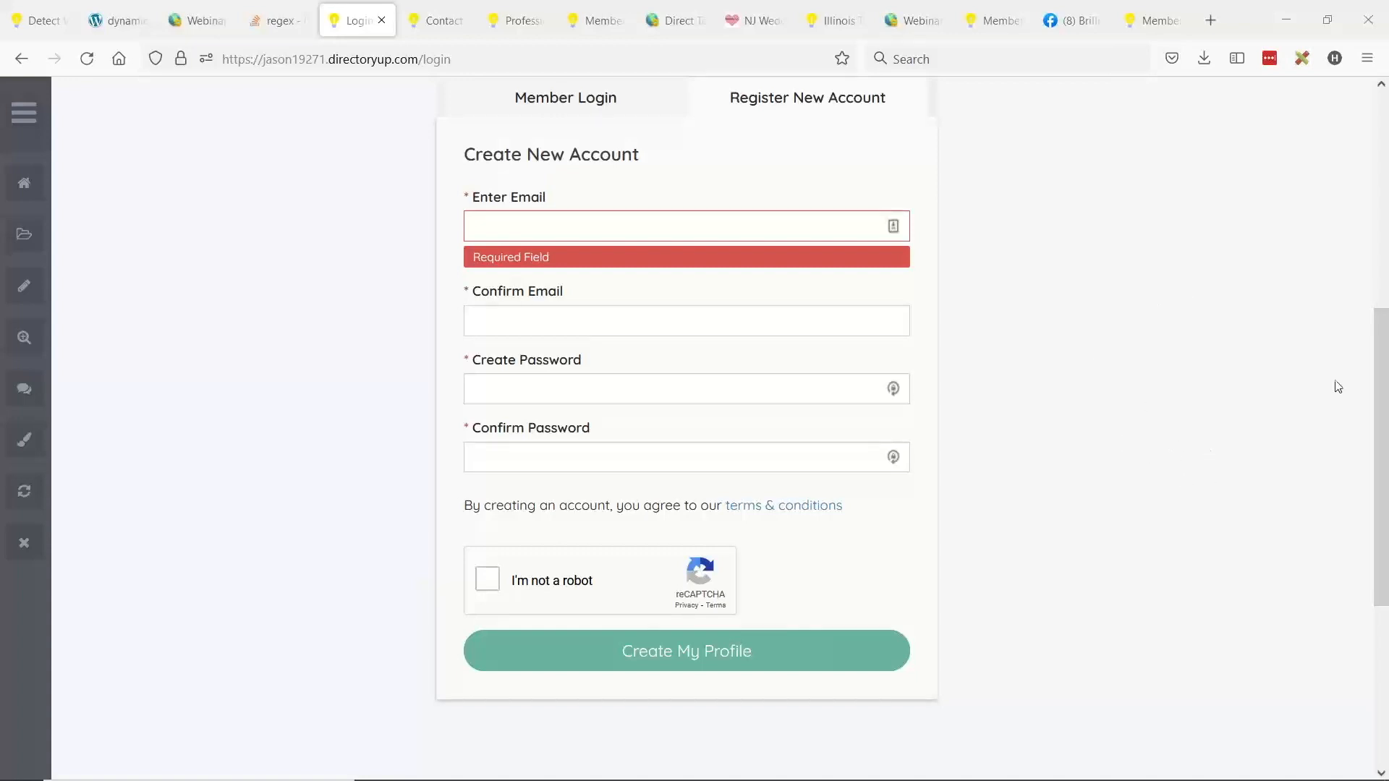
# Step: Switch to the Webinar Wednesday Lite presentation in Google Chrome
pyautogui.hotkey('alt', 'Tab')
pyautogui.hotkey('alt', 'Tab')
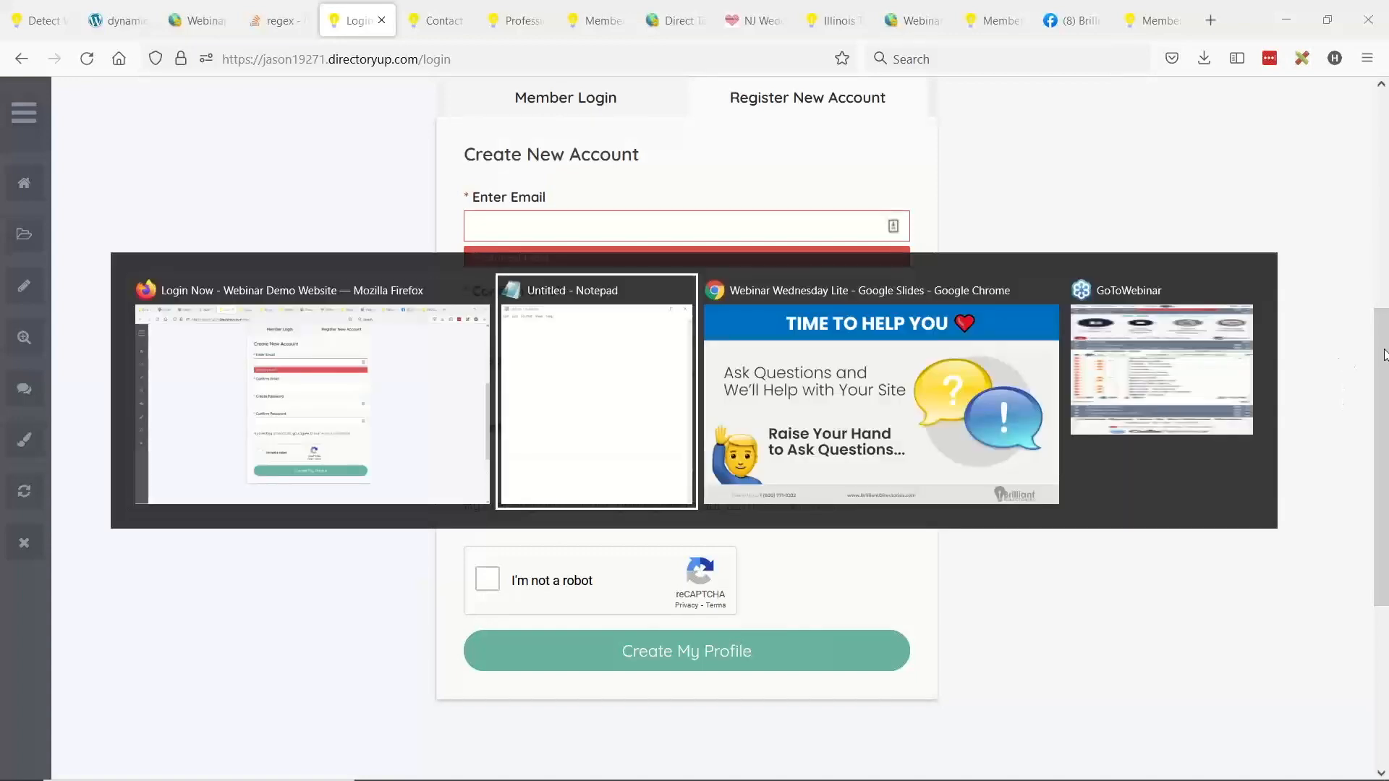
pyautogui.hotkey('alt', 'Tab')
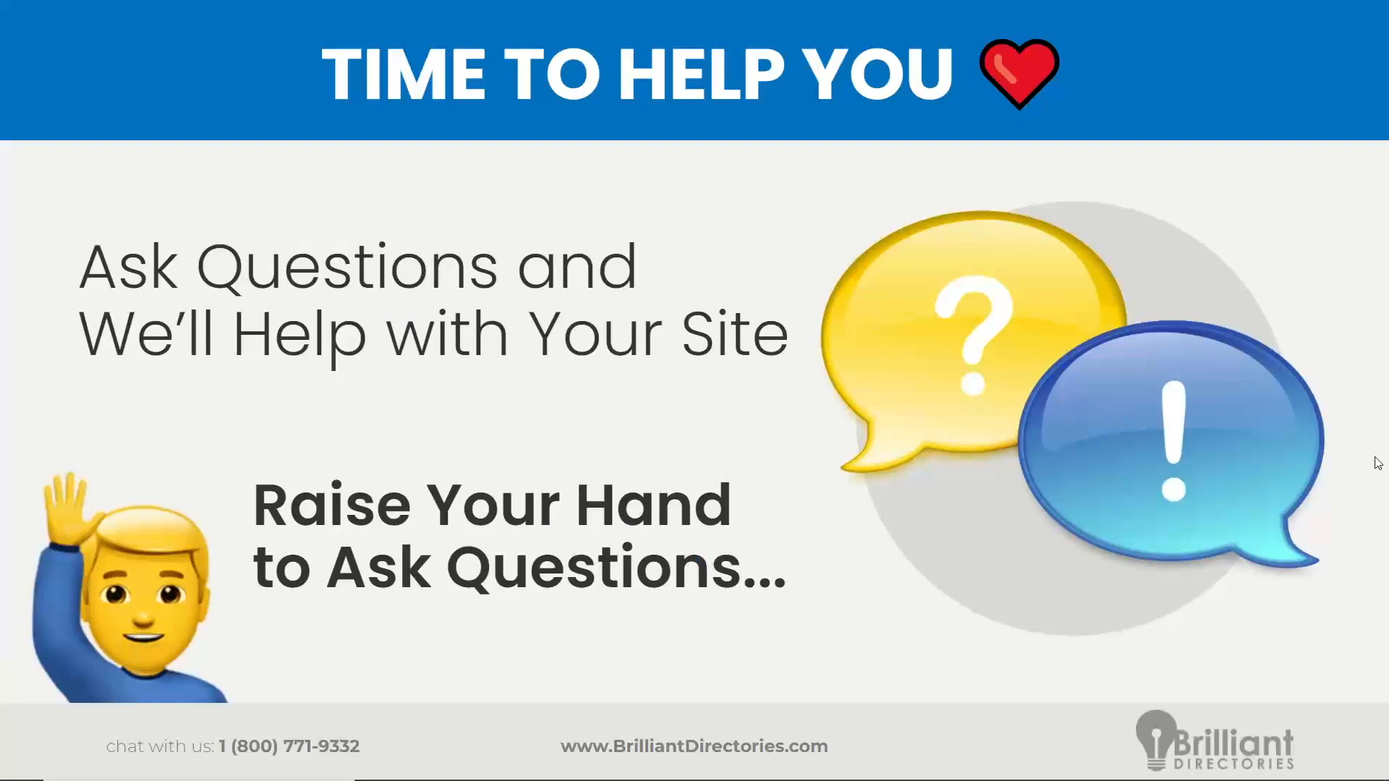
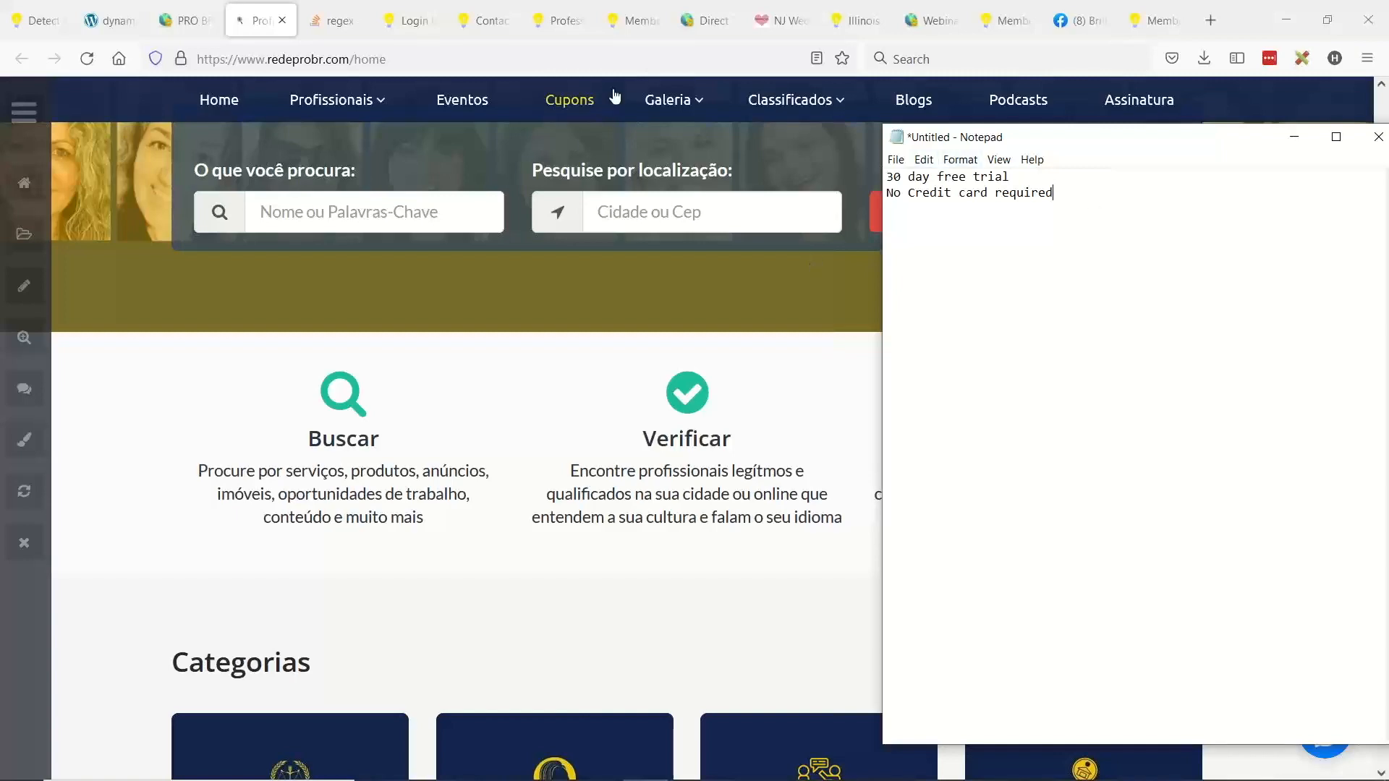
# Step: Load brilliantdirectories.com in the browser tab holding the demo website's home page
pyautogui.click(622, 22)
pyautogui.click(405, 59)
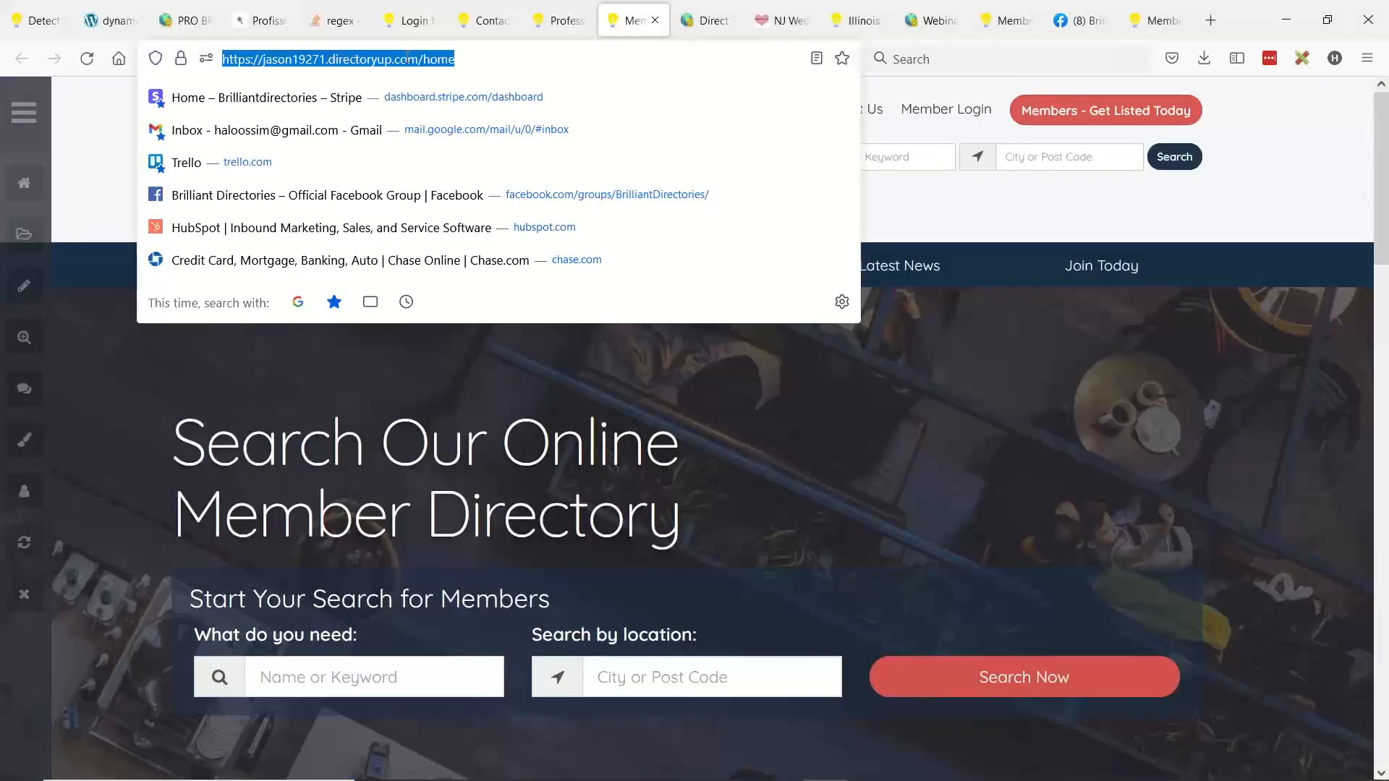
pyautogui.write('brilliant')
pyautogui.press('Return')
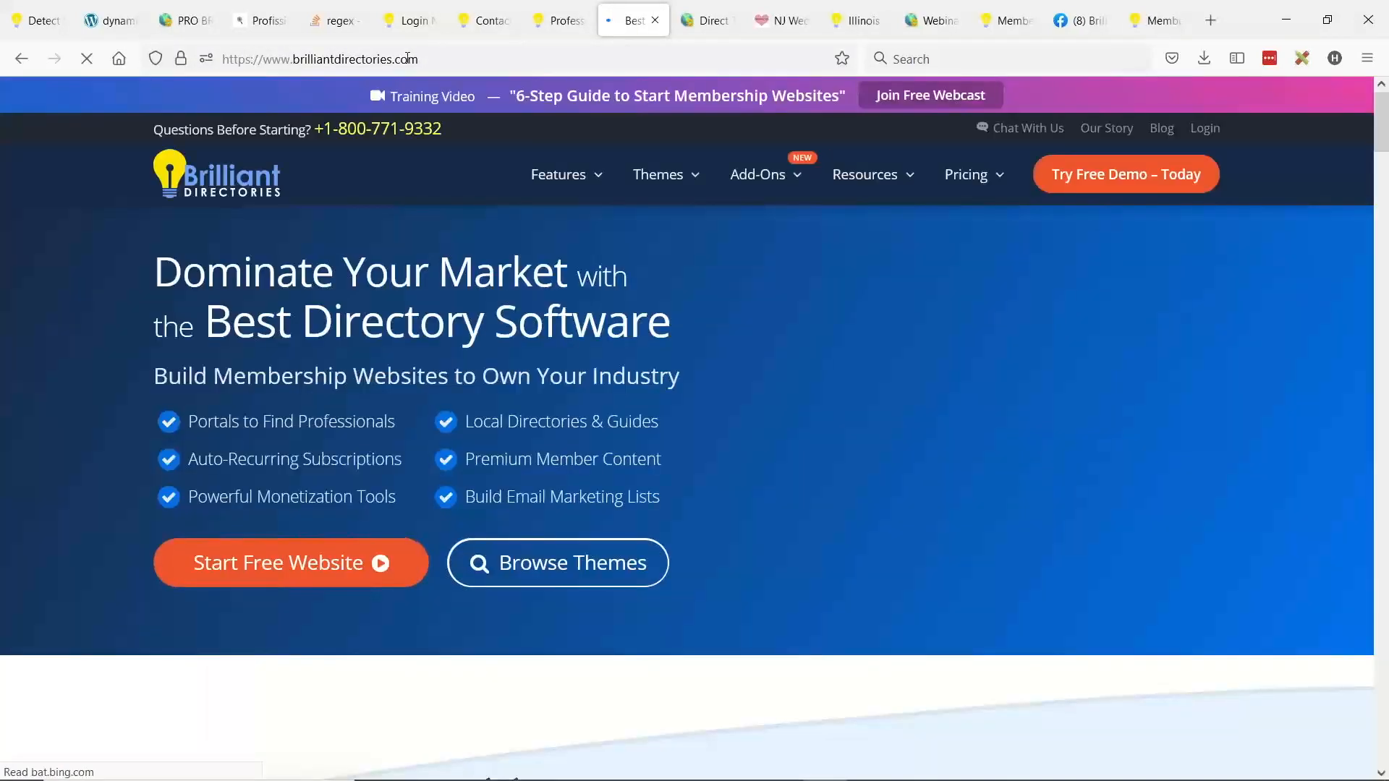
# Step: Search the Brilliant Directories add-ons for "billing" and open the Billing Reminder Emails add-on
pyautogui.click(745, 177)
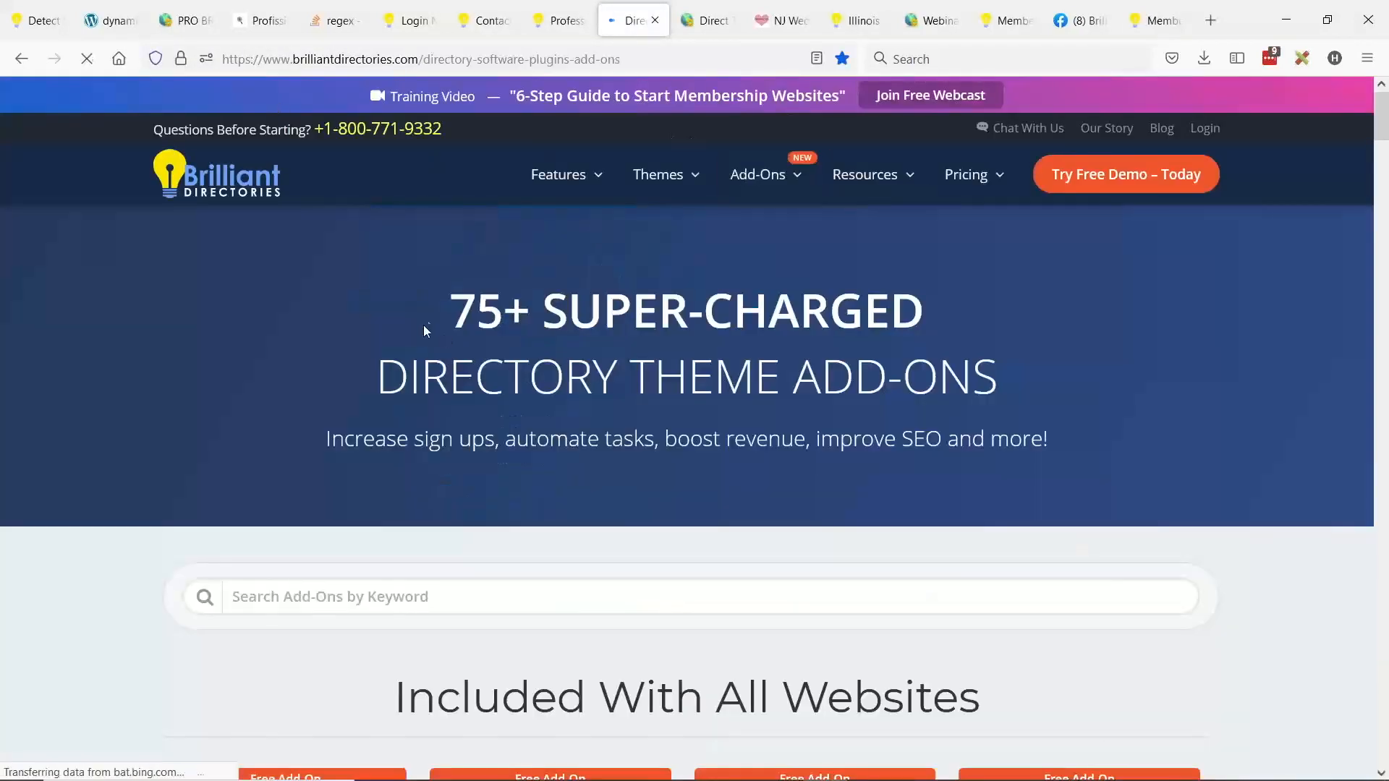
pyautogui.scroll(-3, 425, 326)
pyautogui.click(322, 409)
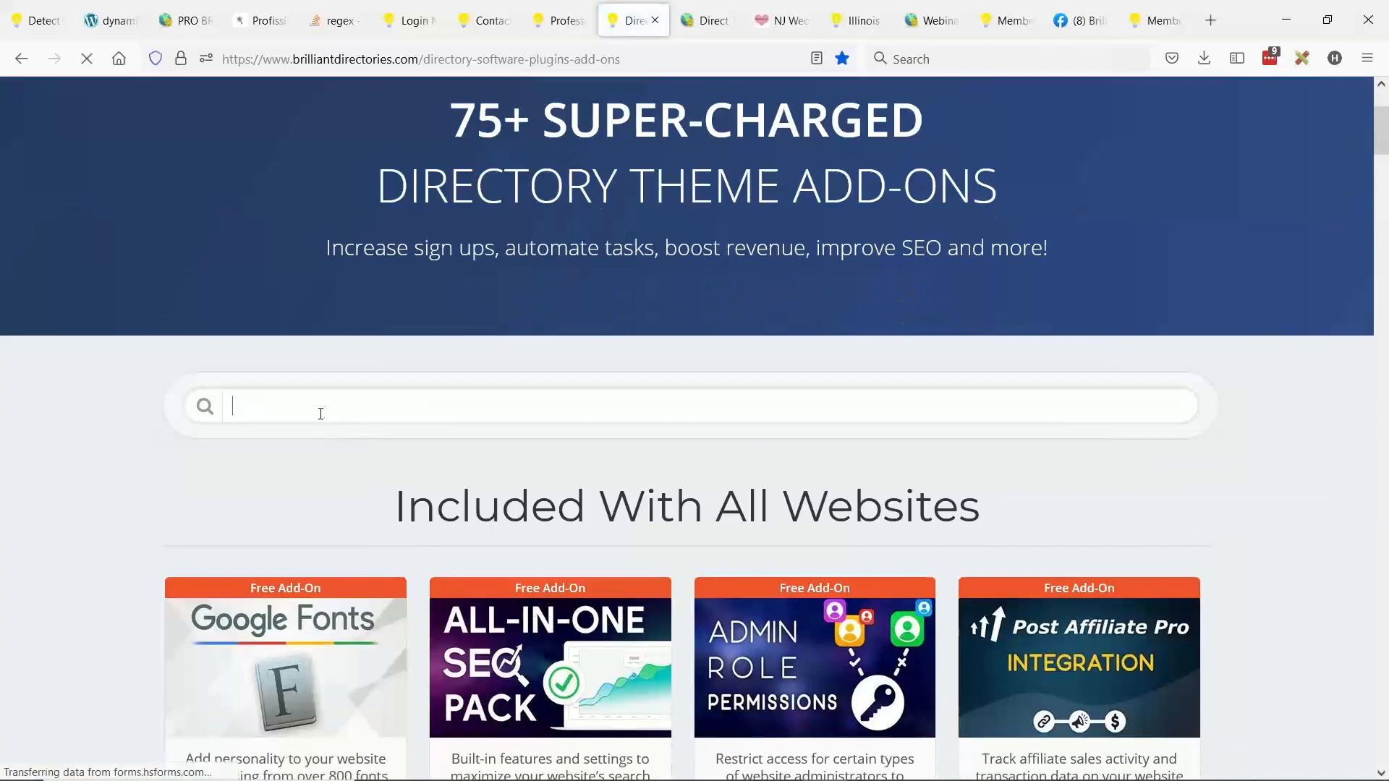
pyautogui.write('billing')
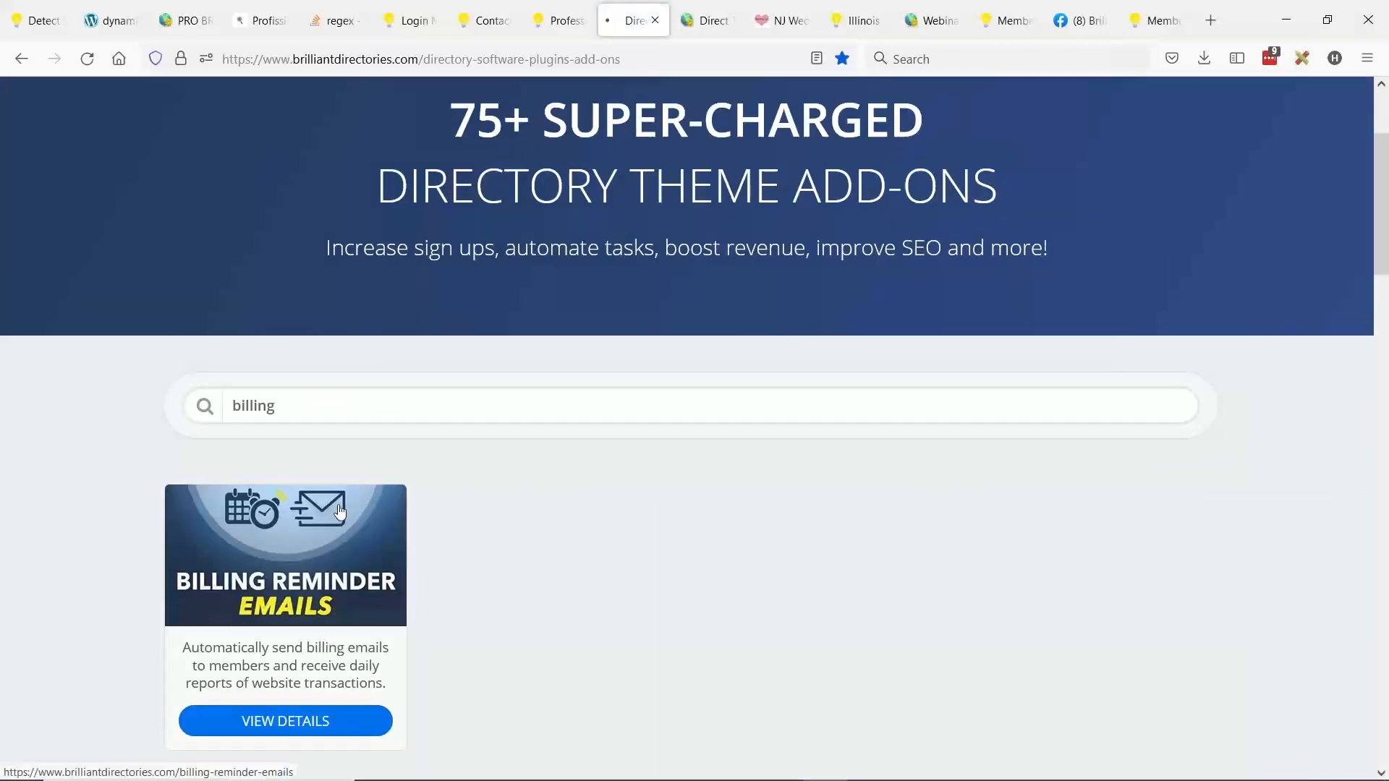
pyautogui.click(337, 510)
# Step: Read the add-on's Key Features and Benefits, highlighting the Upcoming Payment Reminder and the three Past Due Reminder entries
pyautogui.scroll(-3, 593, 394)
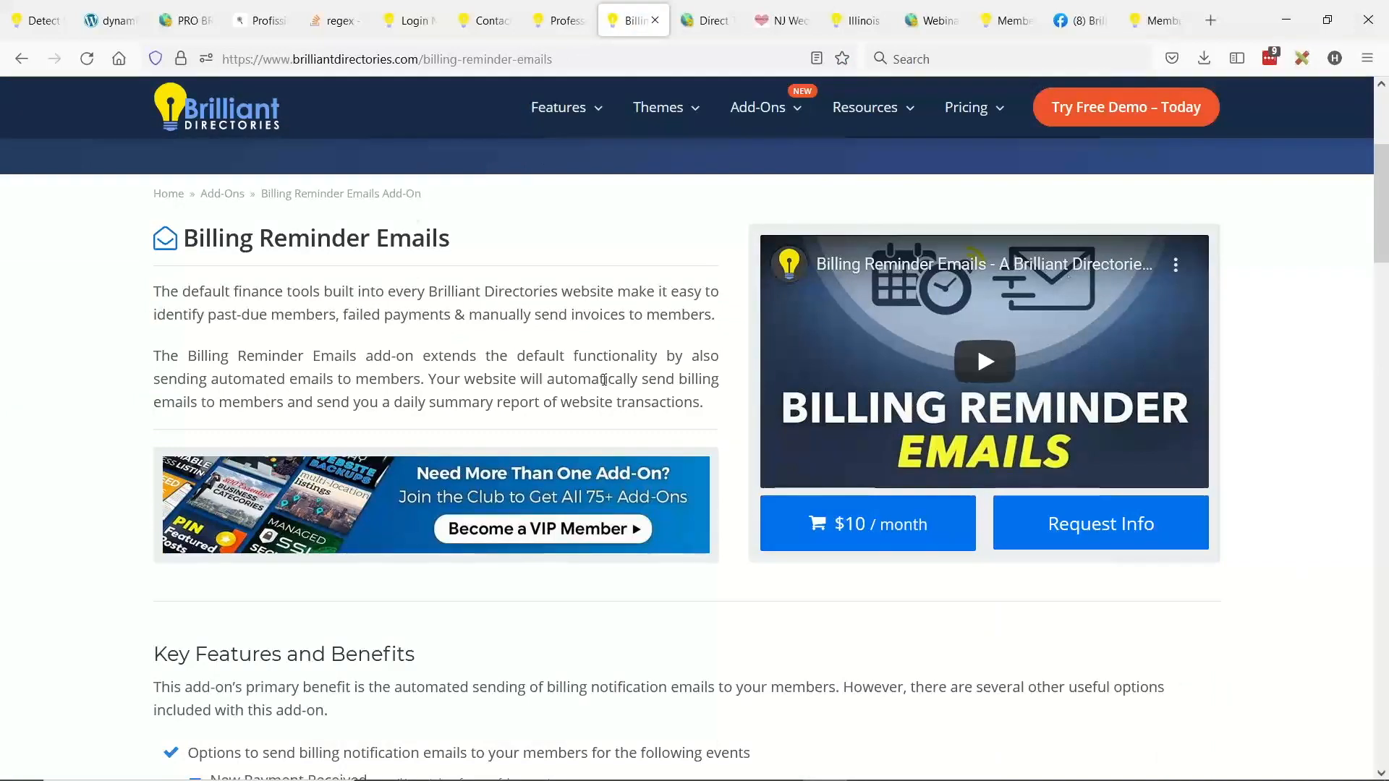
pyautogui.scroll(-4, 604, 380)
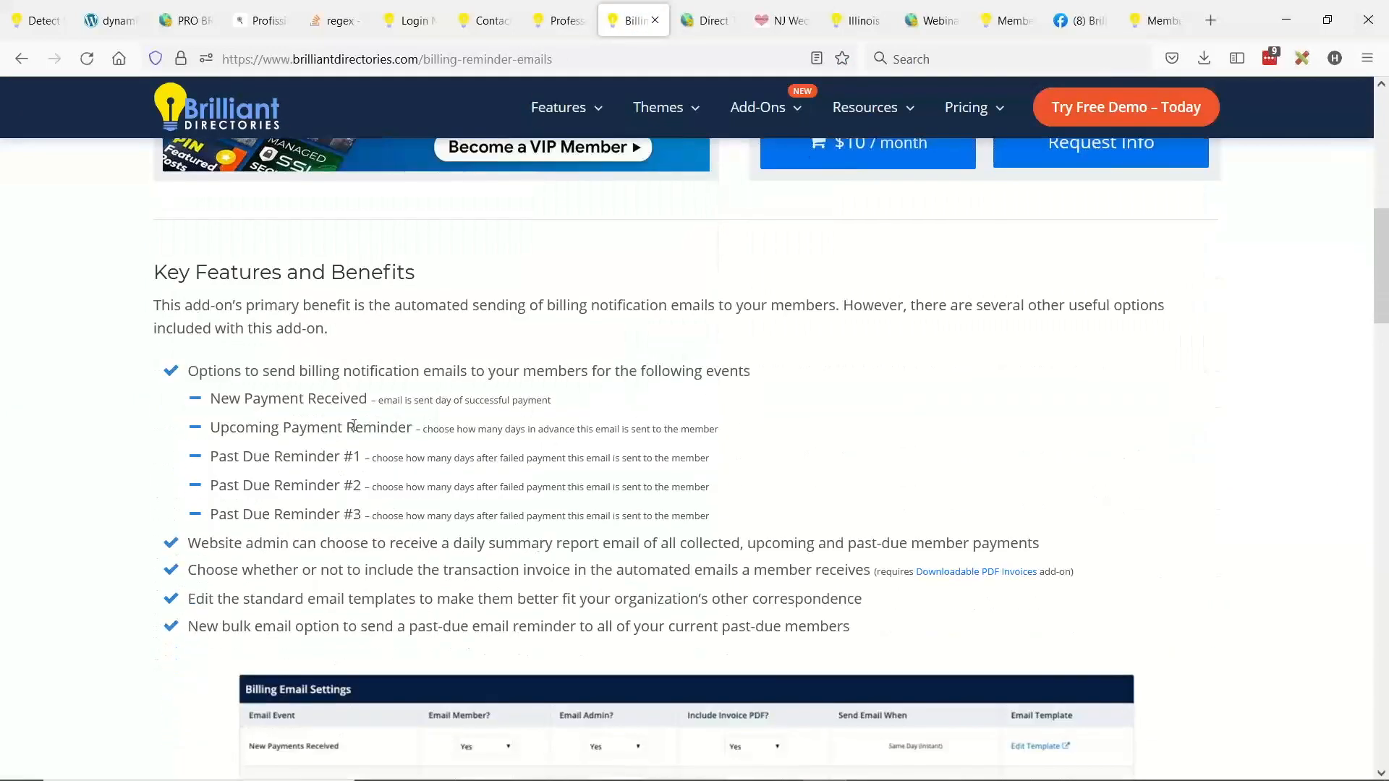
pyautogui.moveTo(210, 429); pyautogui.dragTo(413, 428)
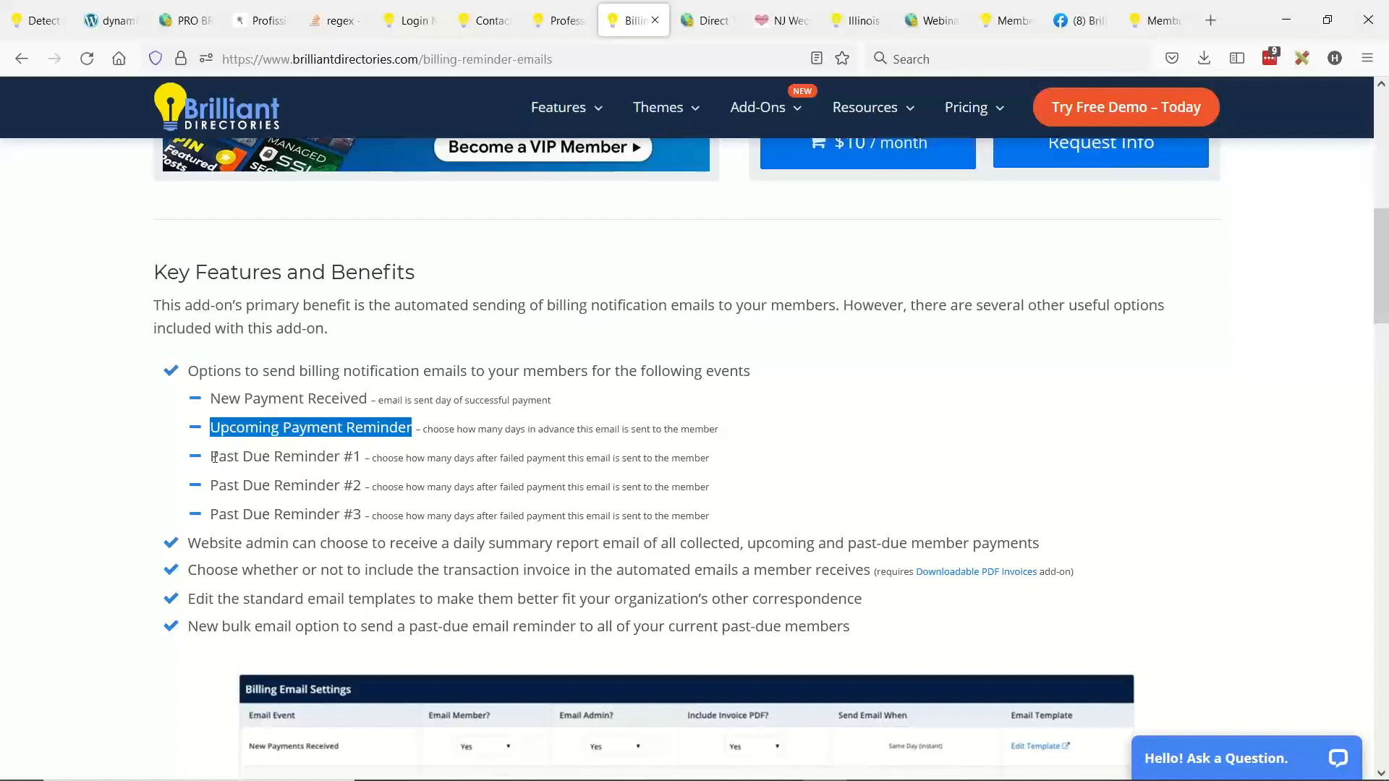
pyautogui.moveTo(210, 458); pyautogui.dragTo(360, 449)
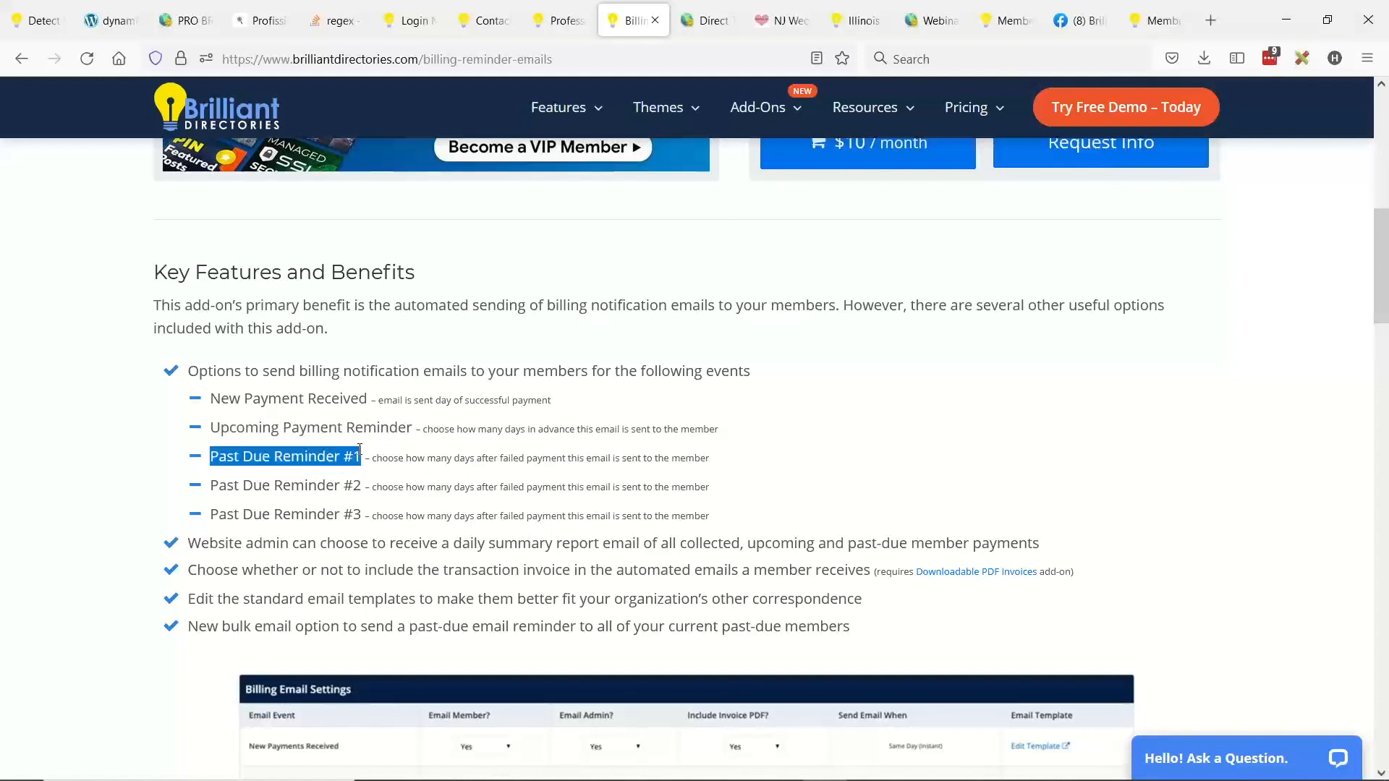
pyautogui.click(216, 463)
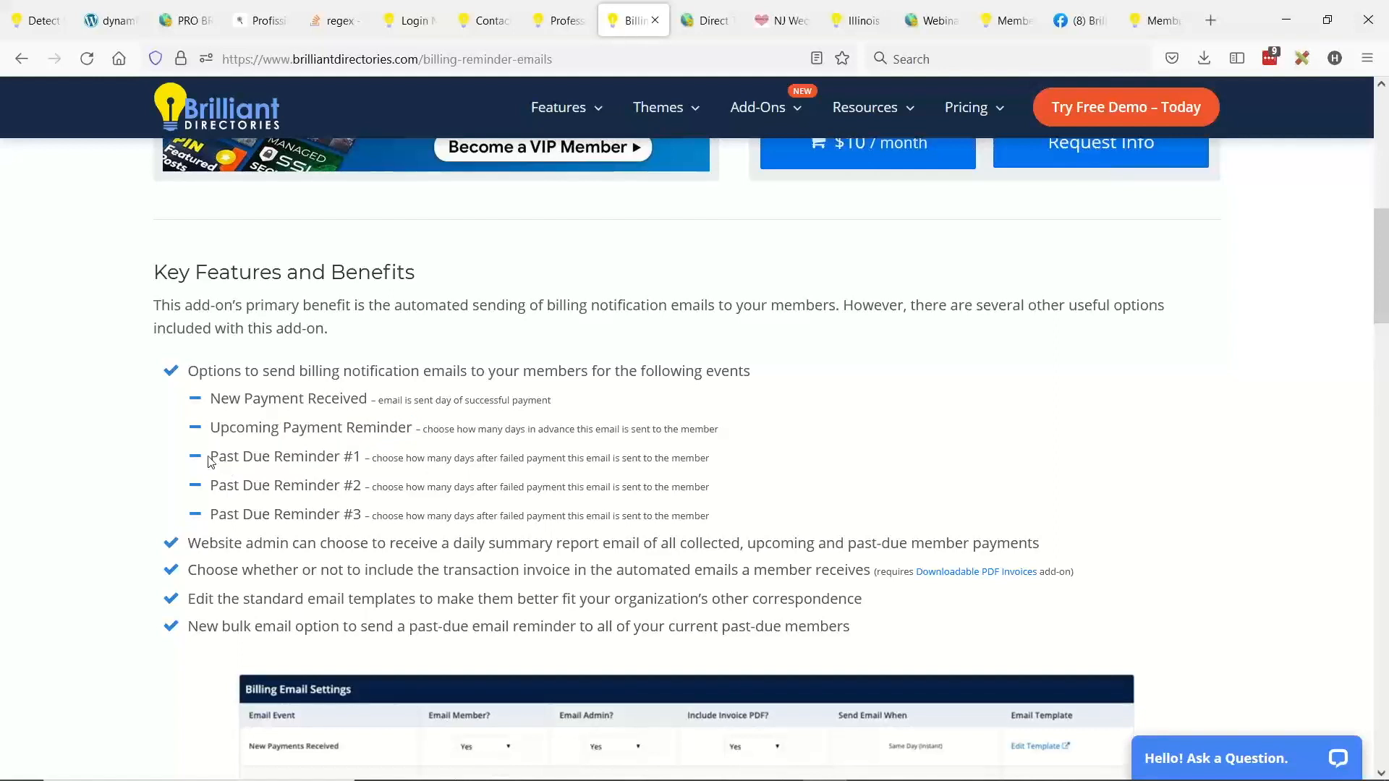
pyautogui.moveTo(210, 457); pyautogui.dragTo(799, 521)
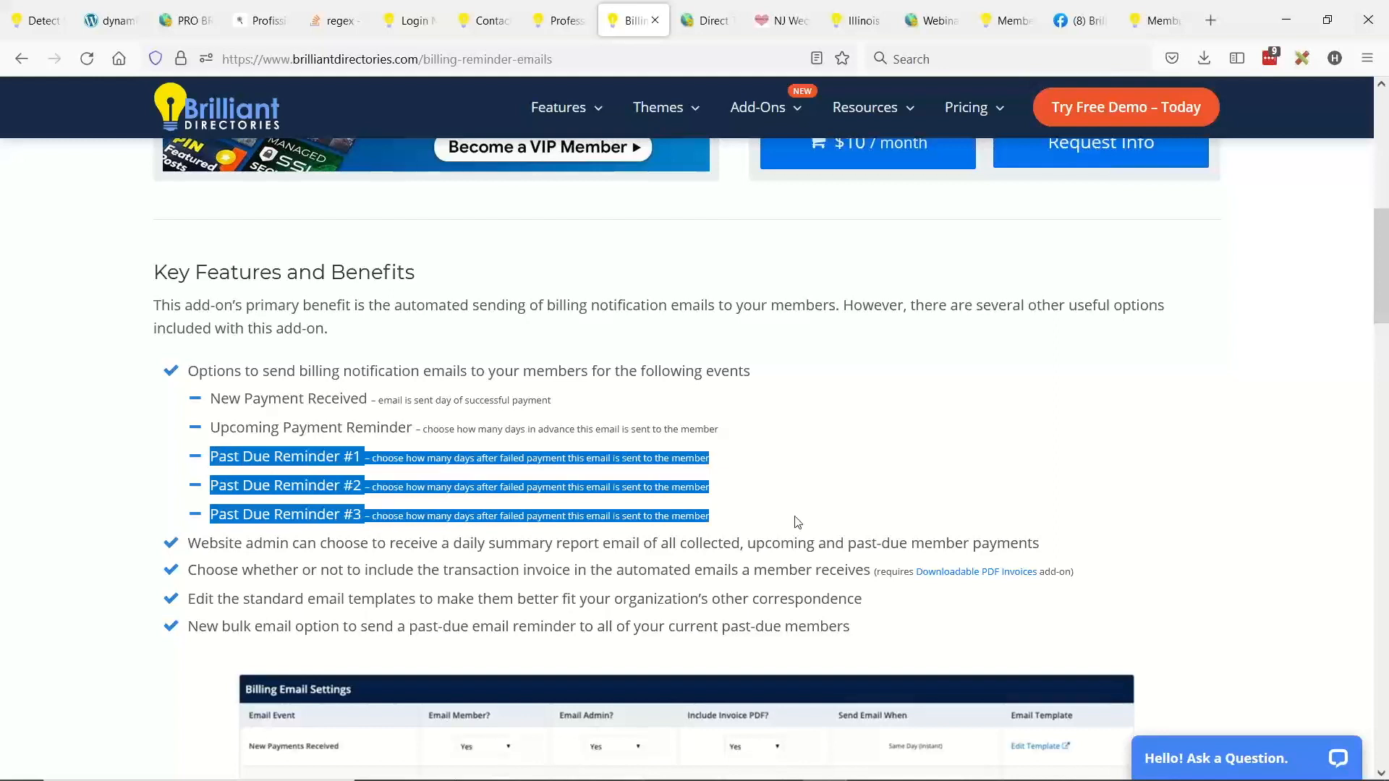
pyautogui.click(798, 521)
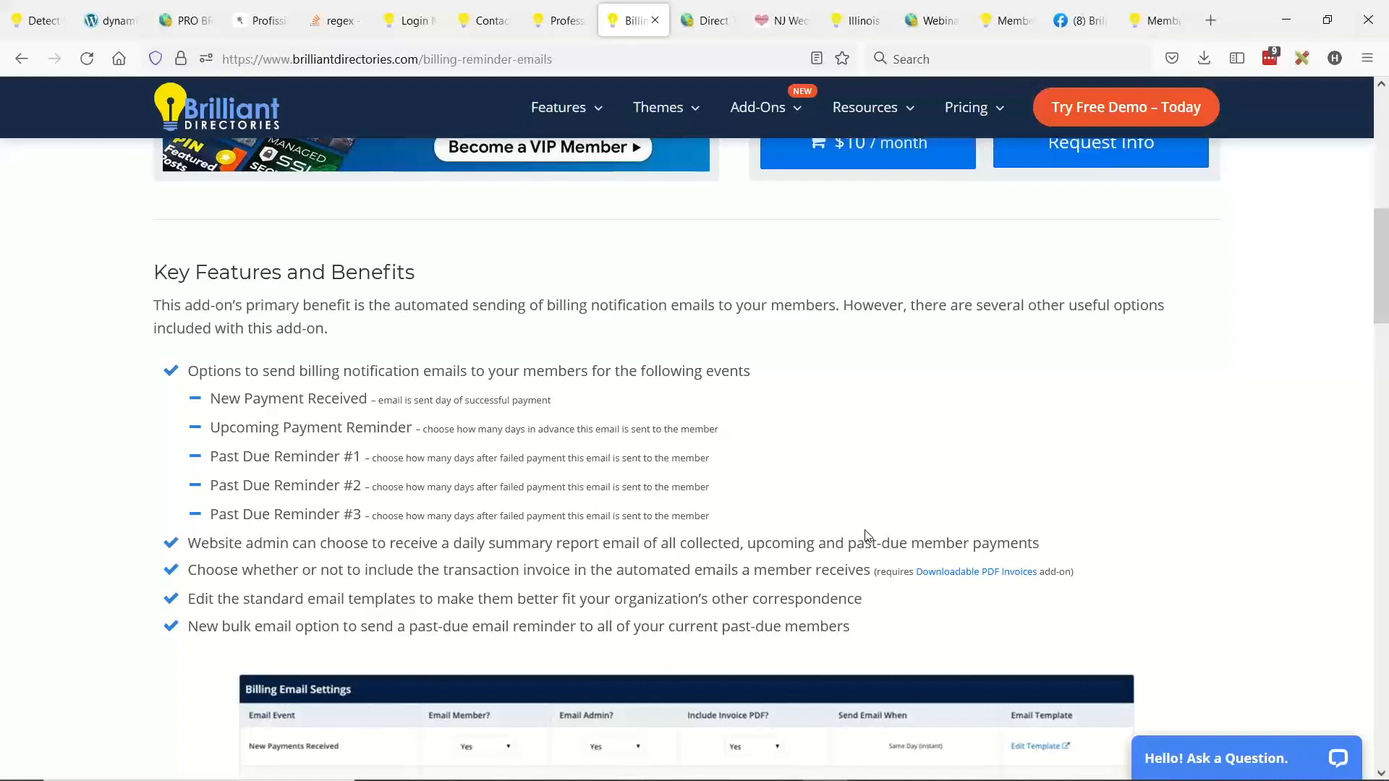
pyautogui.moveTo(211, 427); pyautogui.dragTo(802, 521)
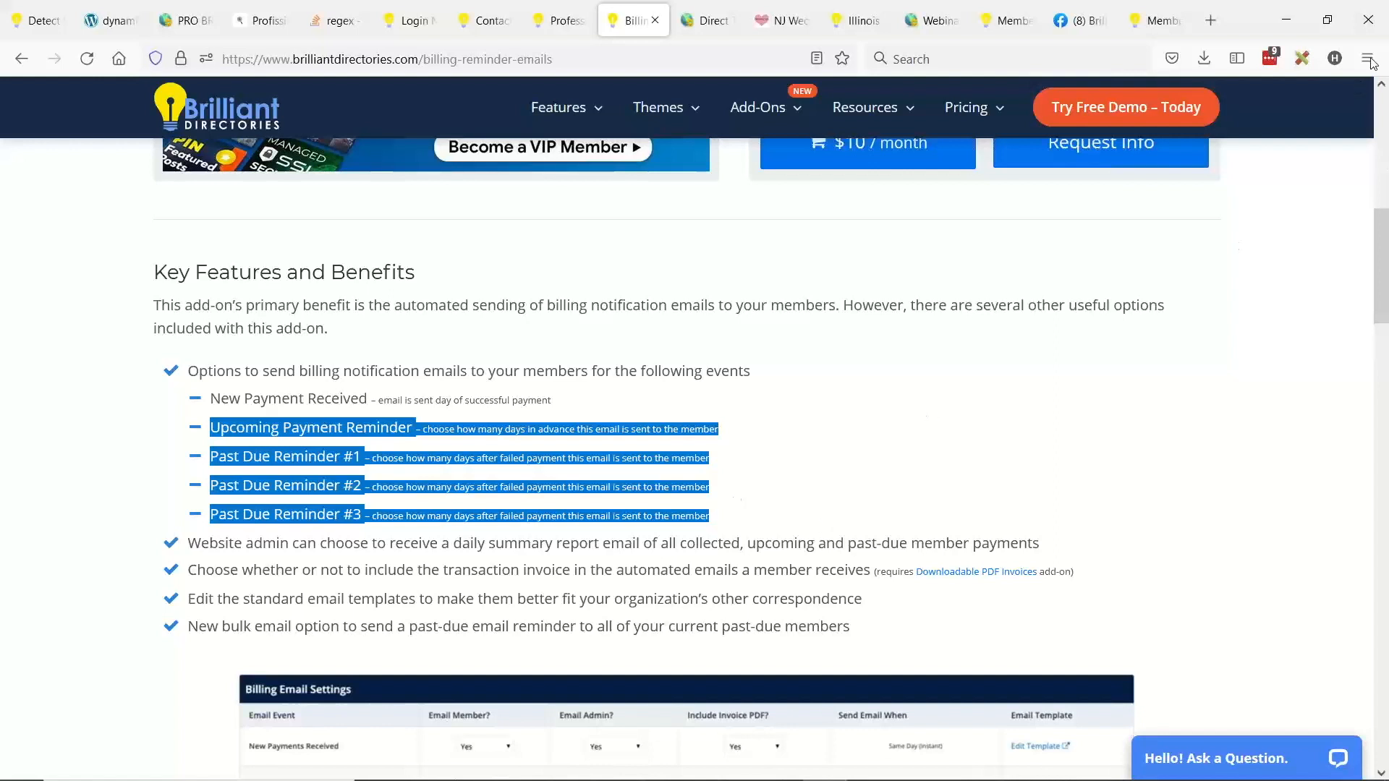
pyautogui.click(484, 59)
pyautogui.click(105, 354)
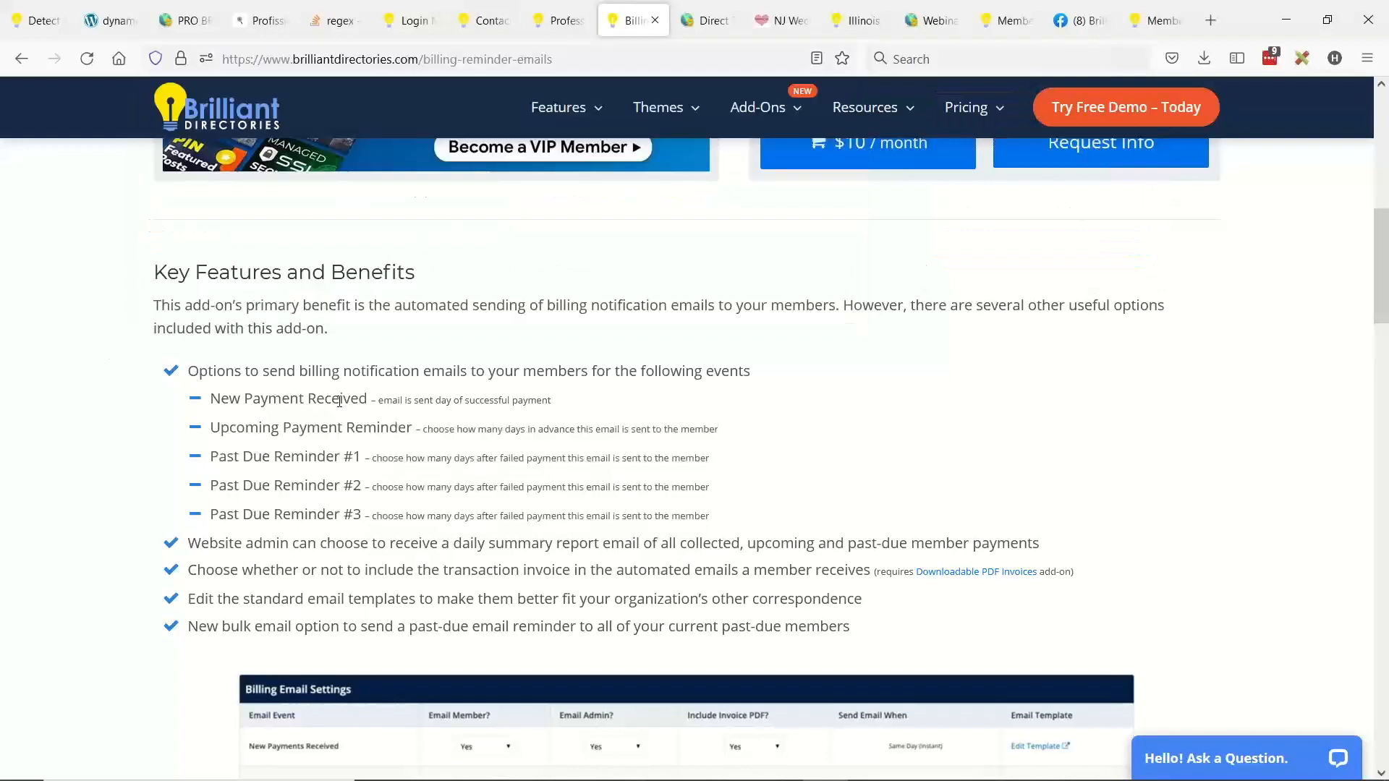
# Step: Open the Billing Email Settings from the PRO BR NETWORK admin's payment settings
pyautogui.click(185, 21)
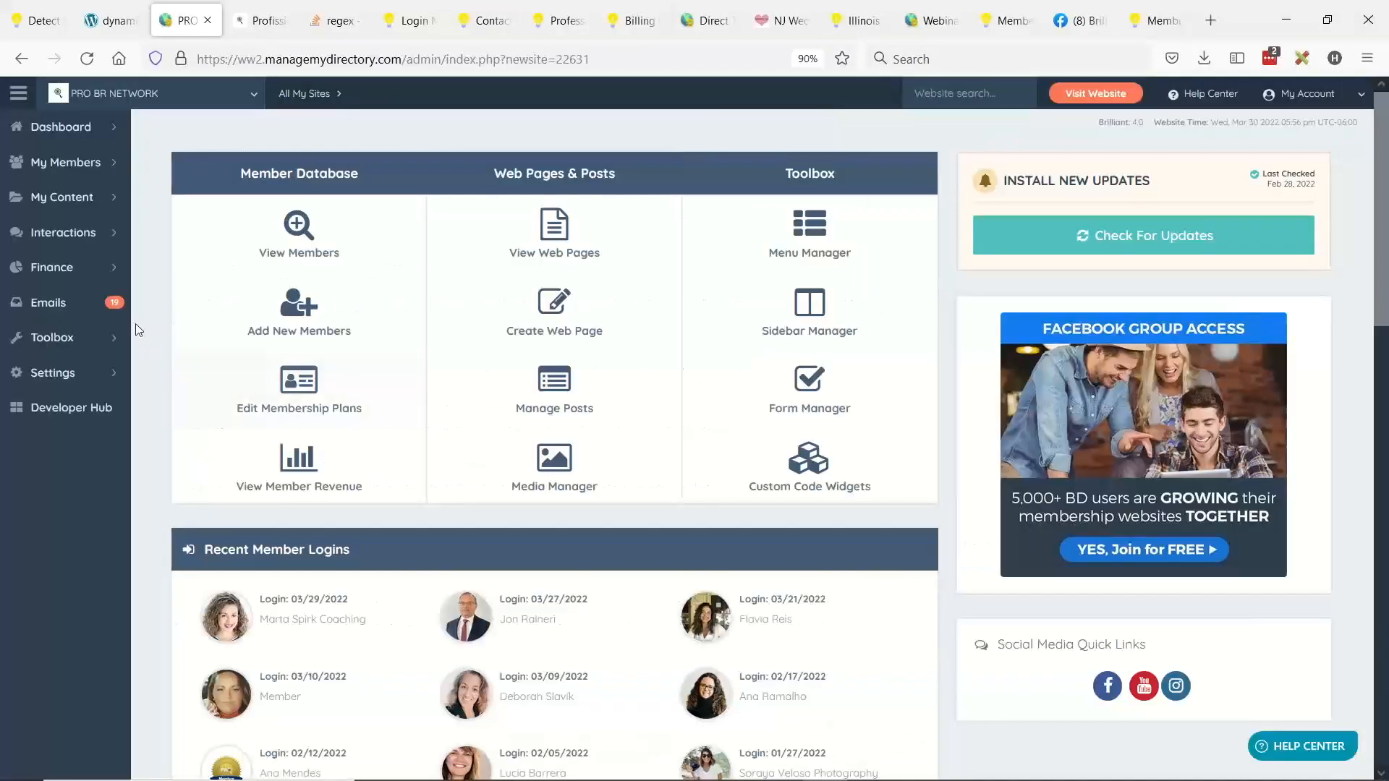
pyautogui.moveTo(101, 269)
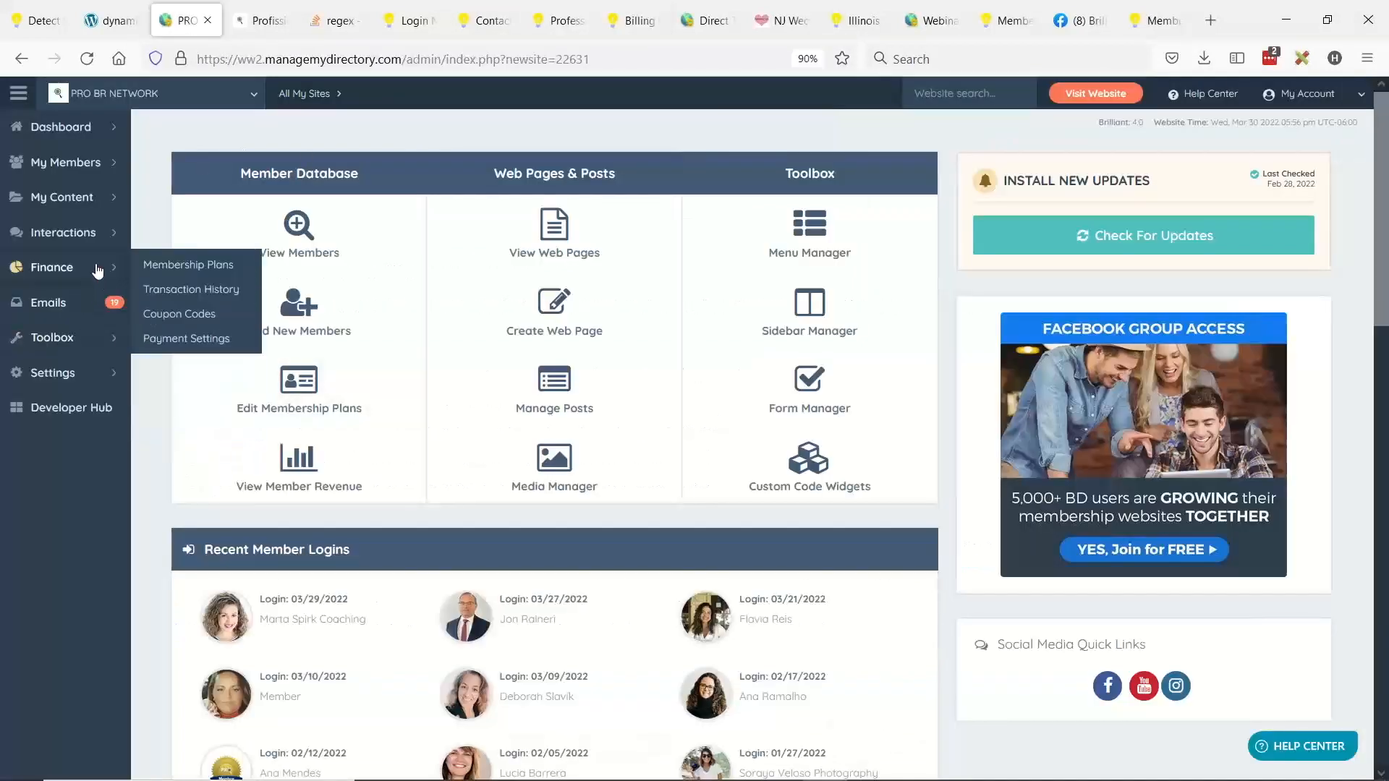
pyautogui.click(170, 339)
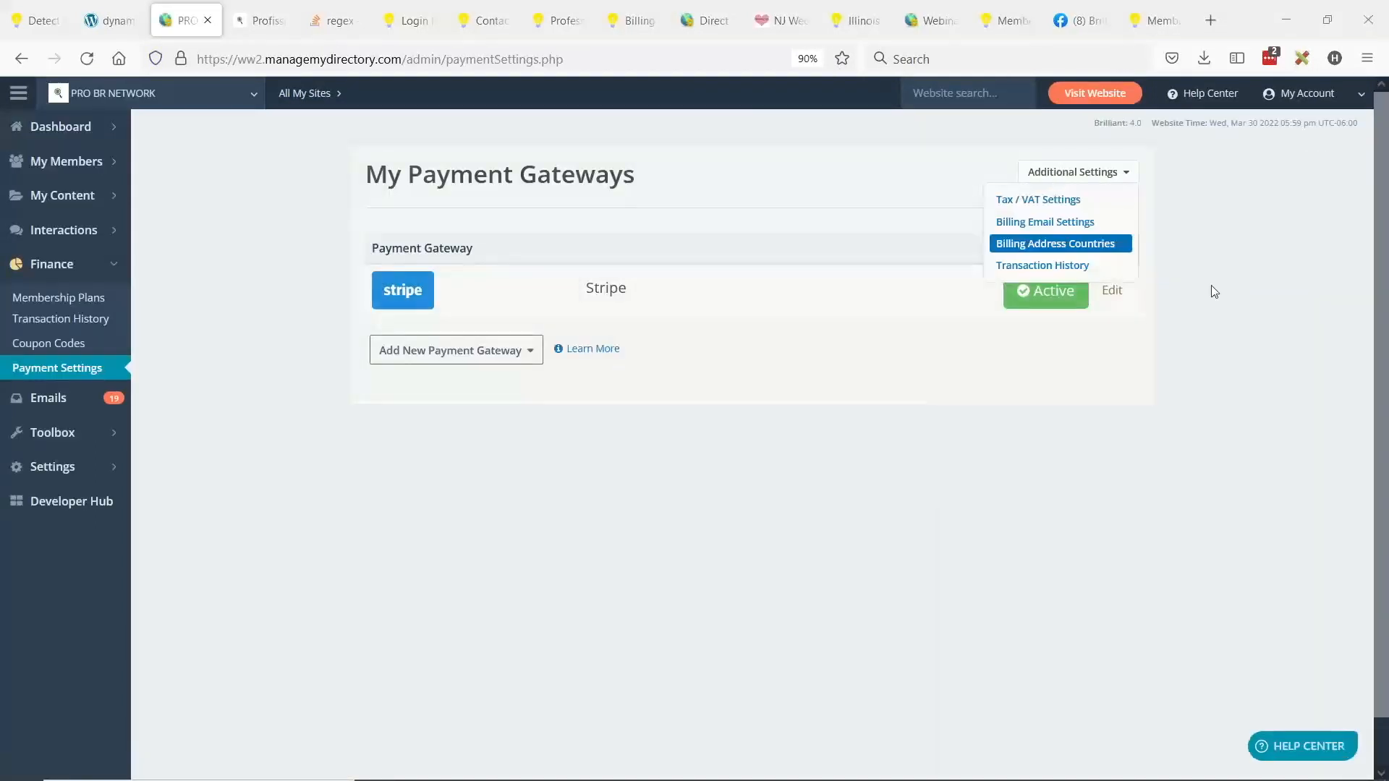
pyautogui.moveTo(1122, 177)
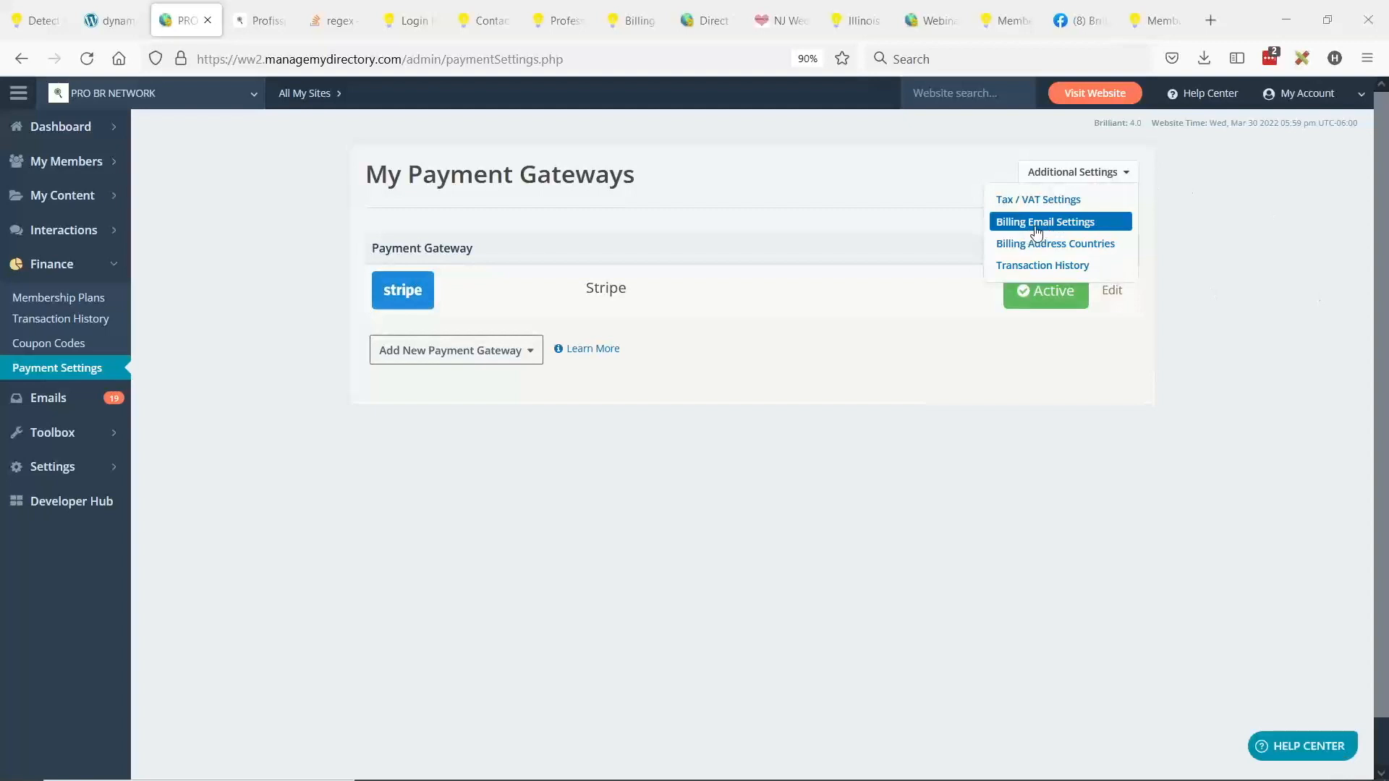
pyautogui.click(1092, 228)
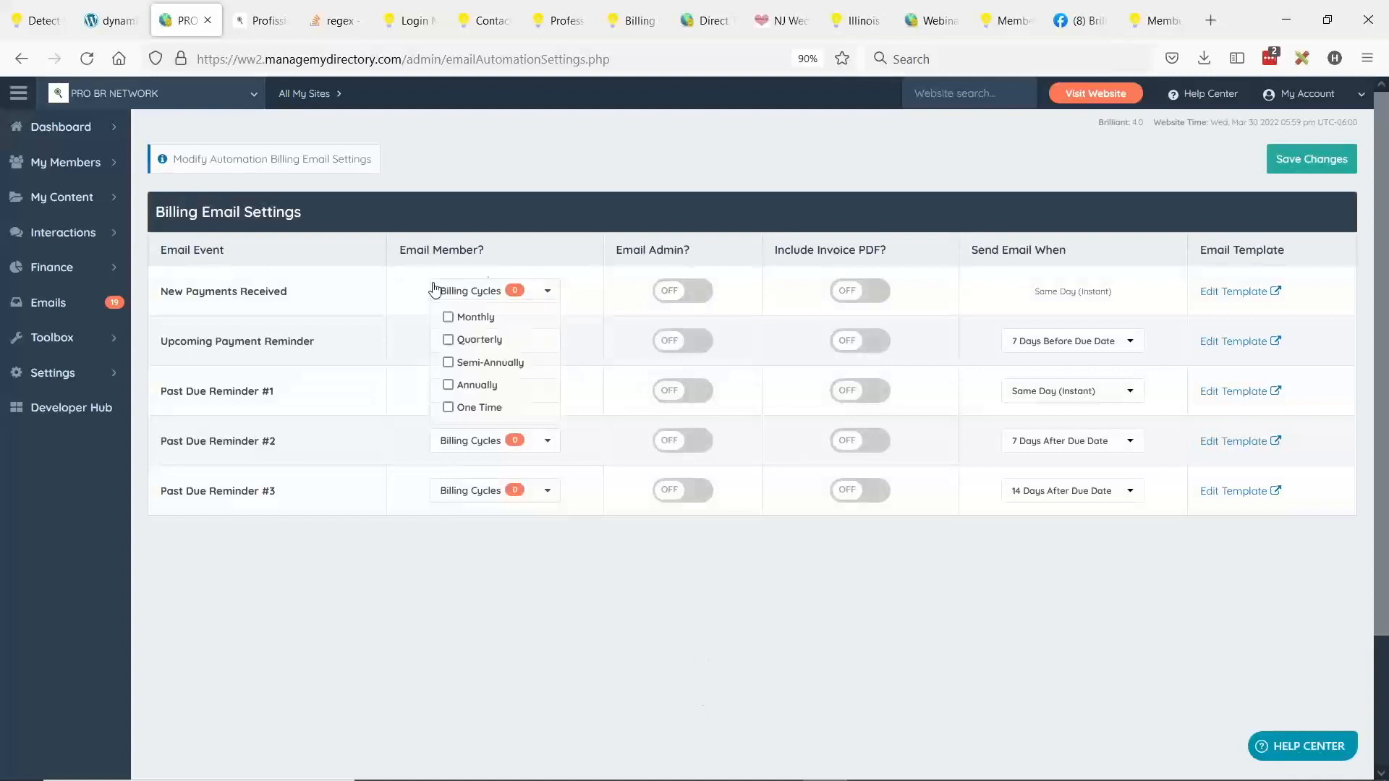
# Step: Enable member emails for the Upcoming Payment Reminder on the Monthly, Quarterly, Semi-Annually, Annually and One Time billing cycles
pyautogui.moveTo(168, 341); pyautogui.dragTo(310, 343)
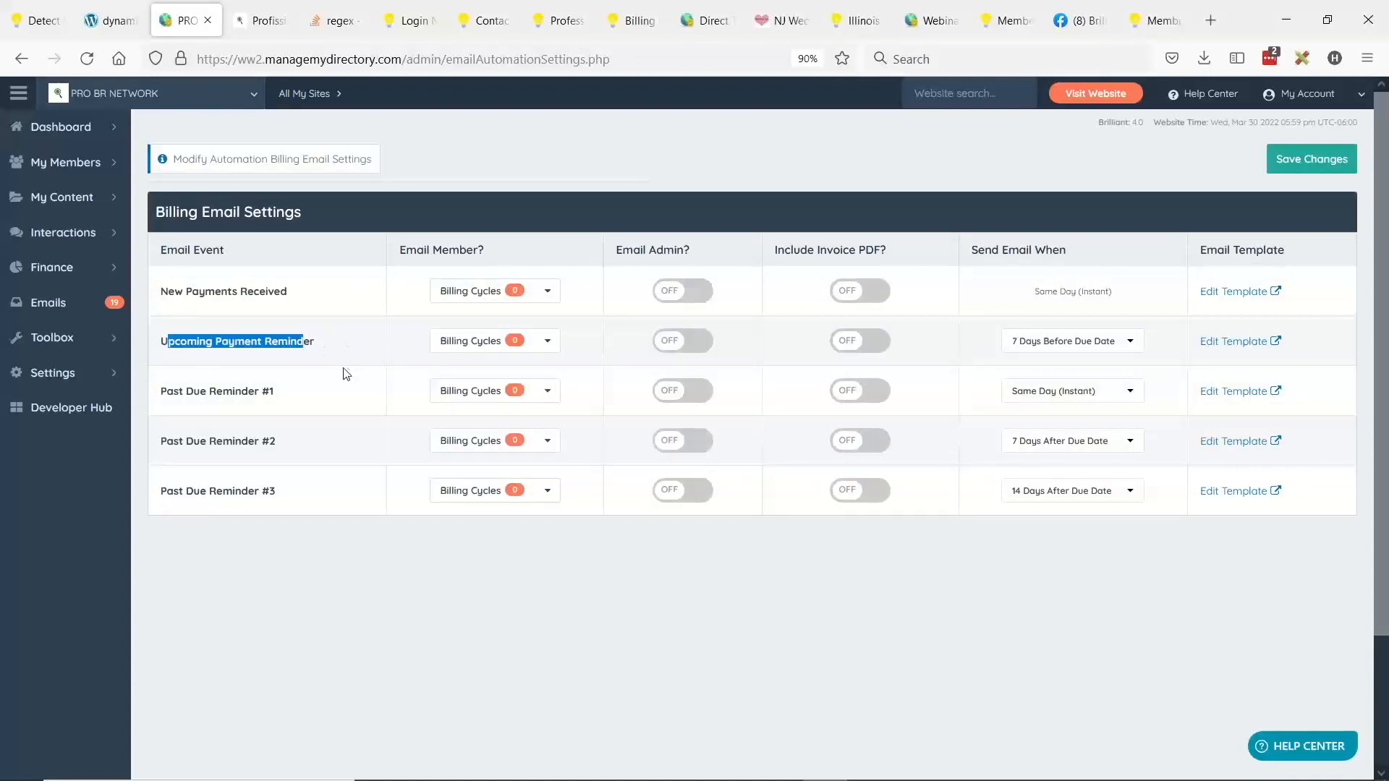
pyautogui.click(456, 350)
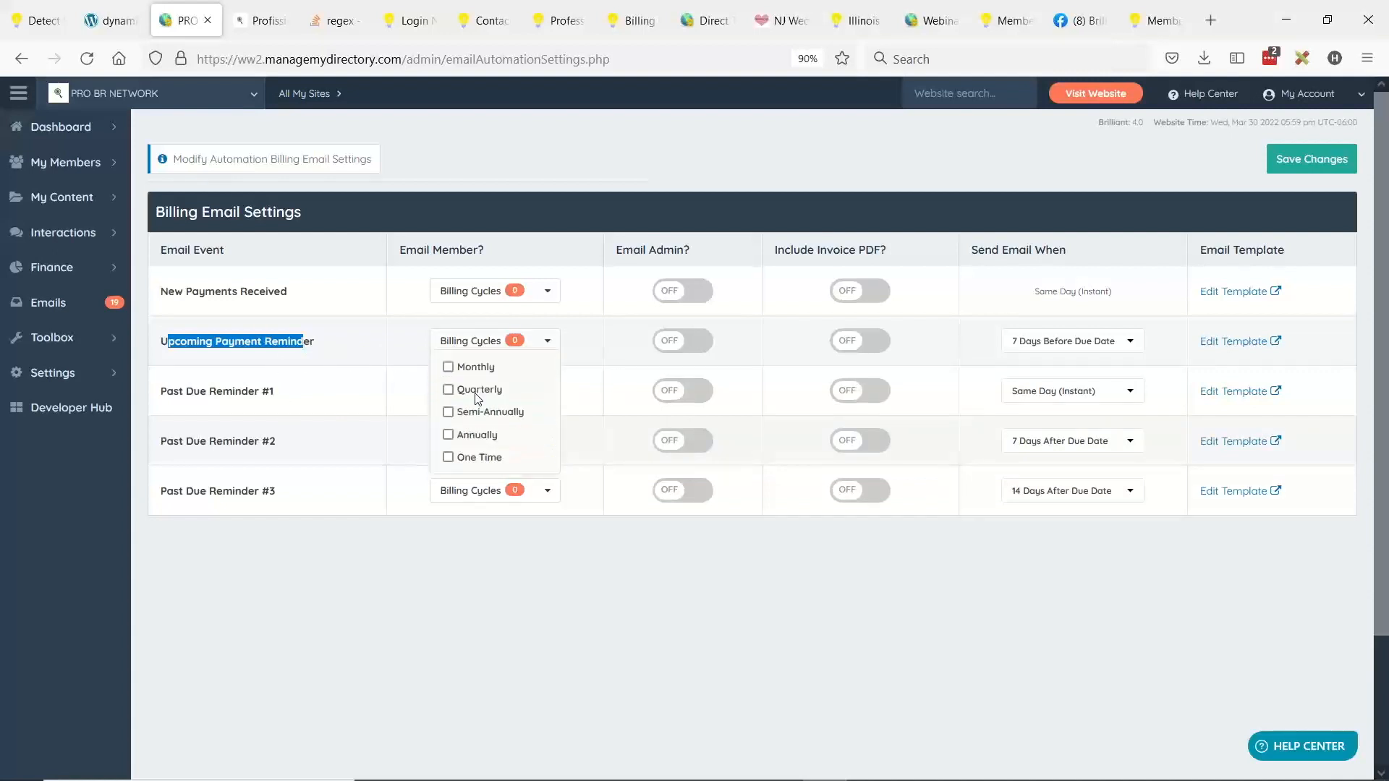
pyautogui.click(243, 362)
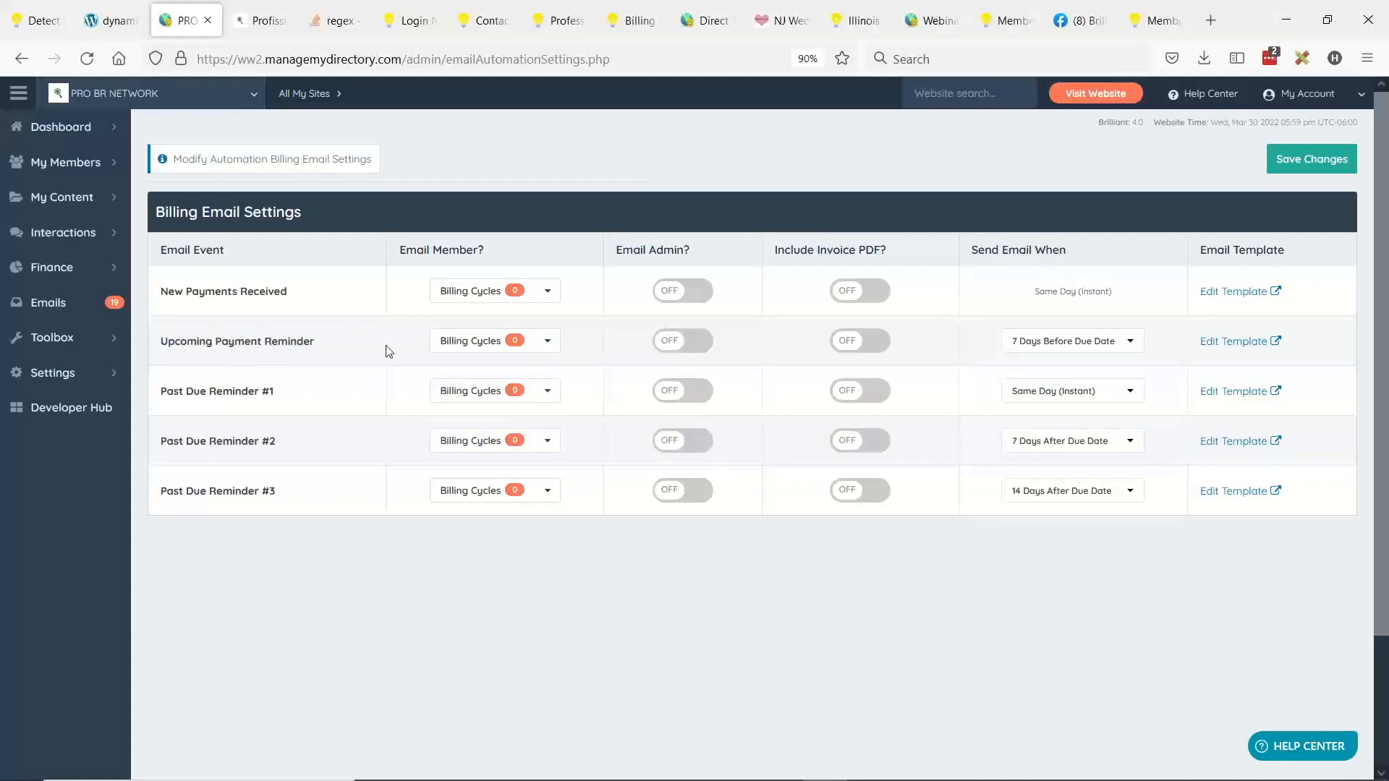
pyautogui.click(481, 343)
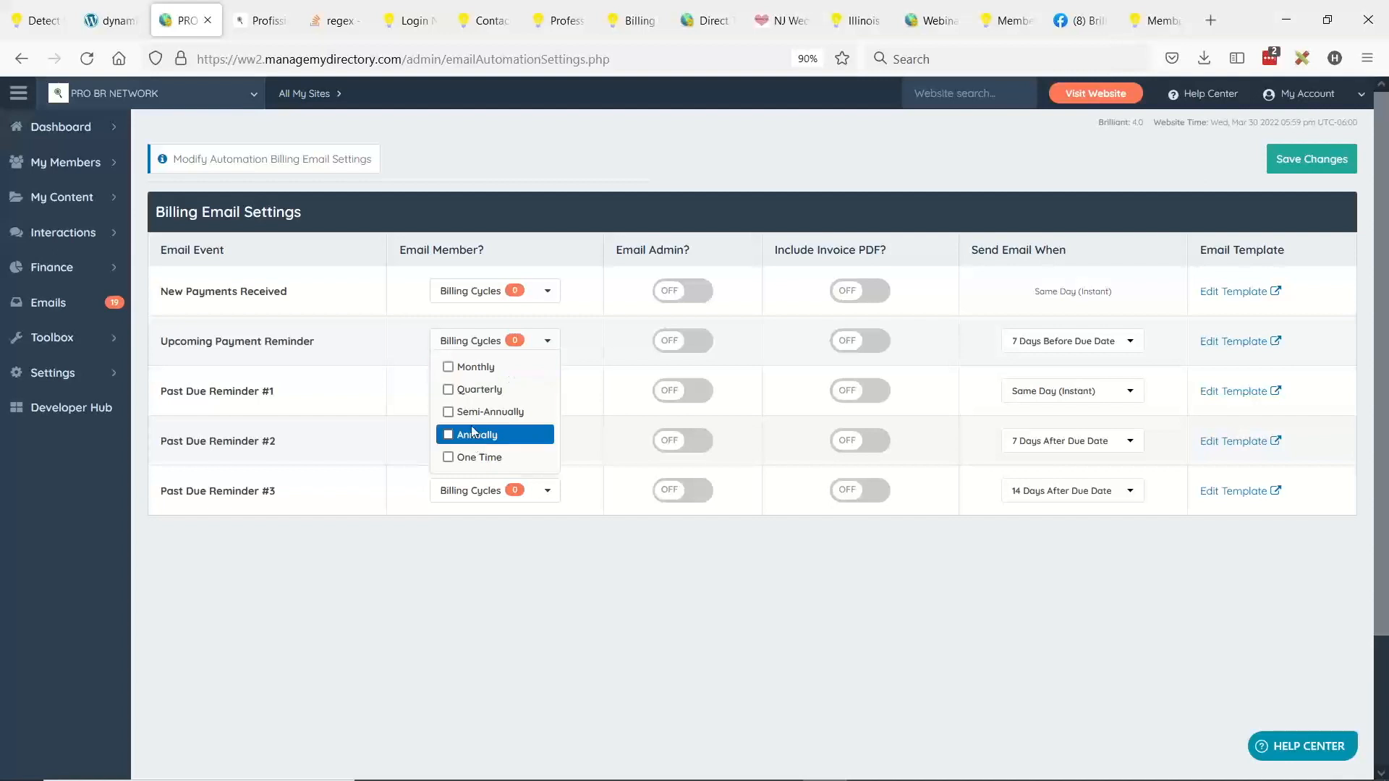
pyautogui.click(477, 367)
pyautogui.click(477, 389)
pyautogui.click(480, 412)
pyautogui.click(480, 434)
pyautogui.click(479, 455)
pyautogui.click(413, 439)
# Step: Enable member emails for Past Due Reminder #1 on all five billing cycles, from Monthly to One Time
pyautogui.click(469, 391)
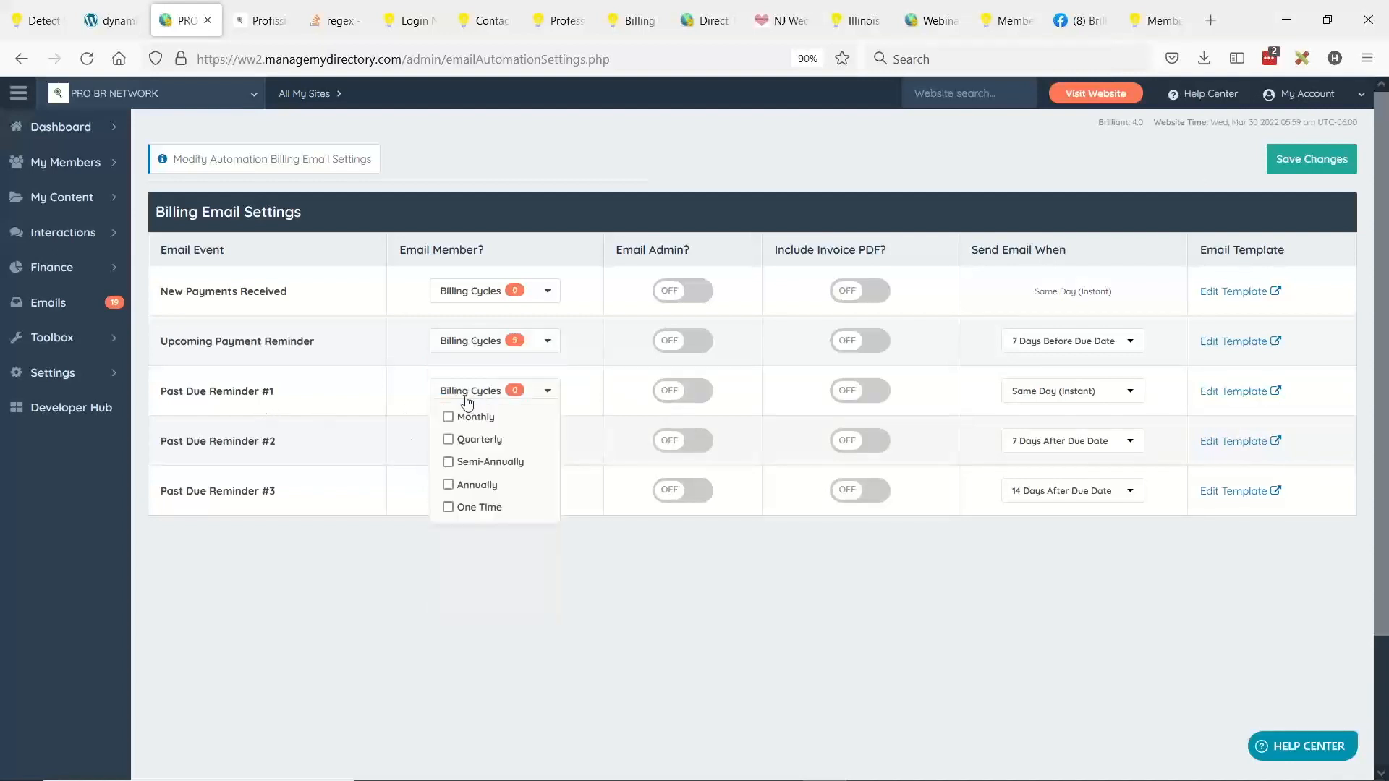
pyautogui.click(474, 420)
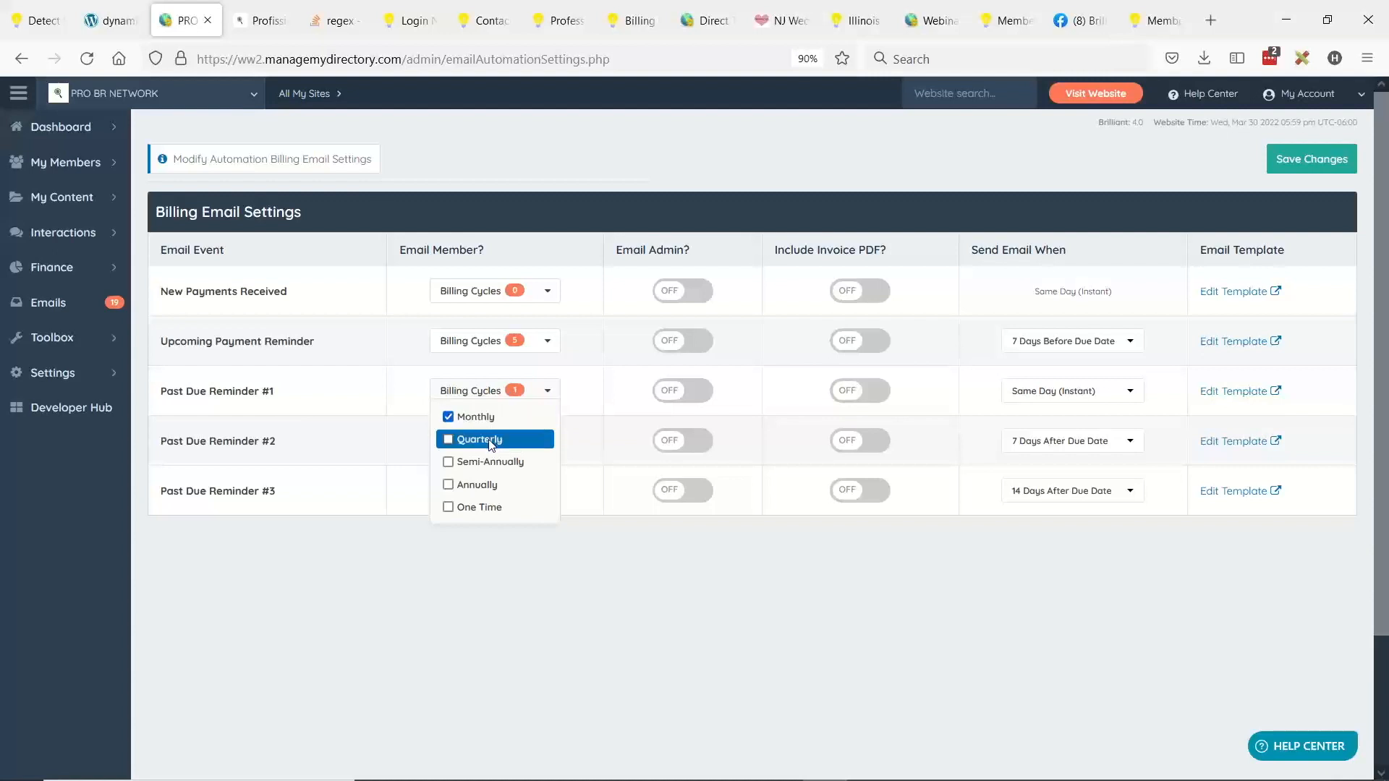
pyautogui.click(469, 439)
pyautogui.click(478, 462)
pyautogui.click(475, 484)
pyautogui.click(477, 507)
pyautogui.click(416, 412)
pyautogui.click(458, 395)
pyautogui.click(428, 396)
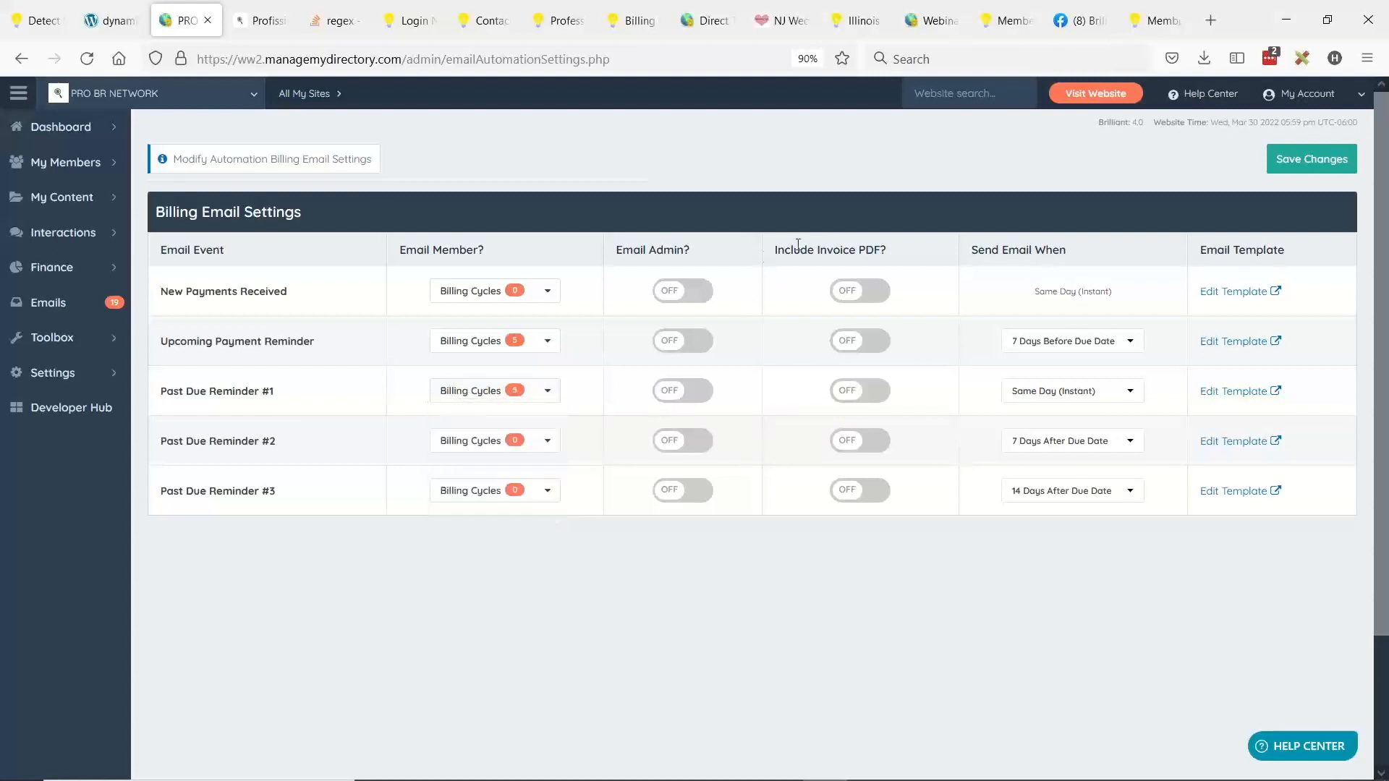
# Step: Highlight the Include Invoice PDF? and Email Admin? column headings, followed by the names of the five billing email events
pyautogui.moveTo(776, 251); pyautogui.dragTo(894, 253)
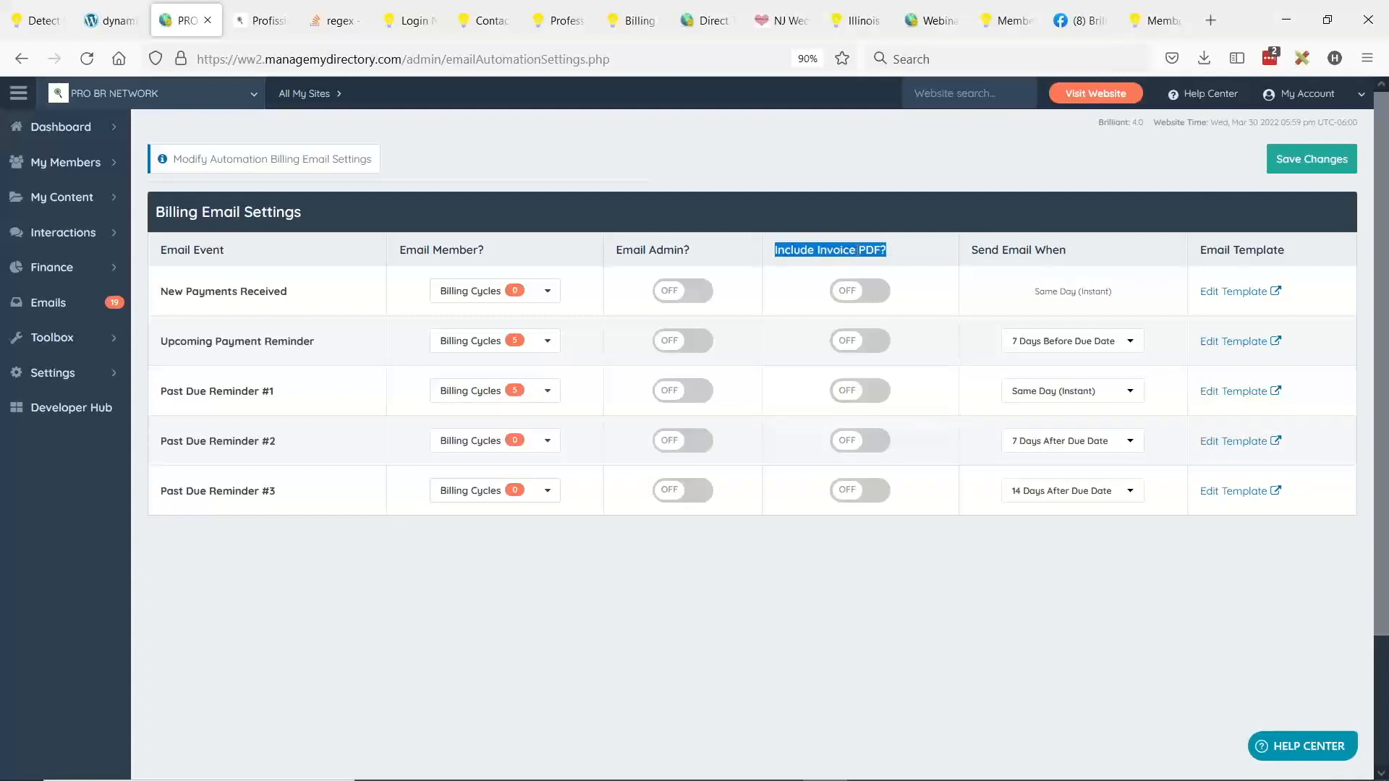
pyautogui.moveTo(616, 251); pyautogui.dragTo(699, 249)
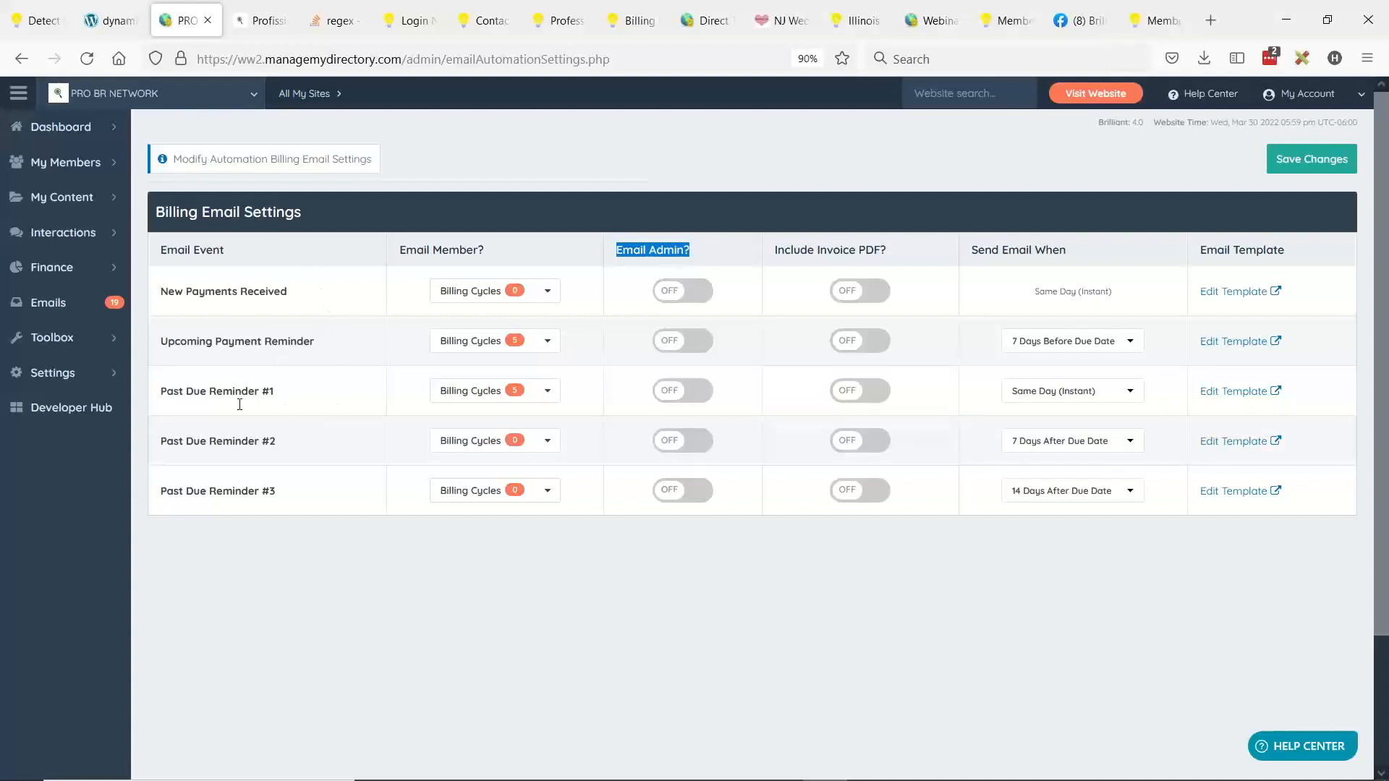
pyautogui.moveTo(168, 290); pyautogui.dragTo(282, 291)
pyautogui.moveTo(169, 340); pyautogui.dragTo(322, 345)
pyautogui.moveTo(174, 391); pyautogui.dragTo(265, 490)
pyautogui.click(187, 394)
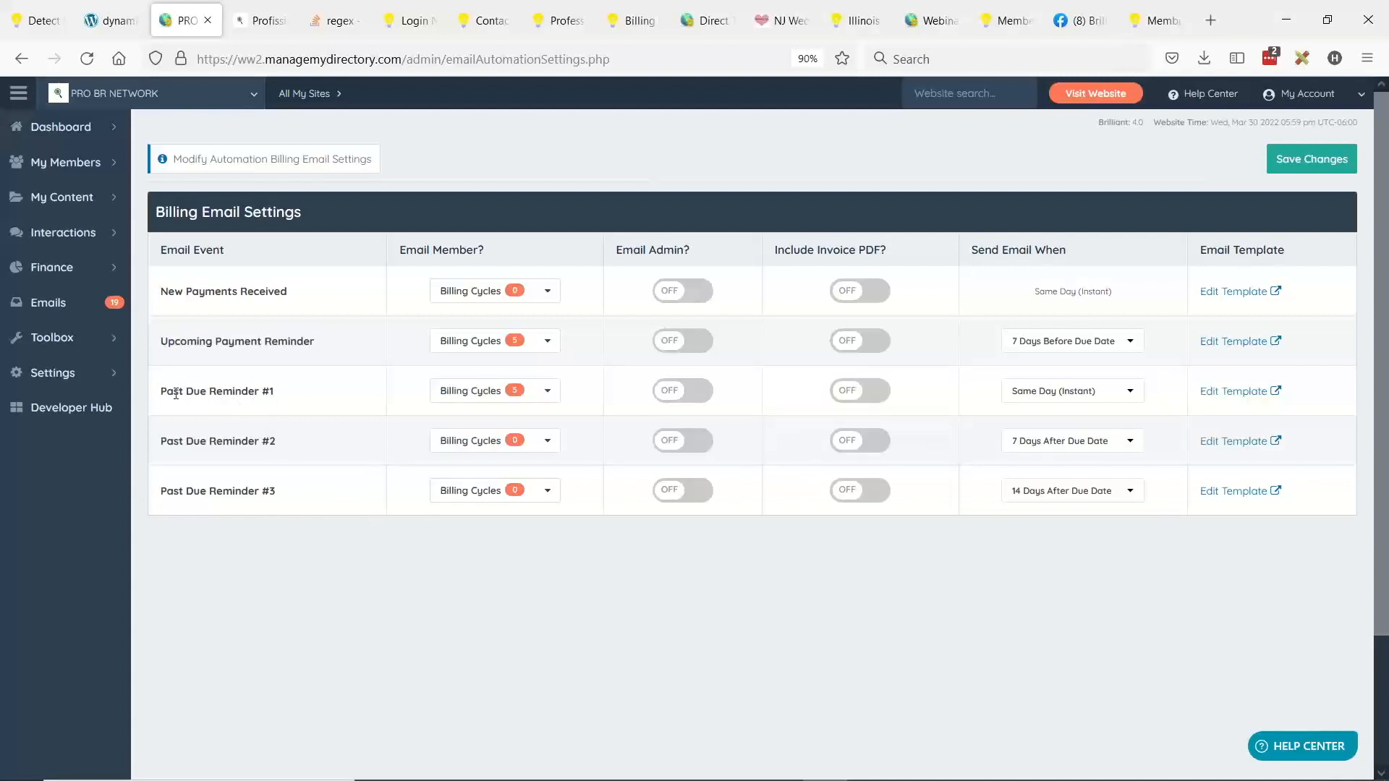
# Step: Set Past Due Reminder #1 to send 1 Day After Due Date and look through the options of Past Due Reminders #2 and #3
pyautogui.click(1106, 394)
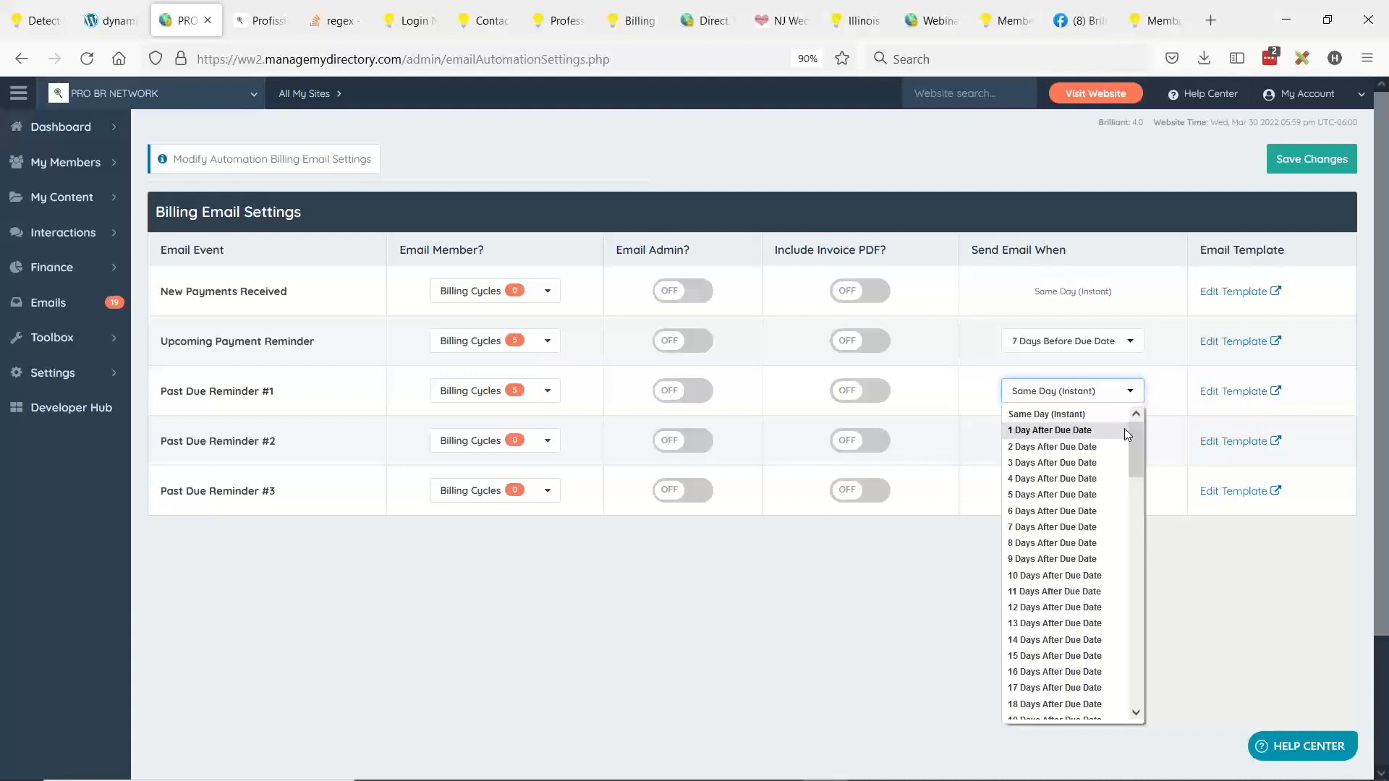
pyautogui.click(1068, 435)
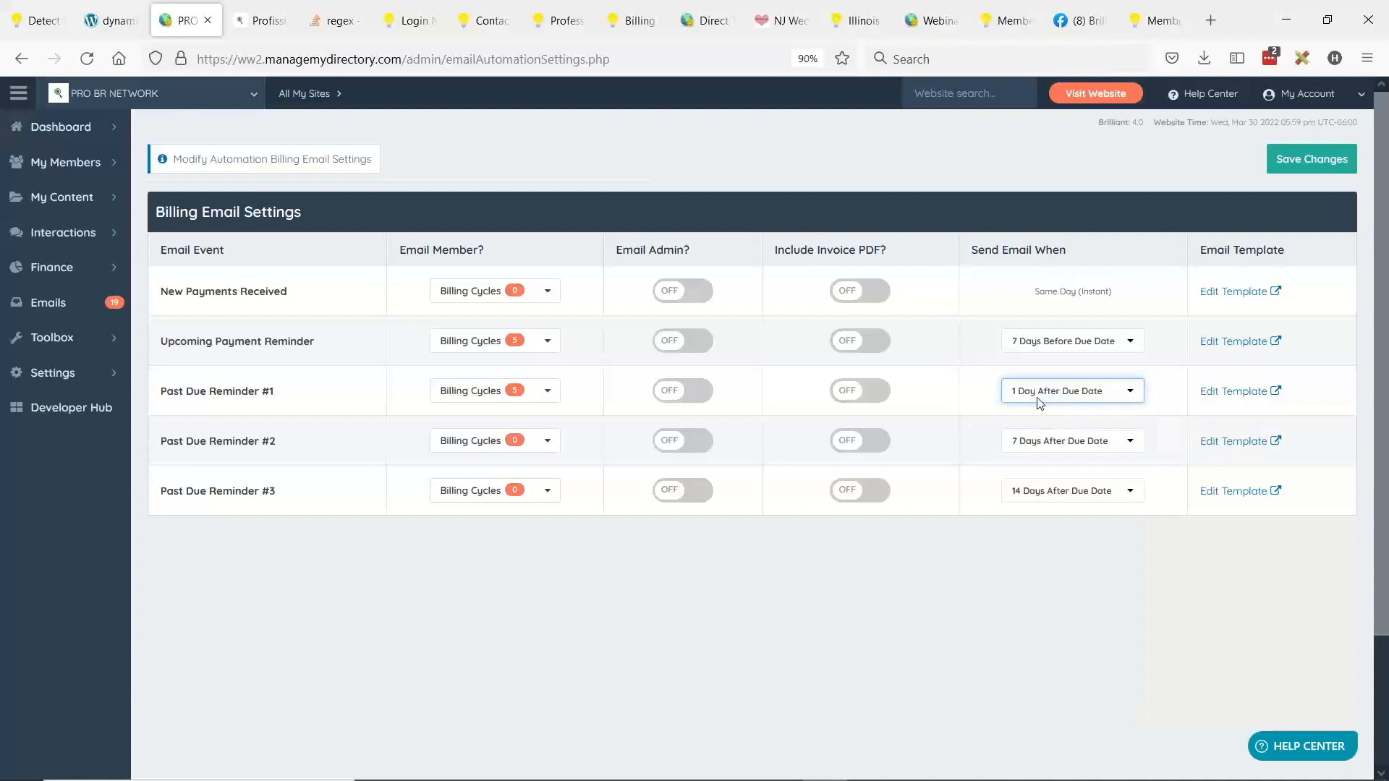
pyautogui.click(1056, 440)
pyautogui.click(962, 553)
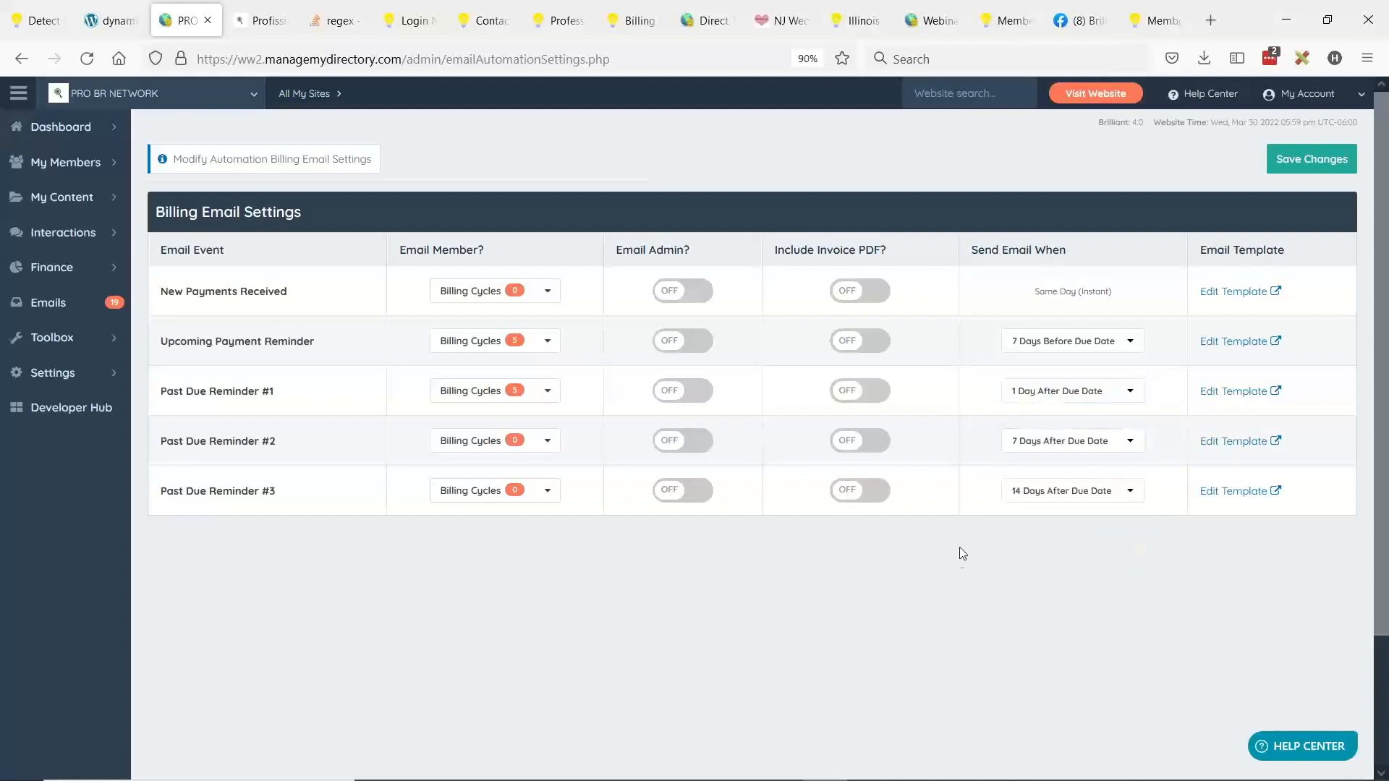
pyautogui.click(1053, 496)
pyautogui.scroll(-1, 1041, 448)
pyautogui.click(976, 498)
pyautogui.click(449, 491)
pyautogui.click(589, 514)
# Step: Open the email template of the Upcoming Payment Reminder and preview the invoice_reminder_notice_first message
pyautogui.click(1228, 349)
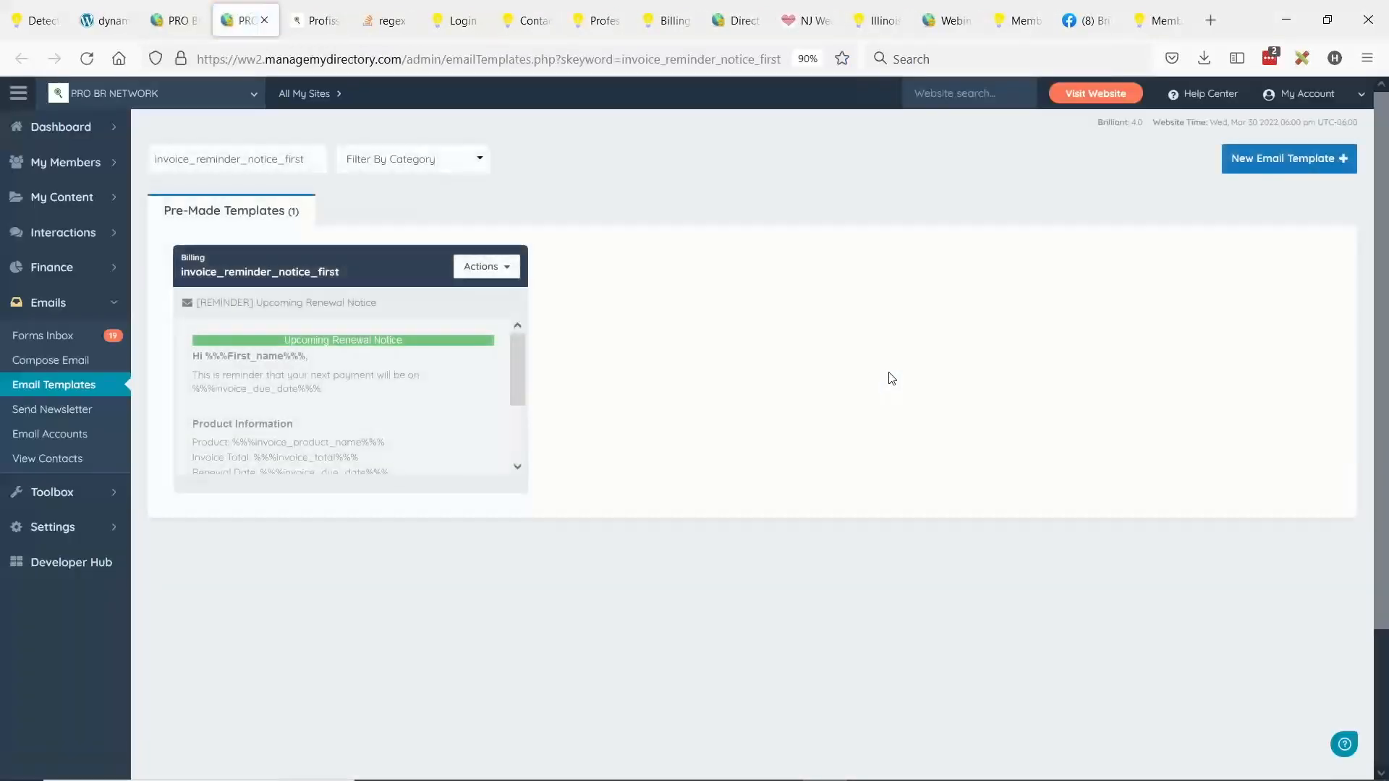
pyautogui.click(483, 266)
pyautogui.click(483, 266)
pyautogui.click(483, 267)
pyautogui.click(427, 292)
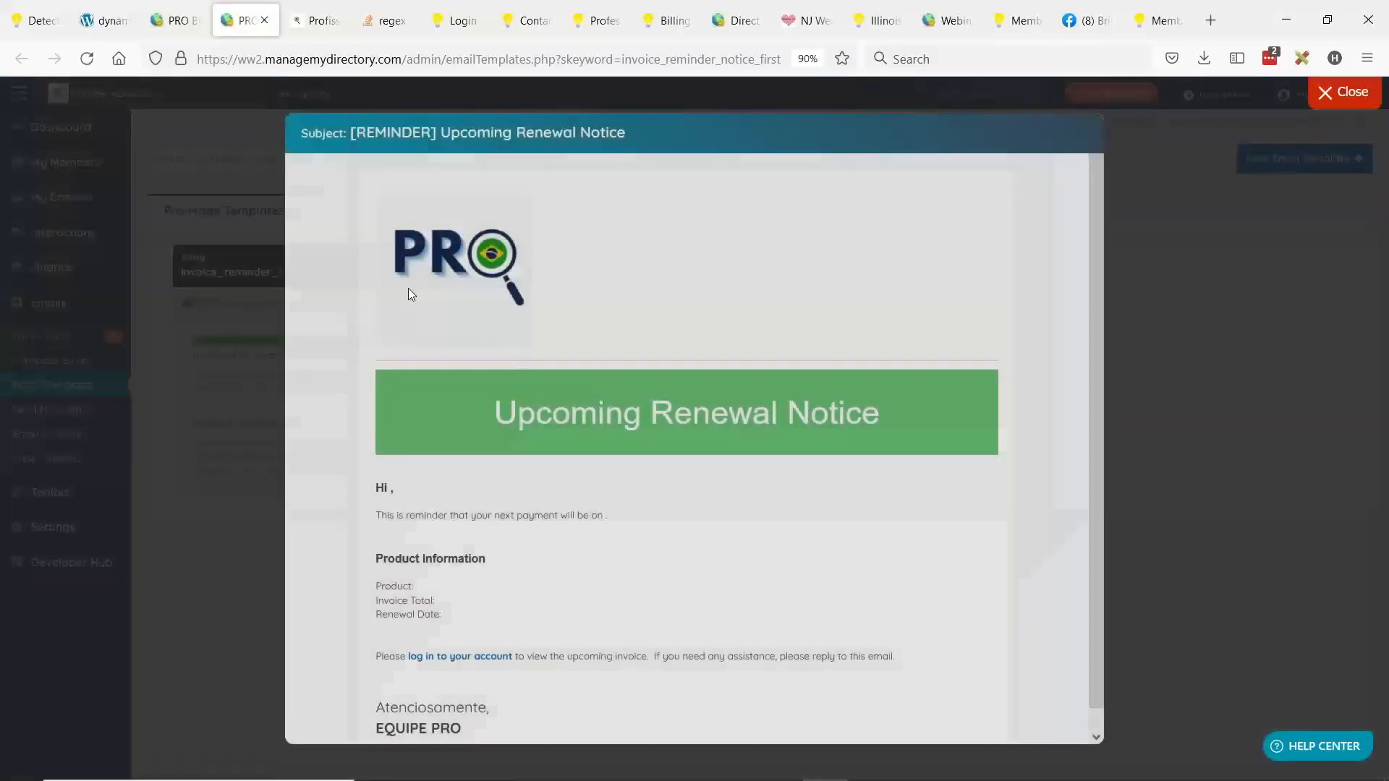
pyautogui.scroll(-1, 317, 359)
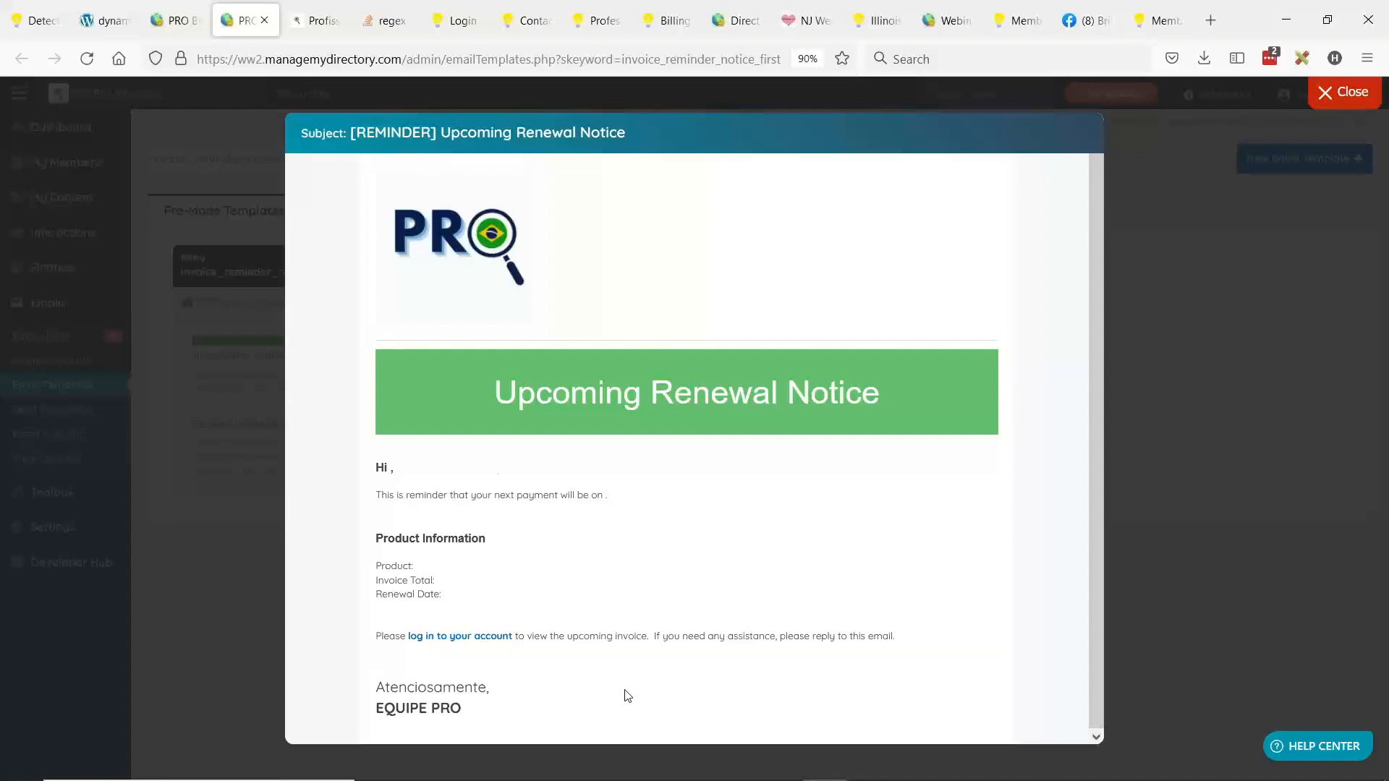
# Step: Return to the Billing Reminder Emails add-on page and select its full web address
pyautogui.click(665, 20)
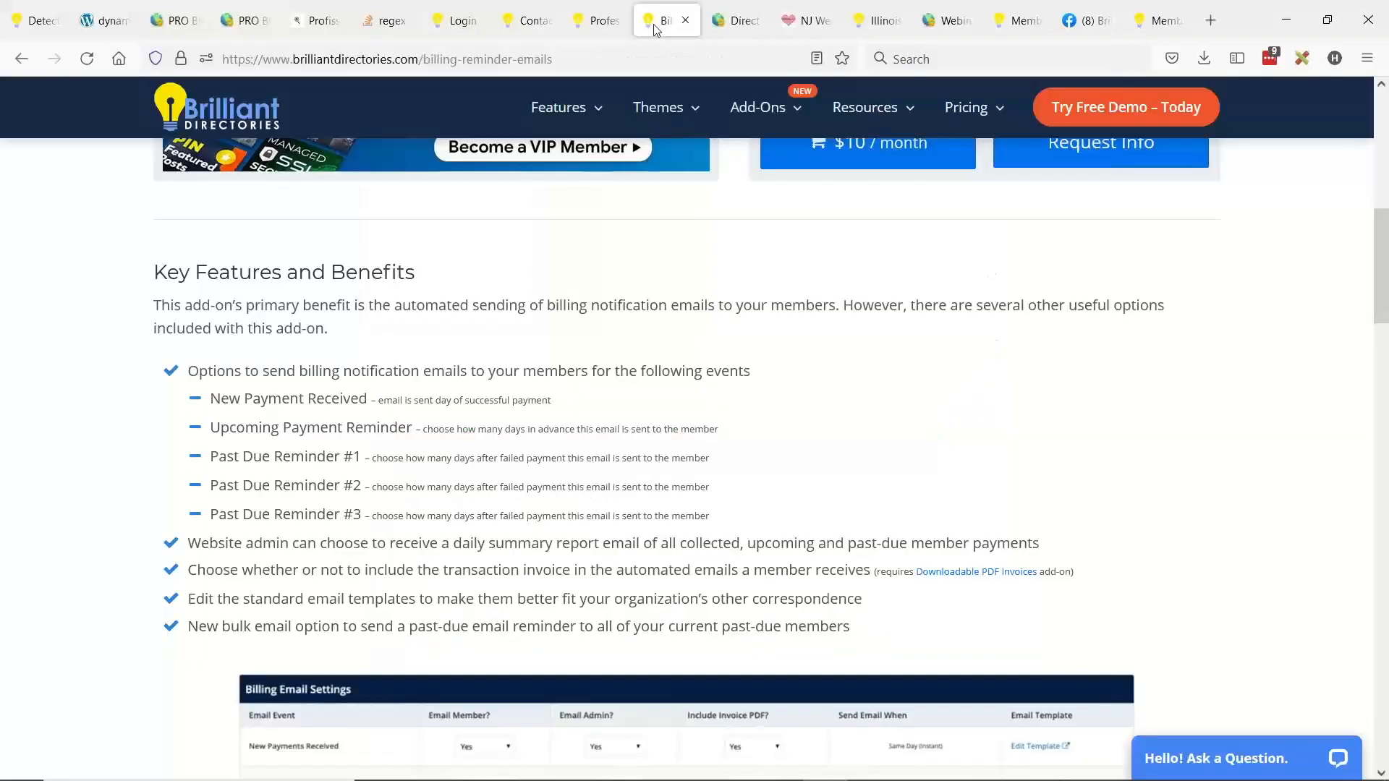
pyautogui.click(457, 58)
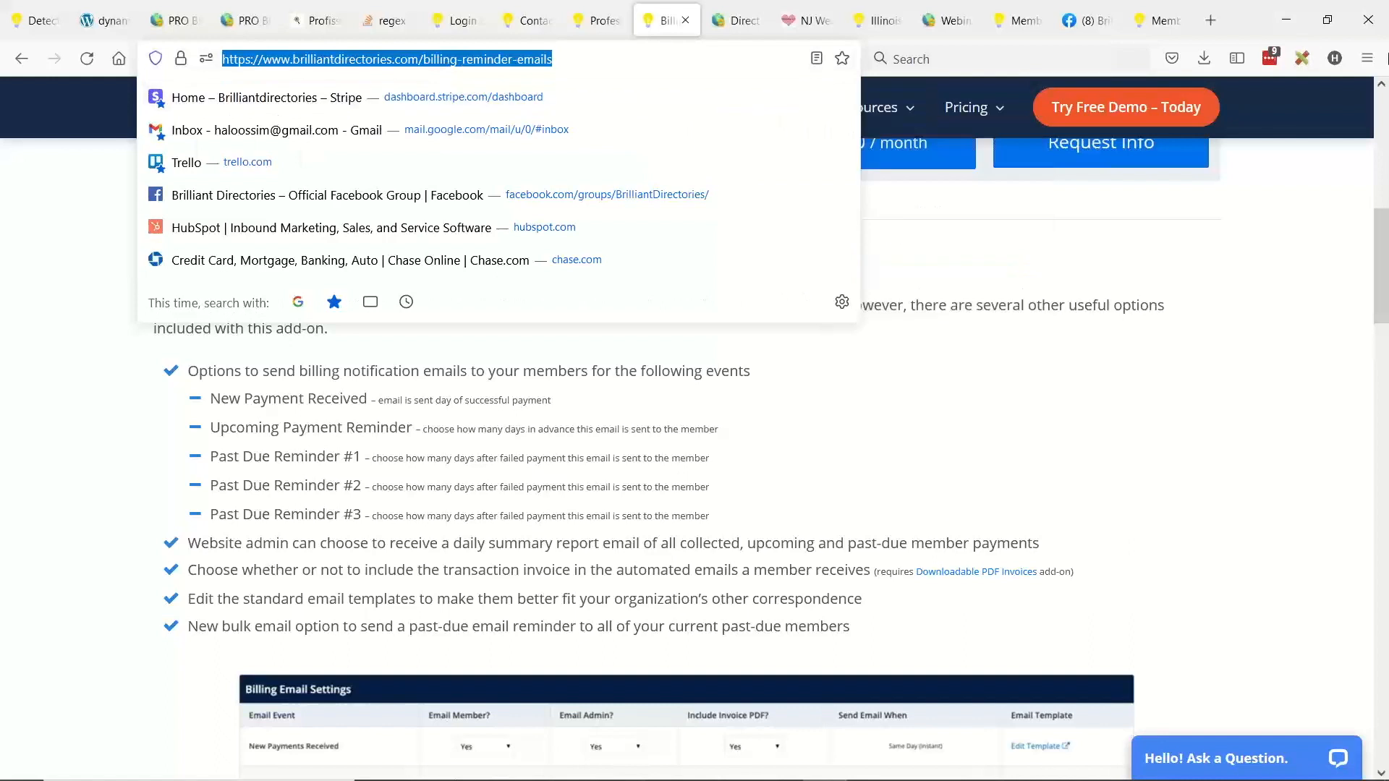
pyautogui.hotkey('alt', 'Tab')
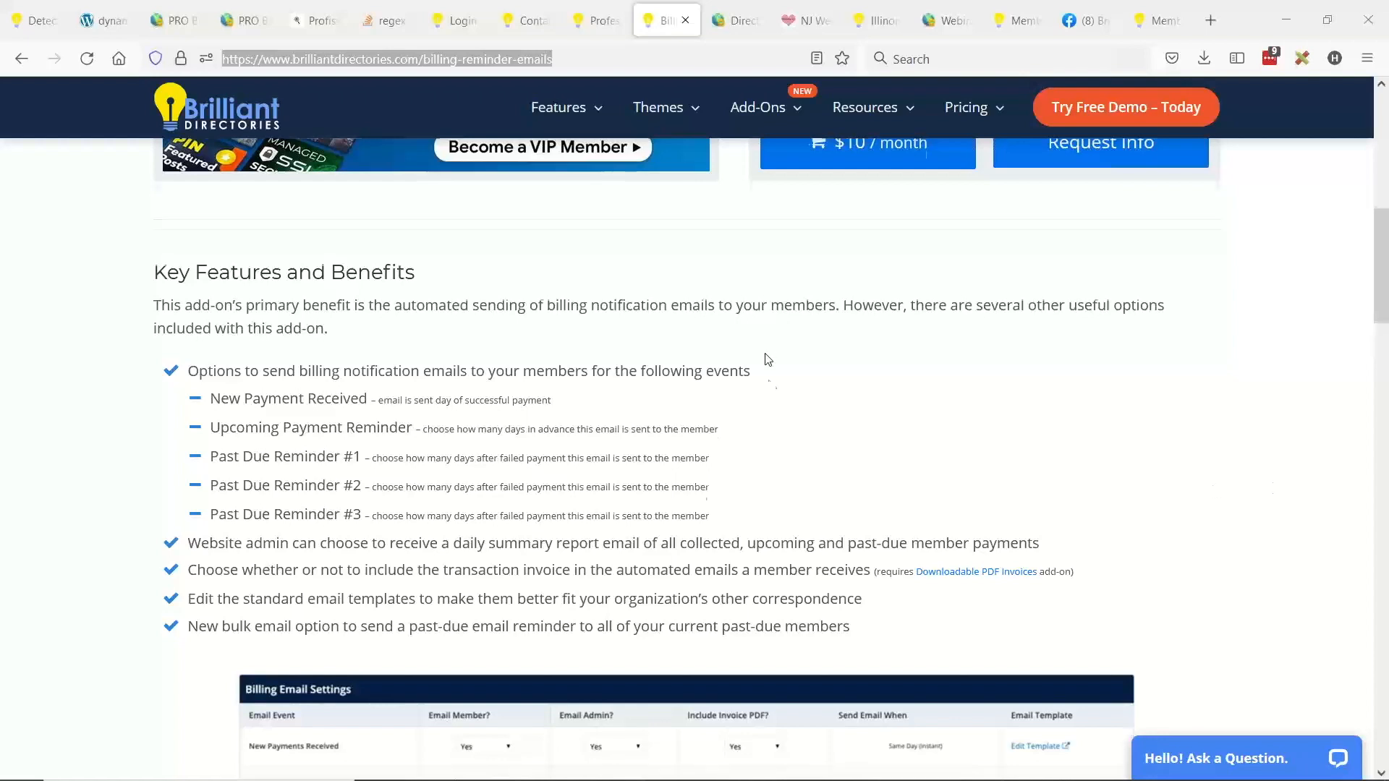
# Step: Look over the introduction of the Billing Reminder Emails add-on page and switch to the presentation slide
pyautogui.scroll(7, 940, 434)
pyautogui.scroll(-1, 1021, 455)
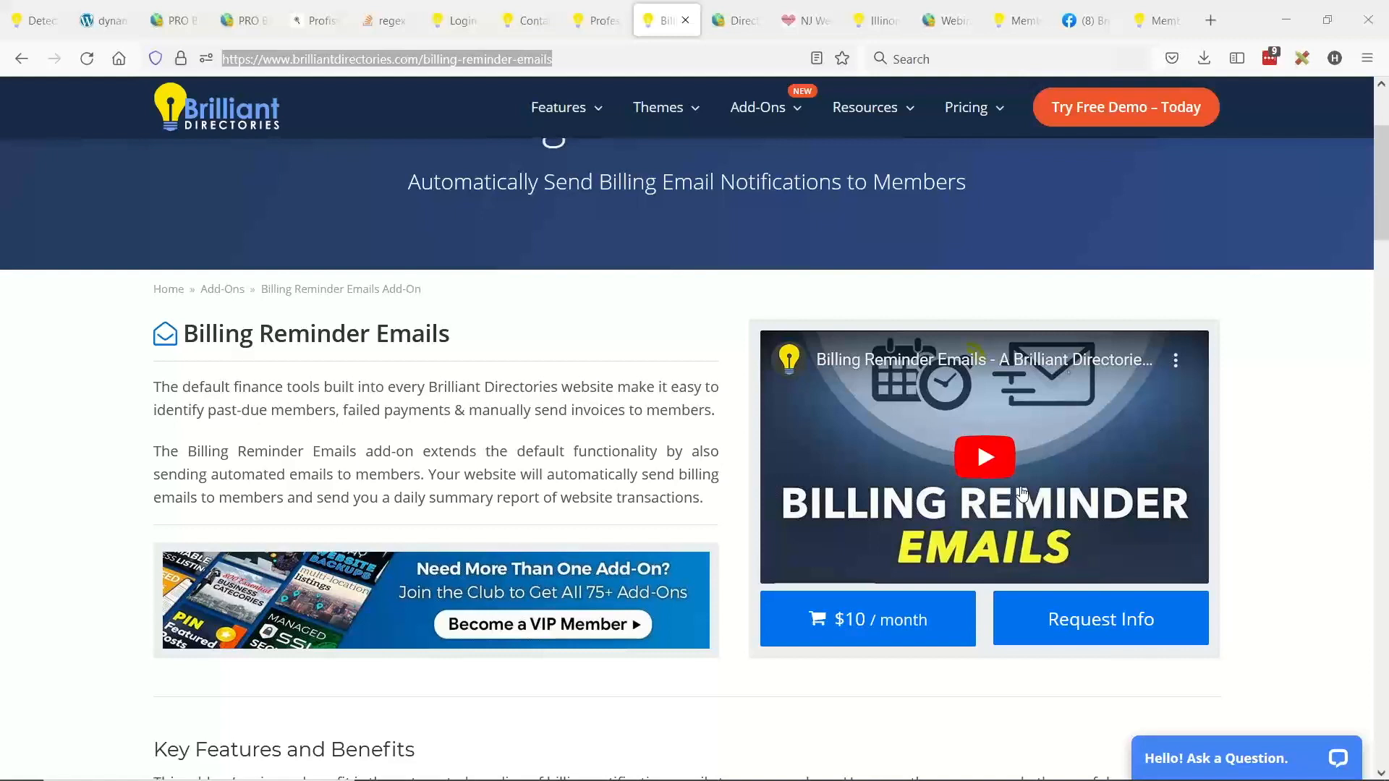
pyautogui.click(599, 405)
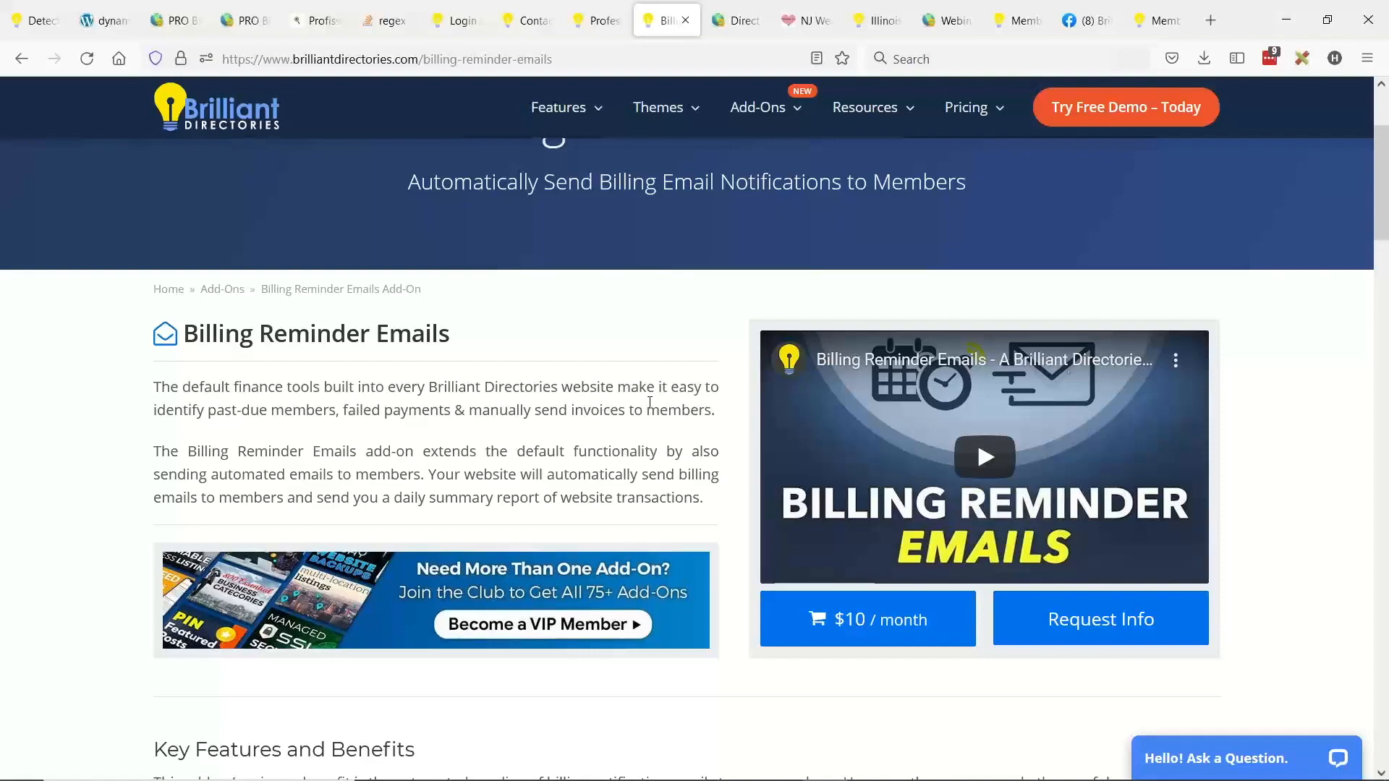
pyautogui.scroll(3, 646, 411)
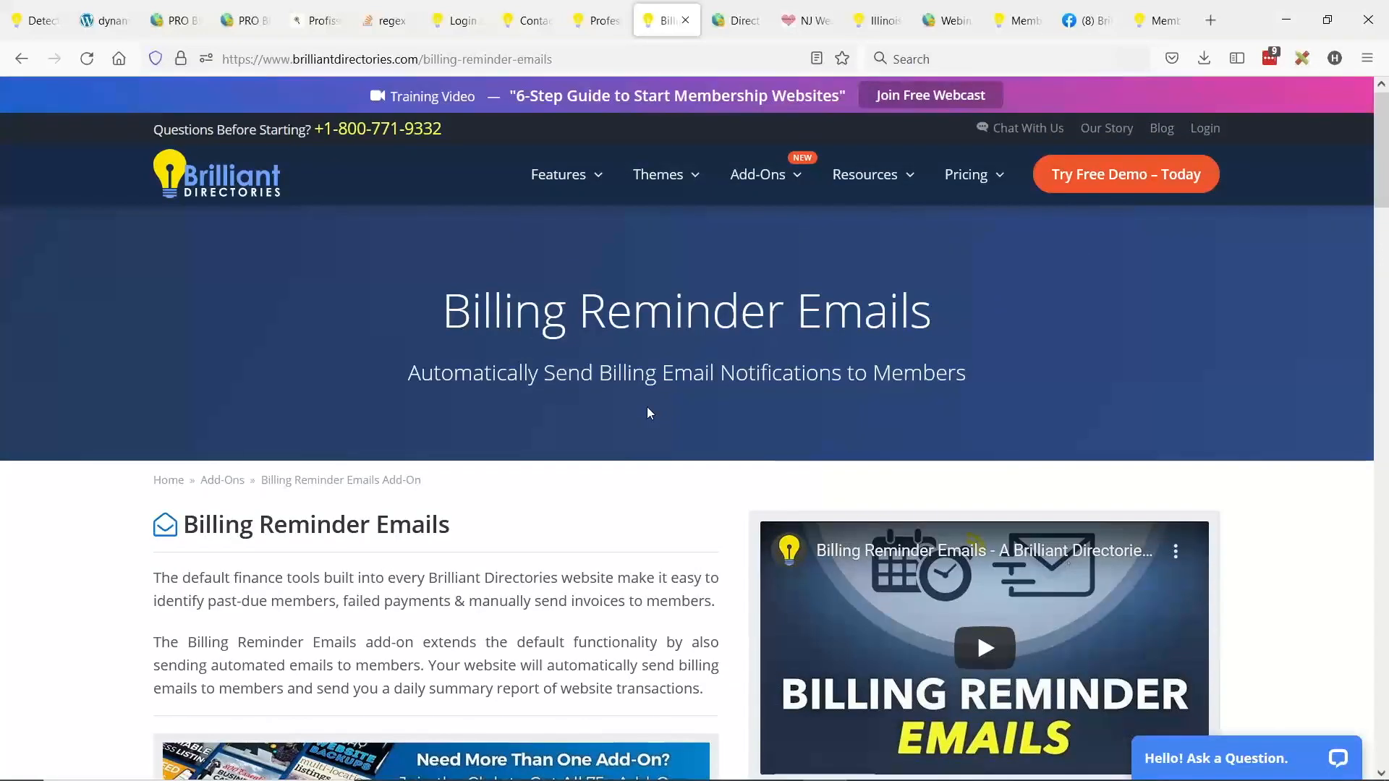
pyautogui.hotkey('alt', 'Tab')
pyautogui.press('Tab')
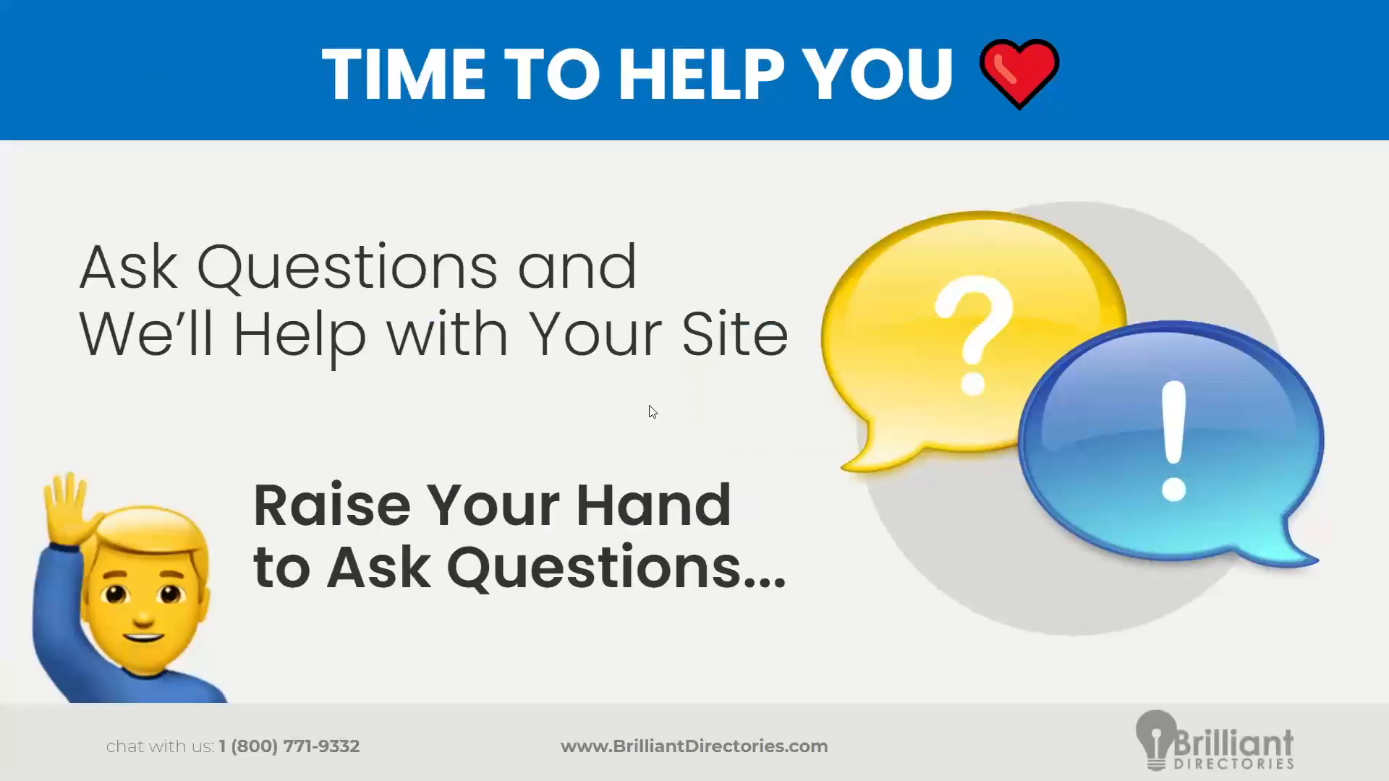
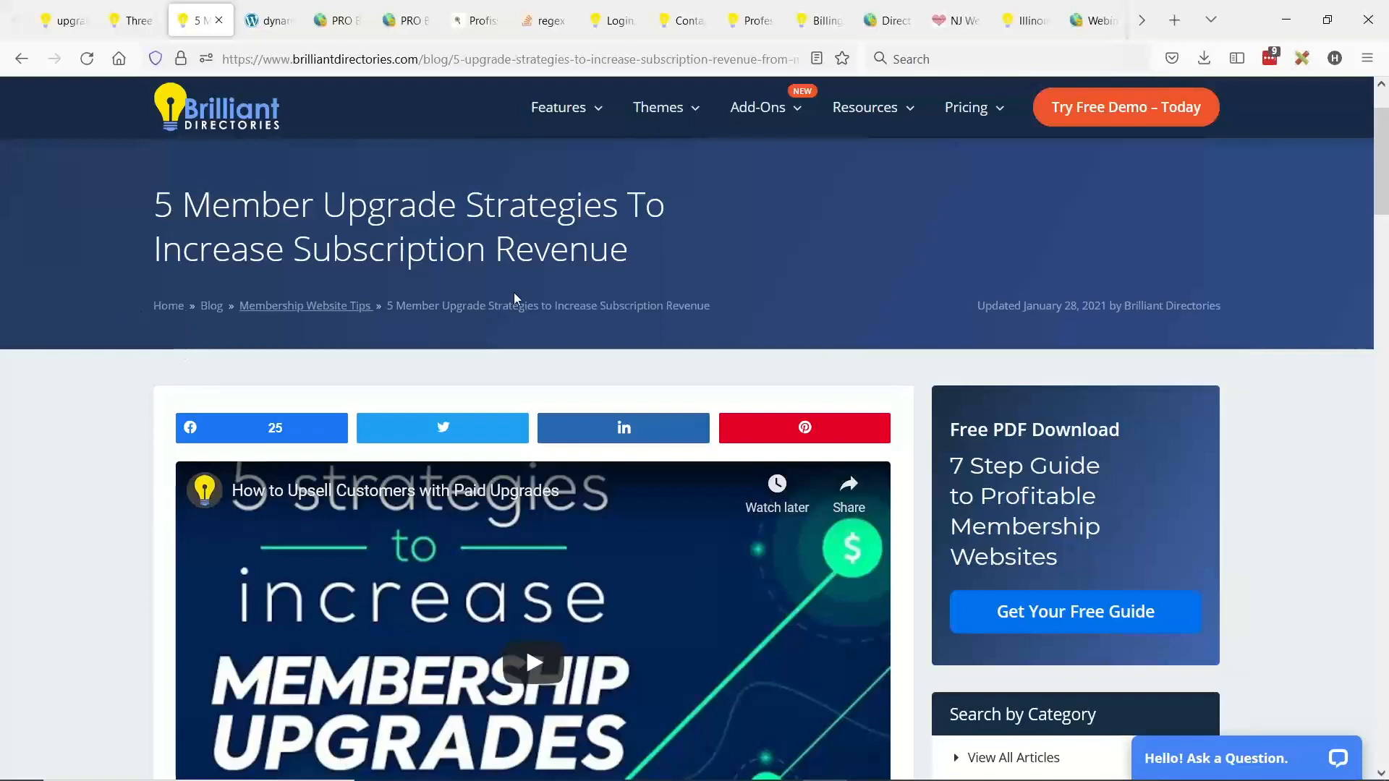
# Step: Load demobootstrap.com in the browser tab holding the demo website's blog page
pyautogui.scroll(2, 615, 282)
pyautogui.click(742, 16)
pyautogui.hotkey('ctrl', 'a')
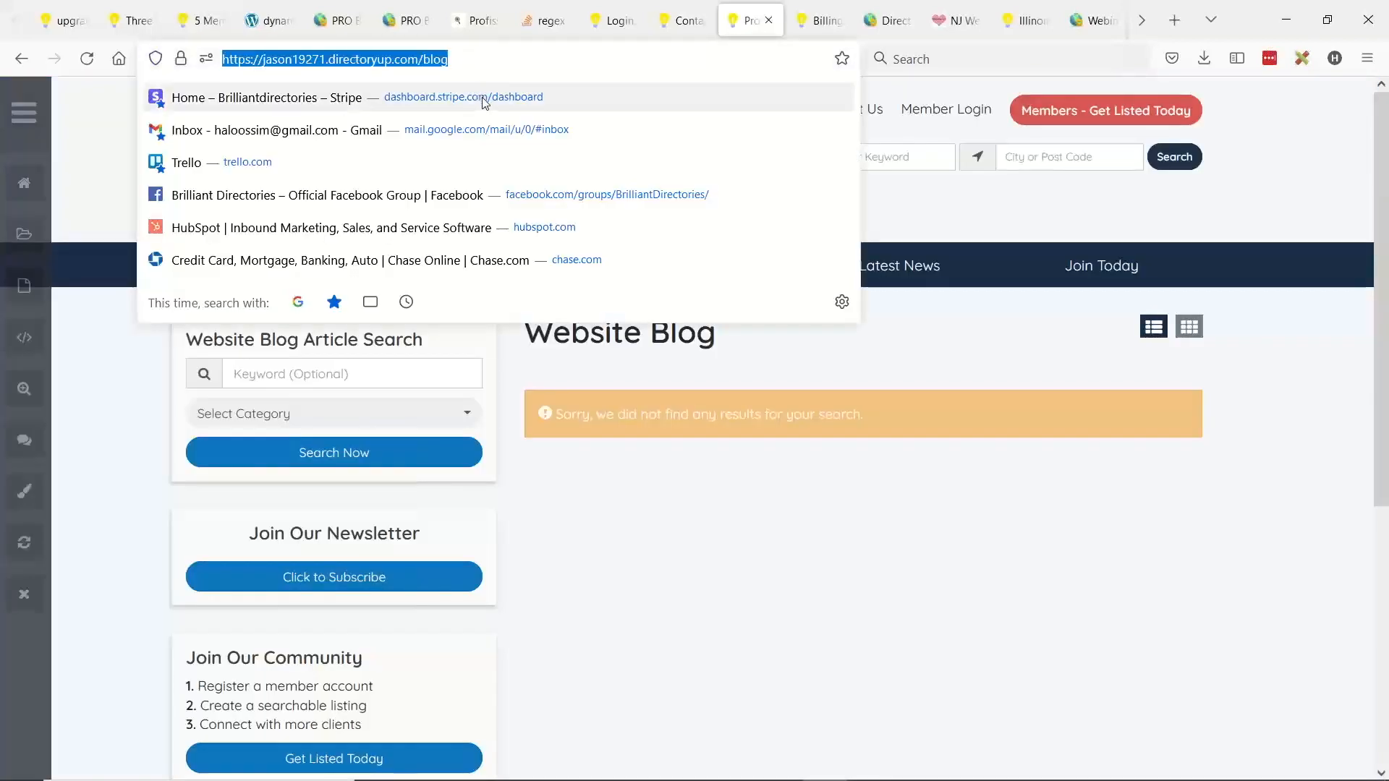
pyautogui.write('demo')
pyautogui.press('Down')
pyautogui.press('Return')
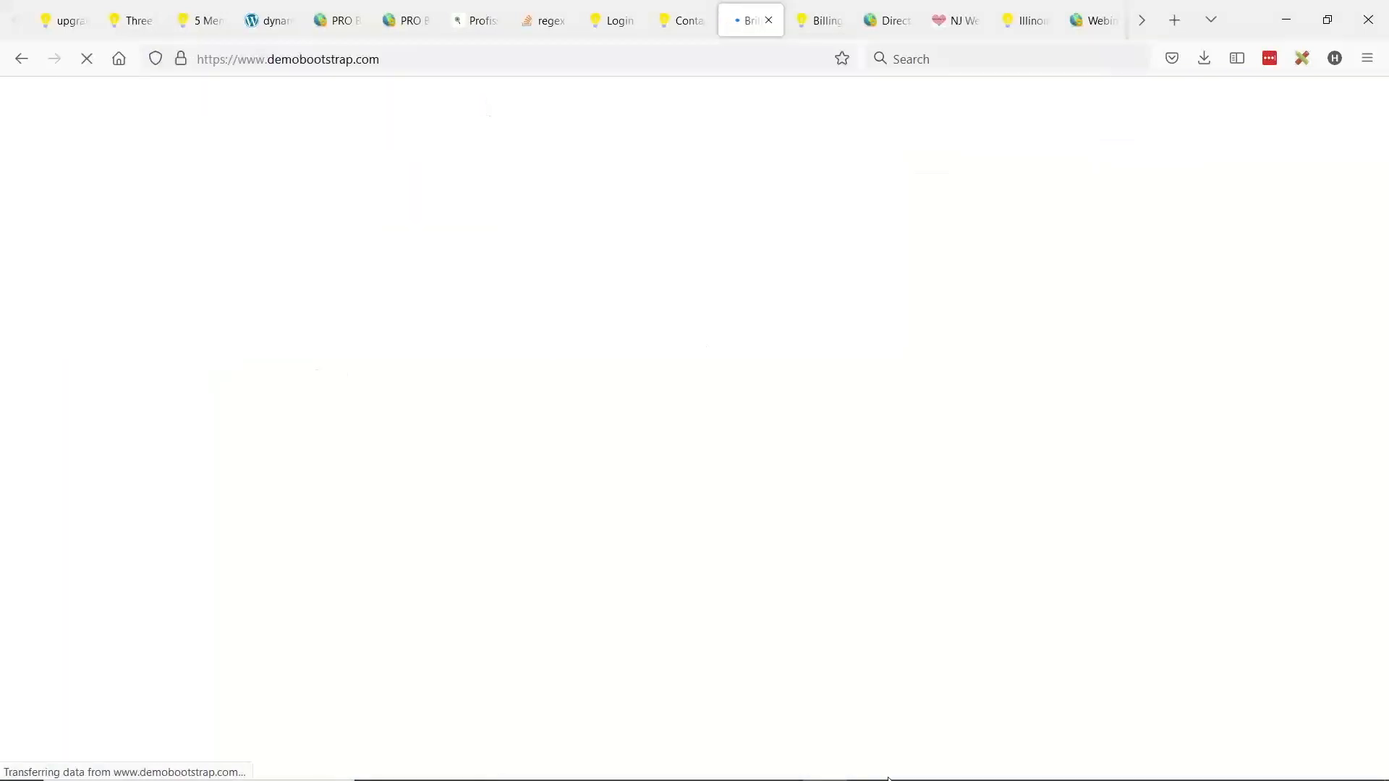
# Step: Switch to Notepad, move its window over the middle of the page and write the note "--- Marketing Deck/Kit"
pyautogui.moveTo(707, 742)
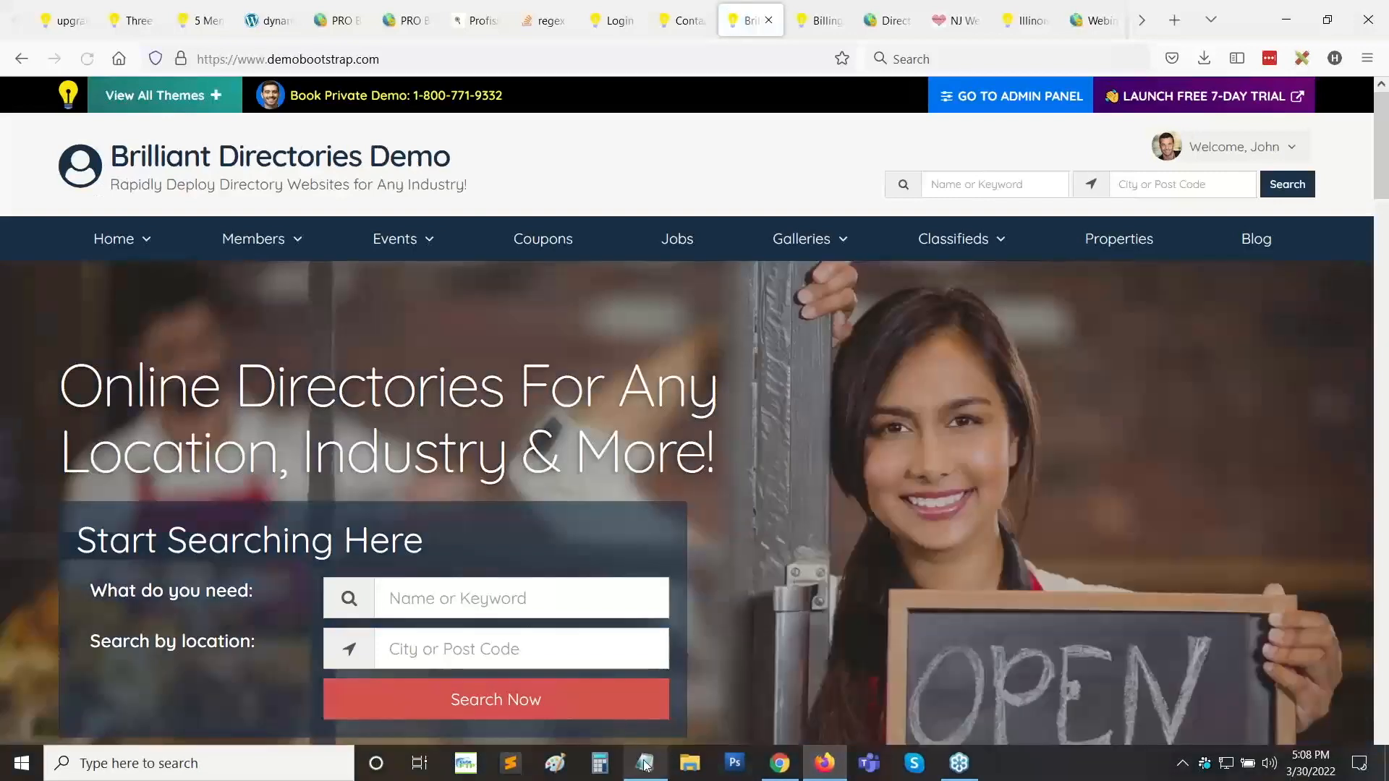
pyautogui.click(645, 763)
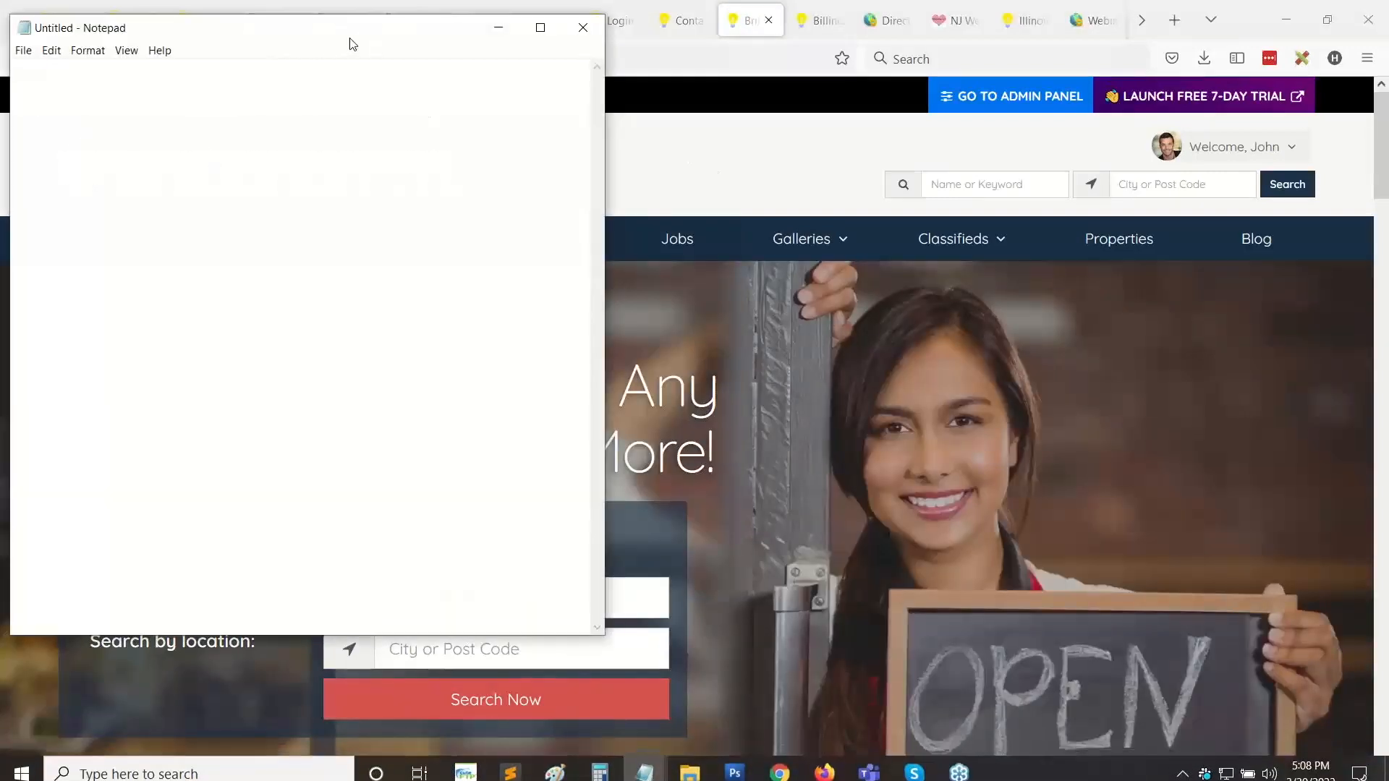
pyautogui.moveTo(348, 36); pyautogui.dragTo(697, 130)
pyautogui.write('--- ')
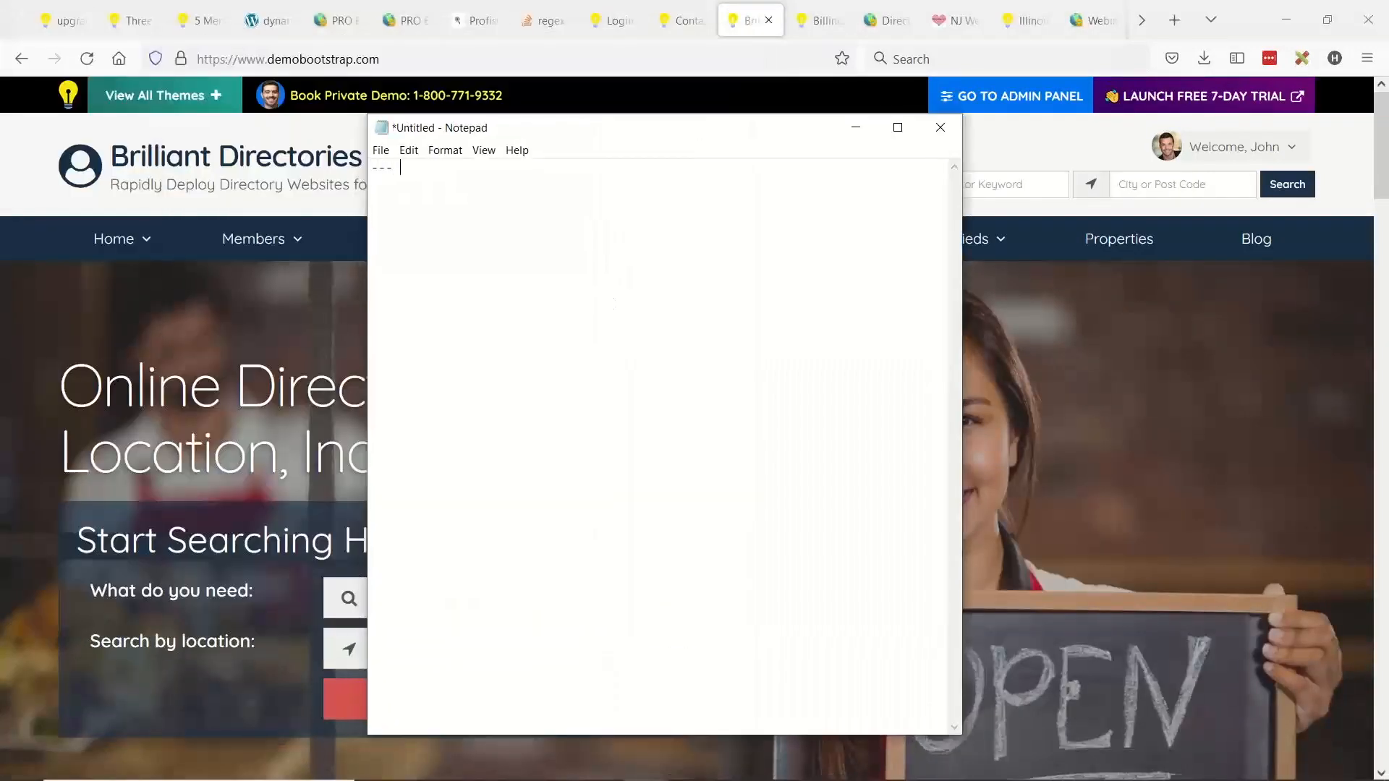
pyautogui.write('Marketing')
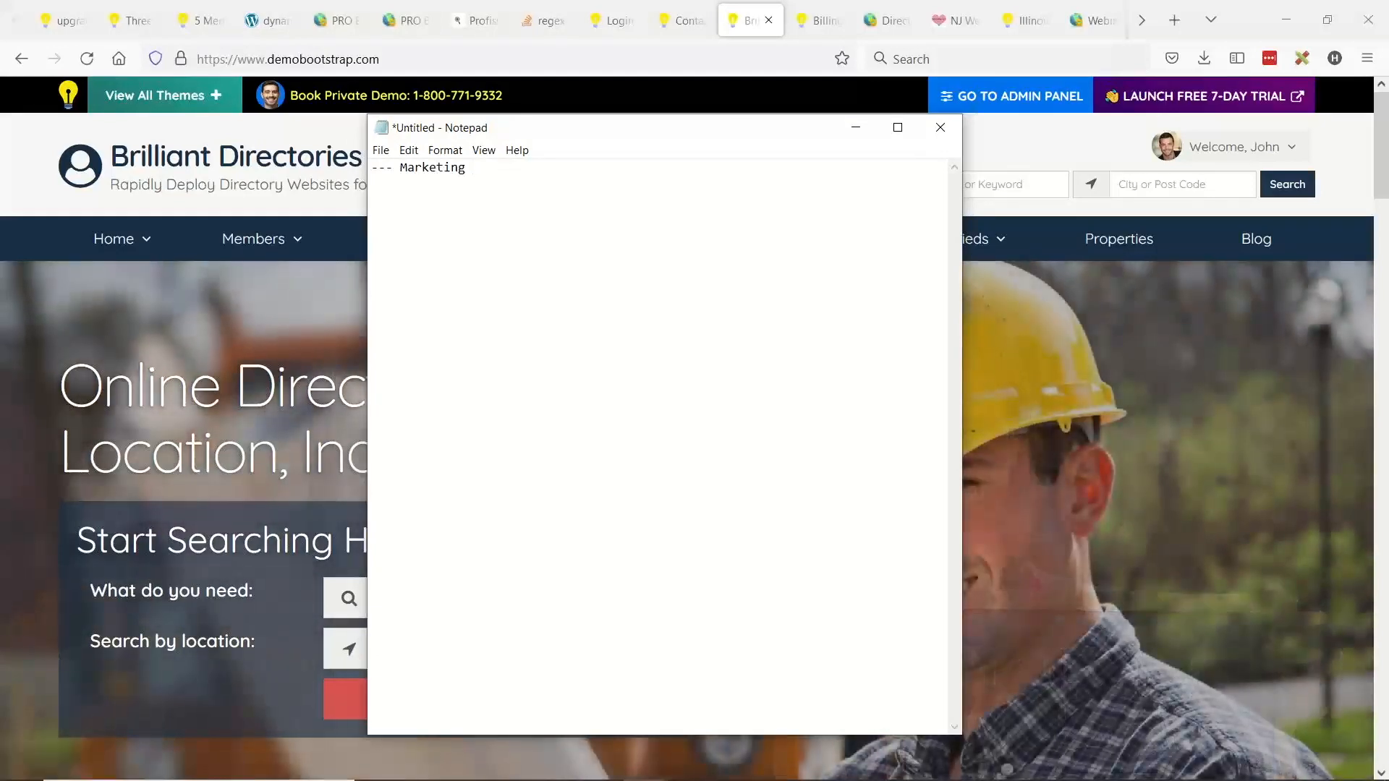
pyautogui.write(' Deck')
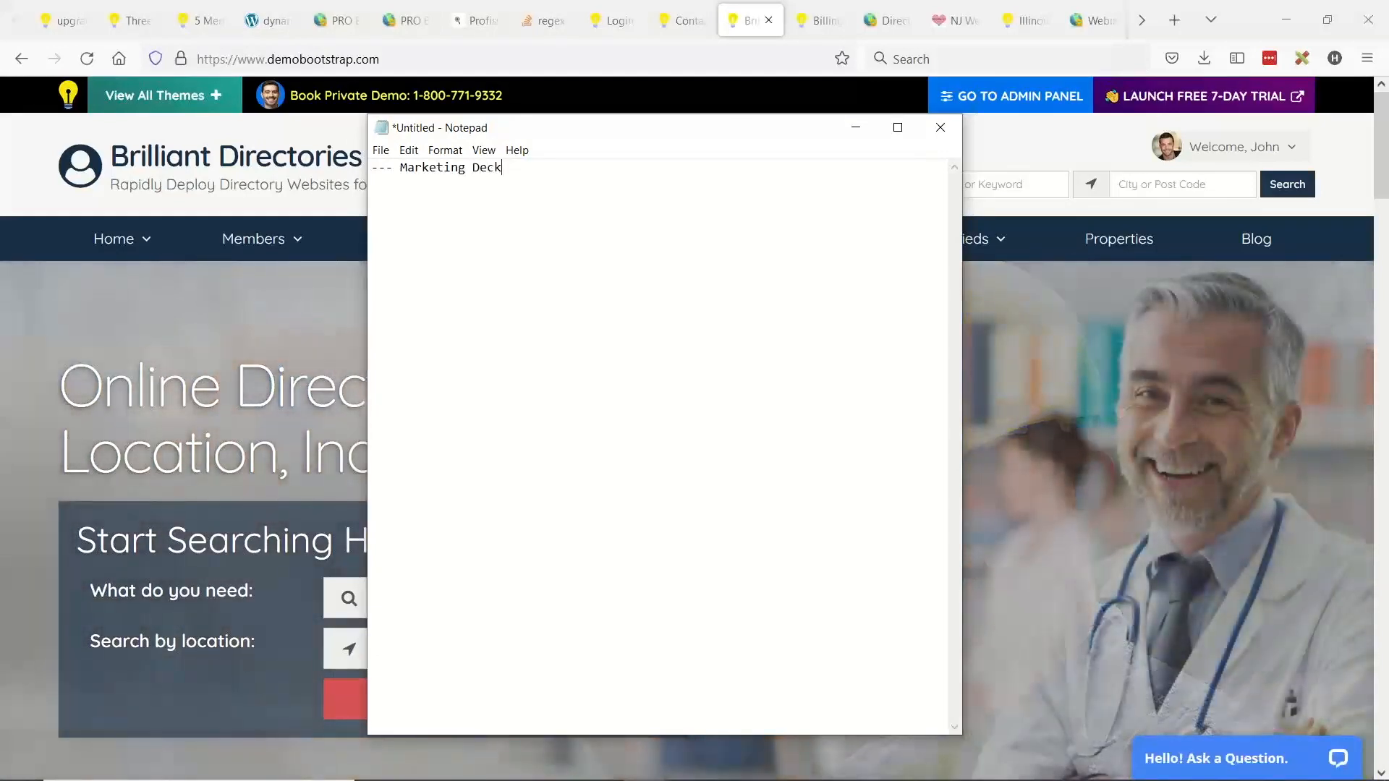
pyautogui.write('/Kit')
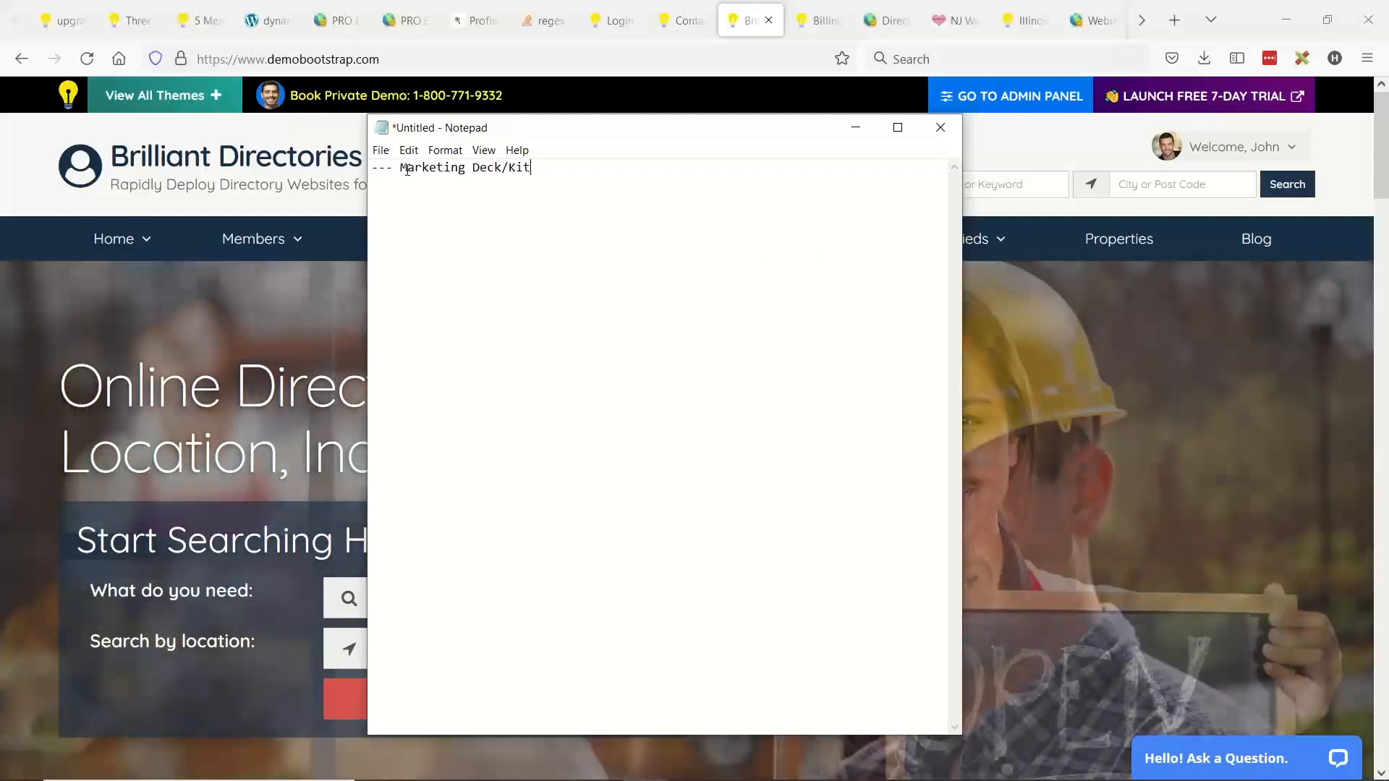
# Step: Copy "Marketing Deck/Kit" from the note and search Google for "Marketing Deck/Kit for banner advertising"
pyautogui.moveTo(400, 167); pyautogui.dragTo(582, 167)
pyautogui.hotkey('ctrl', 'c')
pyautogui.click(1063, 58)
pyautogui.hotkey('ctrl', 'v')
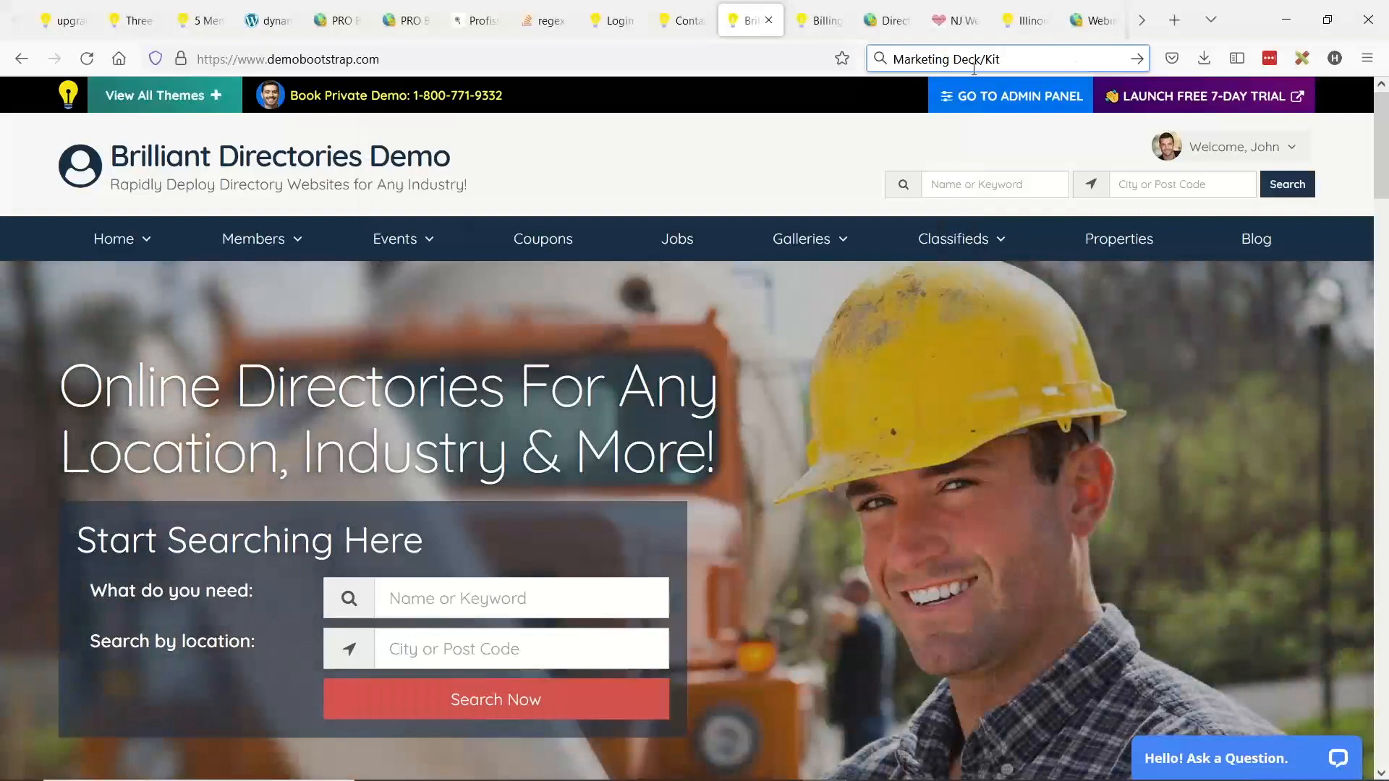
pyautogui.write('for banne')
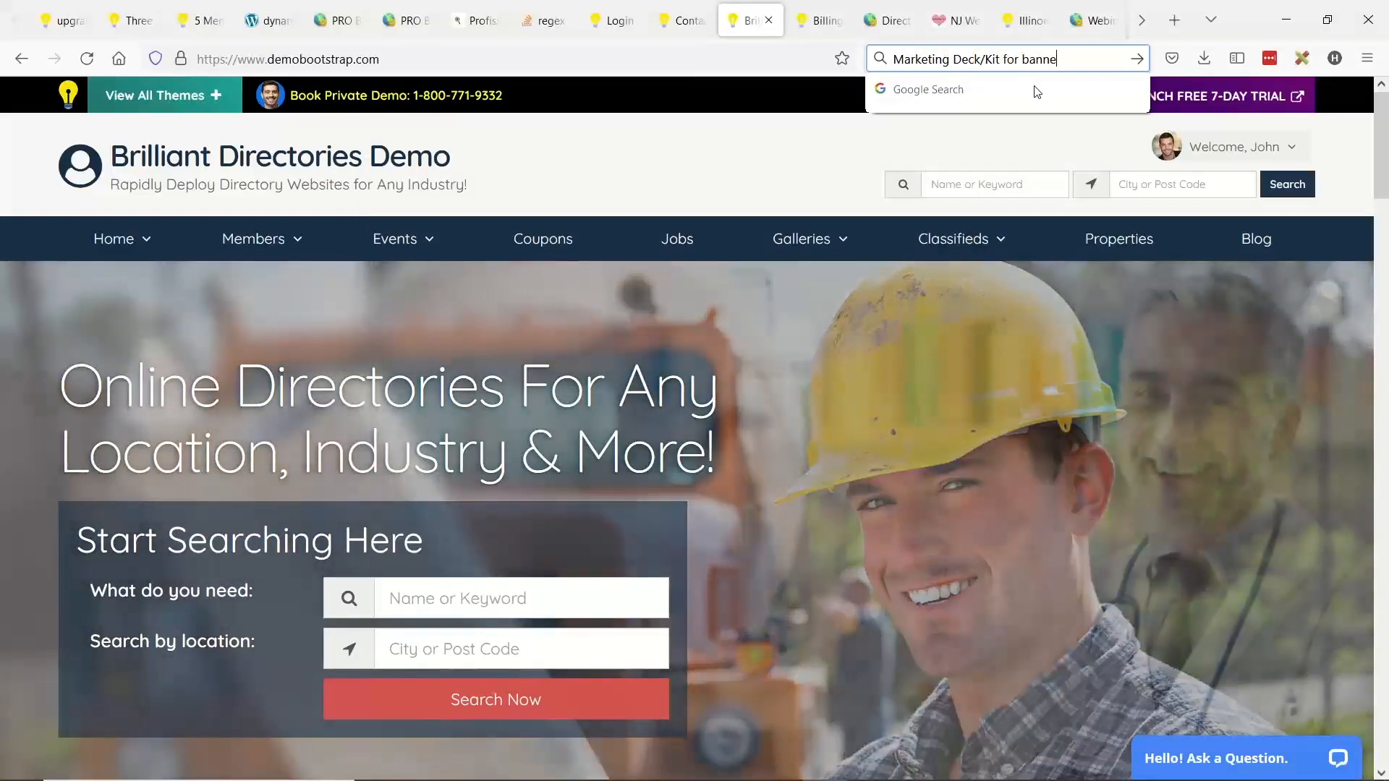
pyautogui.write('r advertising')
pyautogui.press('Return')
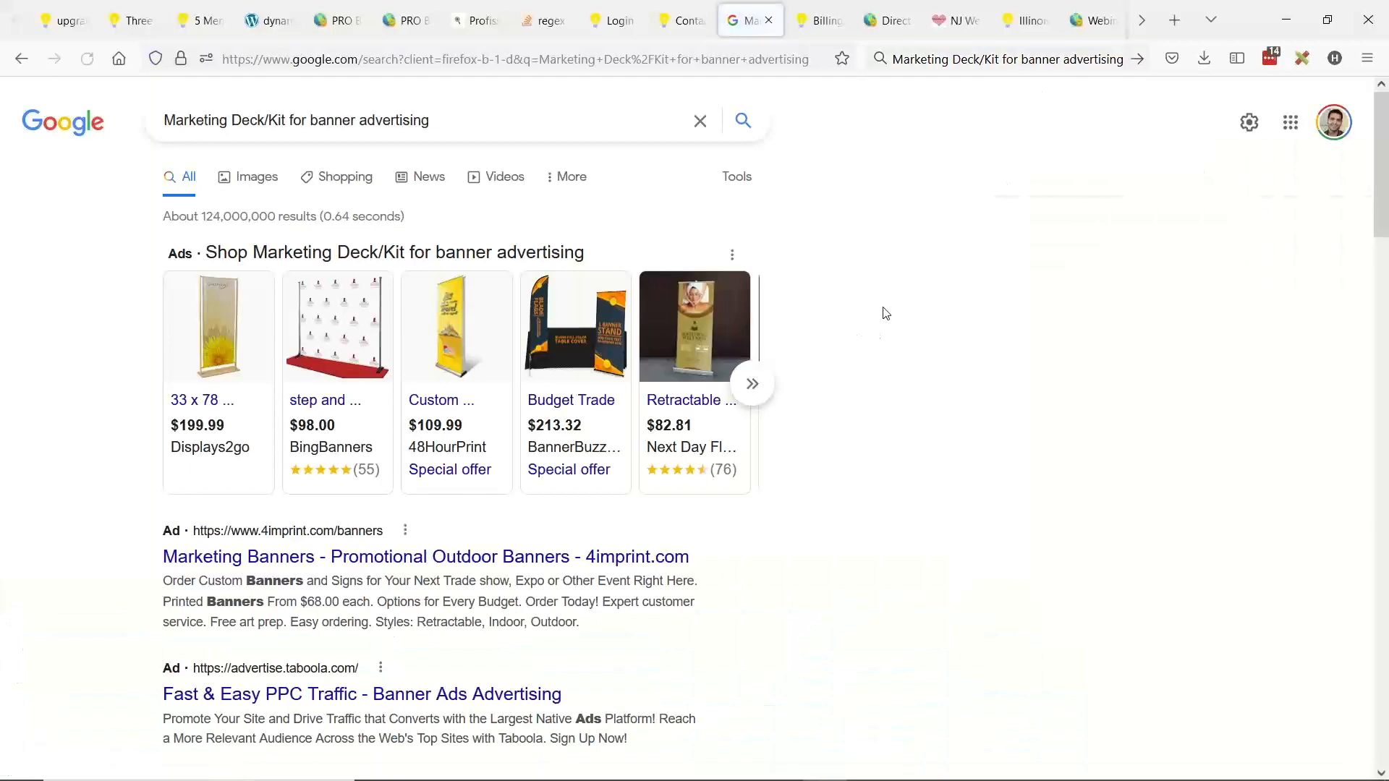
# Step: Return to the Brilliant Directories demo website's home page and open its Jobs listings
pyautogui.click(687, 23)
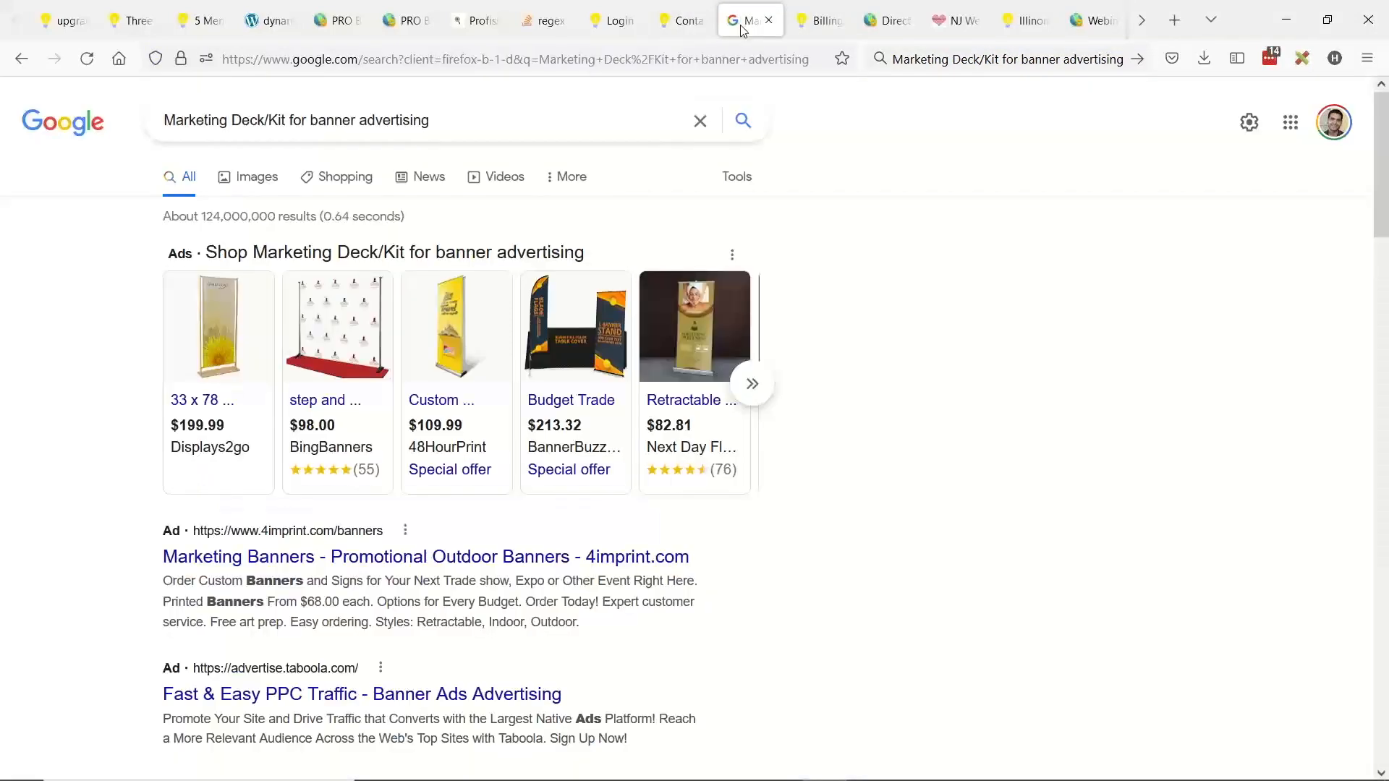
pyautogui.click(748, 22)
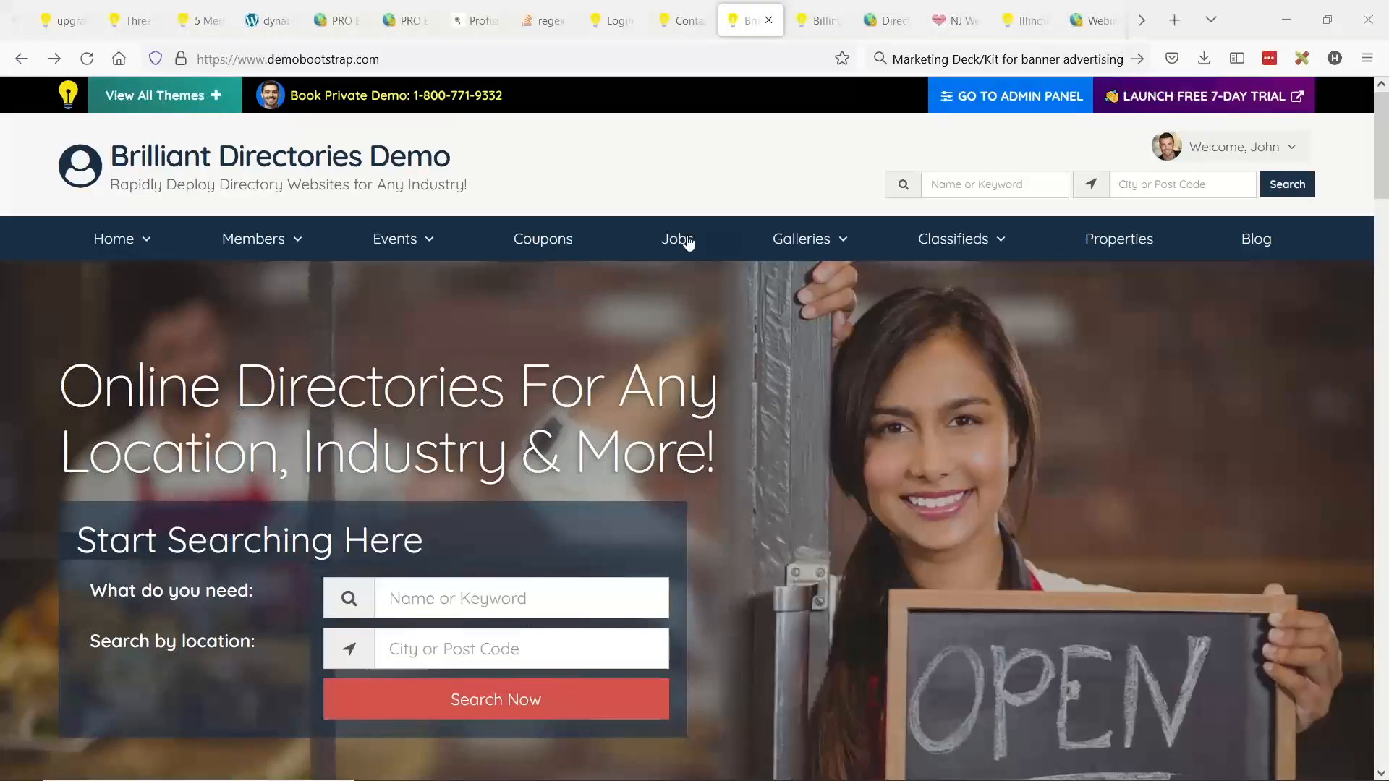
pyautogui.click(699, 245)
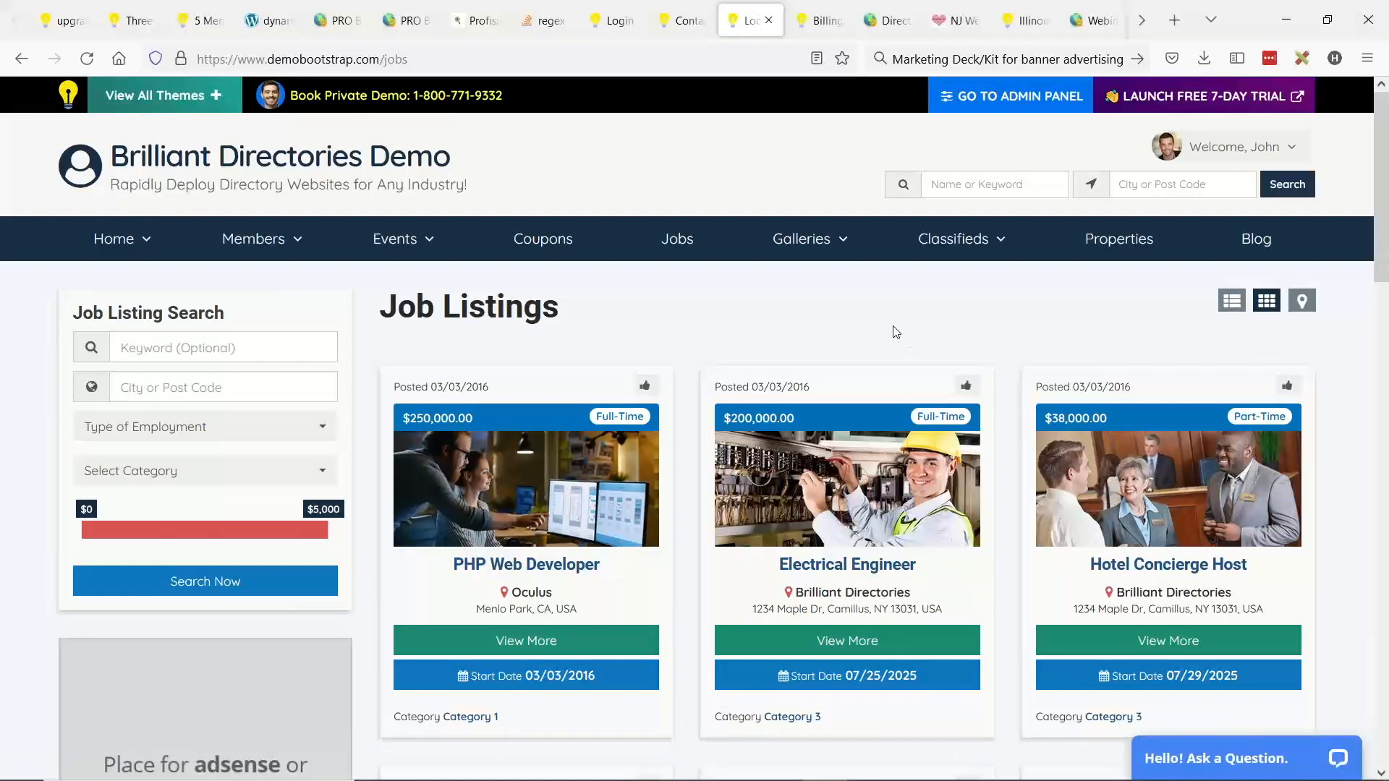
# Step: Open the Brilliant Directories blog from the member upgrade strategies article and search its articles for "seo"
pyautogui.click(188, 29)
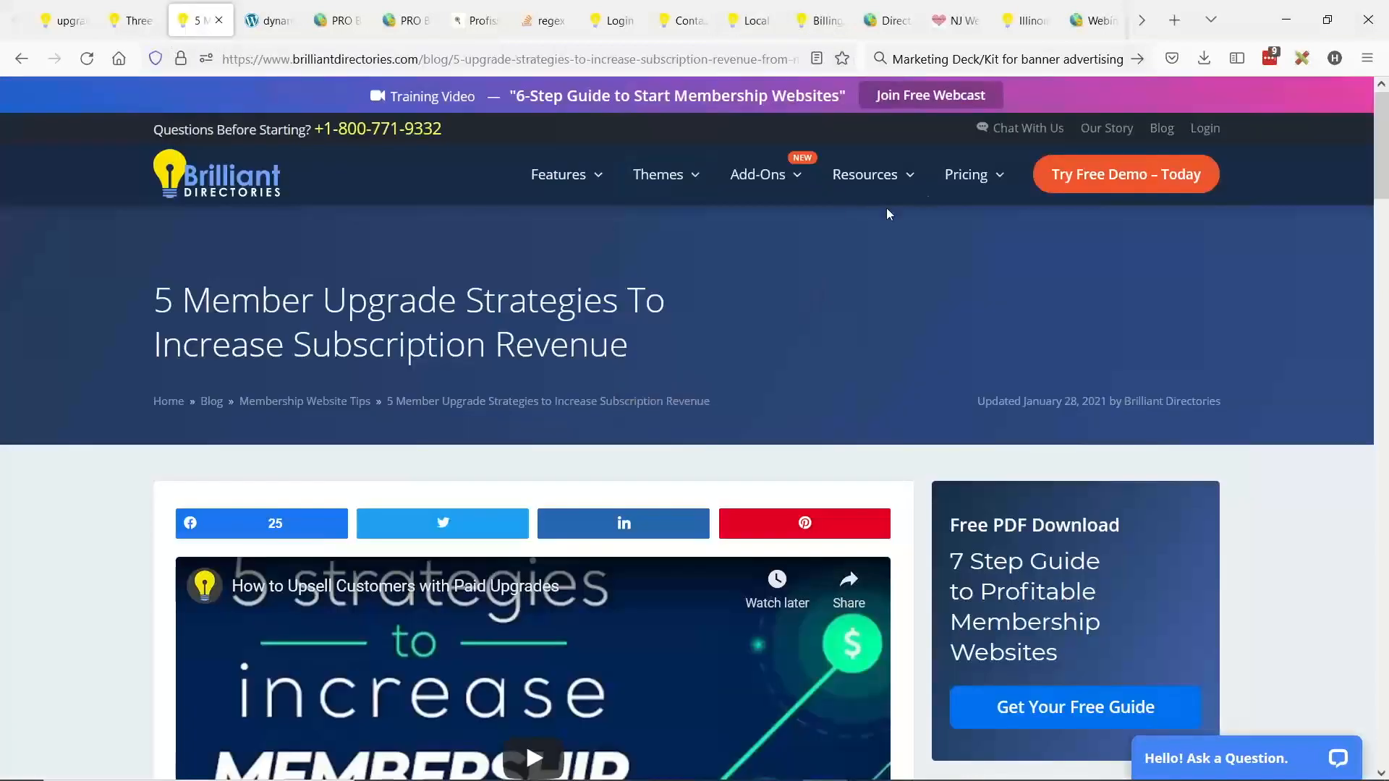
pyautogui.click(1162, 130)
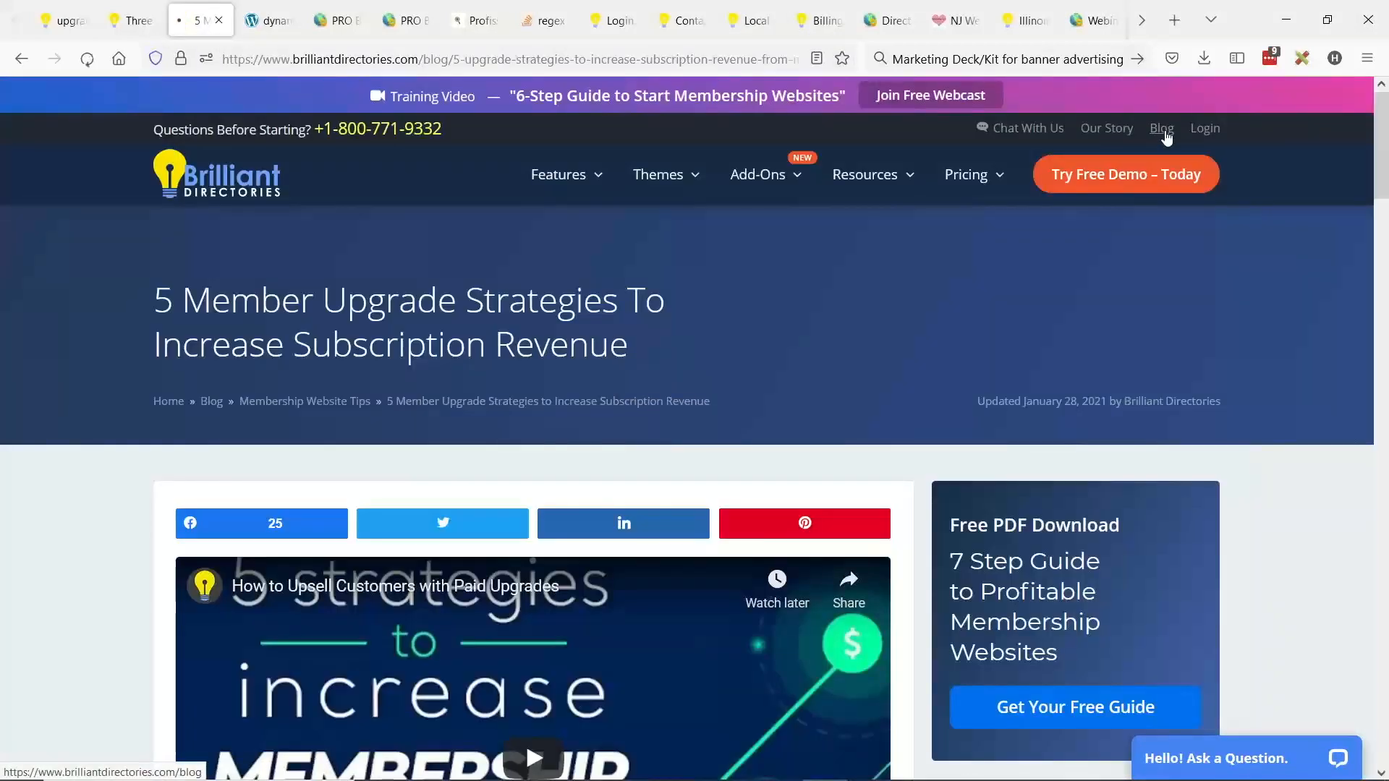
pyautogui.scroll(-4, 633, 363)
pyautogui.scroll(-2, 634, 363)
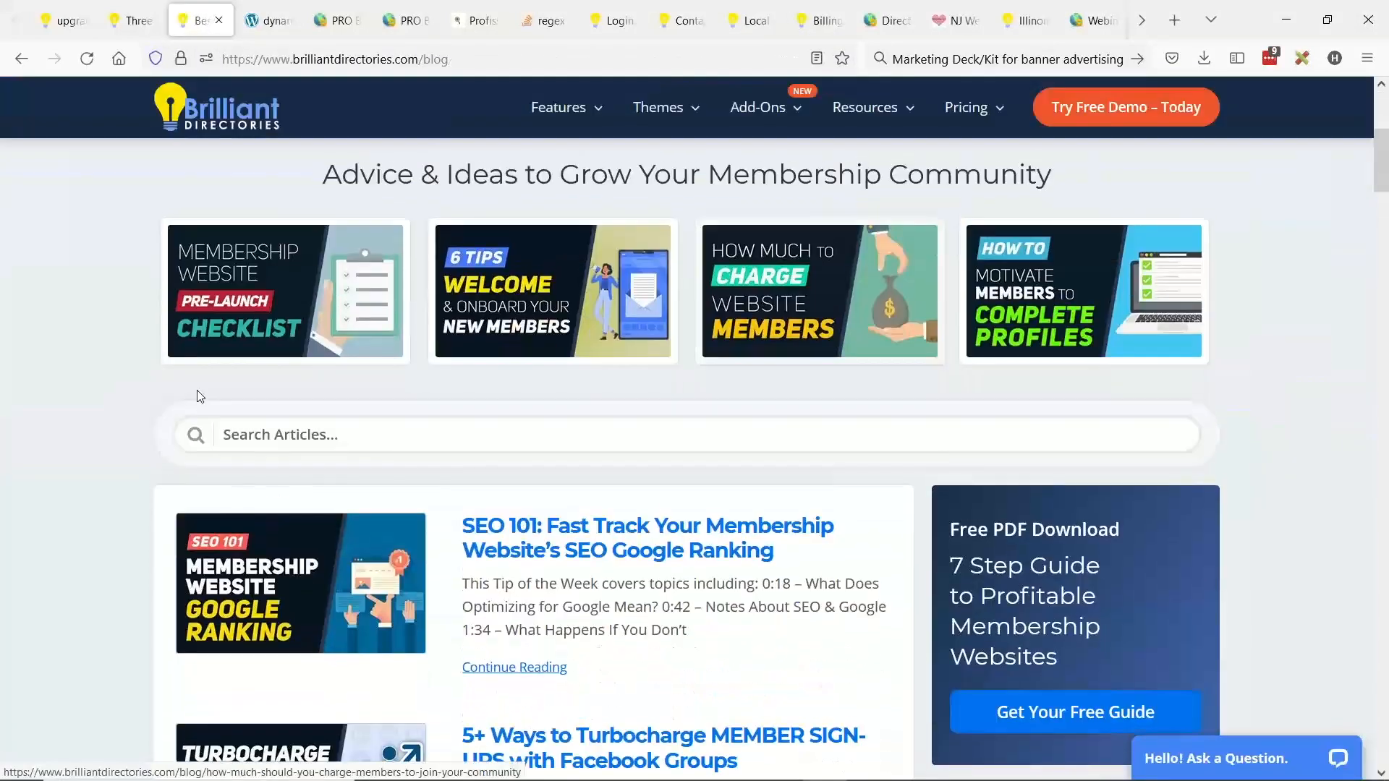
pyautogui.click(277, 424)
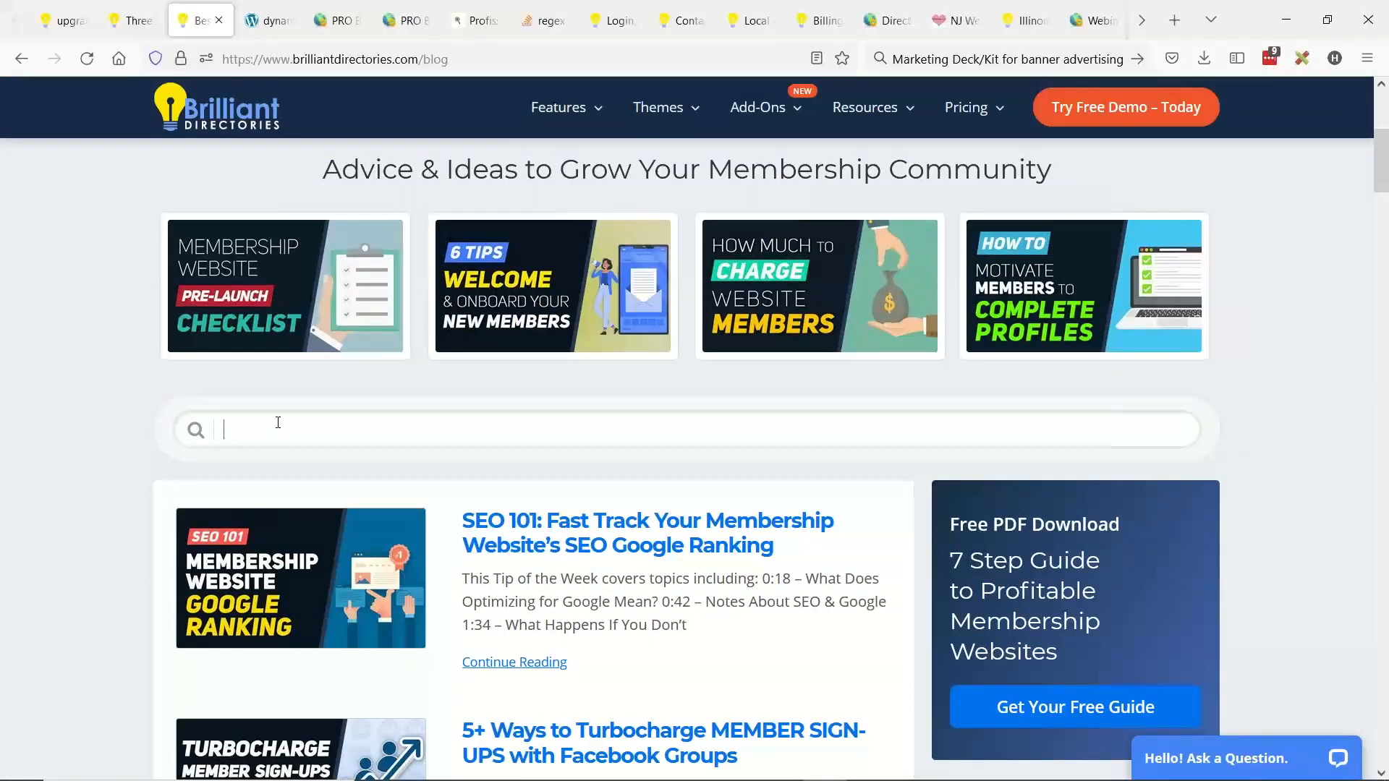
pyautogui.write('seo')
pyautogui.press('Return')
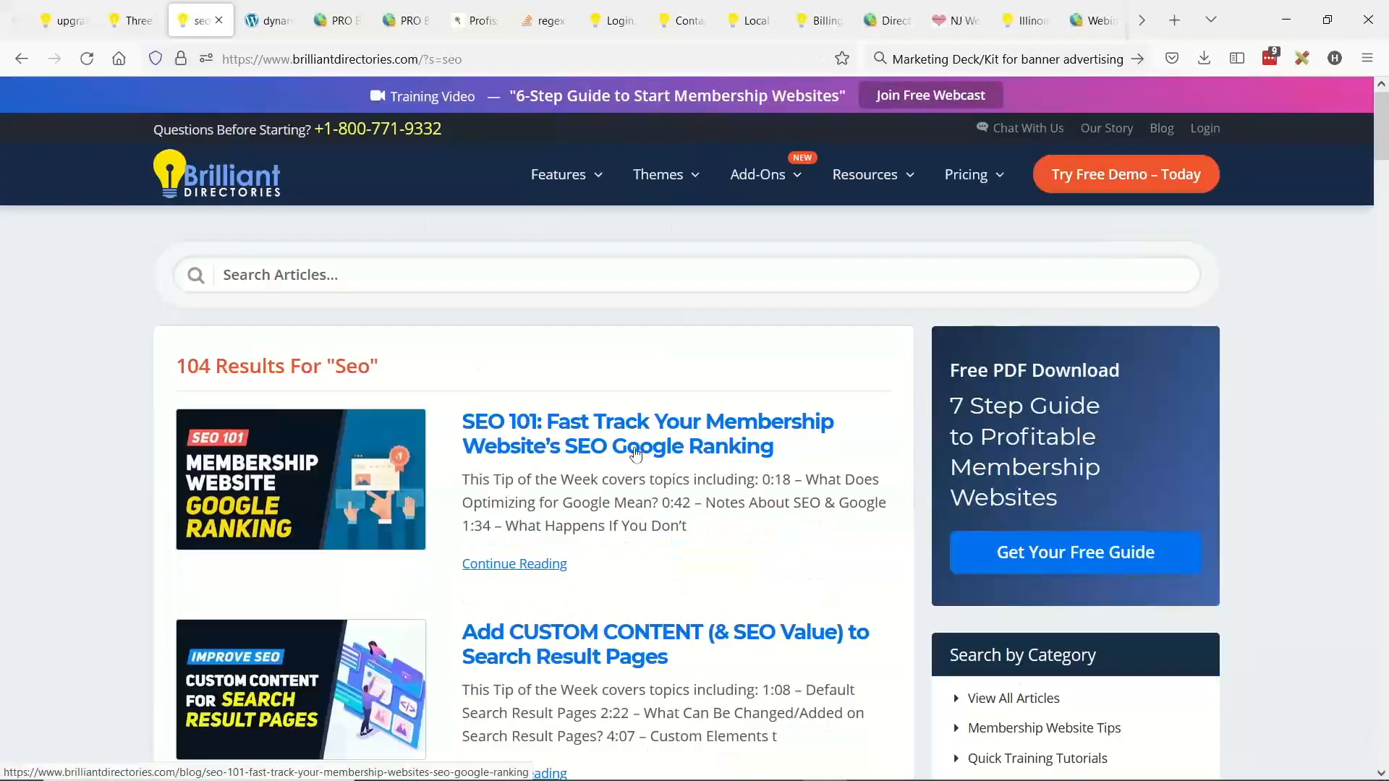
# Step: Open the article "Add CUSTOM CONTENT (& SEO Value) to Search Result Pages" and select its web address
pyautogui.scroll(-3, 635, 454)
pyautogui.click(539, 469)
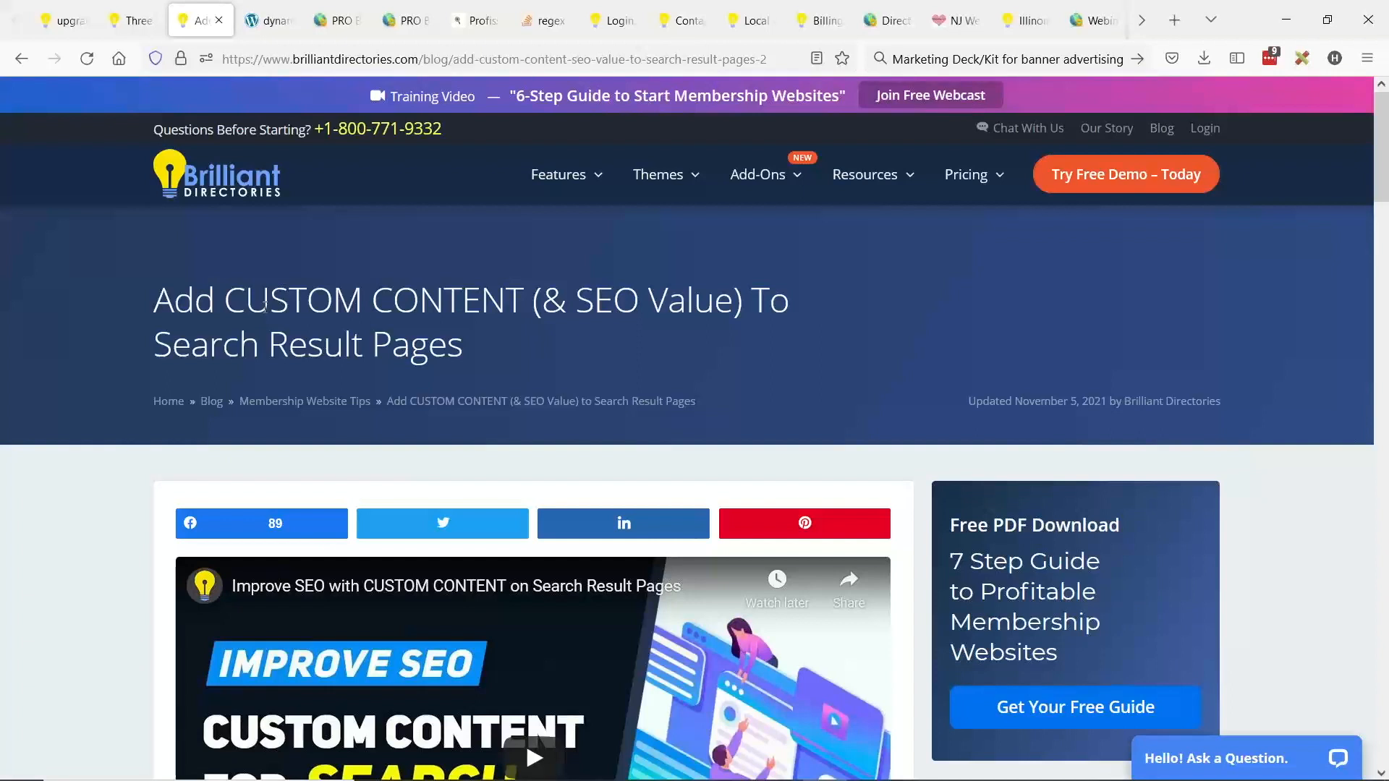
pyautogui.moveTo(154, 340); pyautogui.dragTo(465, 359)
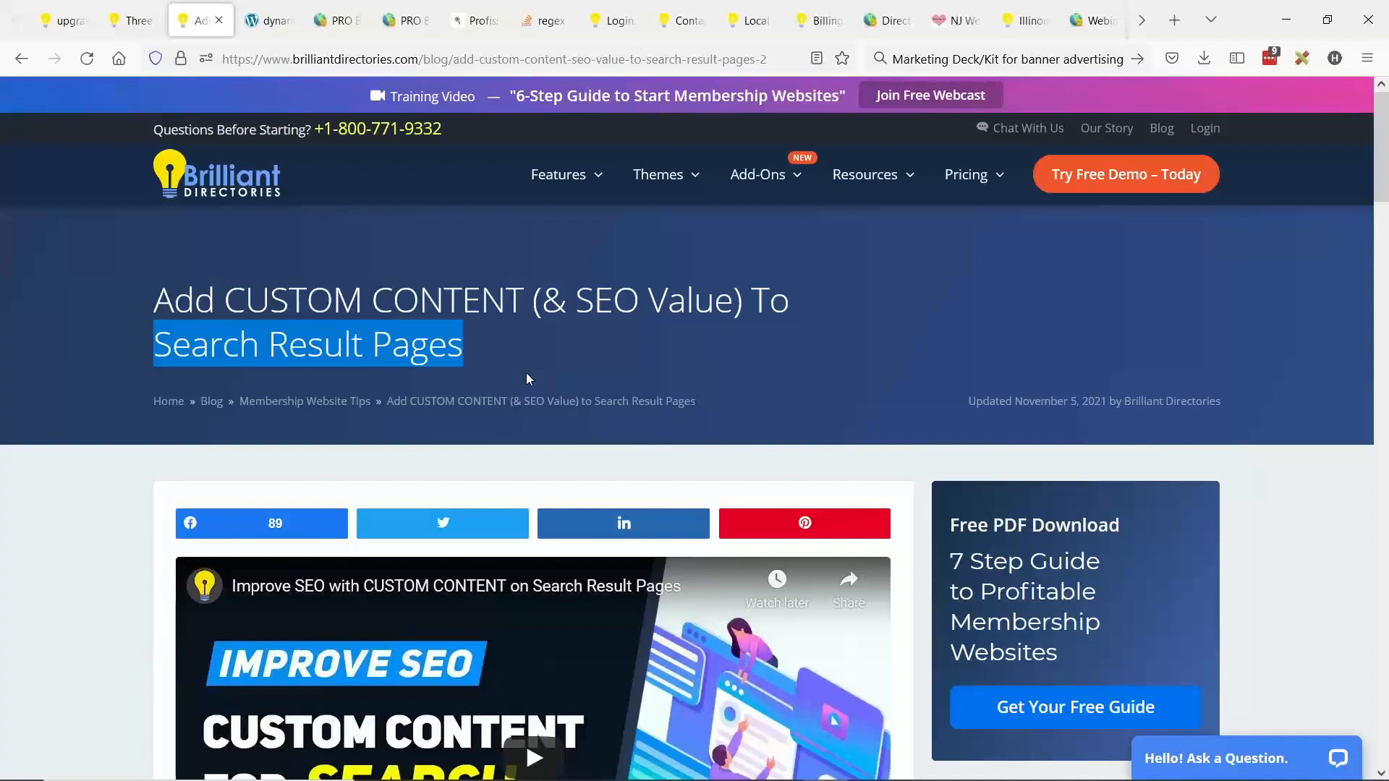
pyautogui.hotkey('ctrl', 'l')
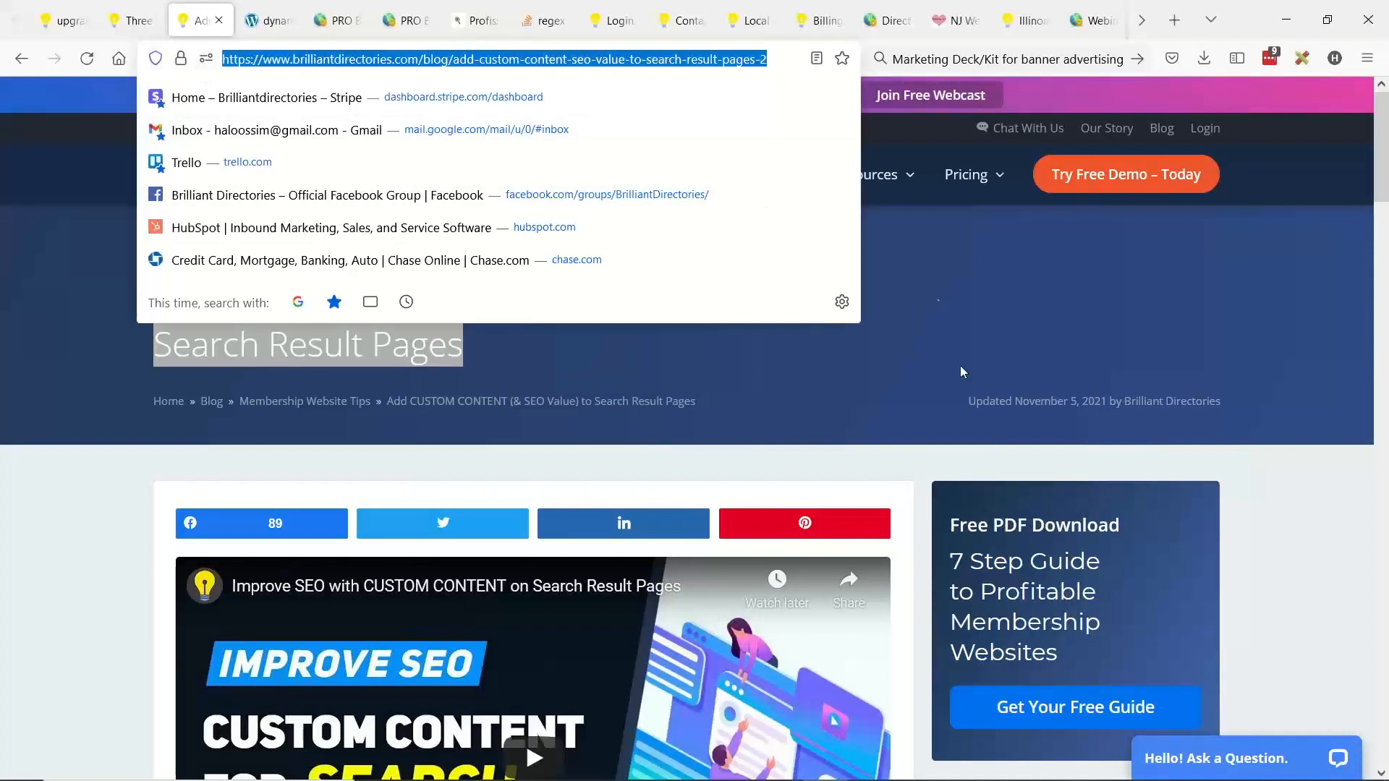
pyautogui.click(831, 420)
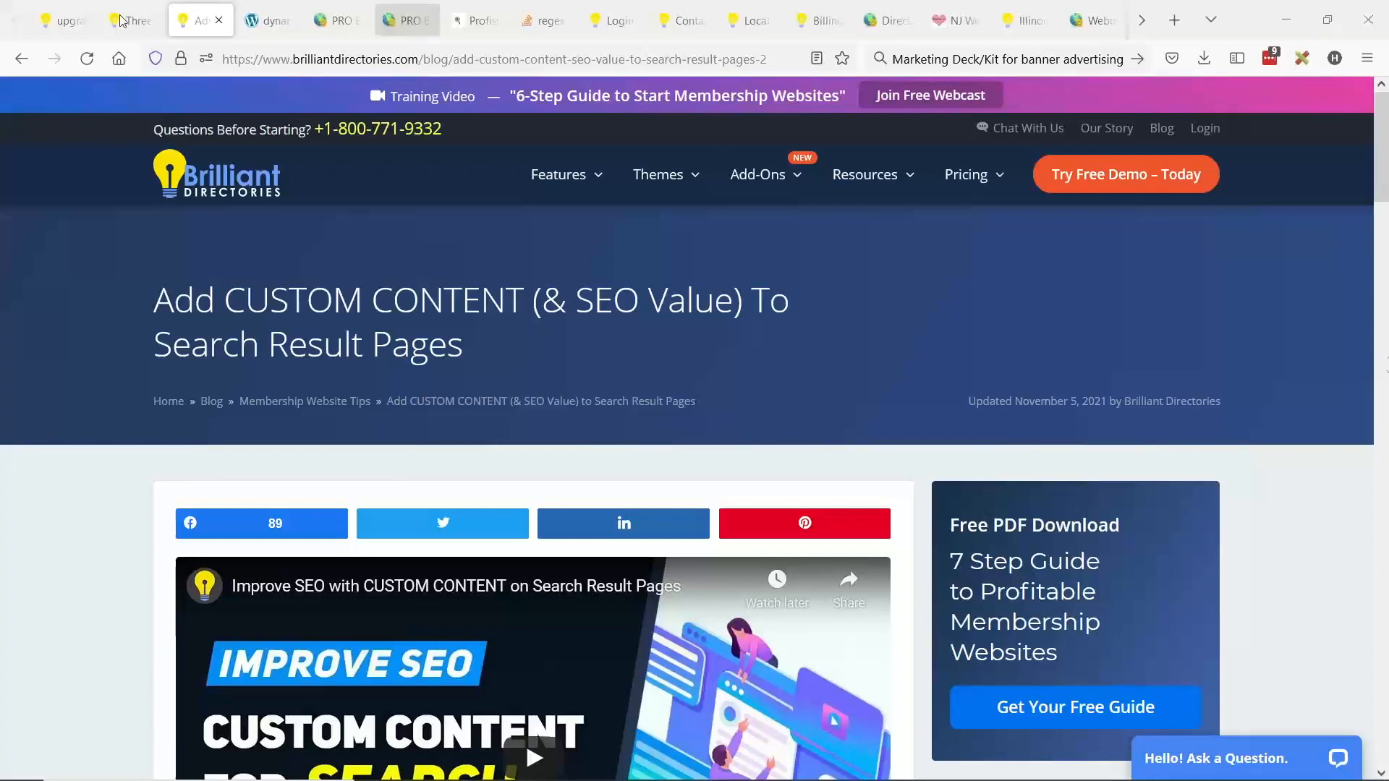
# Step: Switch to the PRO BR NETWORK admin area and open the Search Members page
pyautogui.click(334, 21)
pyautogui.scroll(20, 383, 416)
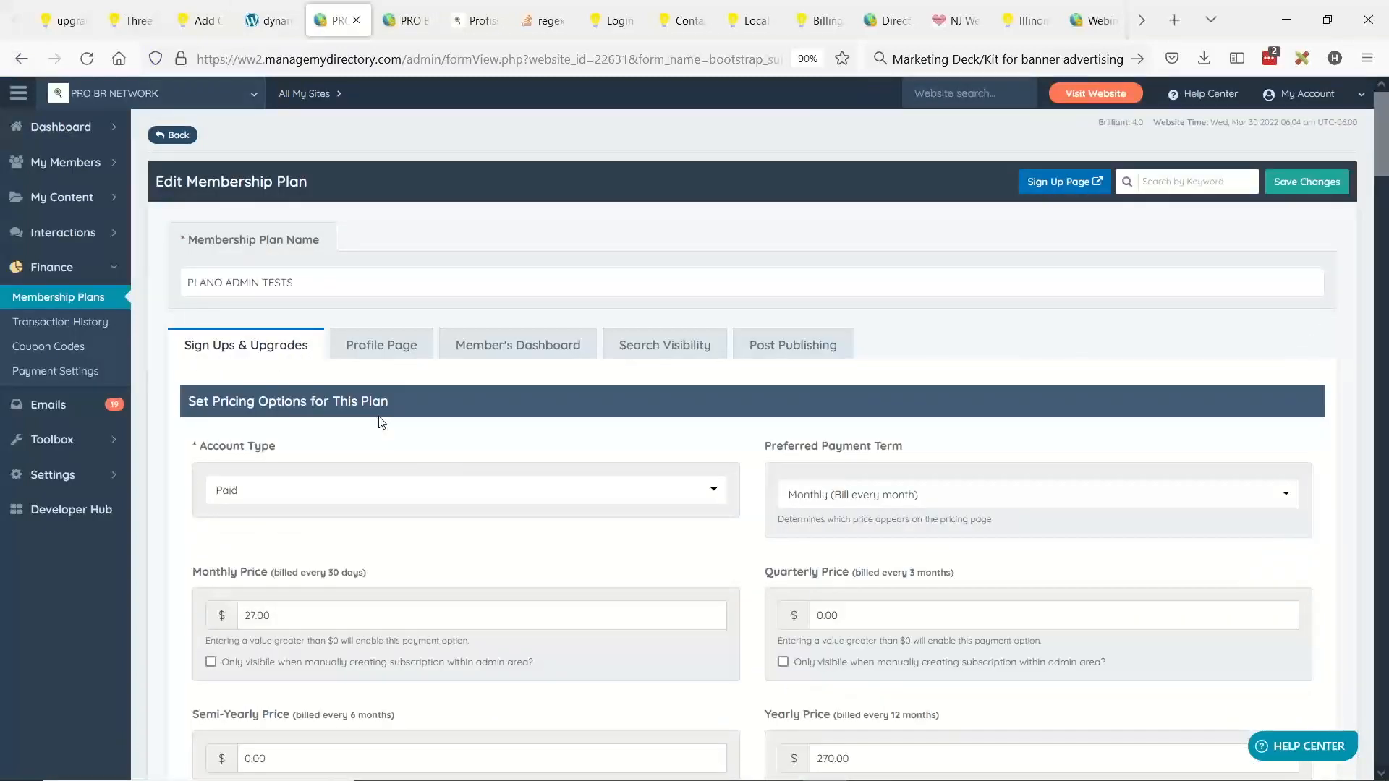
pyautogui.moveTo(35, 150)
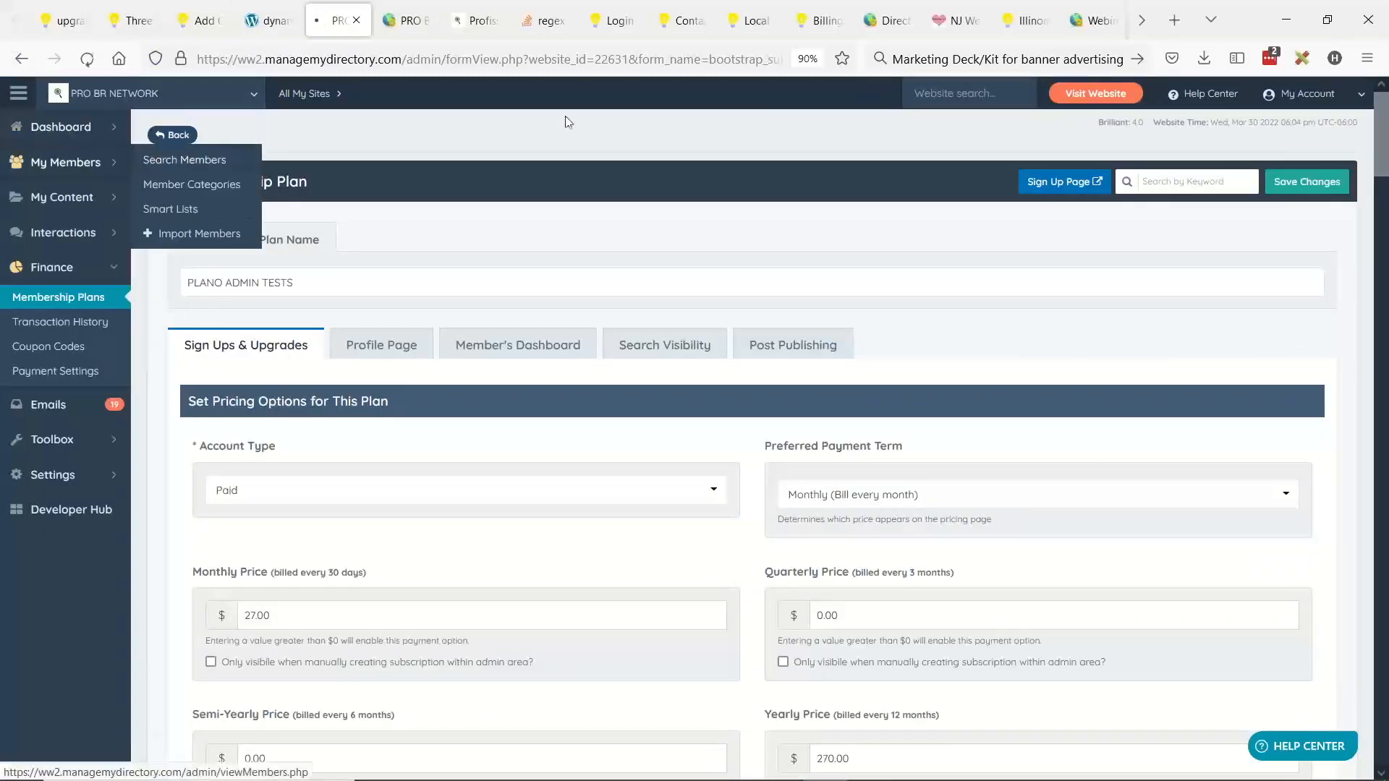
pyautogui.click(188, 154)
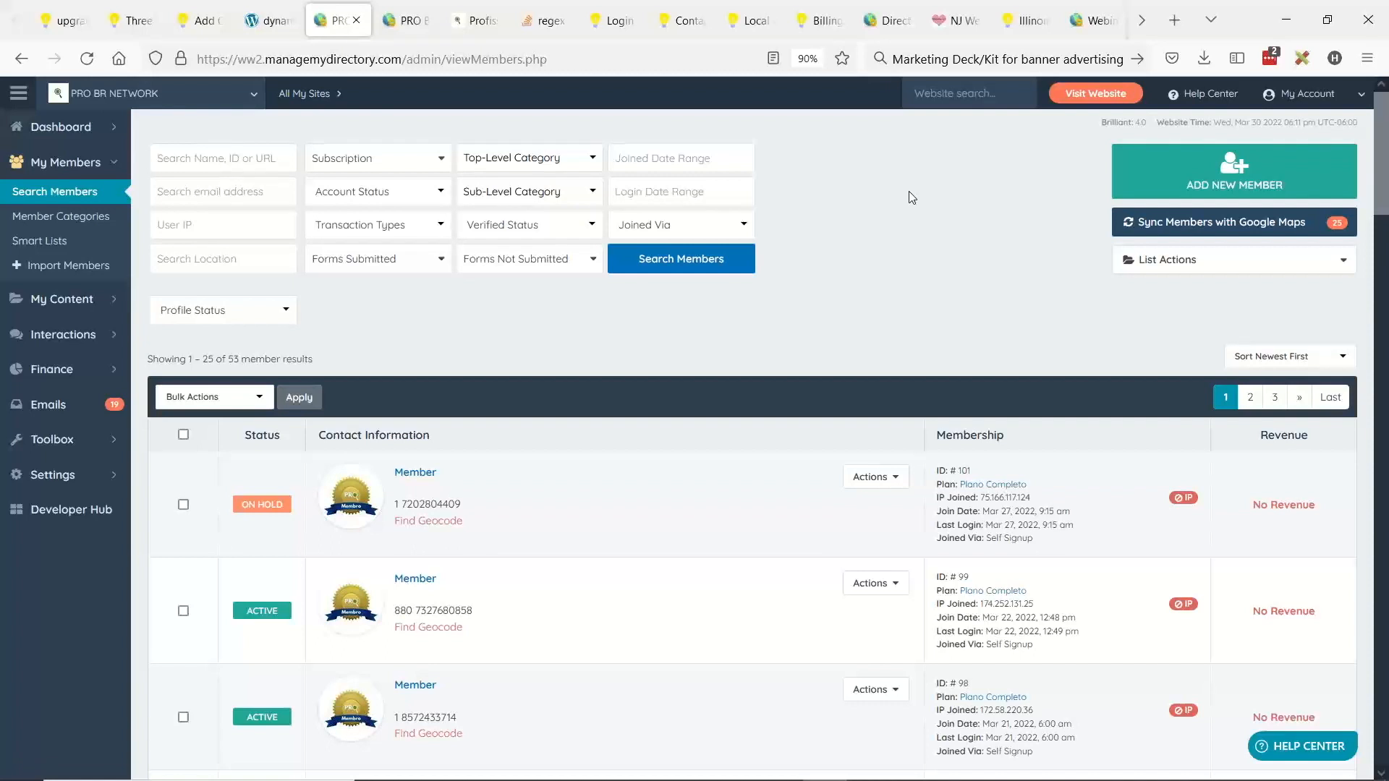
# Step: In the Notepad list of feature ideas, add the line "--- Ability to edit all input fields of a member via the admin area"
pyautogui.hotkey('alt', 'Tab')
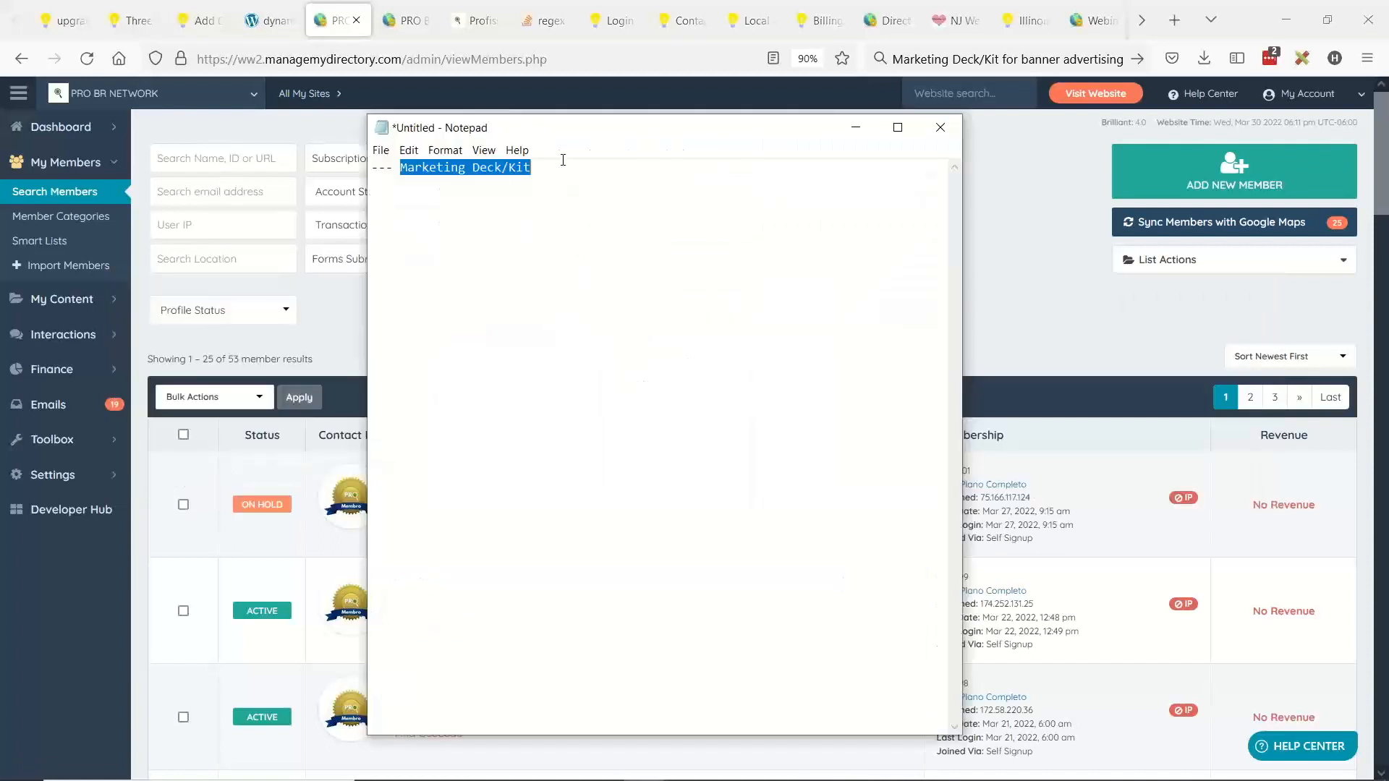
pyautogui.hotkey('alt', 'Tab')
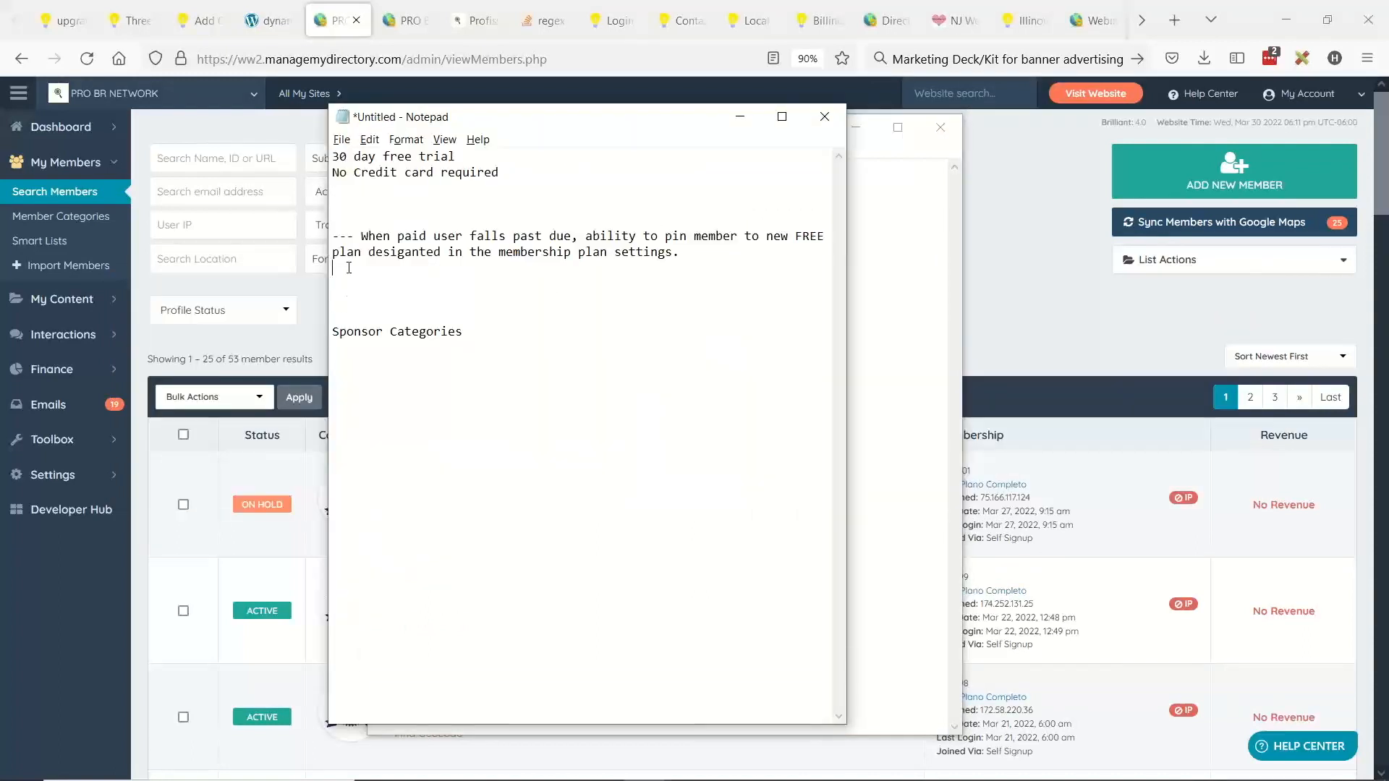
pyautogui.write('Ability to edit all input fields via the')
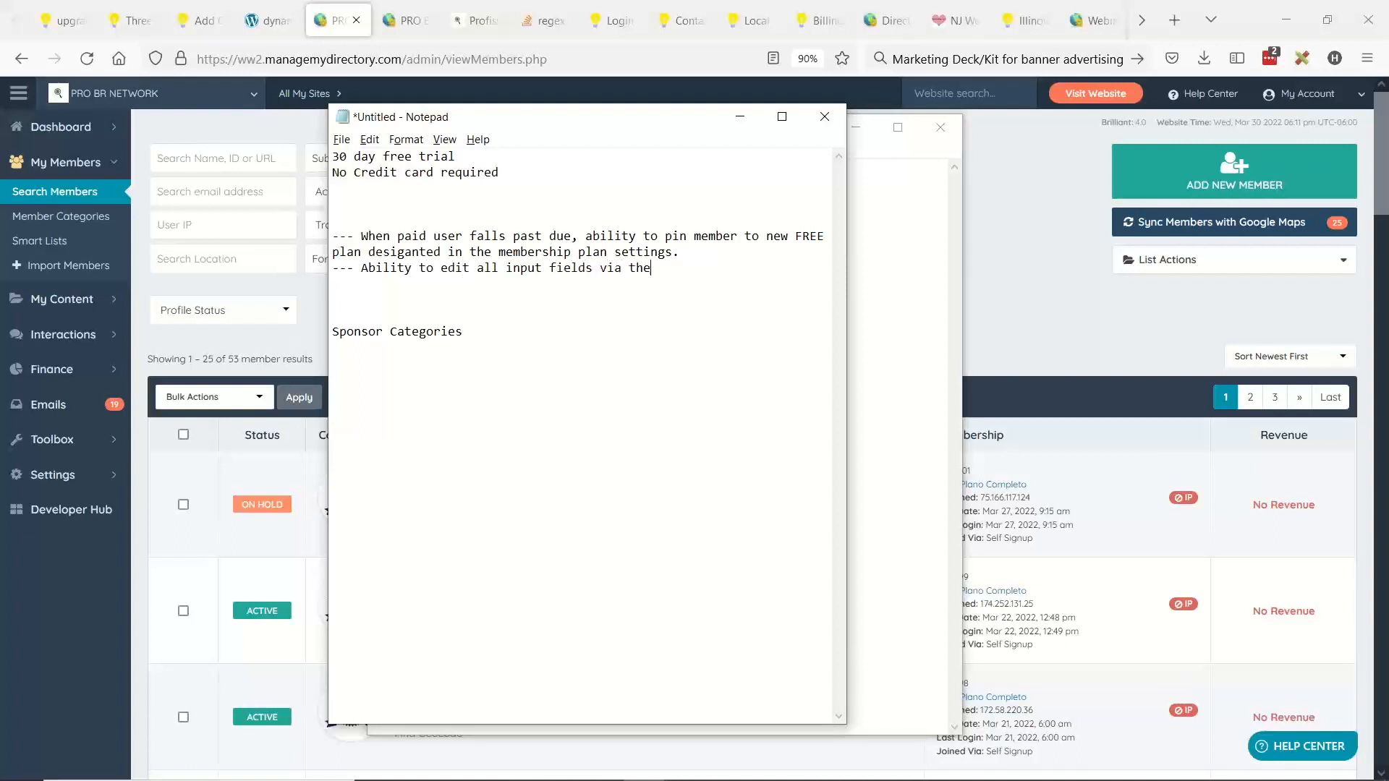
pyautogui.write(' admin area')
pyautogui.click(600, 268)
pyautogui.write('of am')
pyautogui.press('BackSpace')
pyautogui.write('member')
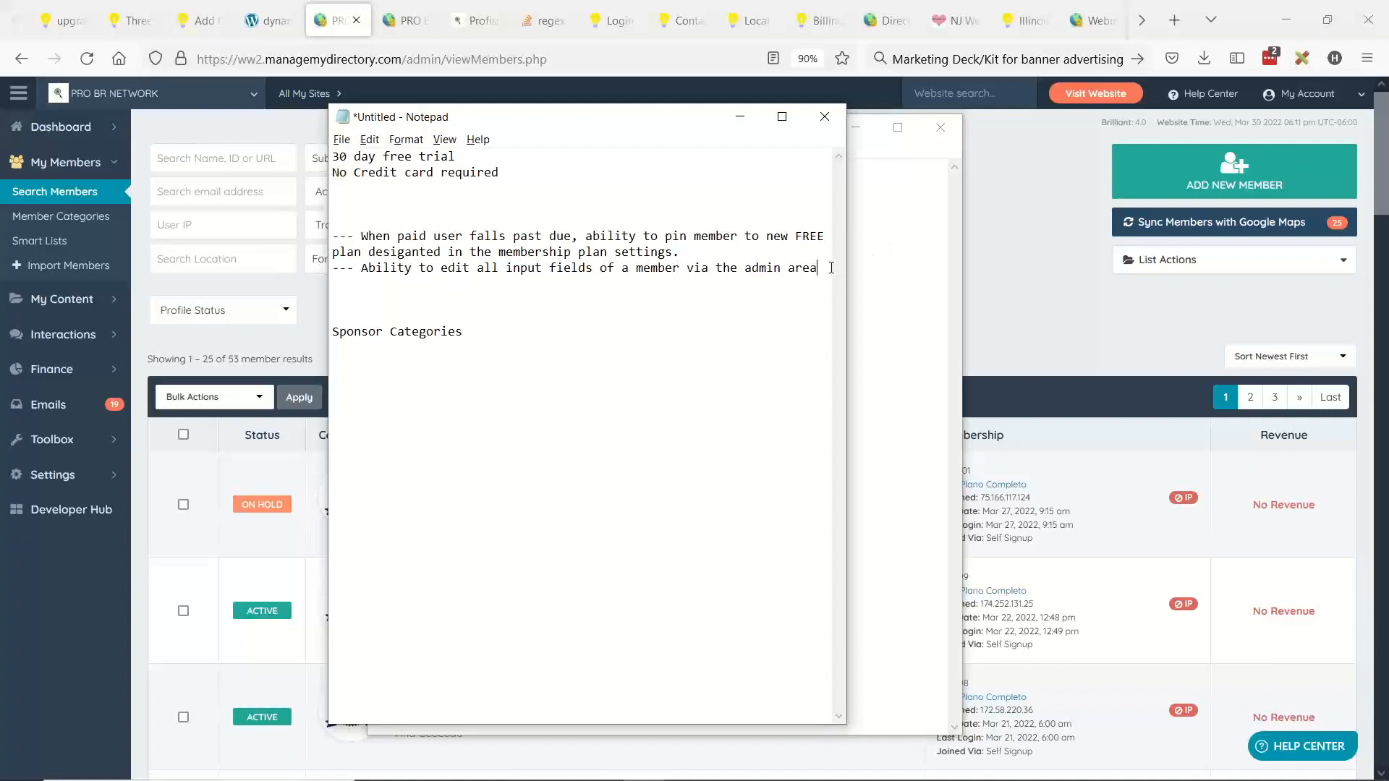
# Step: Separate the new member-fields note from its neighbours with blank lines and highlight its text
pyautogui.press('Return')
pyautogui.press('Return')
pyautogui.hotkey('alt', 'Tab')
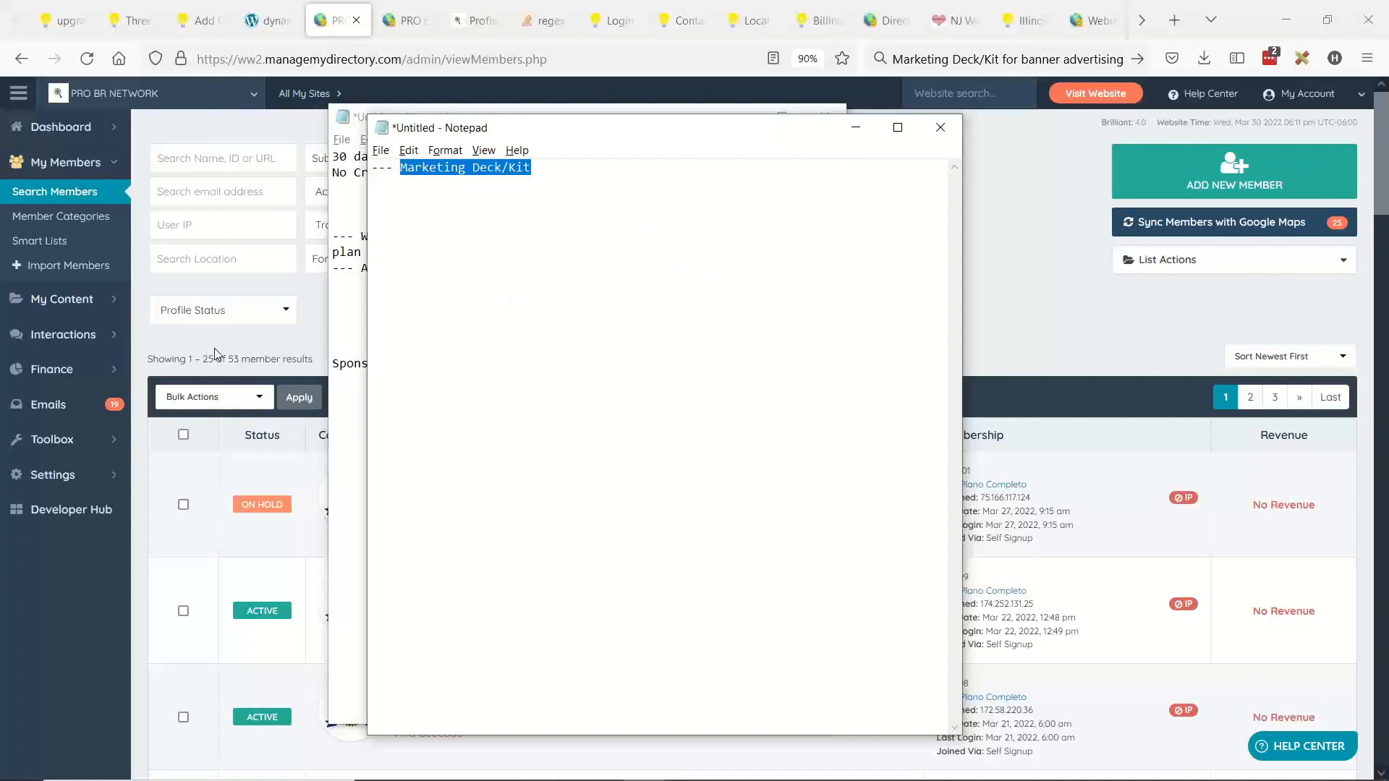
pyautogui.hotkey('alt', 'Tab')
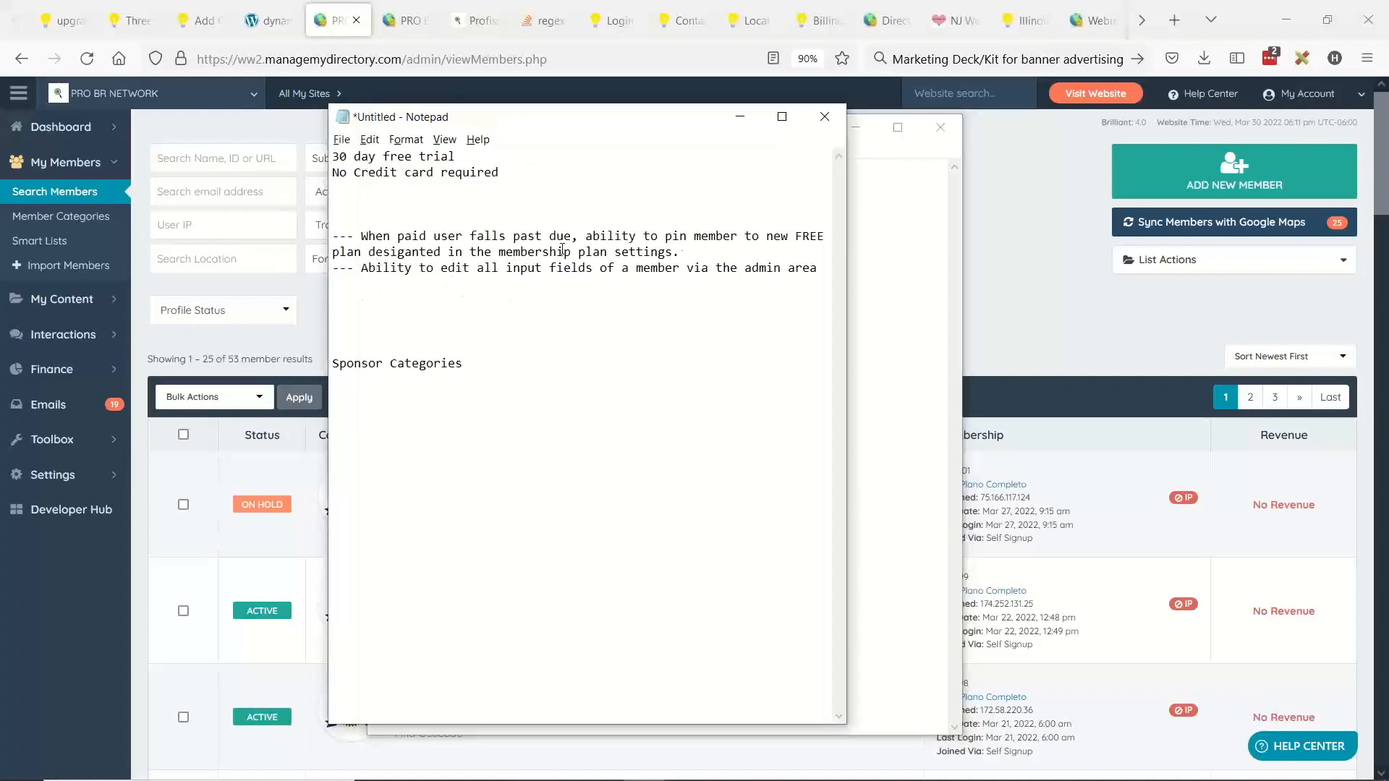
pyautogui.press('Return')
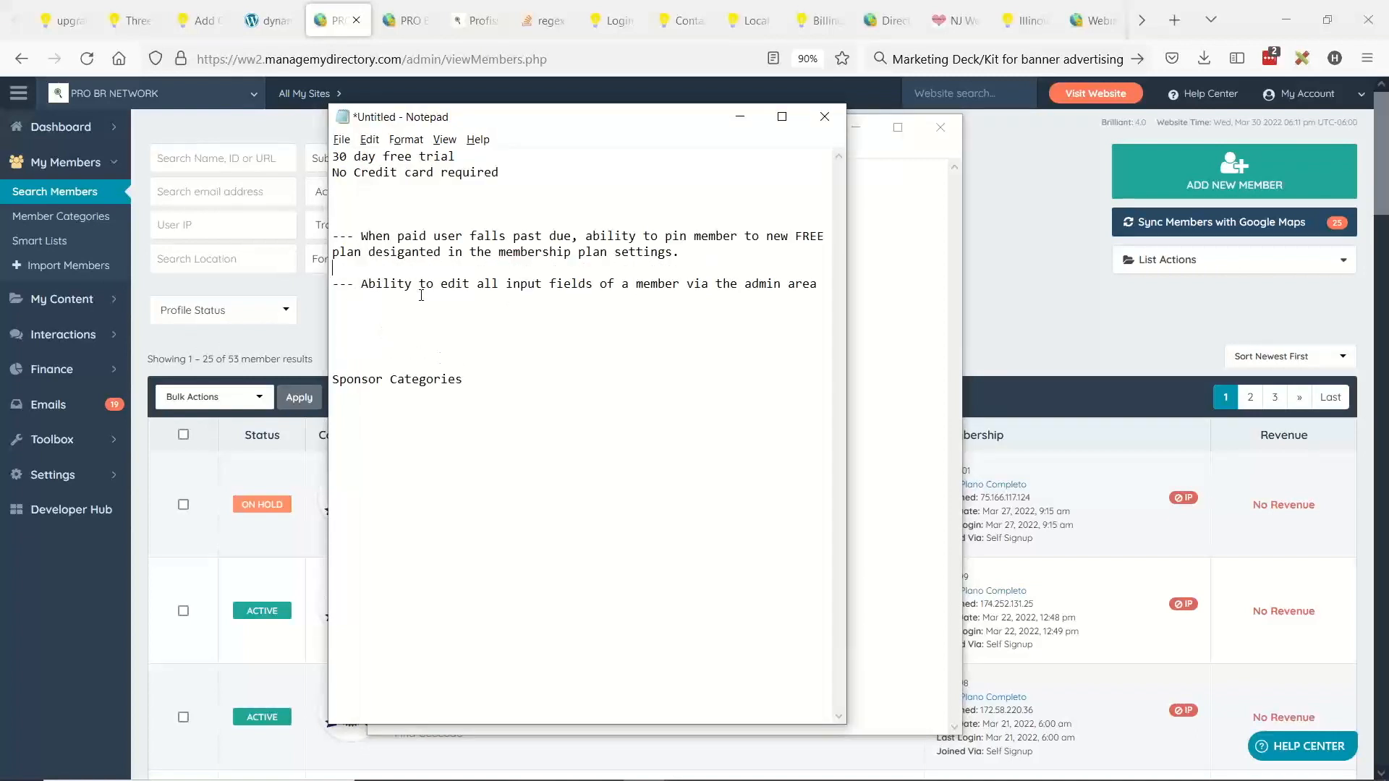
pyautogui.moveTo(362, 284); pyautogui.dragTo(737, 285)
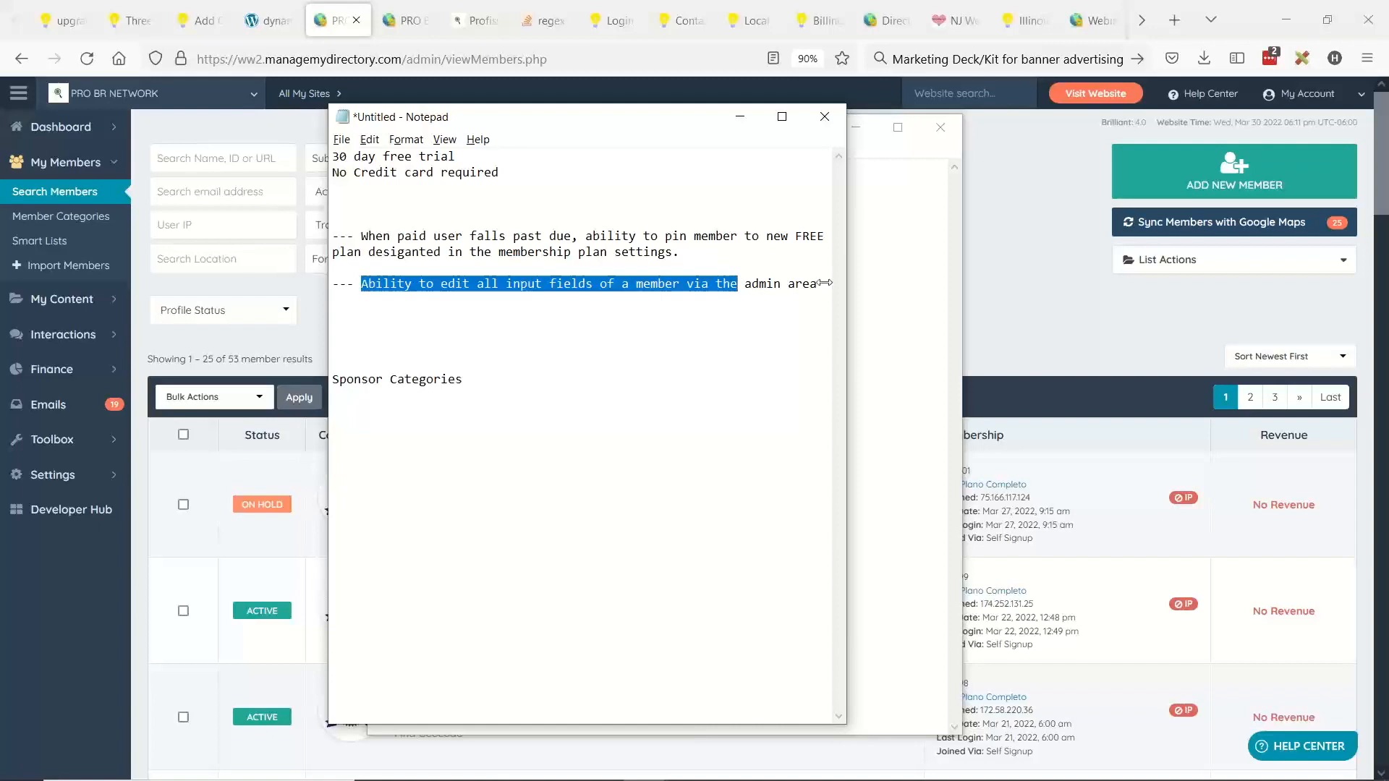
# Step: Return to the member list and open Quick Edit for the second listed member
pyautogui.click(233, 343)
pyautogui.click(874, 583)
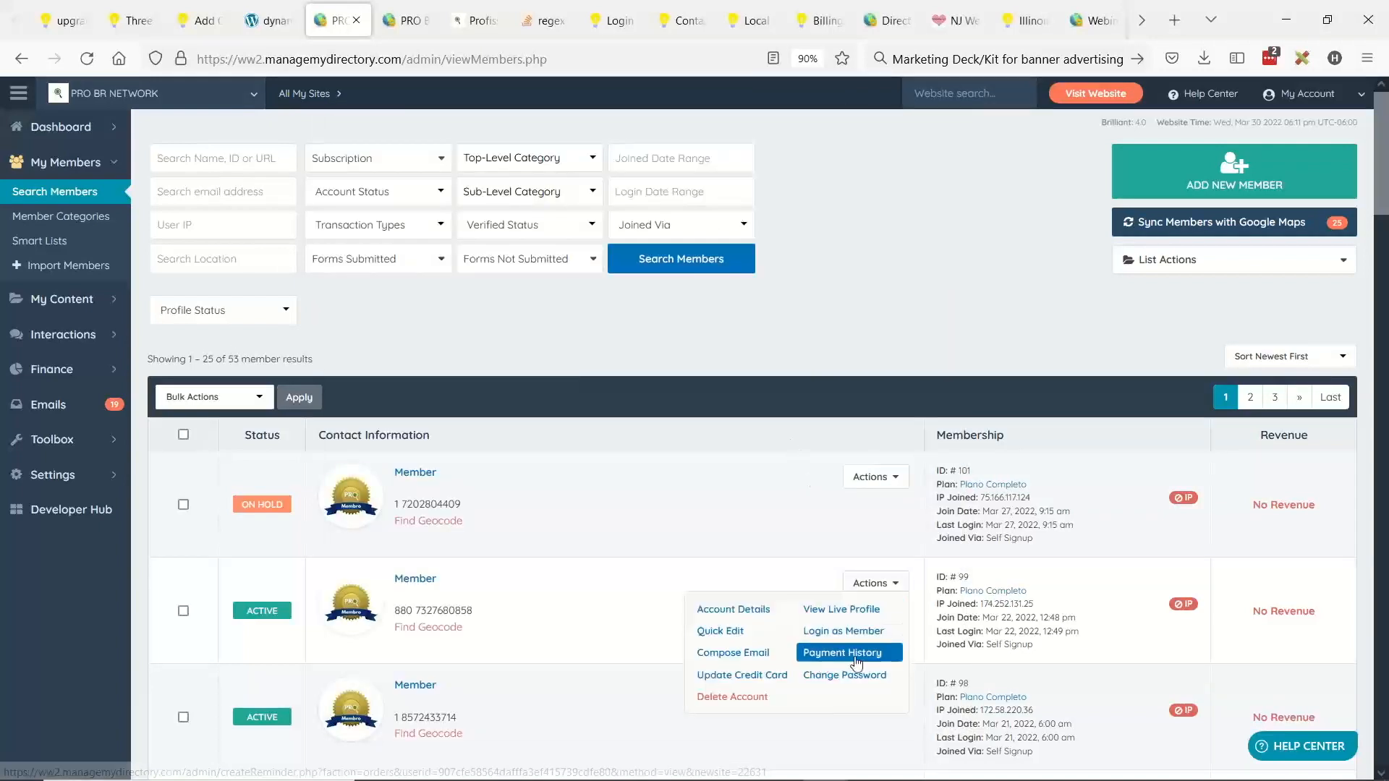
pyautogui.click(750, 637)
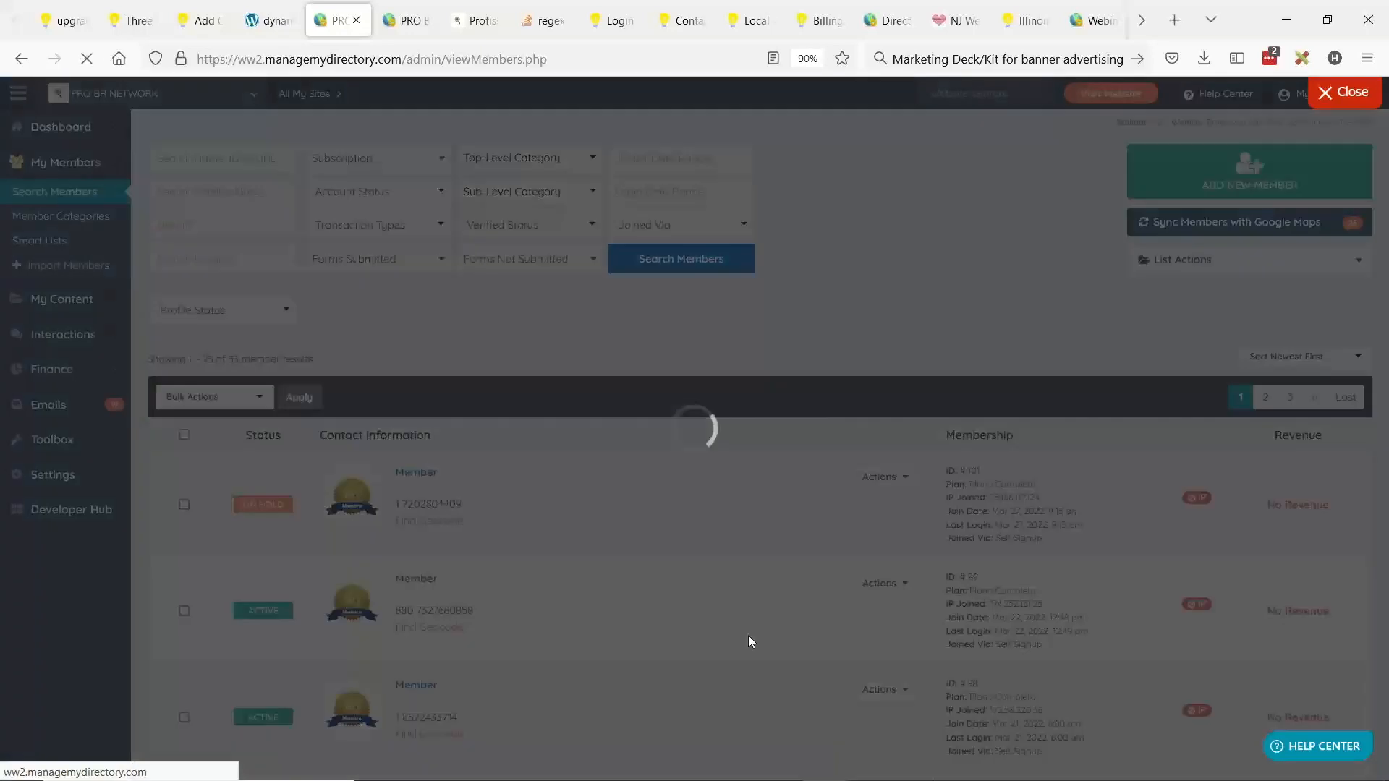
pyautogui.scroll(-1, 520, 438)
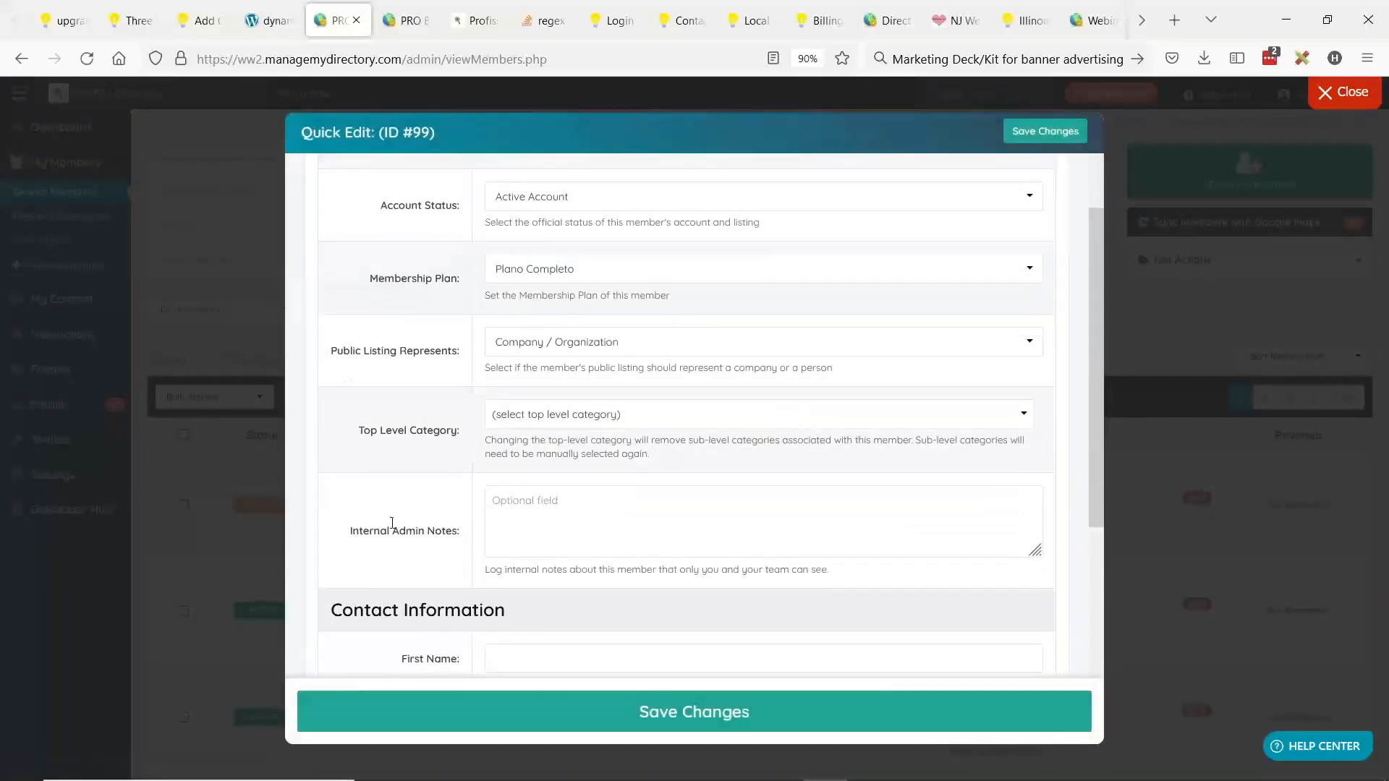
# Step: Inspect the HTML of the Internal Admin Notes field, highlight its name value member_notes, and close the inspector
pyautogui.moveTo(352, 530); pyautogui.dragTo(469, 531)
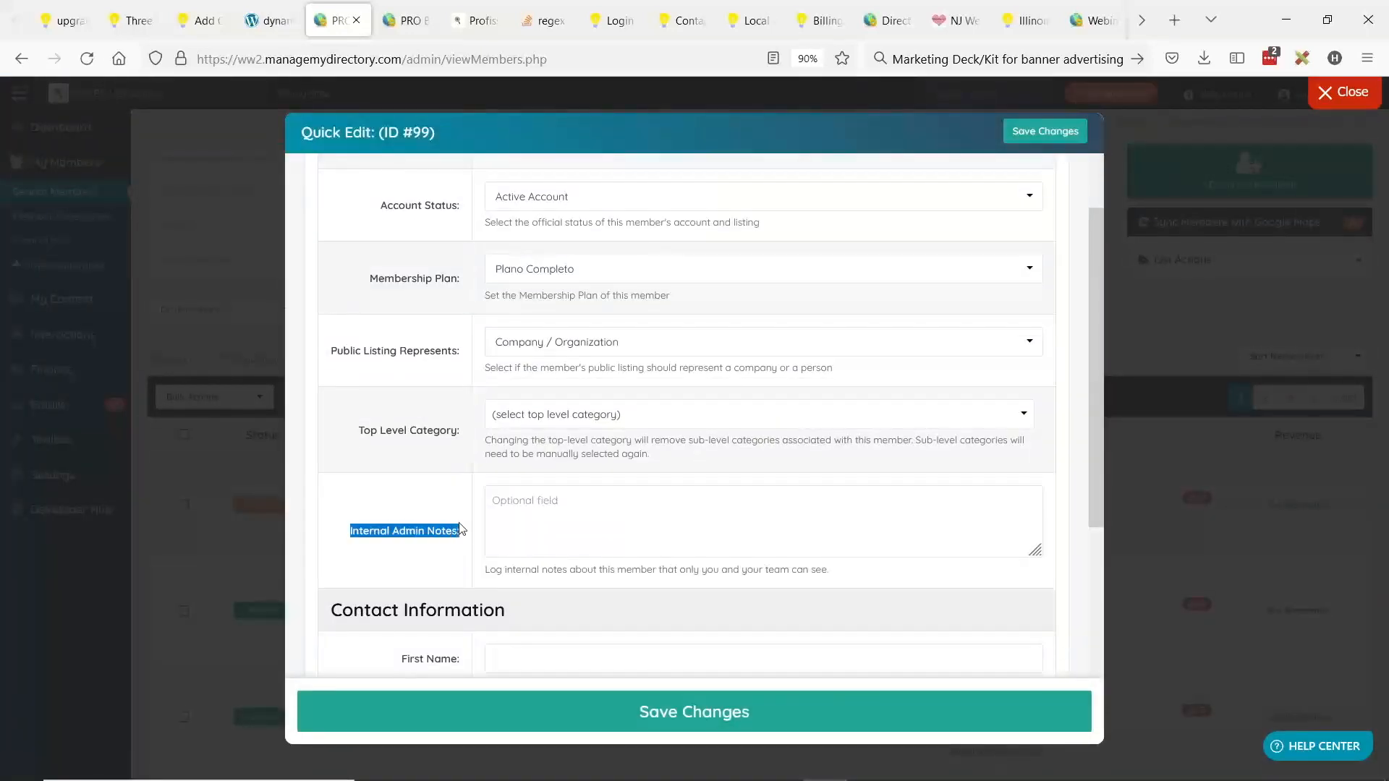
pyautogui.rightClick(564, 511)
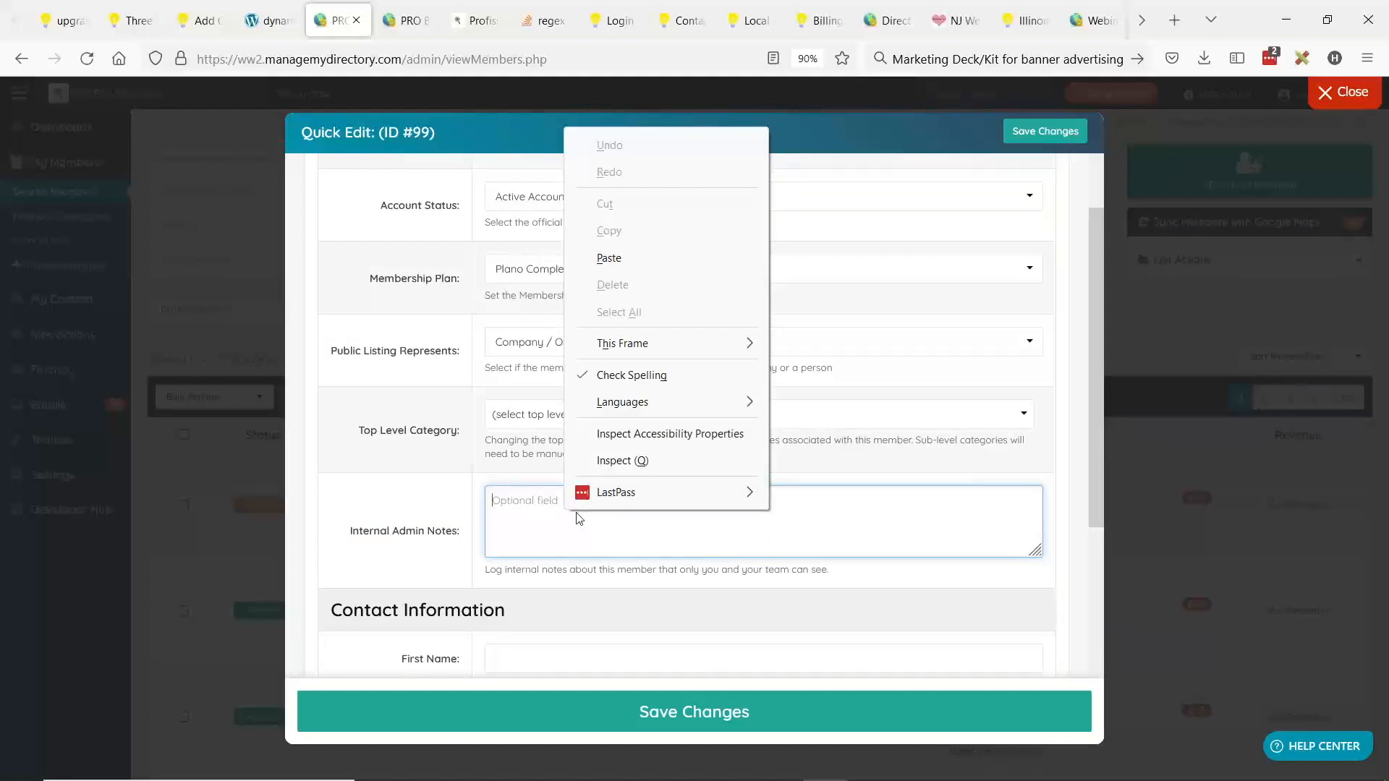
pyautogui.click(376, 474)
pyautogui.rightClick(515, 516)
pyautogui.click(598, 447)
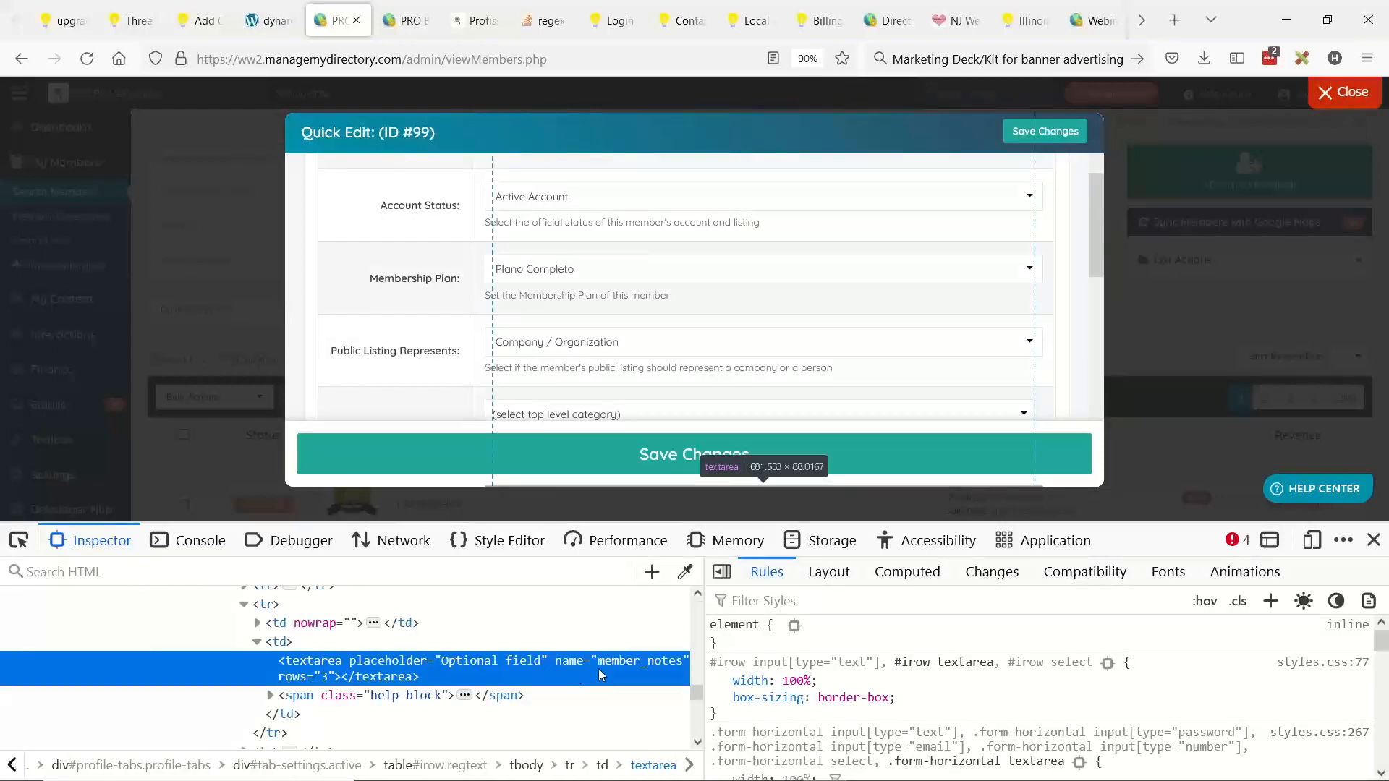
pyautogui.doubleClick(630, 661)
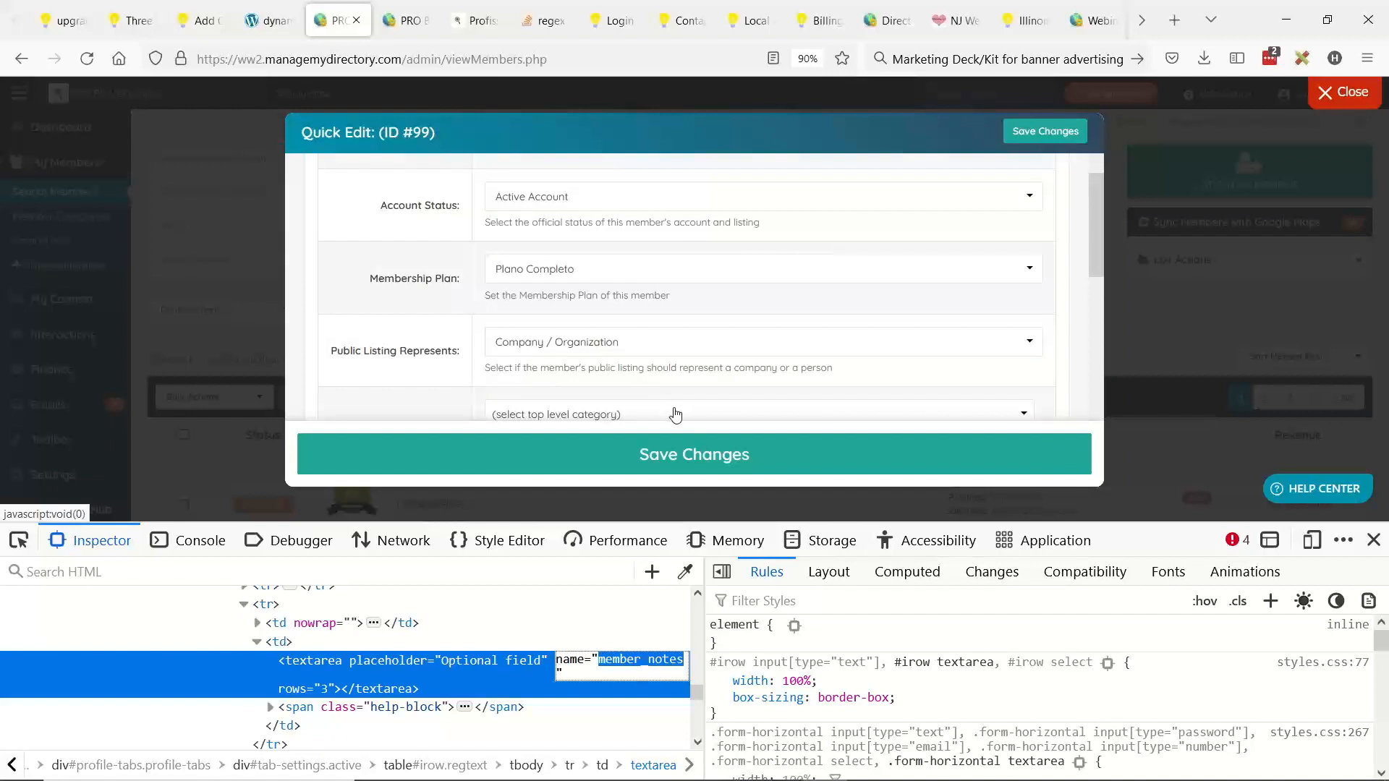
pyautogui.press('Escape')
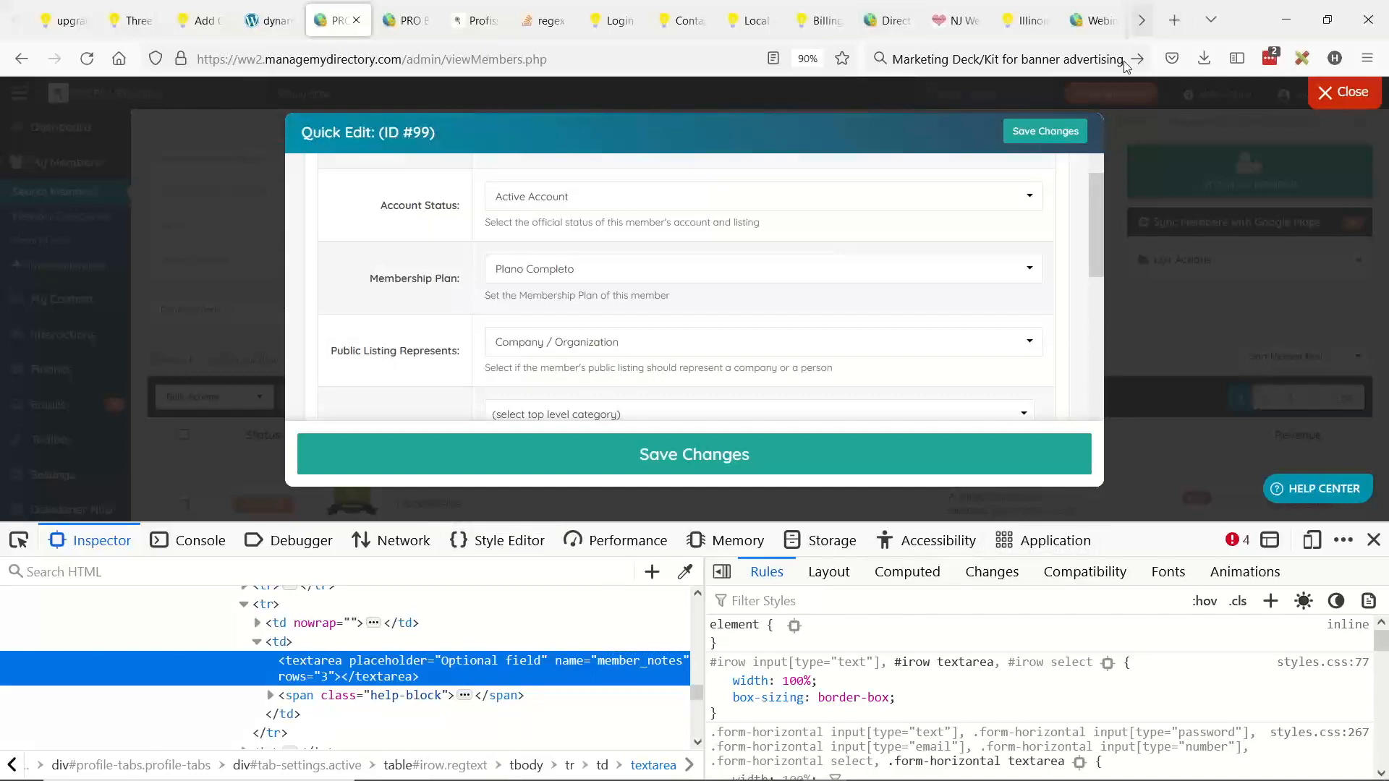
pyautogui.click(1372, 541)
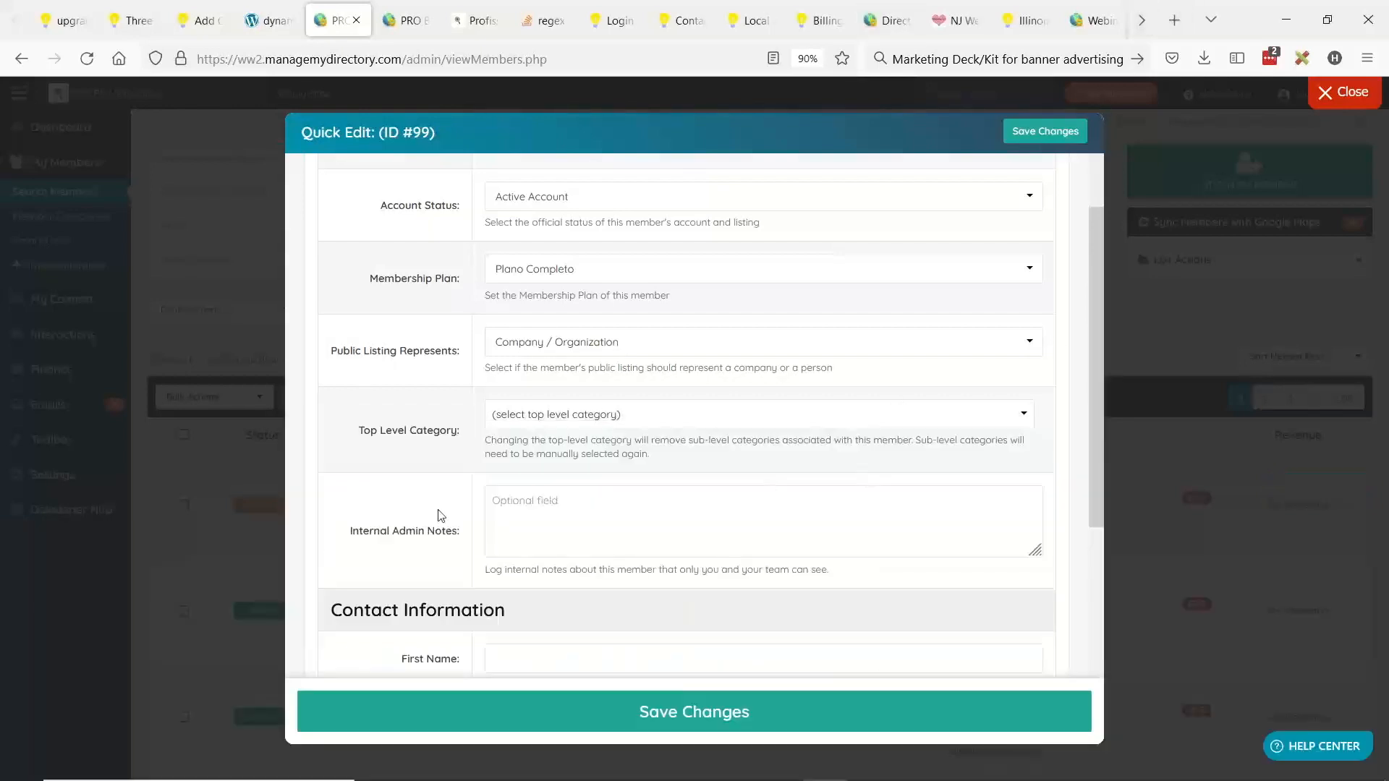
# Step: Look over the Contact Information fields in Quick Edit and place the cursor in the empty Internal Admin Notes field
pyautogui.scroll(-5, 537, 517)
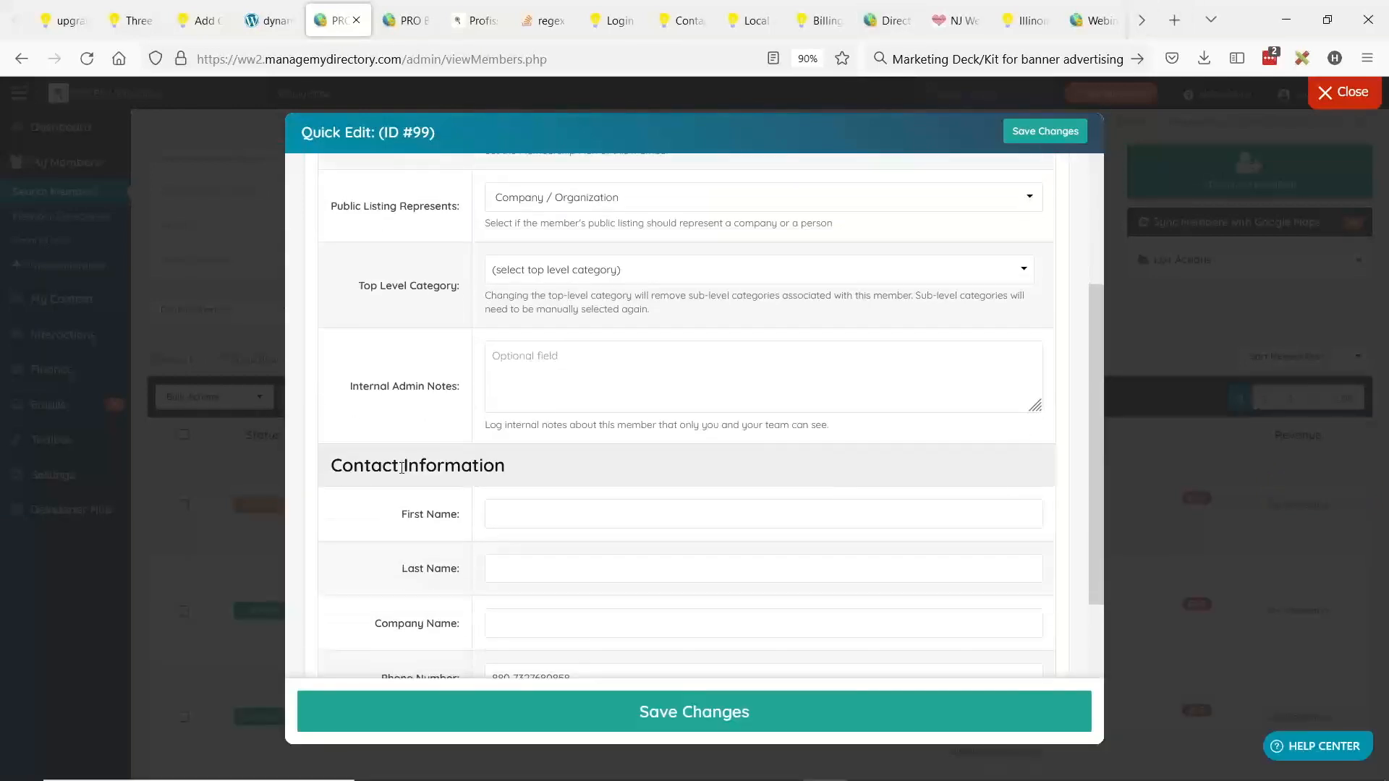
pyautogui.moveTo(373, 576); pyautogui.dragTo(449, 583)
pyautogui.click(542, 578)
pyautogui.scroll(3, 511, 604)
pyautogui.scroll(2, 646, 444)
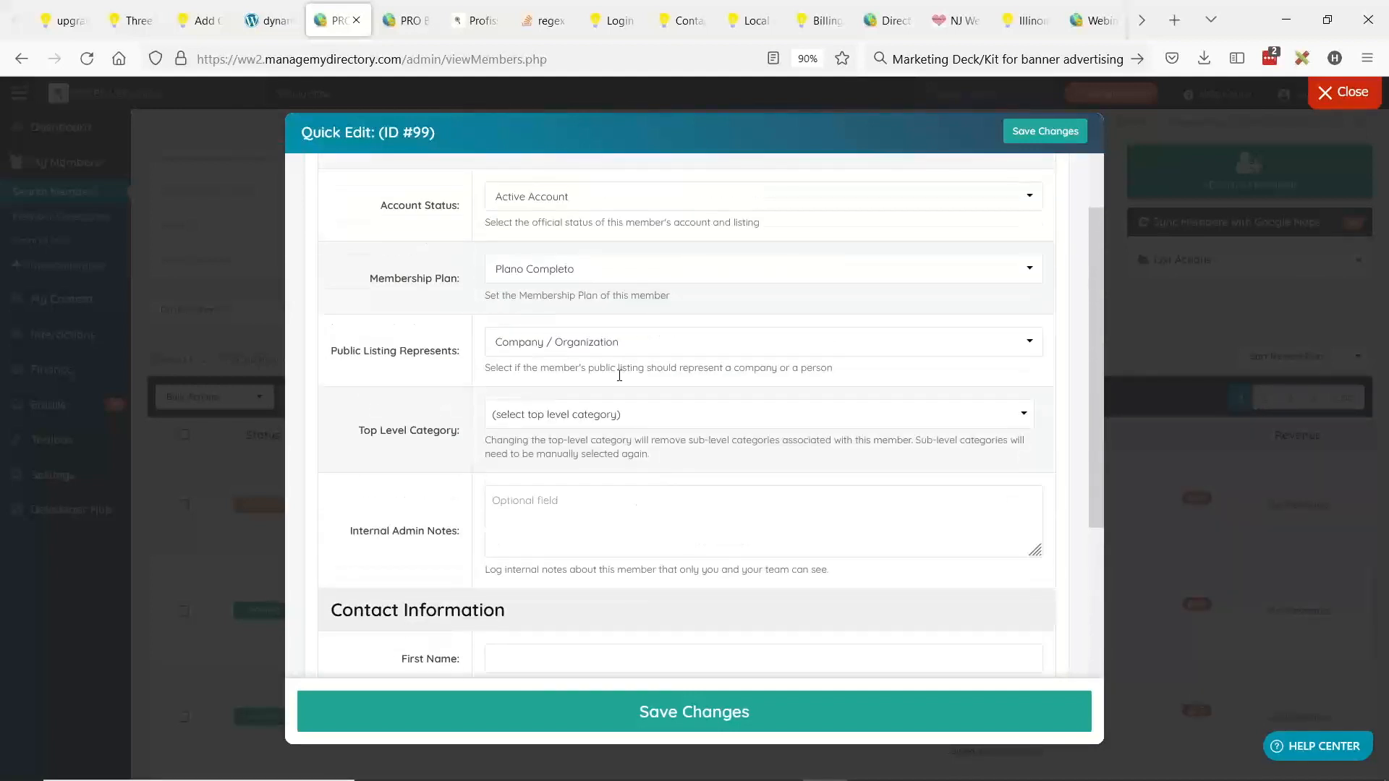
pyautogui.click(365, 530)
pyautogui.moveTo(363, 530); pyautogui.dragTo(380, 531)
pyautogui.click(568, 522)
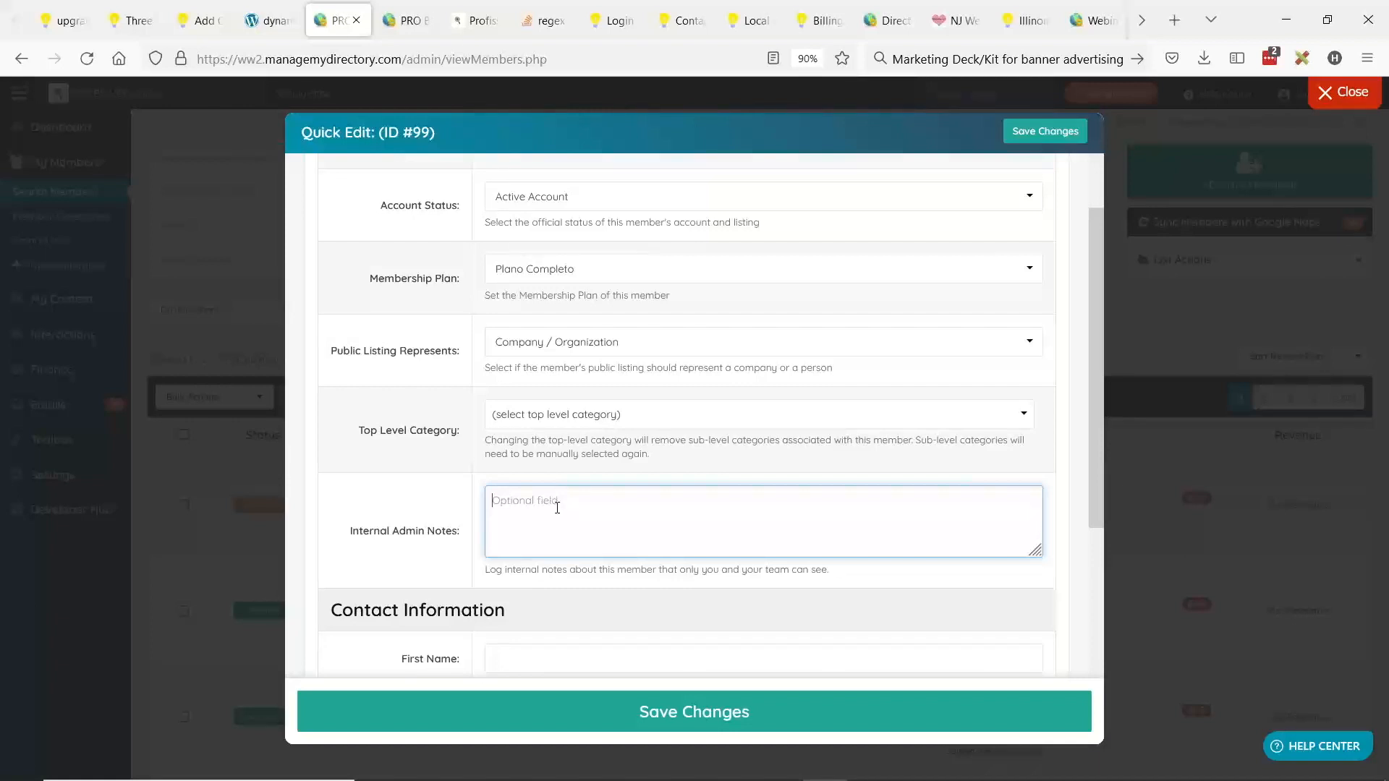
# Step: Inspect the Internal Admin Notes textarea again, highlight member_notes in its name attribute, and return to the Quick Edit form without the inspector
pyautogui.rightClick(555, 504)
pyautogui.click(594, 455)
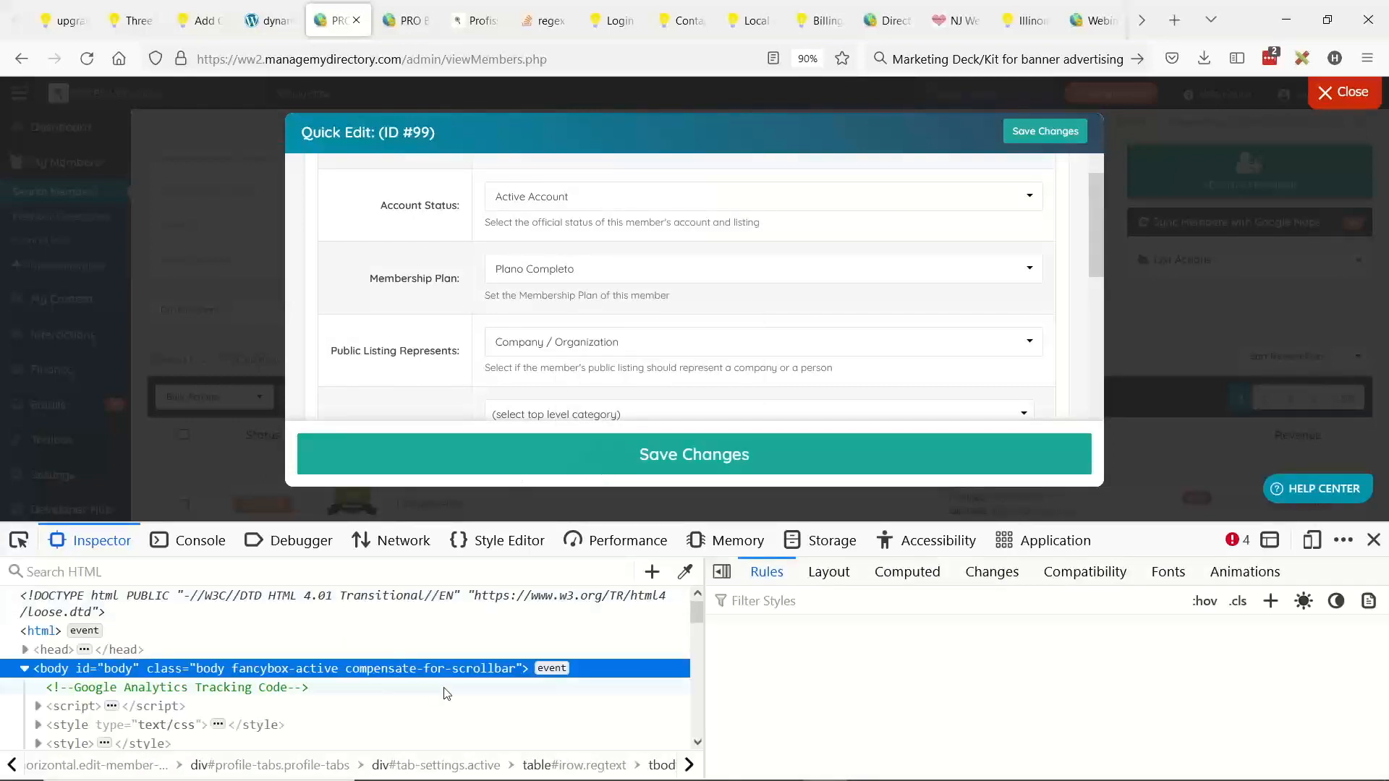
pyautogui.doubleClick(634, 662)
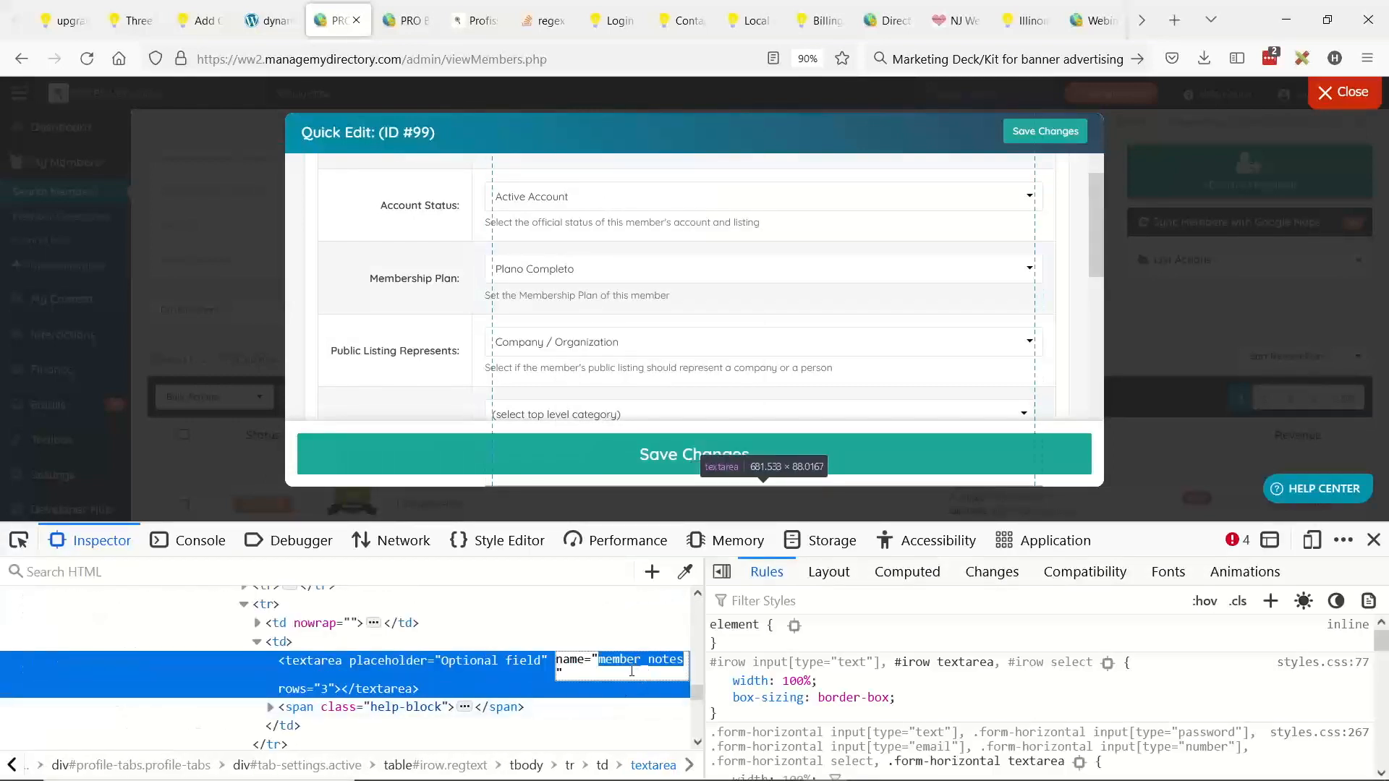
pyautogui.scroll(-3, 452, 362)
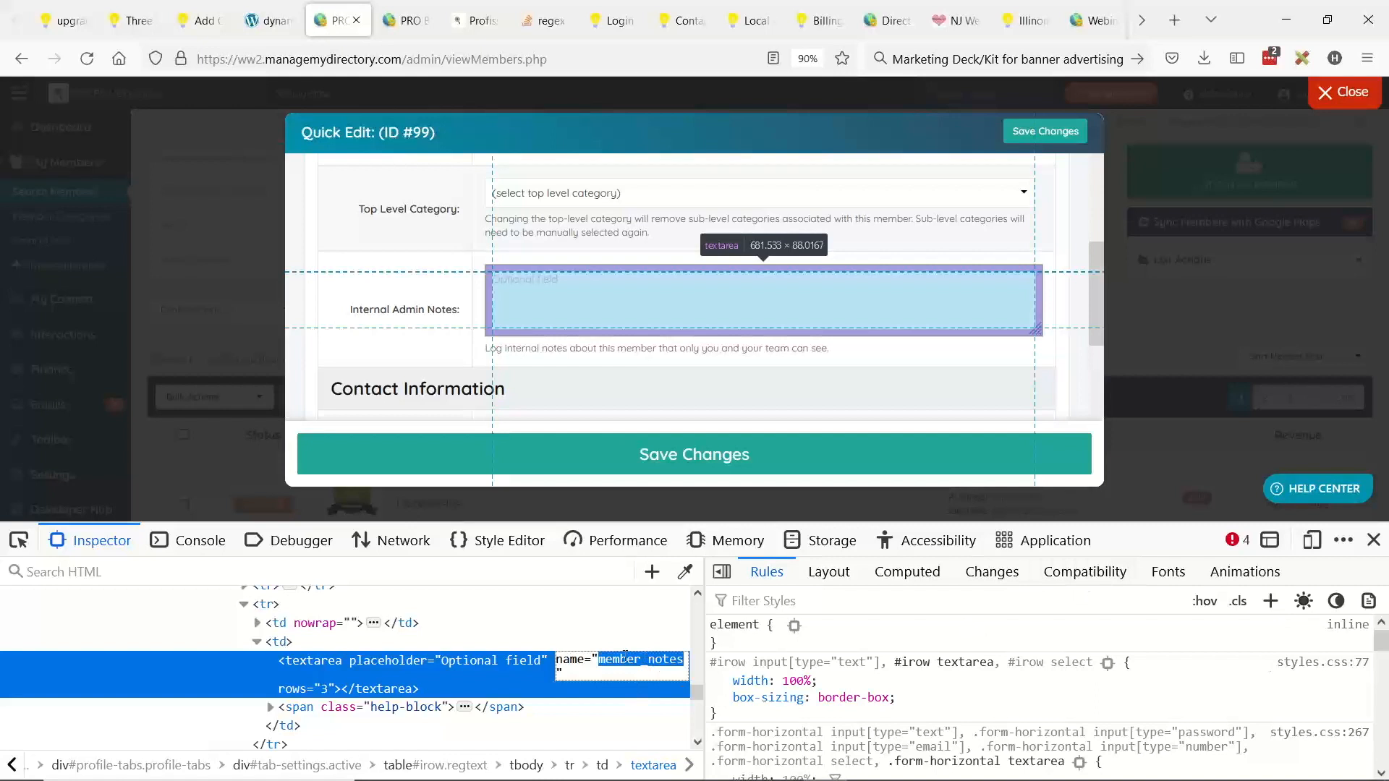
pyautogui.click(1373, 539)
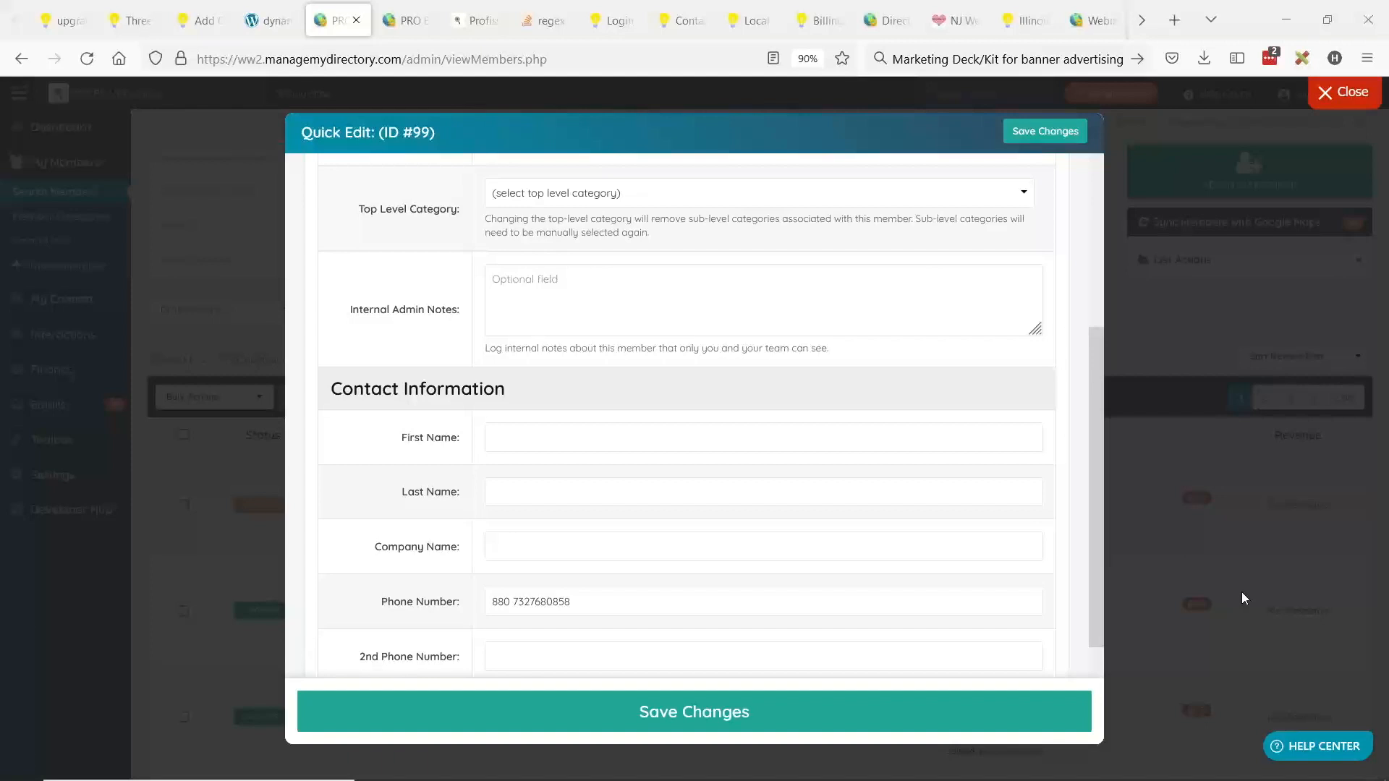
pyautogui.scroll(3, 816, 431)
pyautogui.click(622, 517)
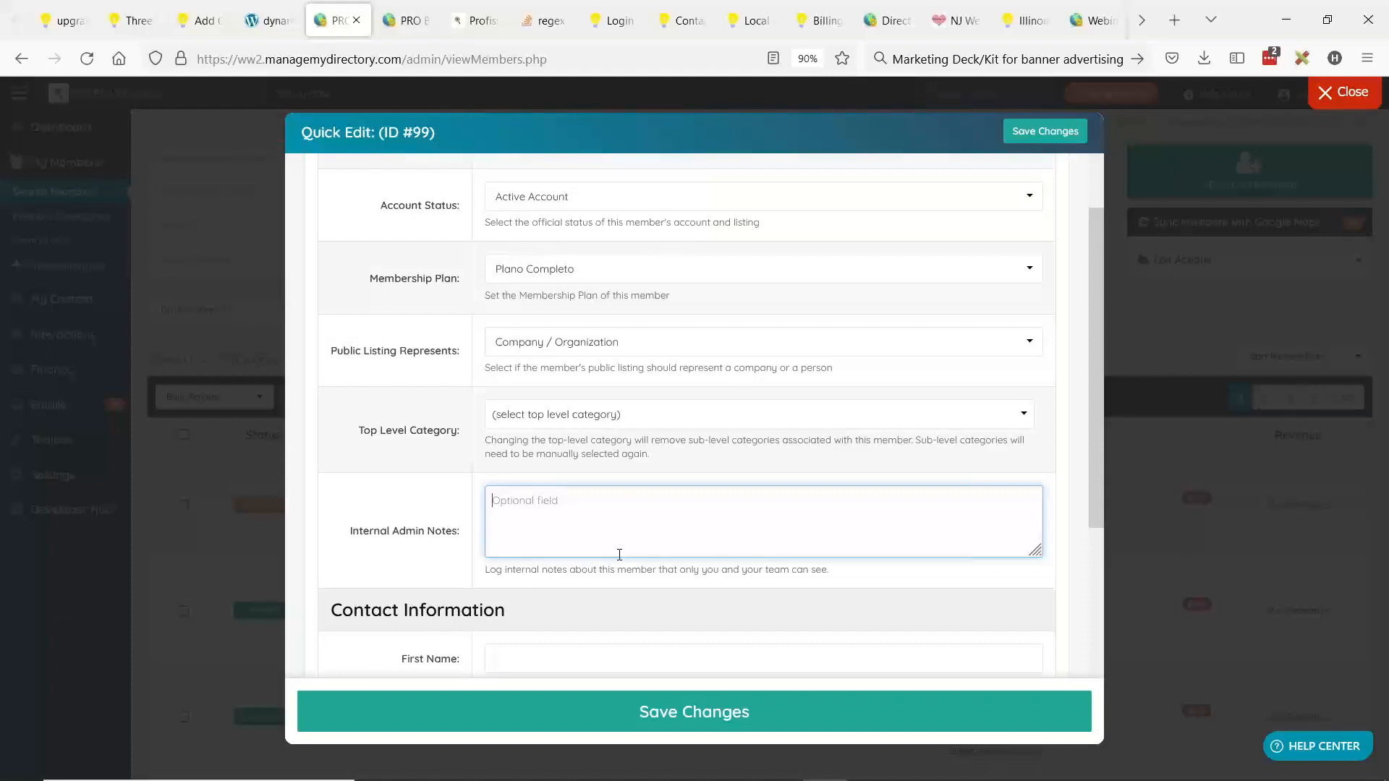
pyautogui.click(1384, 255)
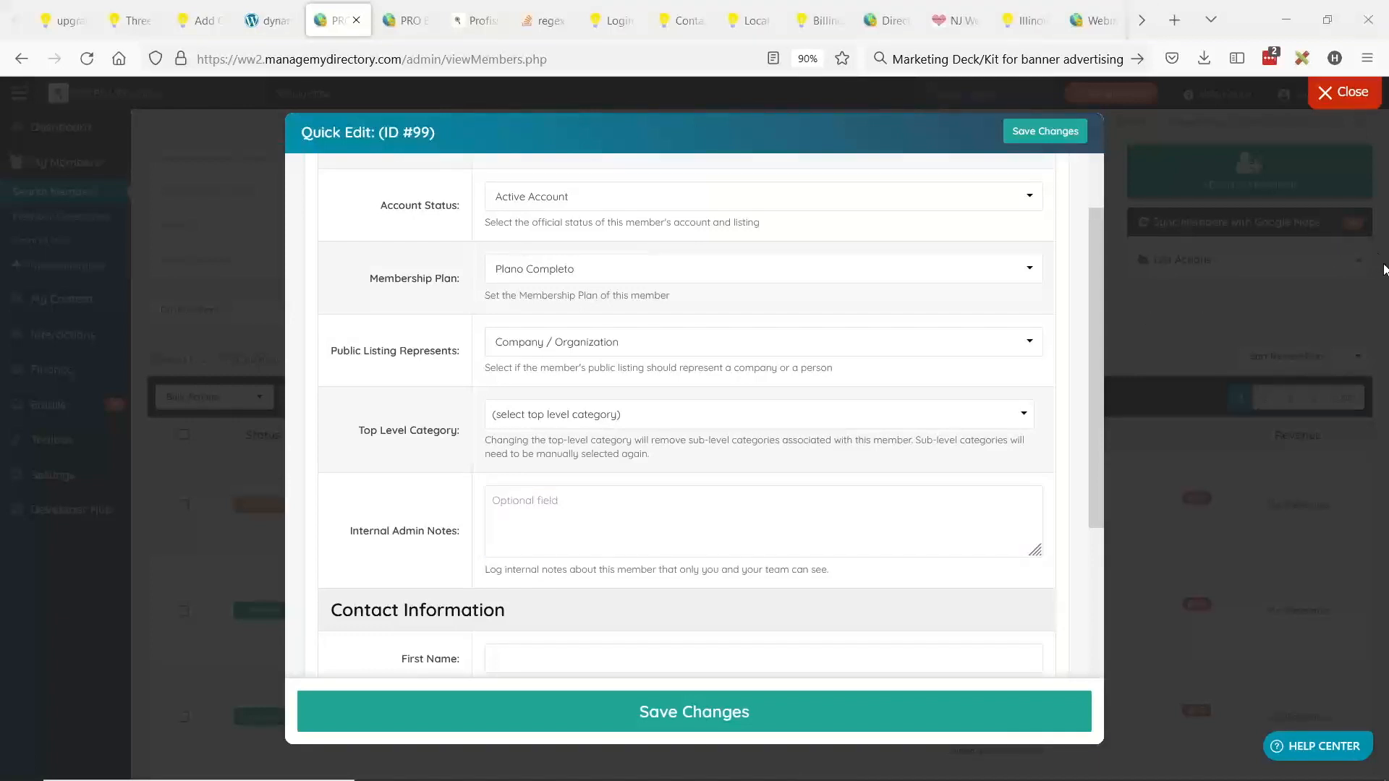
# Step: Switch from the browser to the Notepad window holding the notes
pyautogui.hotkey('alt', 'Tab')
pyautogui.hotkey('alt', 'Tab')
pyautogui.hotkey('alt', 'Tab')
pyautogui.hotkey('alt', 'Tab')
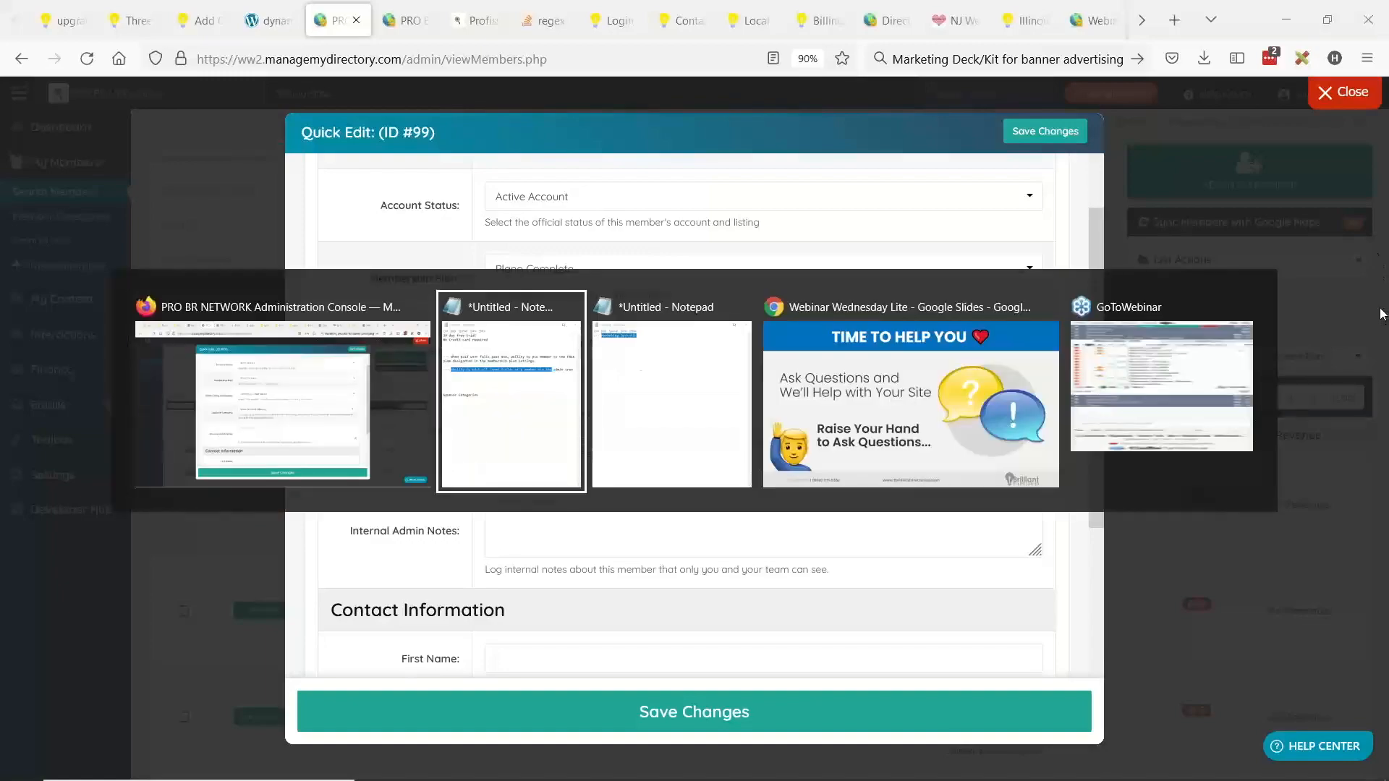
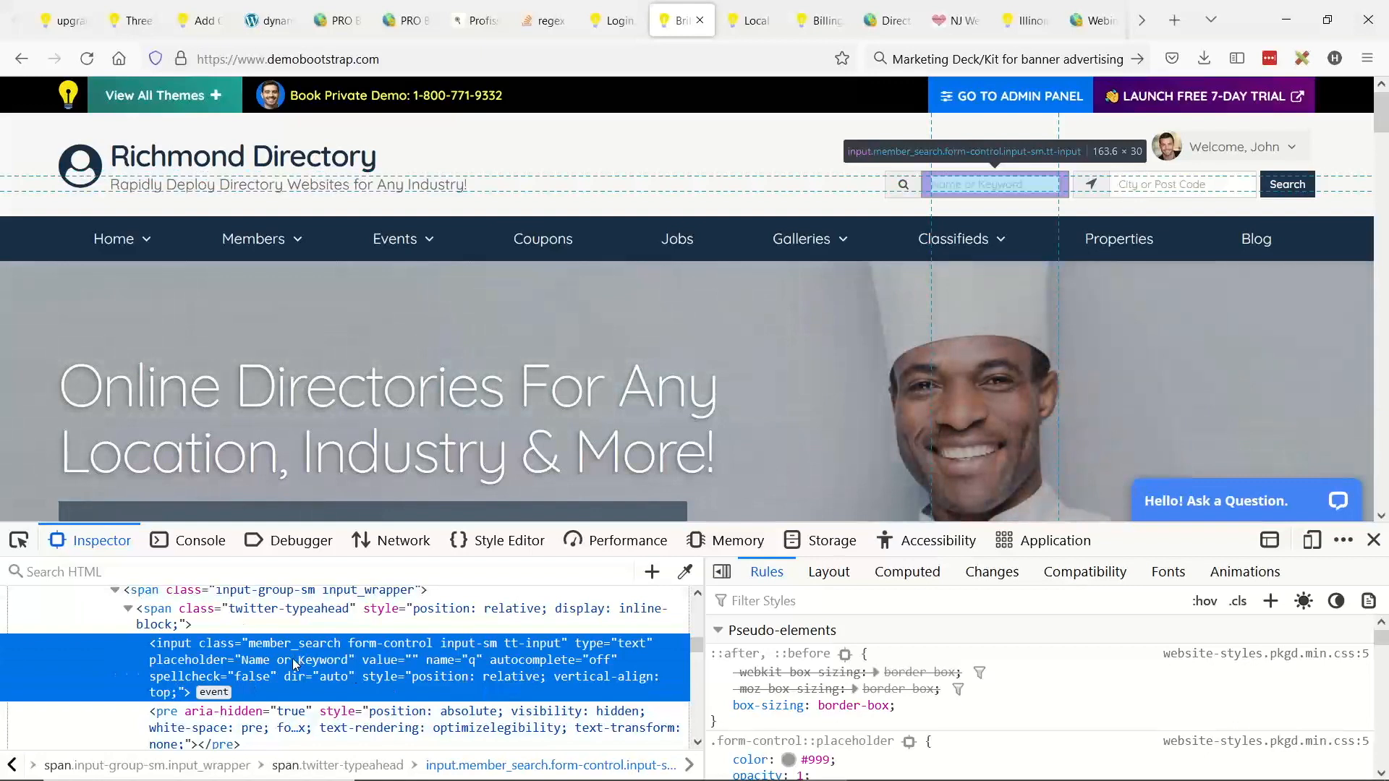
# Step: Set the header keyword search field's placeholder to "Search Richmond Business" in the page HTML and close the inspector
pyautogui.write('Richmond')
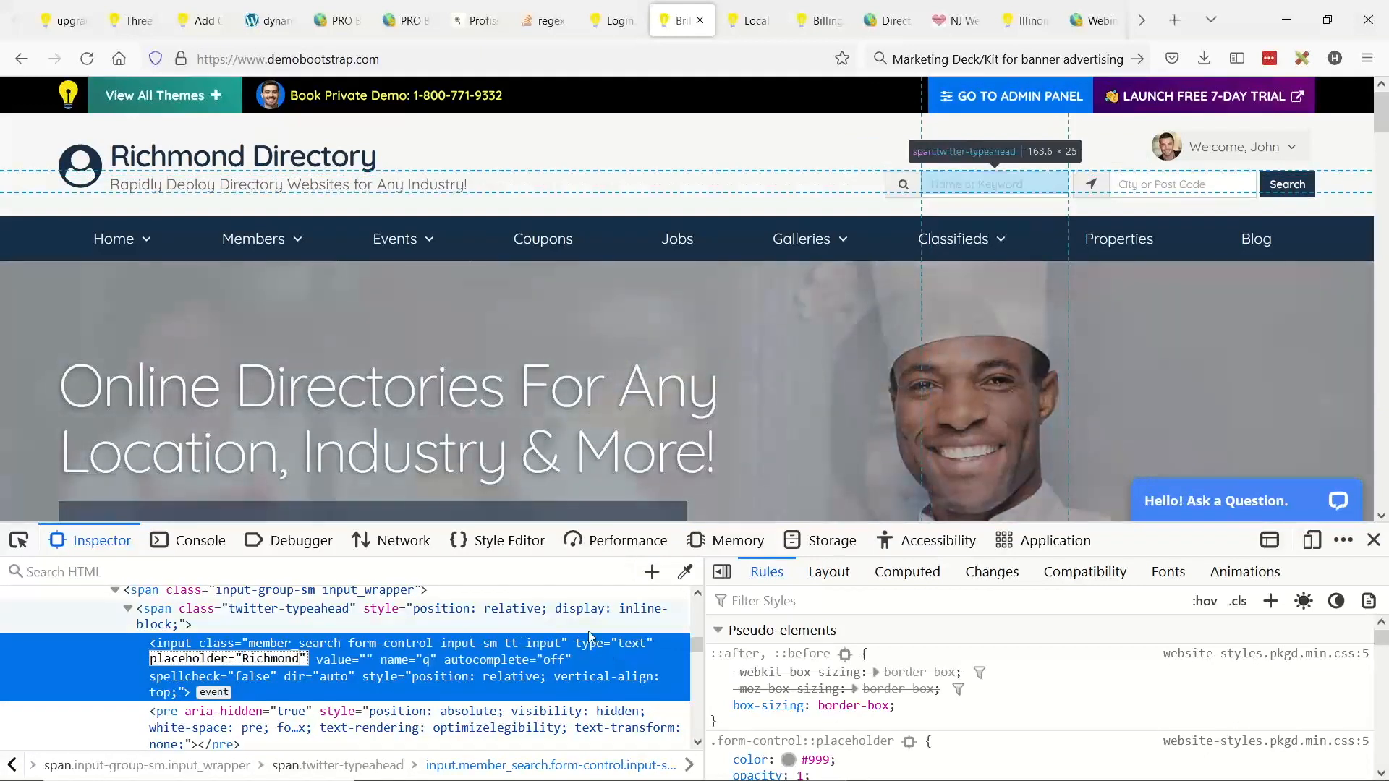
pyautogui.press('Home')
pyautogui.write('Search Richmond')
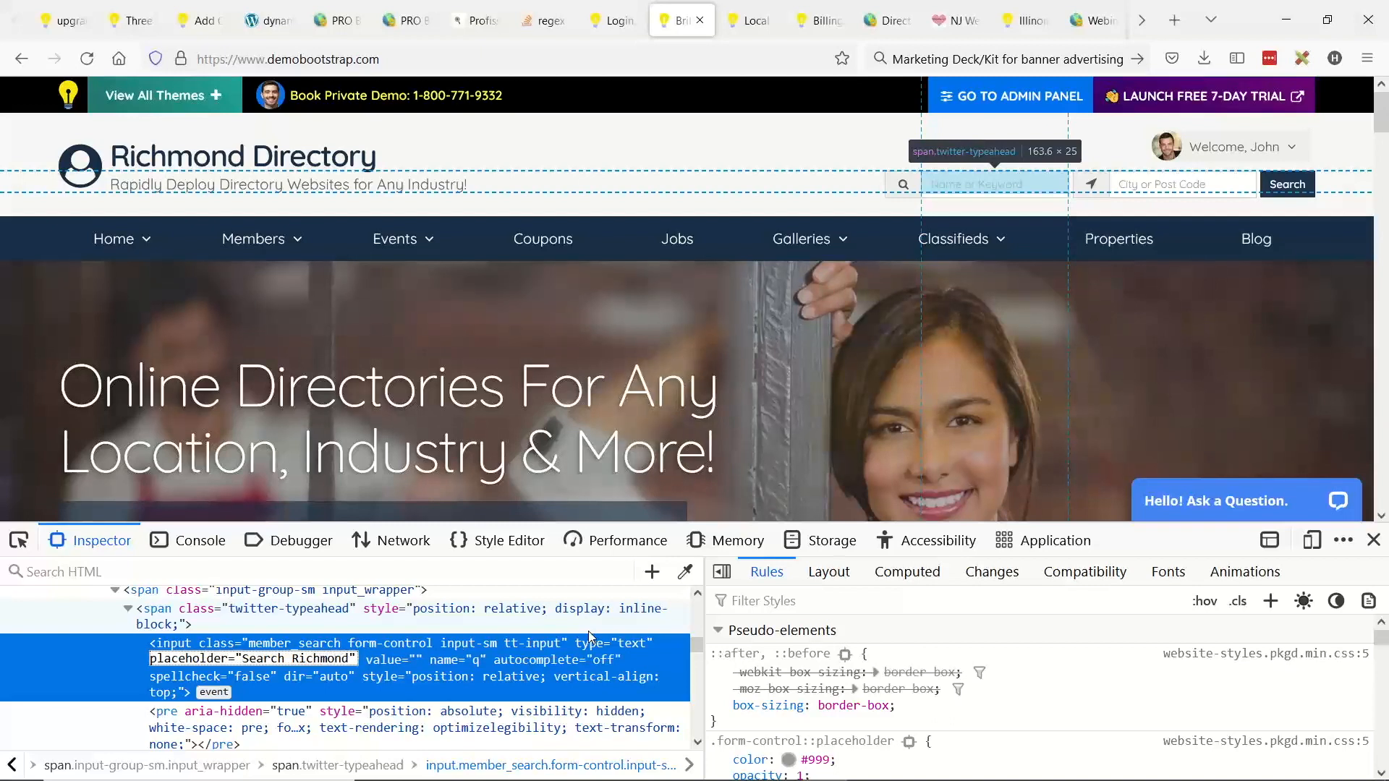
pyautogui.write(' Business')
pyautogui.press('Return')
pyautogui.rightClick(1139, 192)
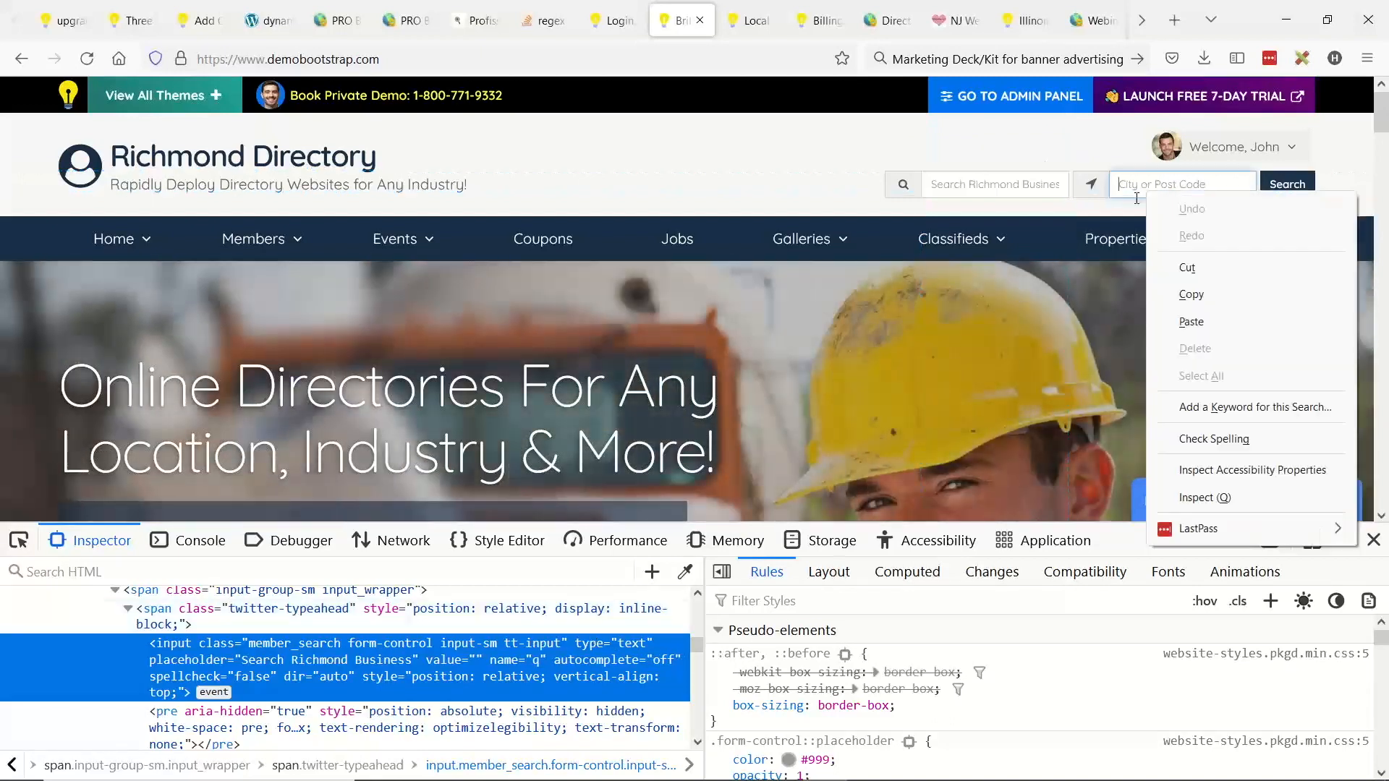
pyautogui.click(1157, 181)
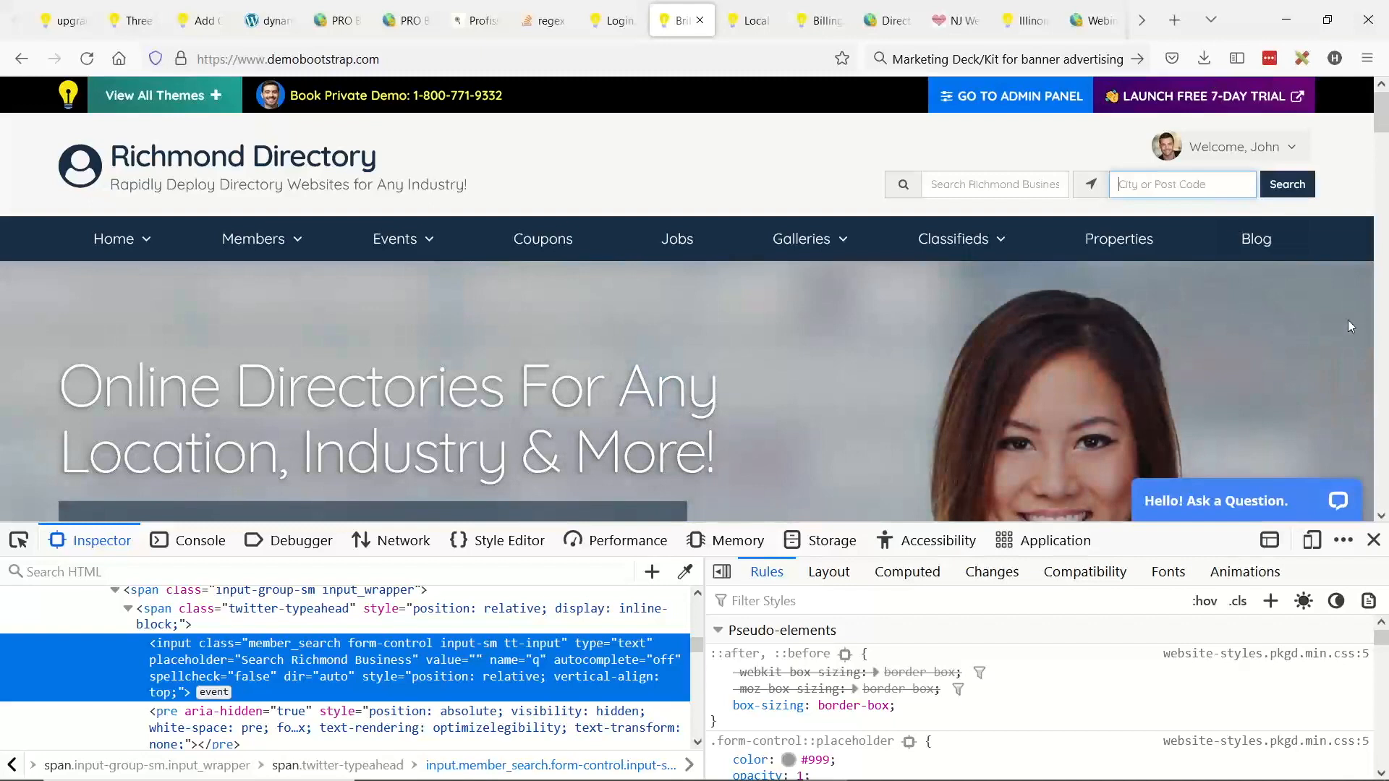
pyautogui.click(1374, 542)
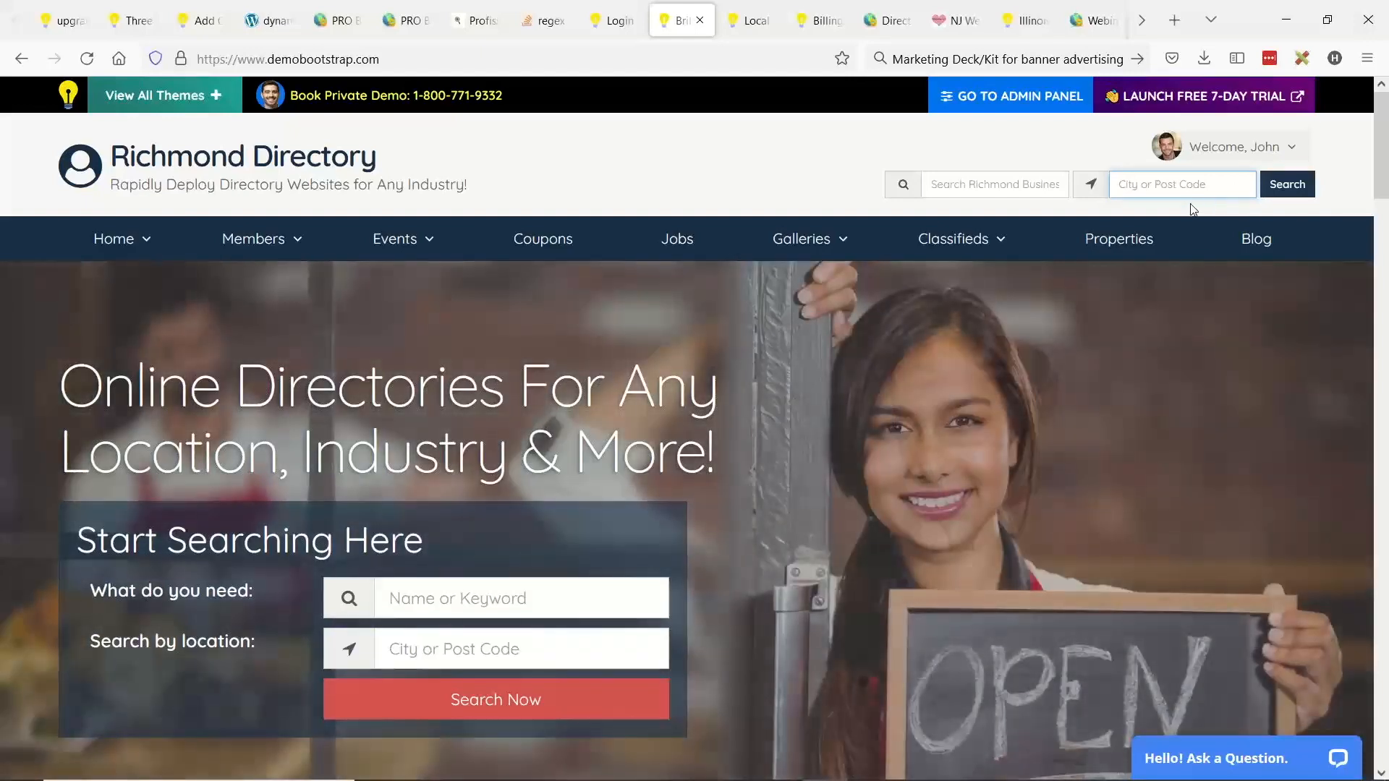
# Step: Inspect the large homepage headline above the search box and select its h1 element in the HTML
pyautogui.rightClick(149, 371)
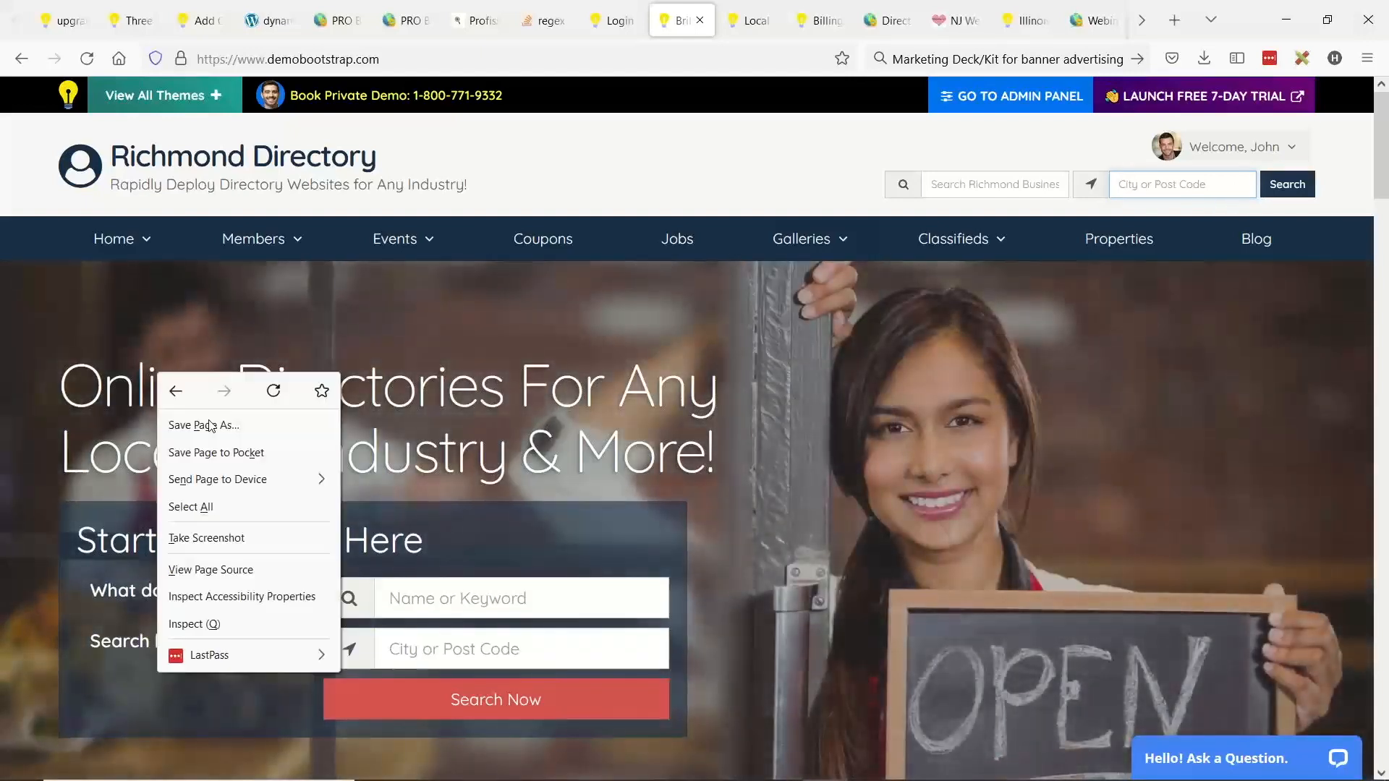
pyautogui.click(189, 622)
pyautogui.moveTo(199, 252)
pyautogui.scroll(-1, 199, 252)
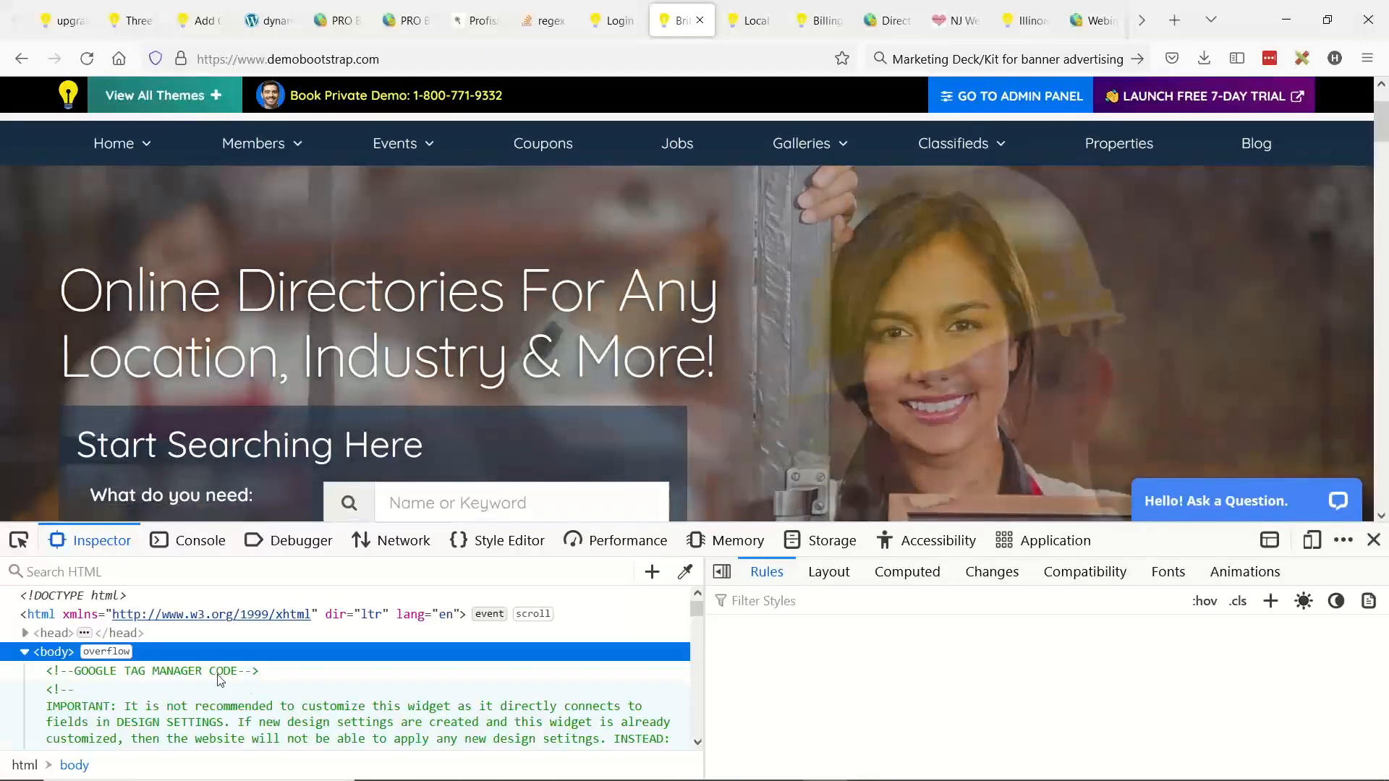
pyautogui.click(103, 669)
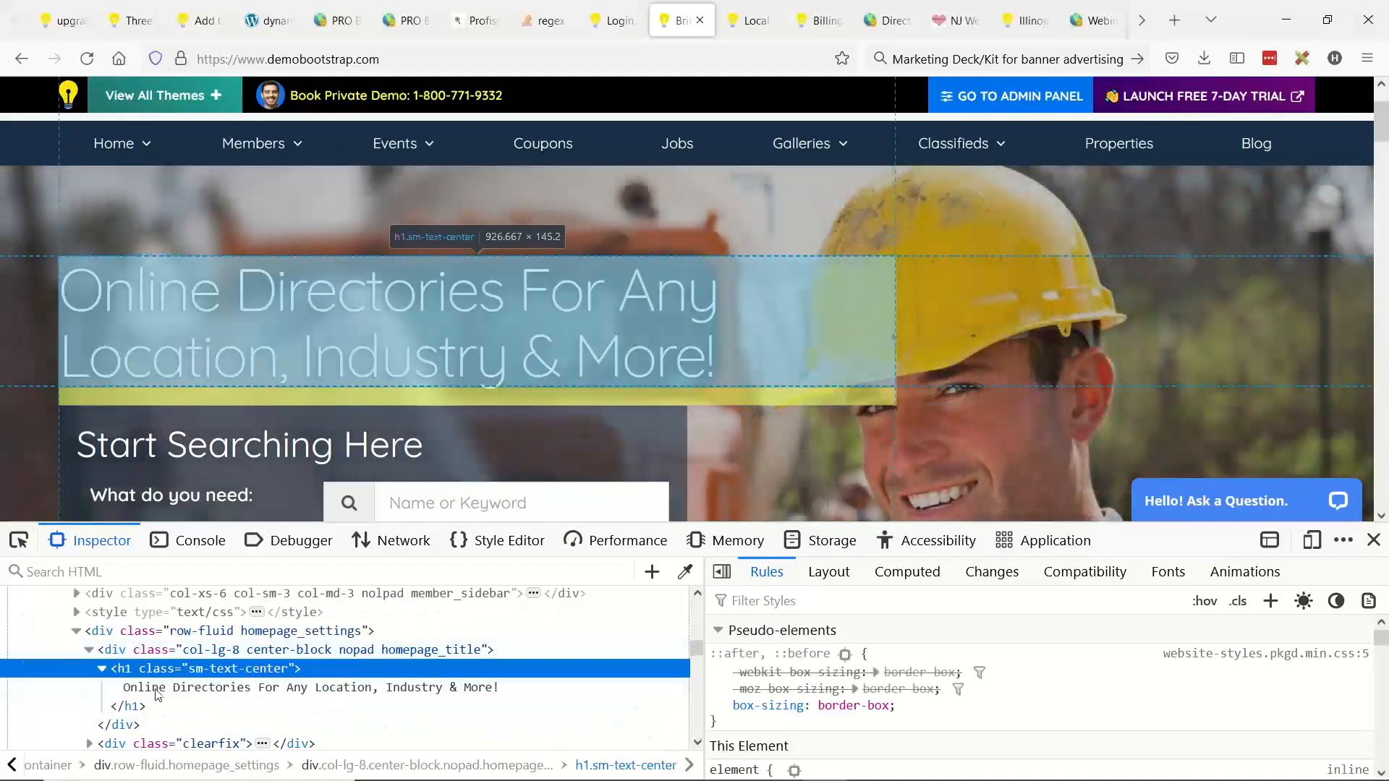
# Step: Replace the first line of the h1 headline text with "Search the #1 Richmond"
pyautogui.doubleClick(175, 687)
pyautogui.click(187, 692)
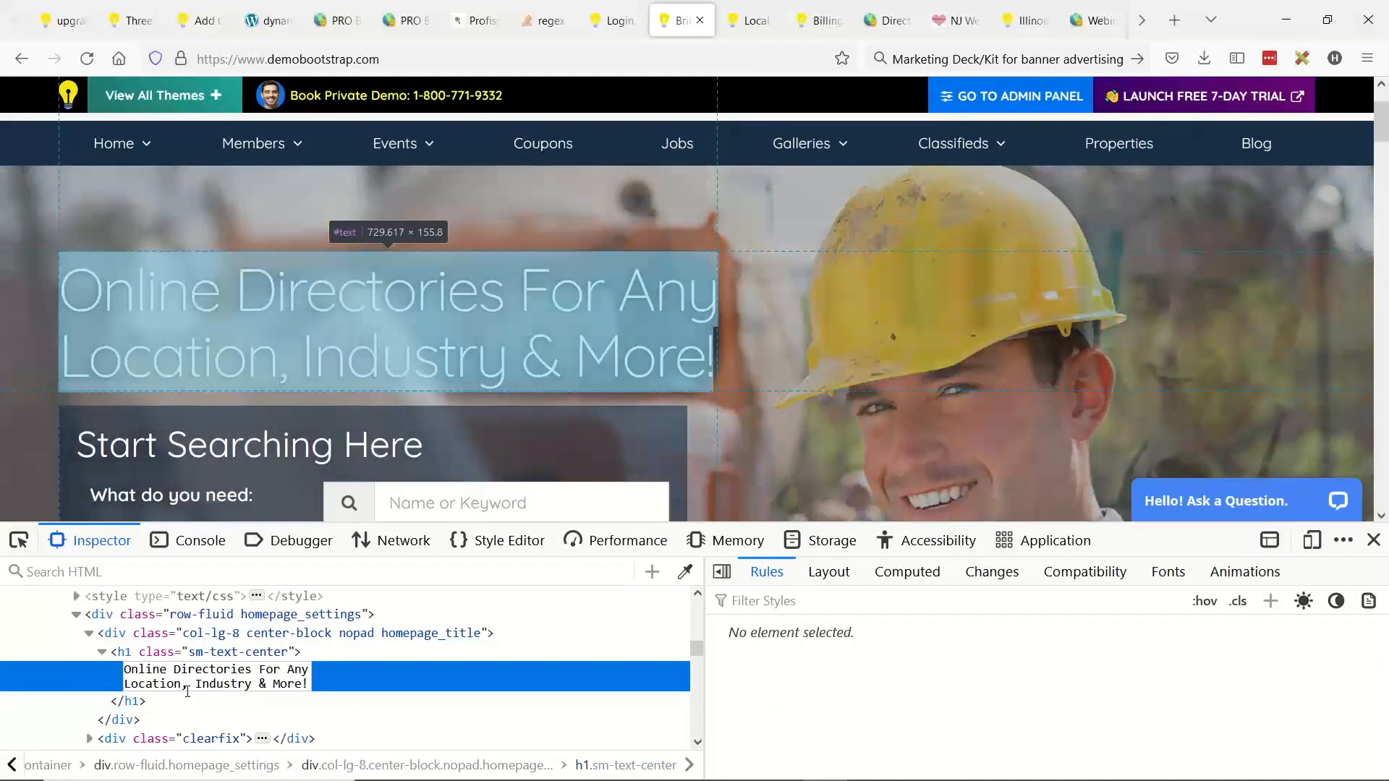
pyautogui.scroll(-5, 202, 672)
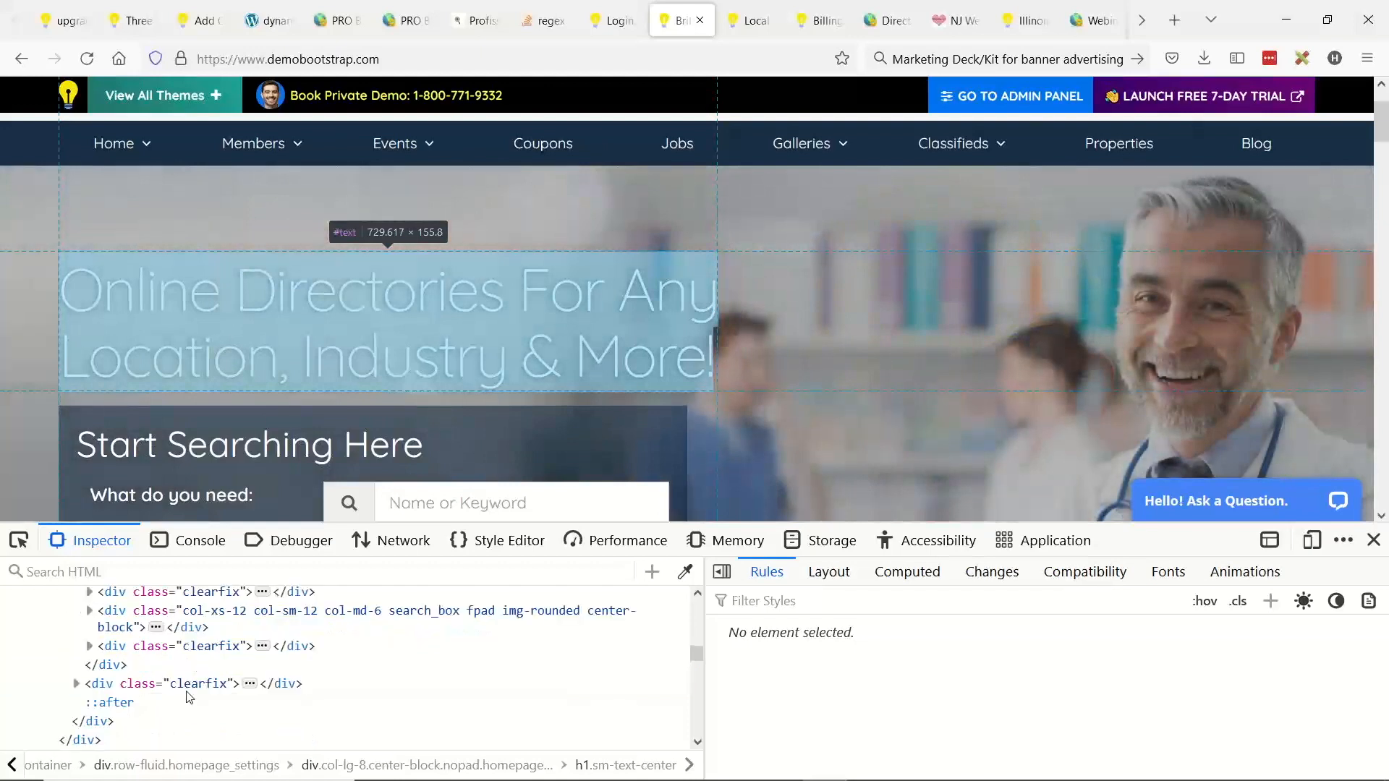
pyautogui.scroll(5, 234, 634)
pyautogui.scroll(-1, 168, 611)
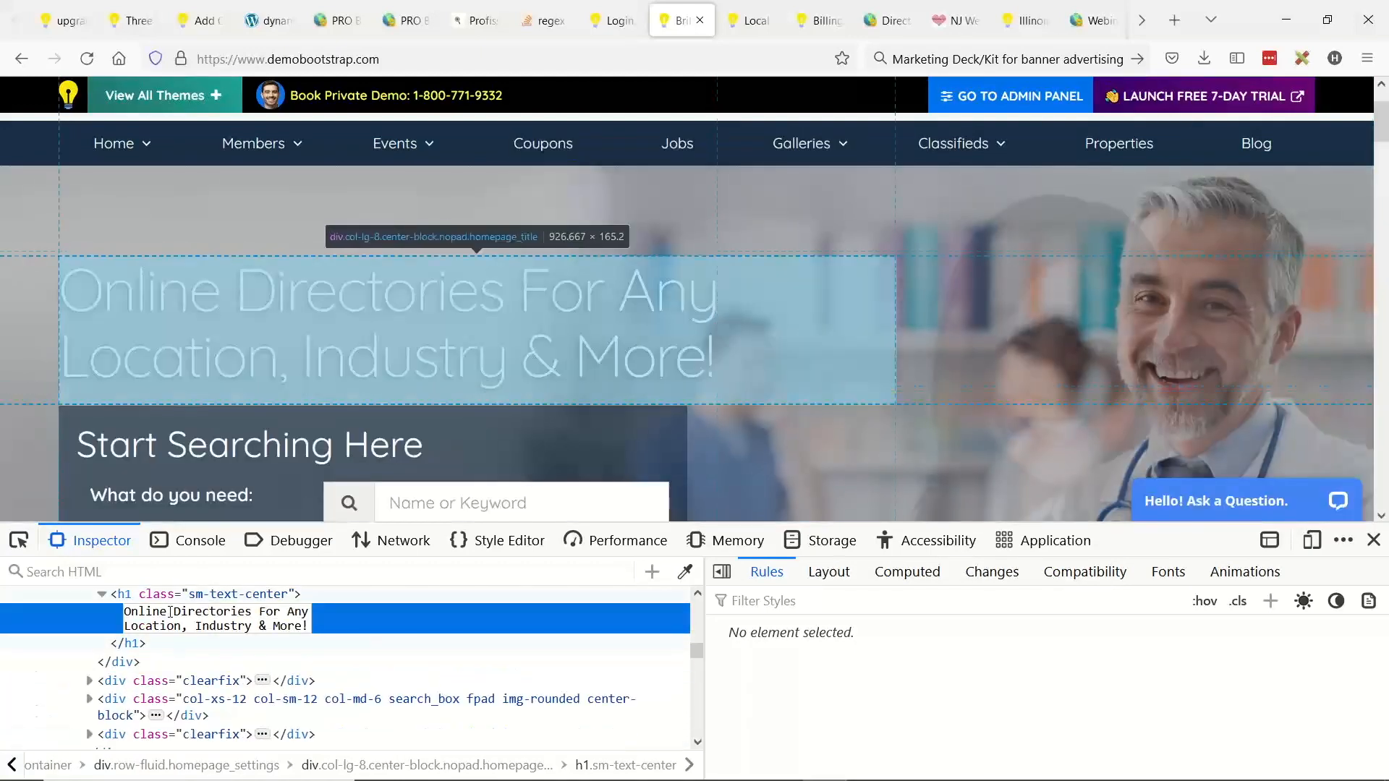
pyautogui.tripleClick(168, 611)
pyautogui.write('Search')
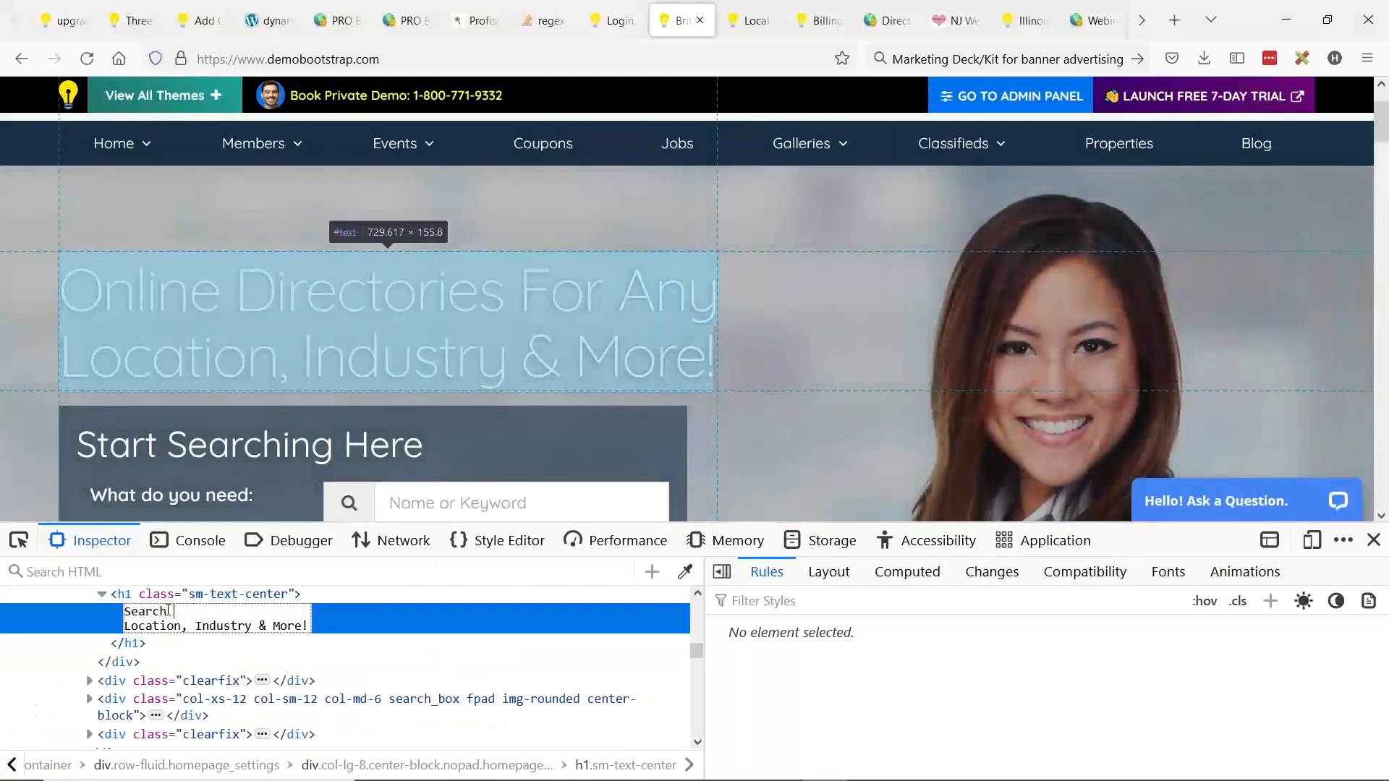
pyautogui.write(' the #')
pyautogui.scroll(-4, 168, 610)
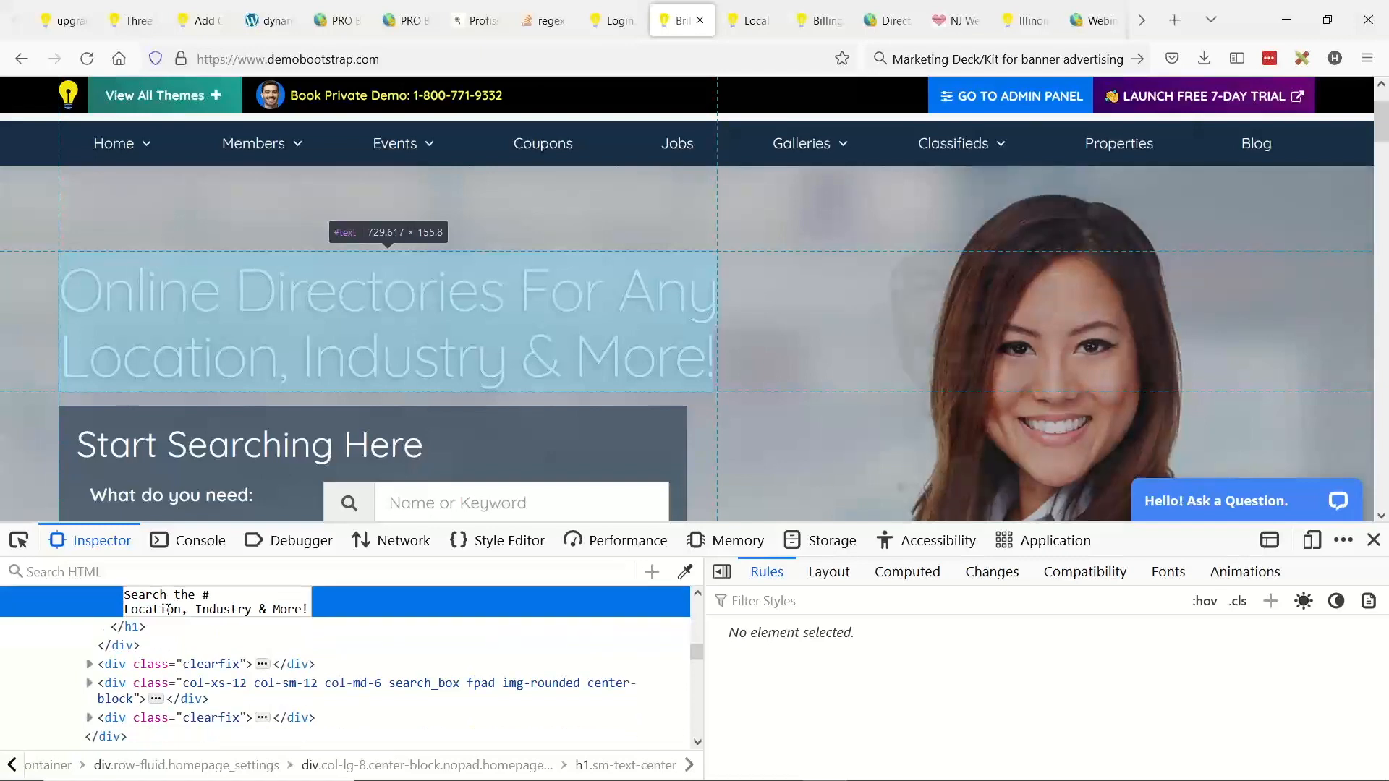
pyautogui.scroll(4, 190, 638)
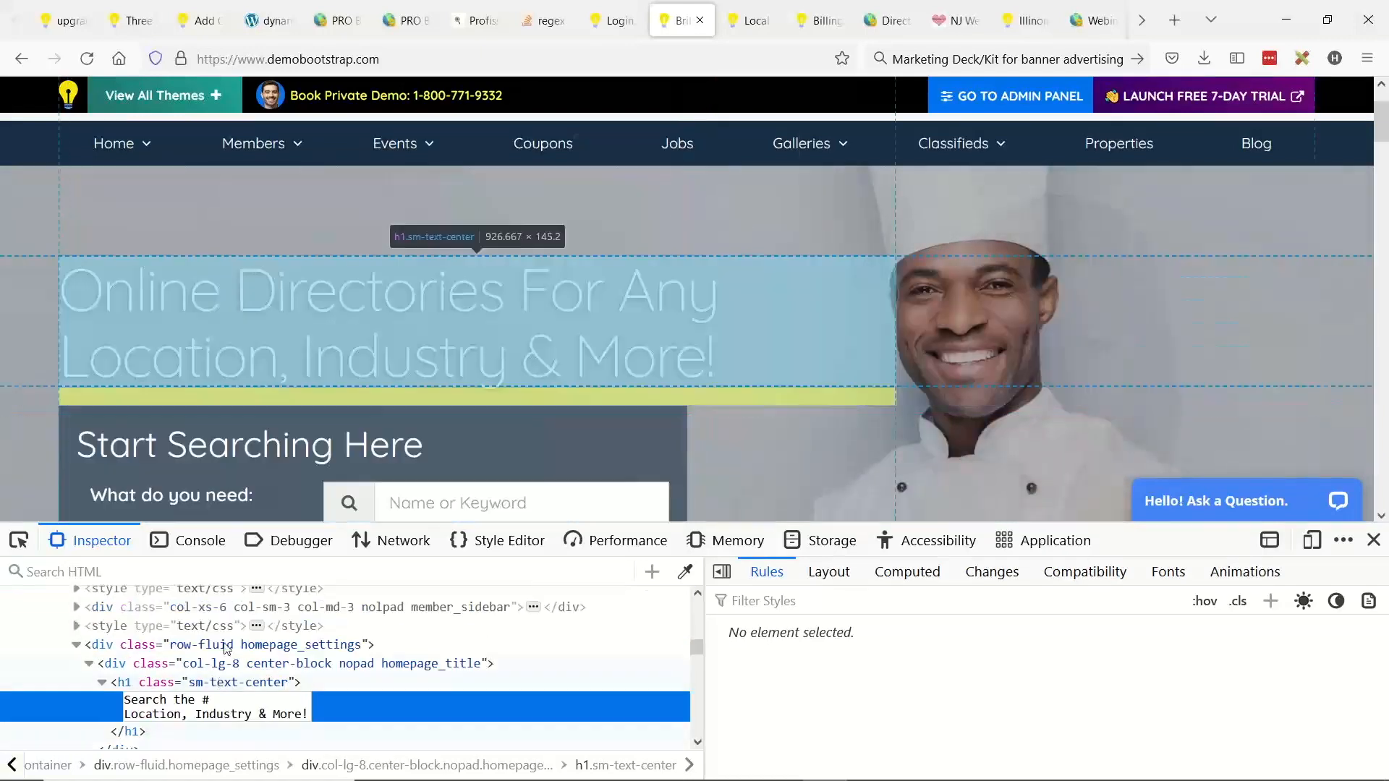
pyautogui.write('1 Richmond')
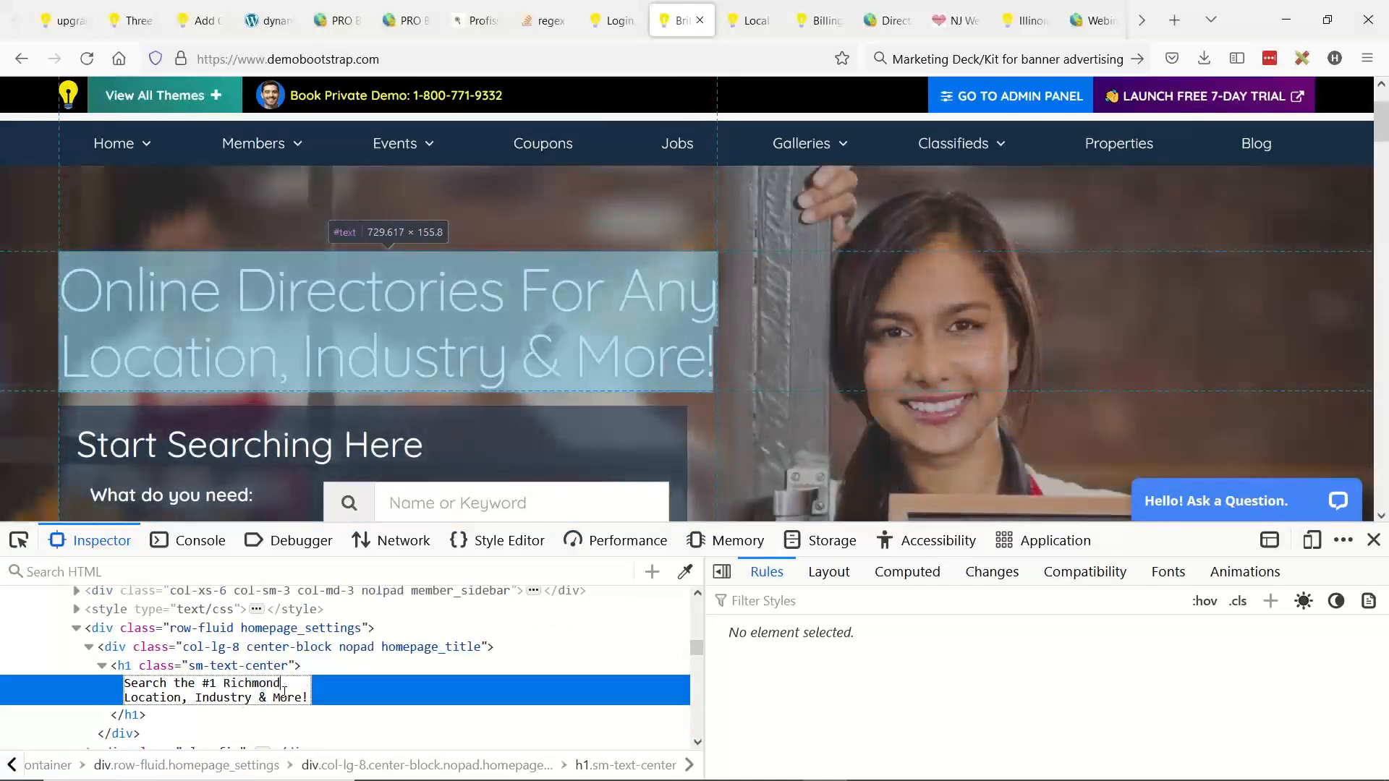
# Step: Delete the leftover second line of the headline text, apply the edit, and close the inspector
pyautogui.moveTo(286, 686); pyautogui.dragTo(306, 699)
pyautogui.press('BackSpace')
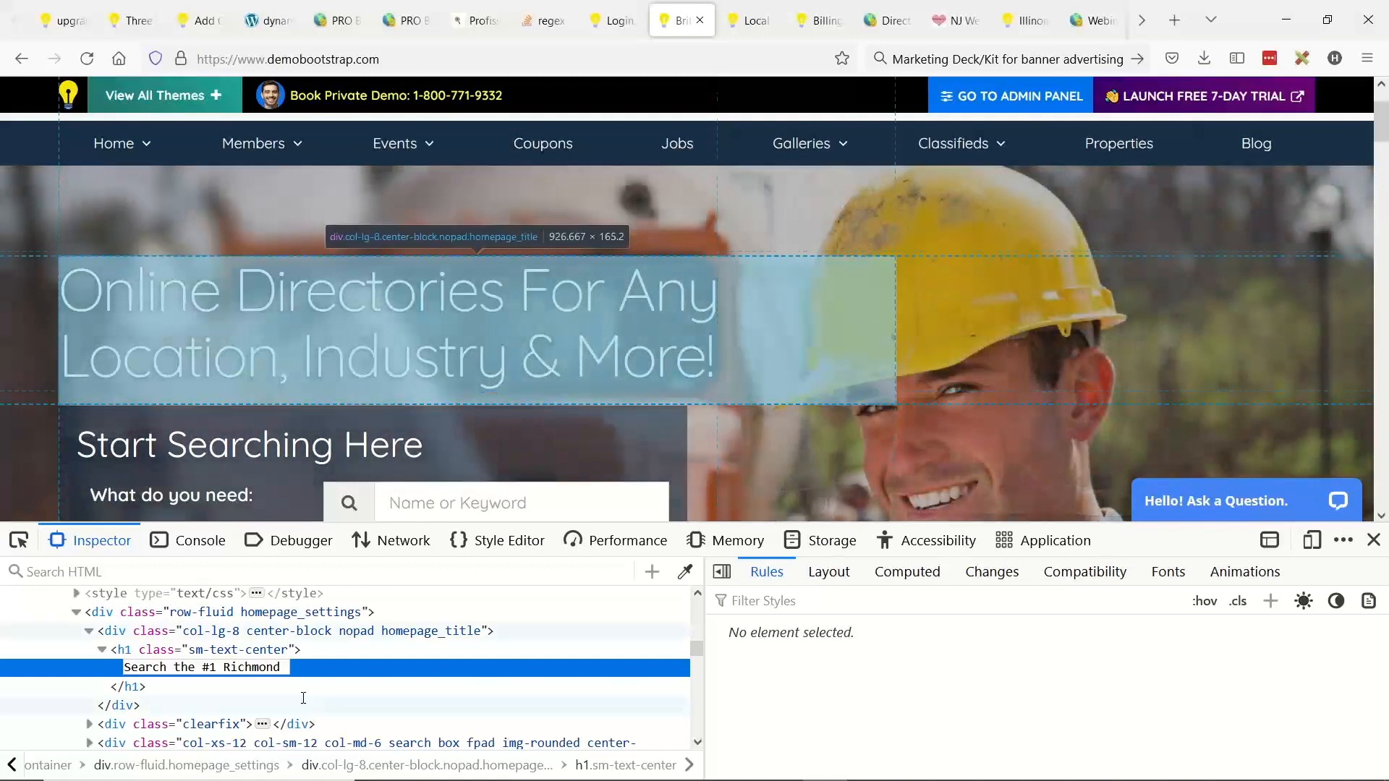
pyautogui.scroll(1, 230, 654)
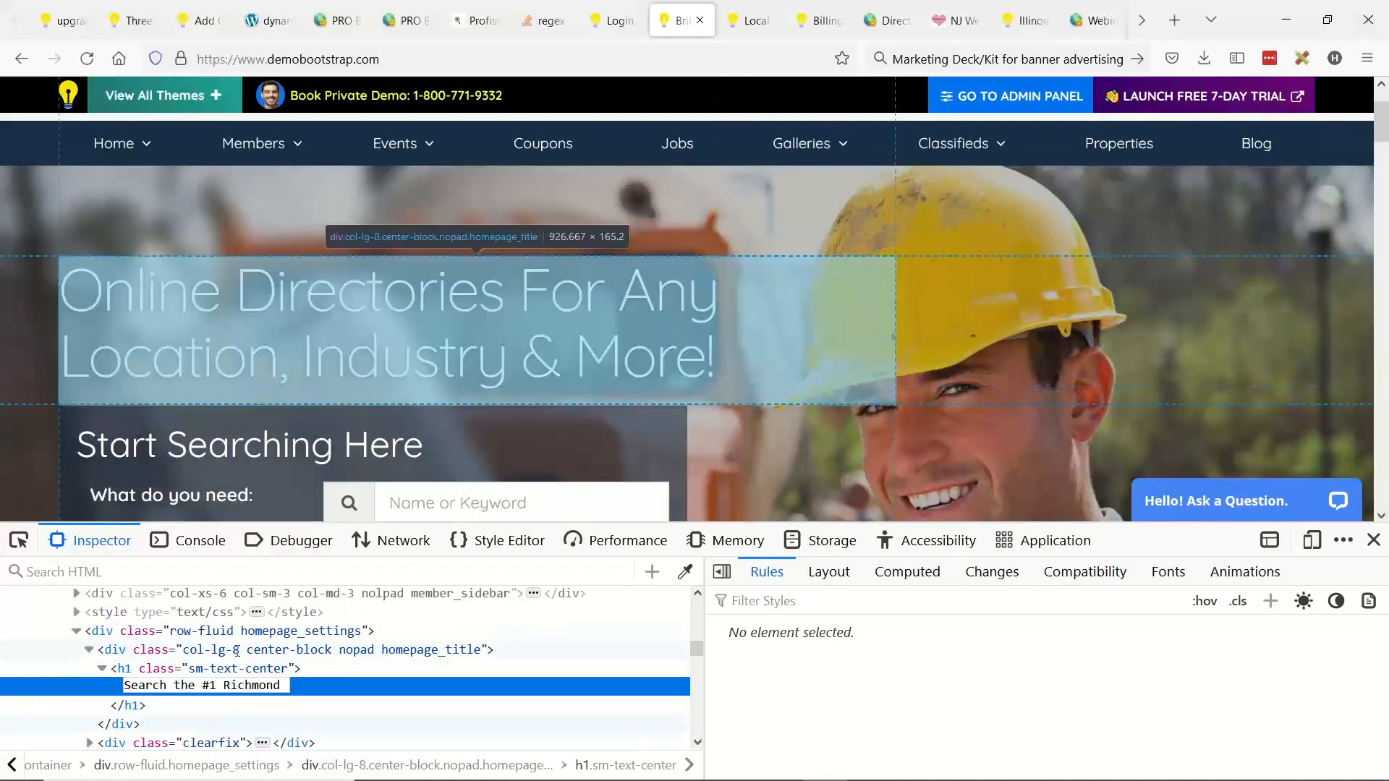
pyautogui.scroll(-1, 235, 662)
pyautogui.press('Return')
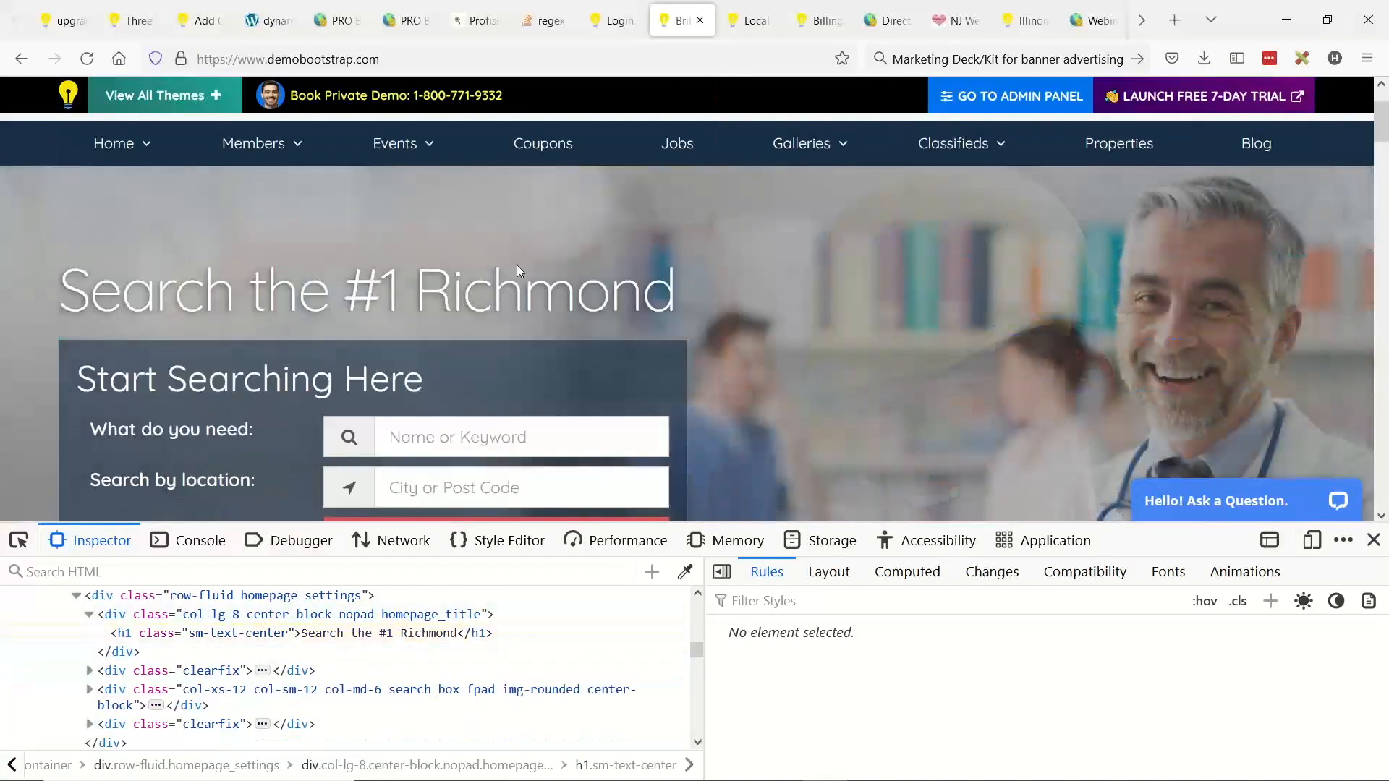
pyautogui.press('F12')
pyautogui.scroll(2, 817, 296)
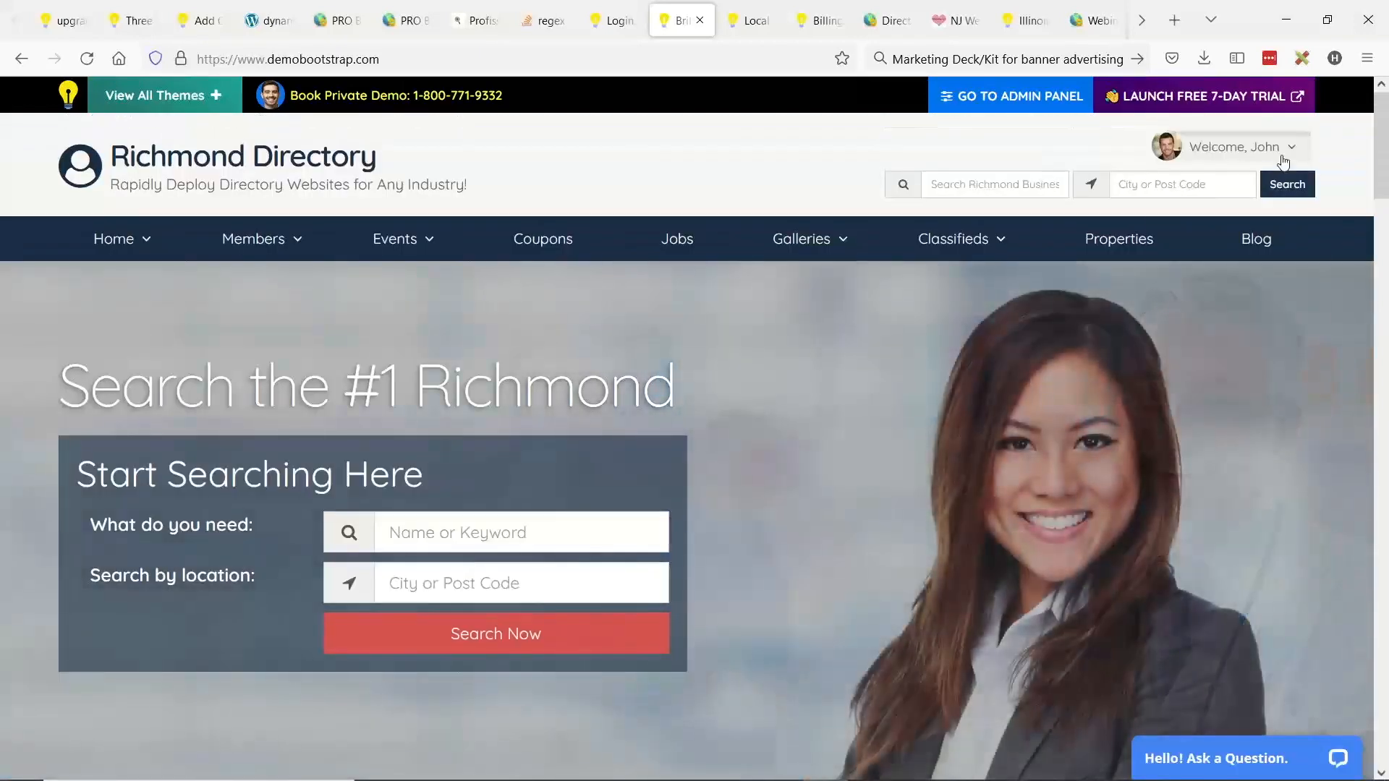
# Step: Open the sample member's dashboard and log the member out of the demo site
pyautogui.click(1281, 156)
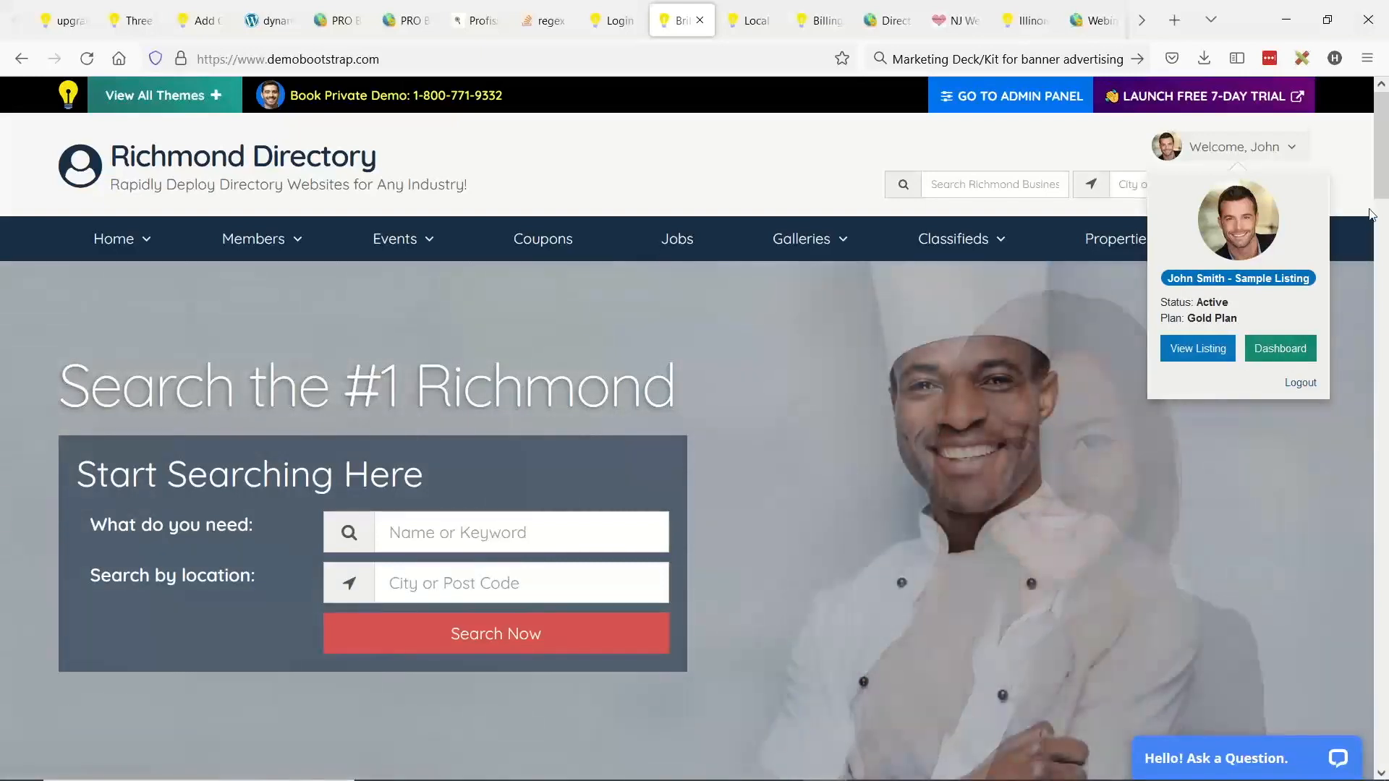
pyautogui.click(1273, 358)
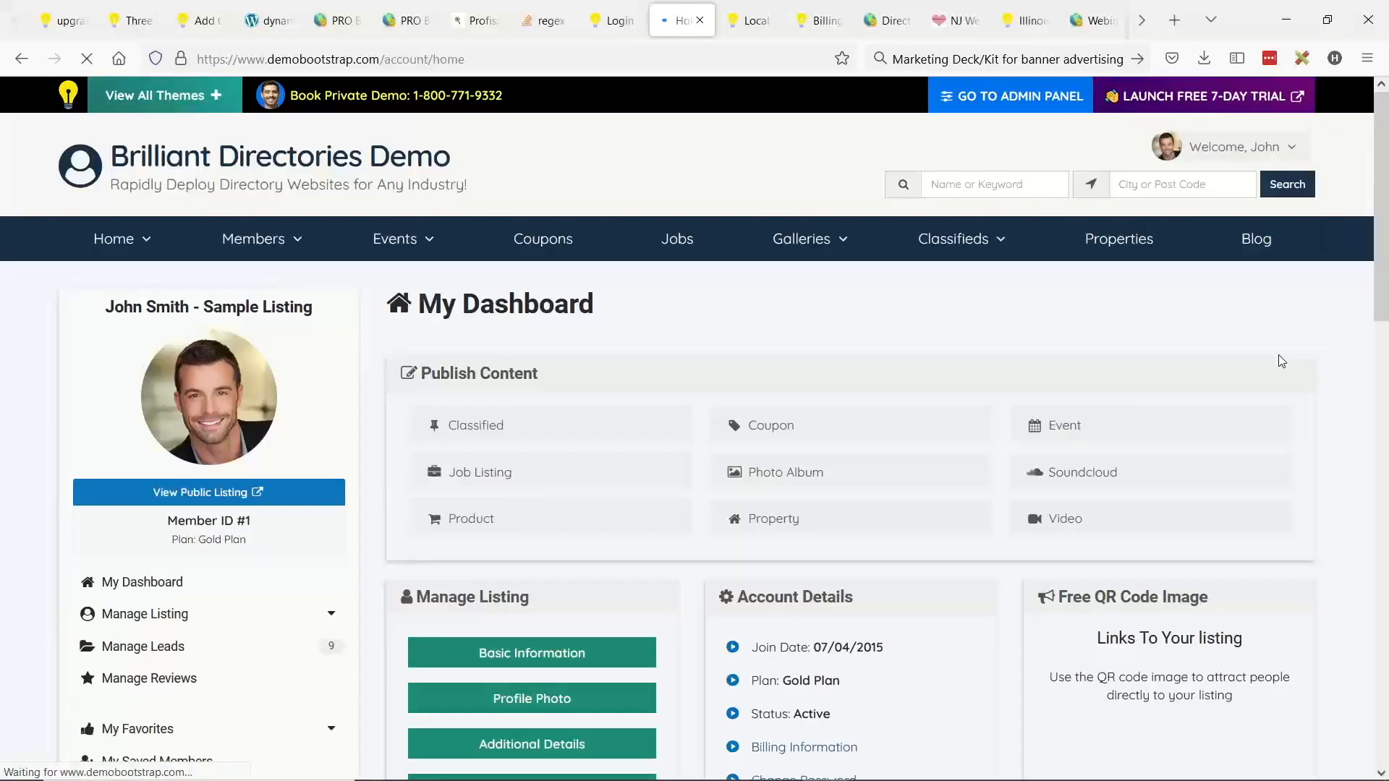
pyautogui.click(1239, 147)
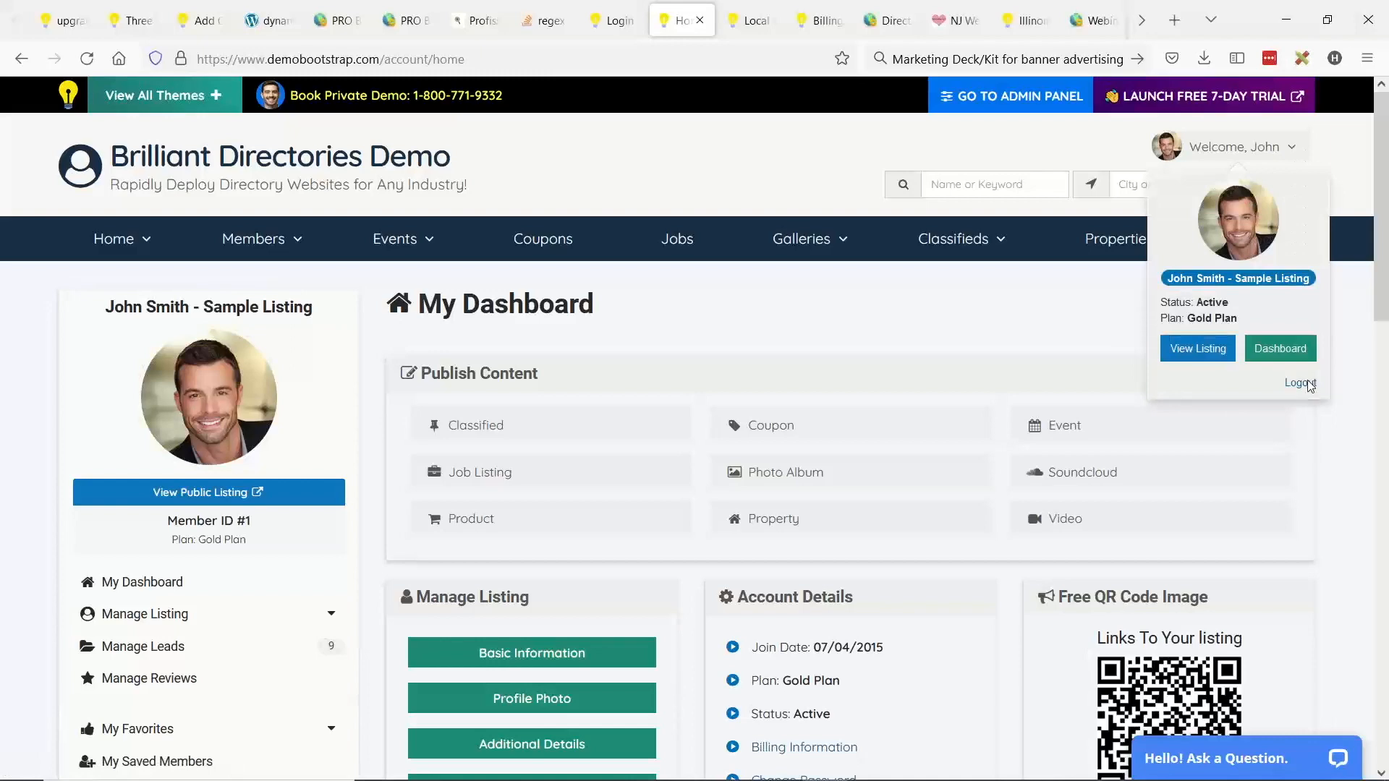
pyautogui.click(1300, 383)
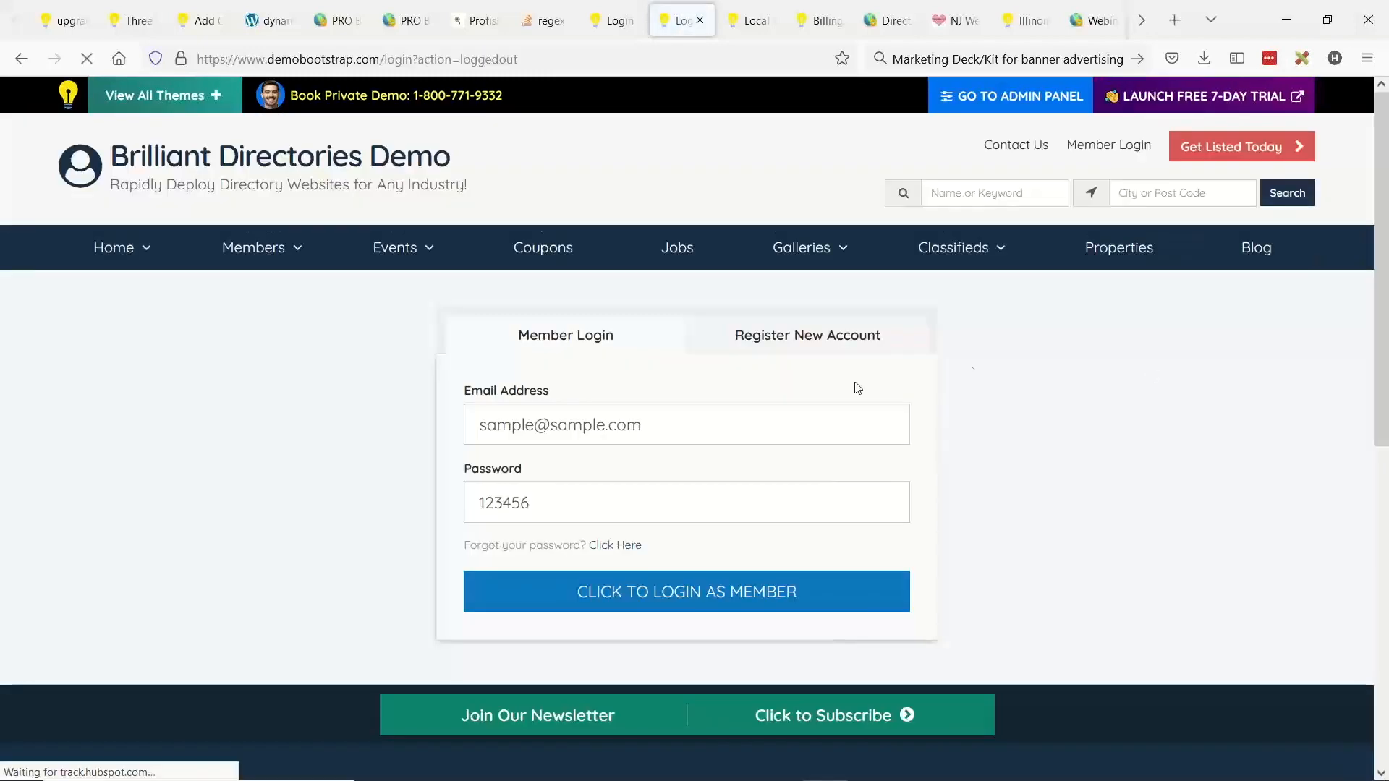
# Step: Open the Get Listed Today page and start joining the free Bronze Plan
pyautogui.click(1252, 140)
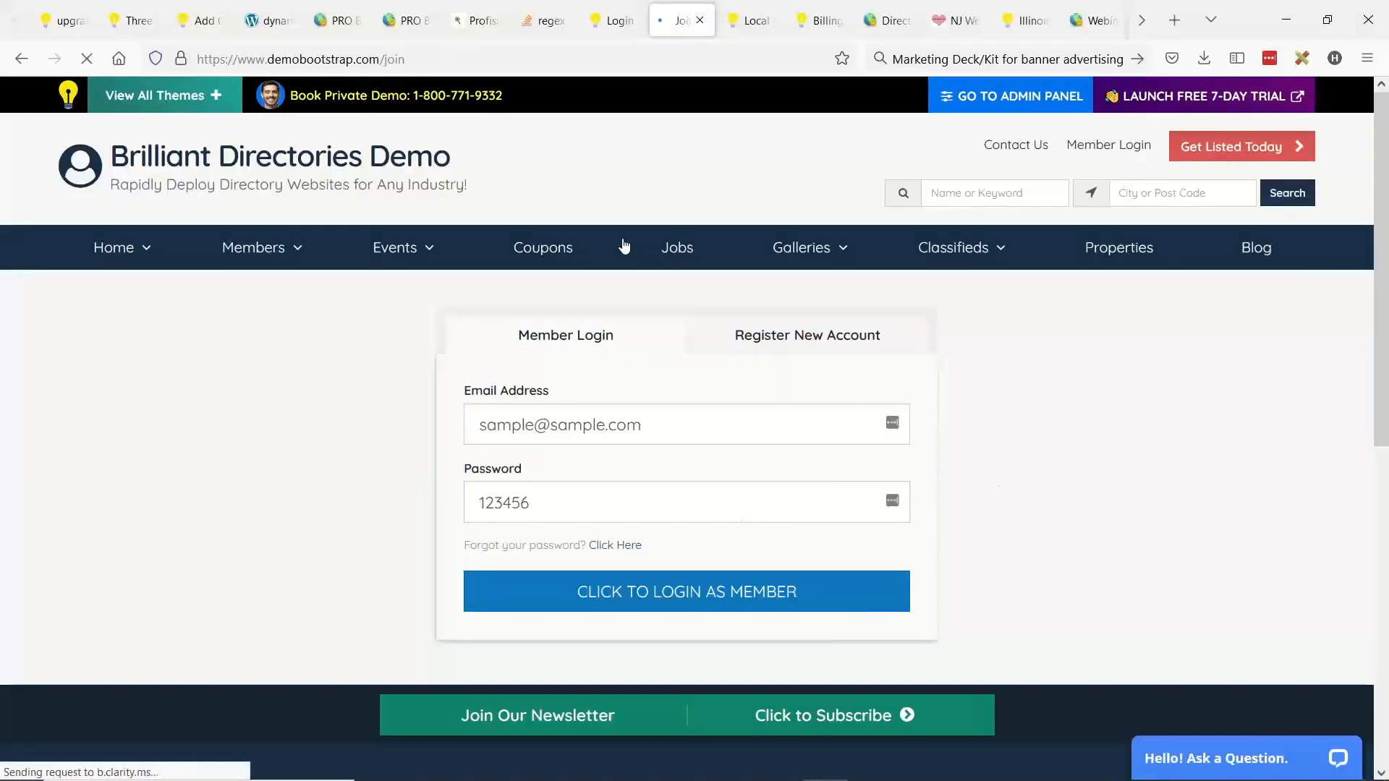
pyautogui.scroll(-10, 653, 270)
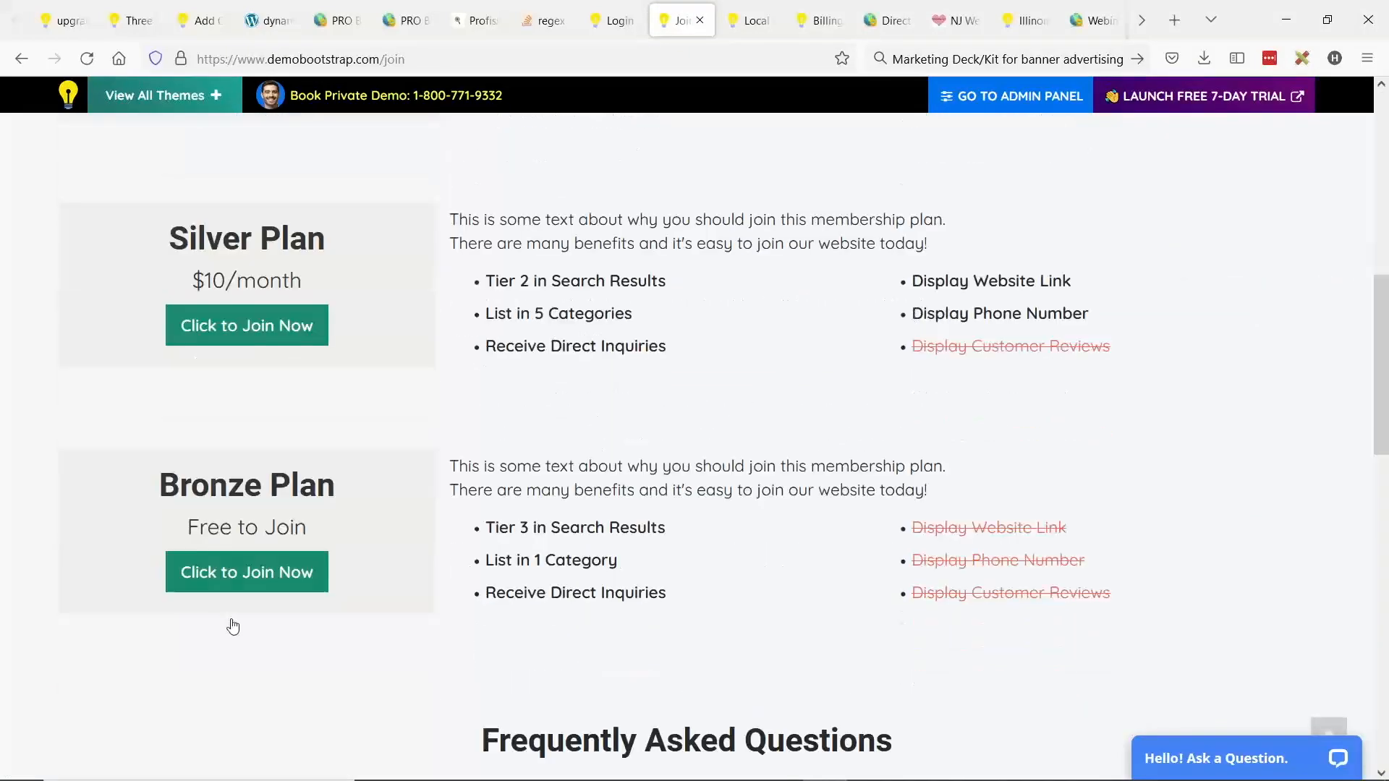
pyautogui.click(239, 568)
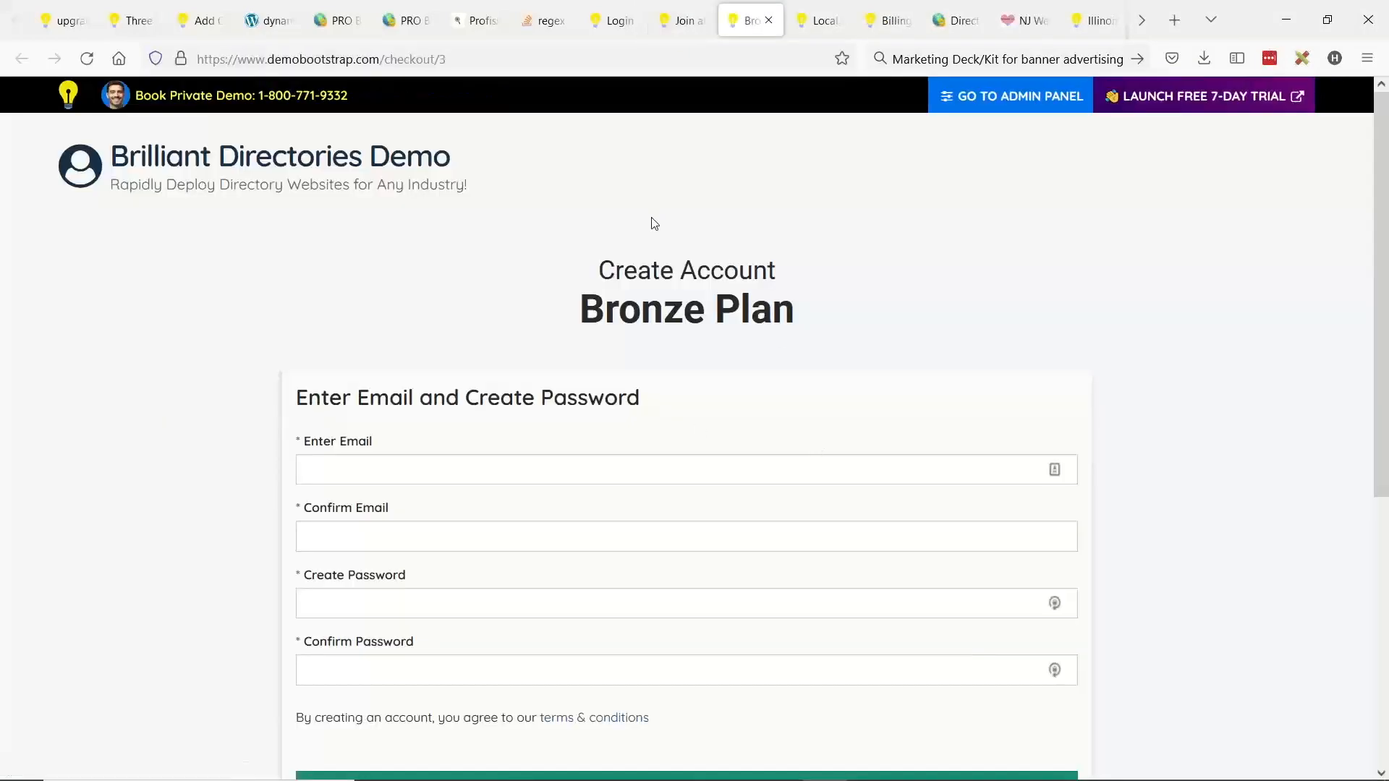
# Step: In the page inspector, replace the "Create Account" heading text with "We Only Accept Listing from Richmond, London - All Other Listings Will be Removed"
pyautogui.rightClick(655, 267)
pyautogui.click(716, 516)
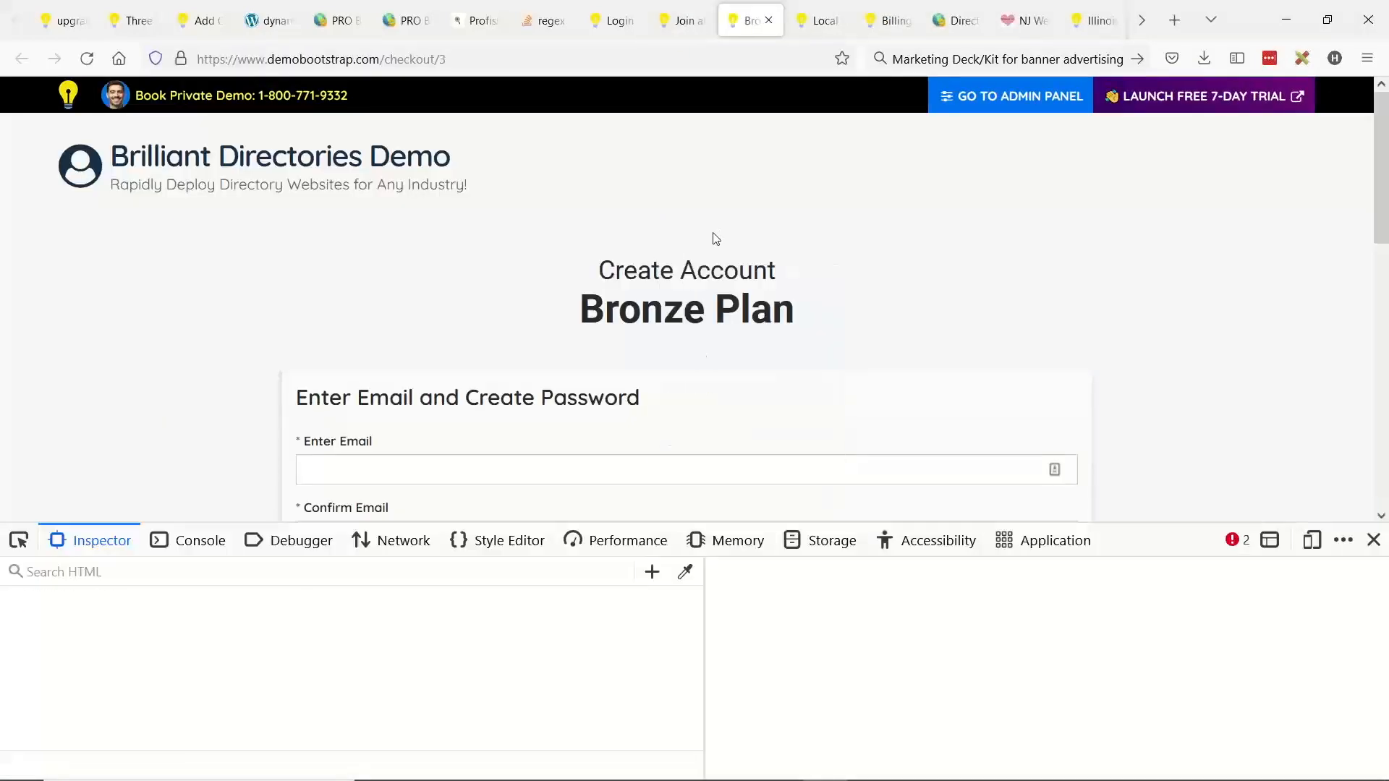
pyautogui.doubleClick(210, 668)
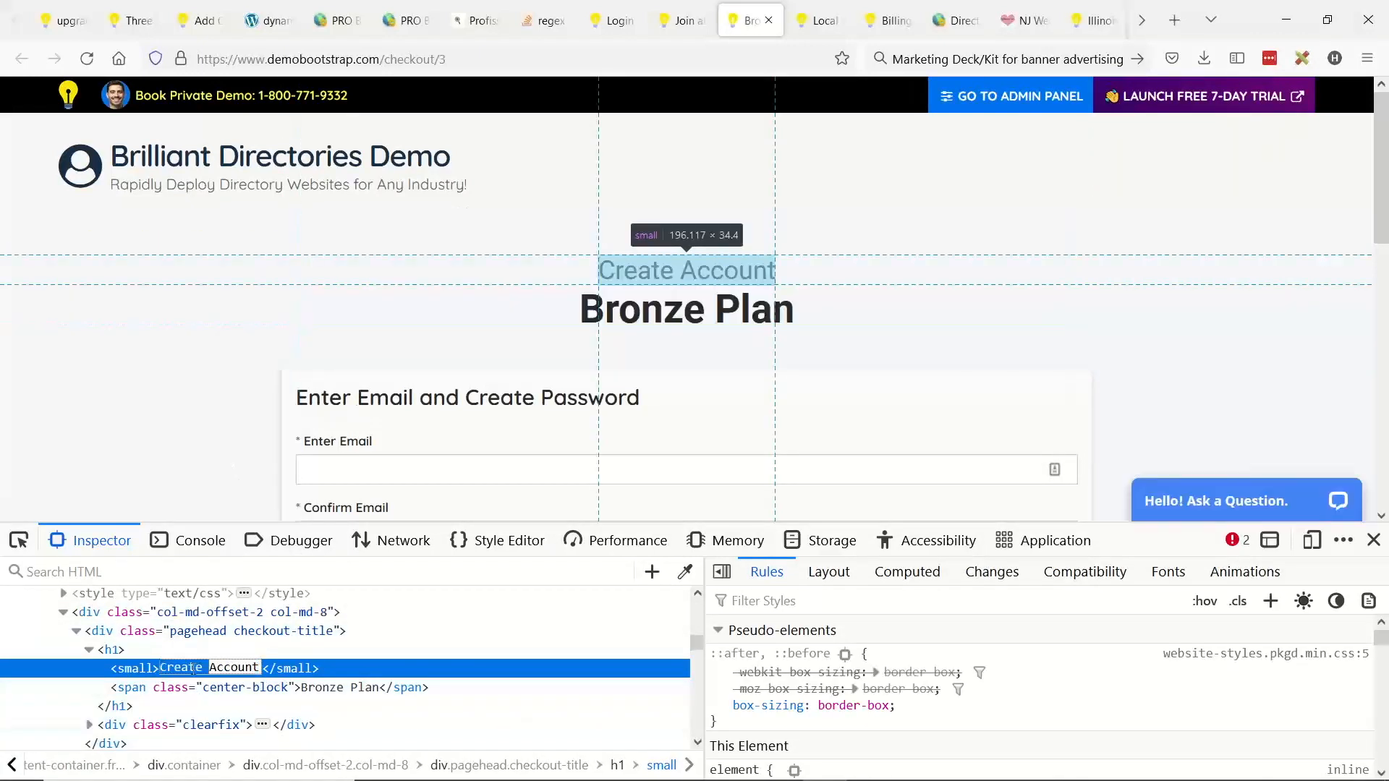
pyautogui.hotkey('ctrl', 'a')
pyautogui.write('We ')
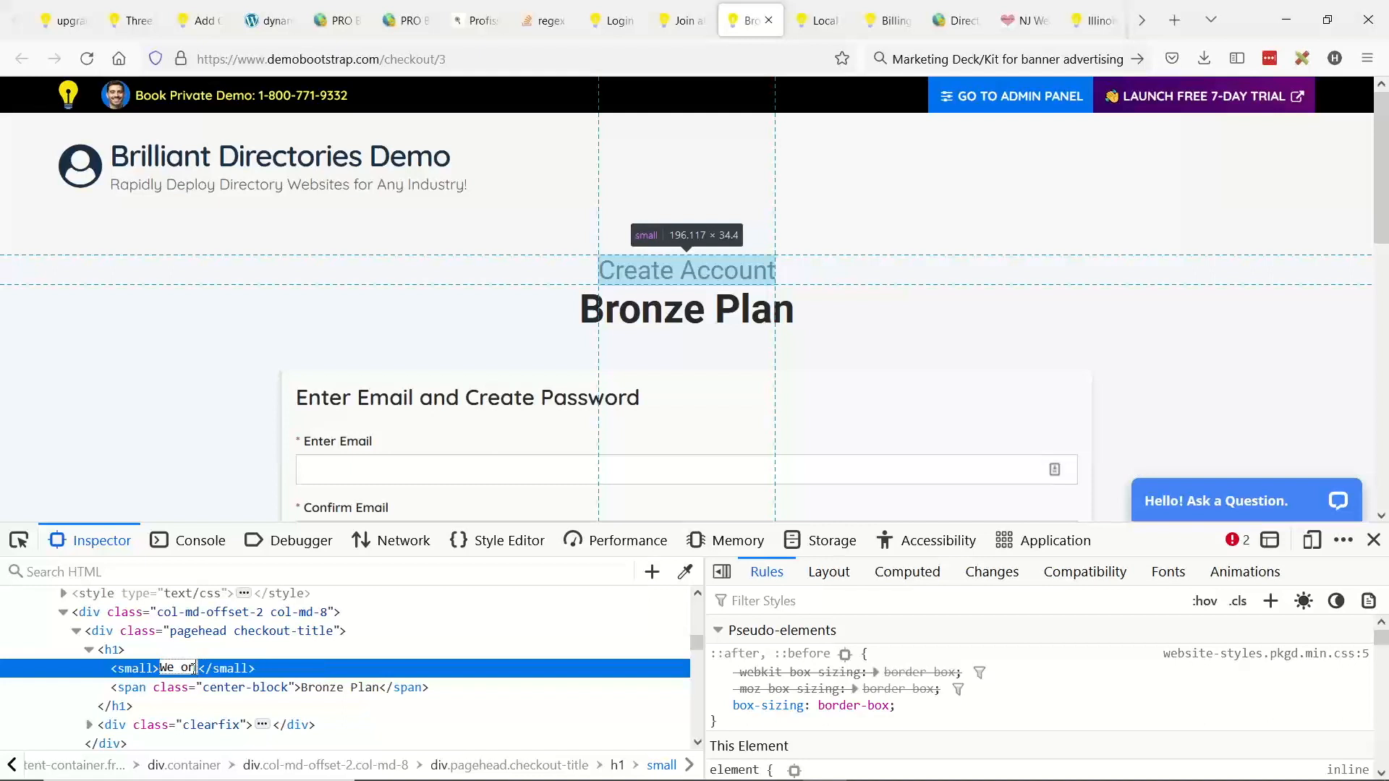
pyautogui.write('Only Accept ')
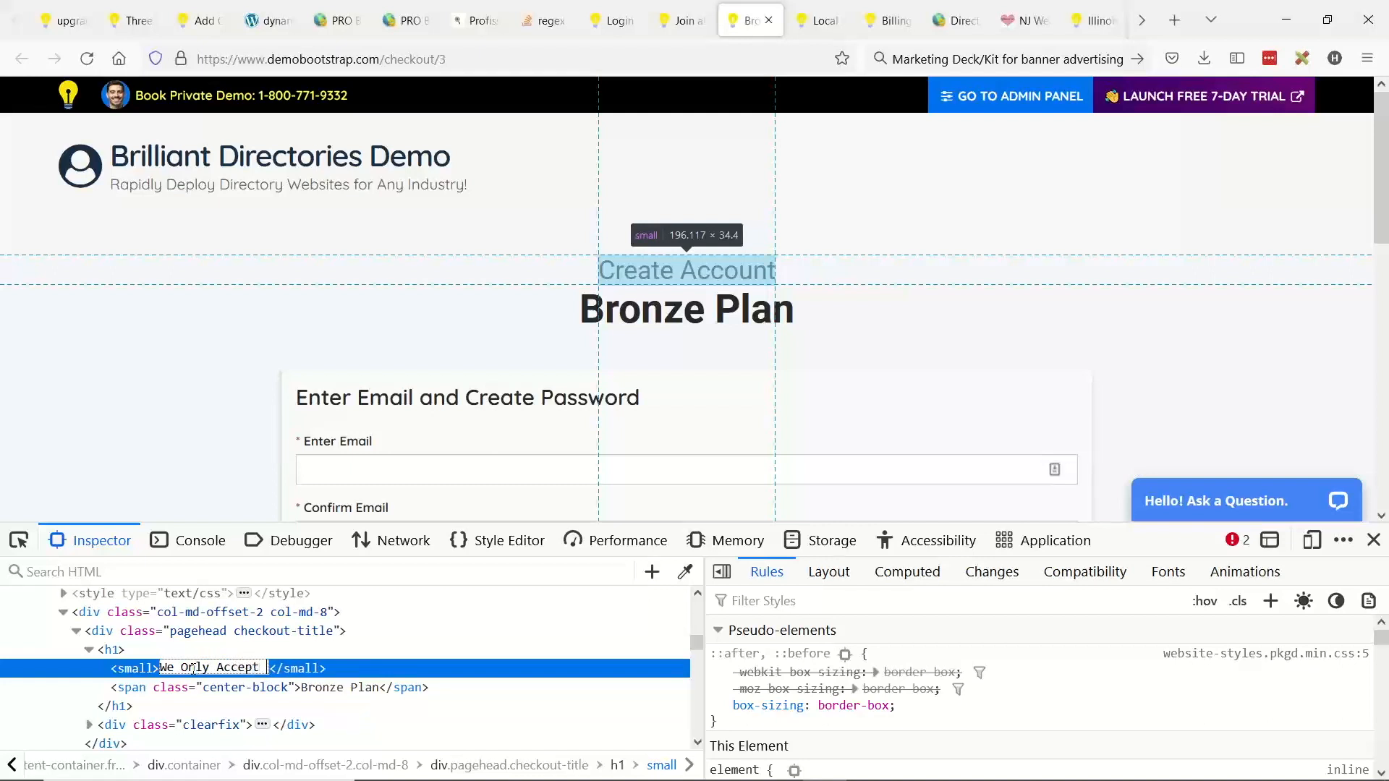
pyautogui.write('Listing from ')
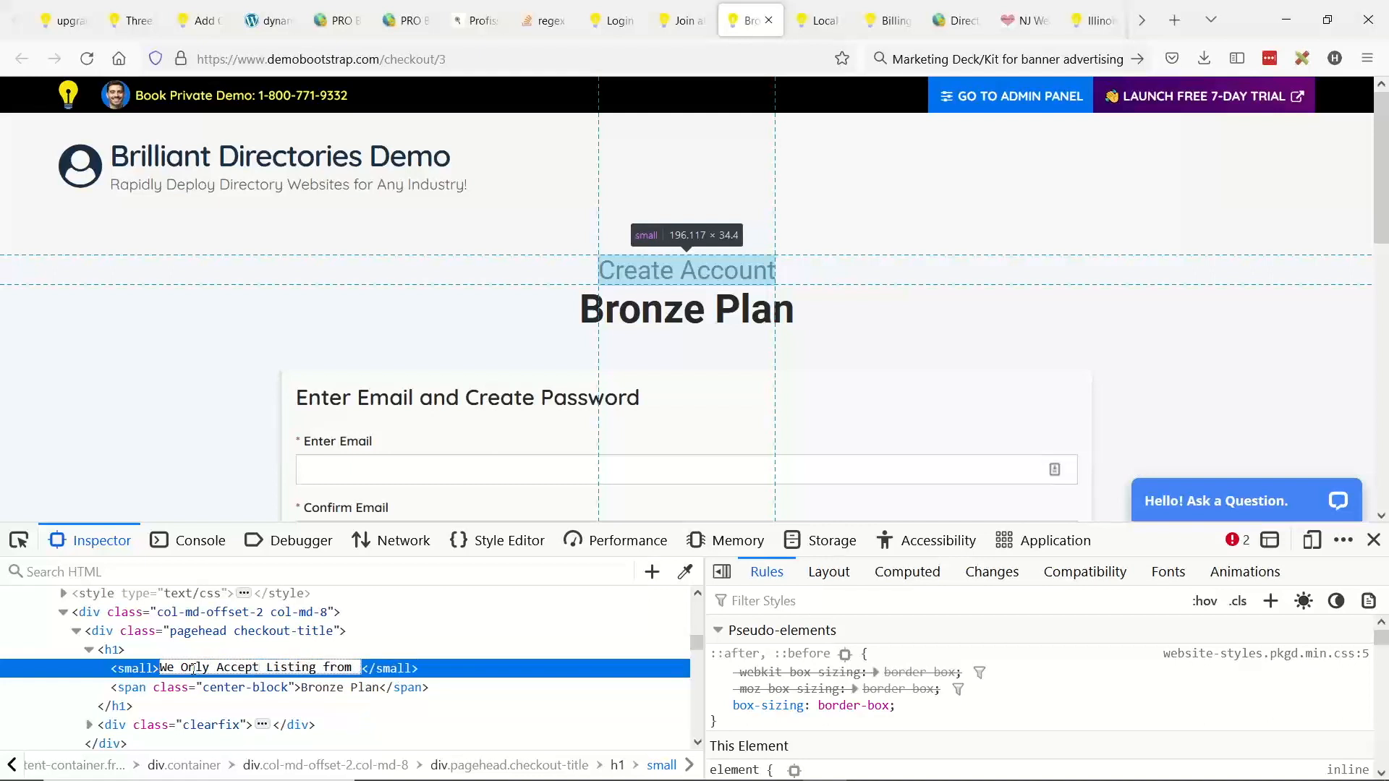
pyautogui.write('Richmond, Lond')
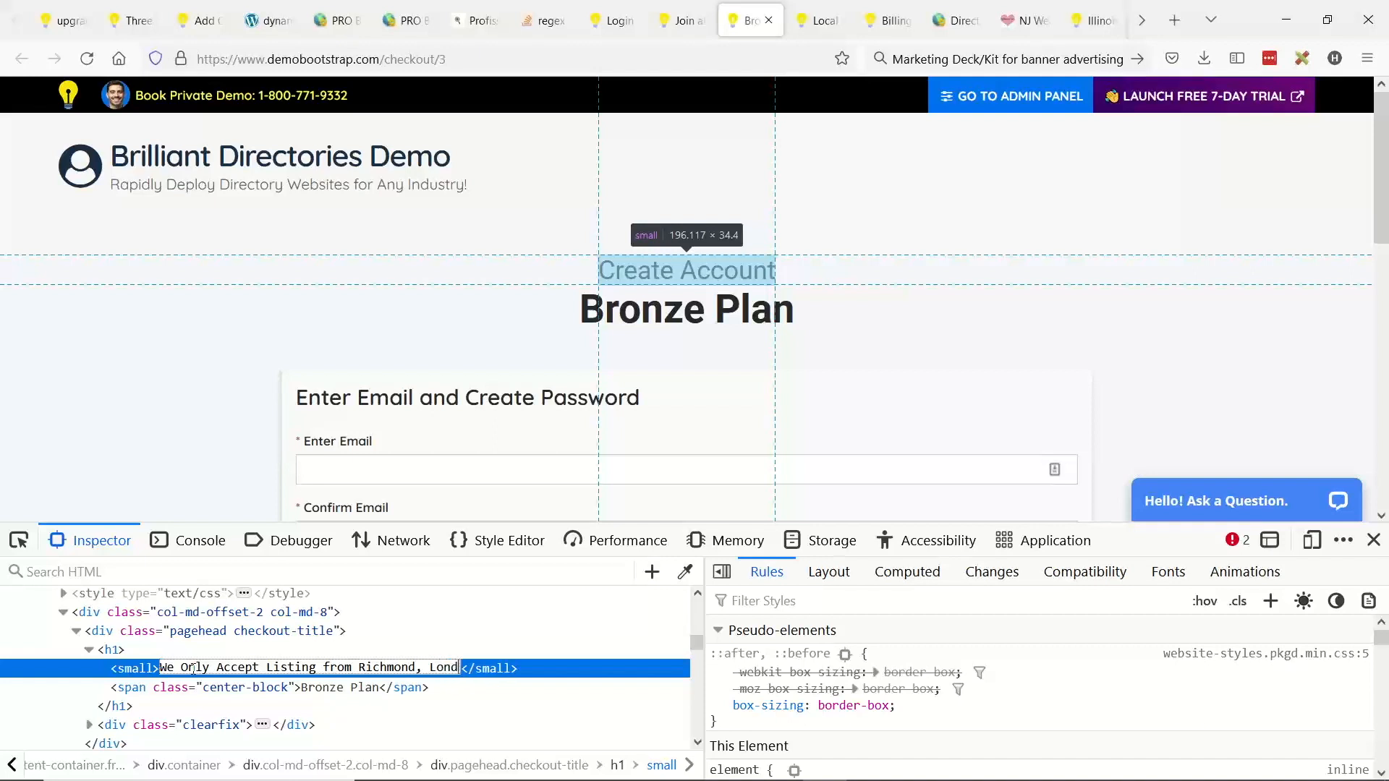
pyautogui.write('on - All Other Listings Will be Remove')
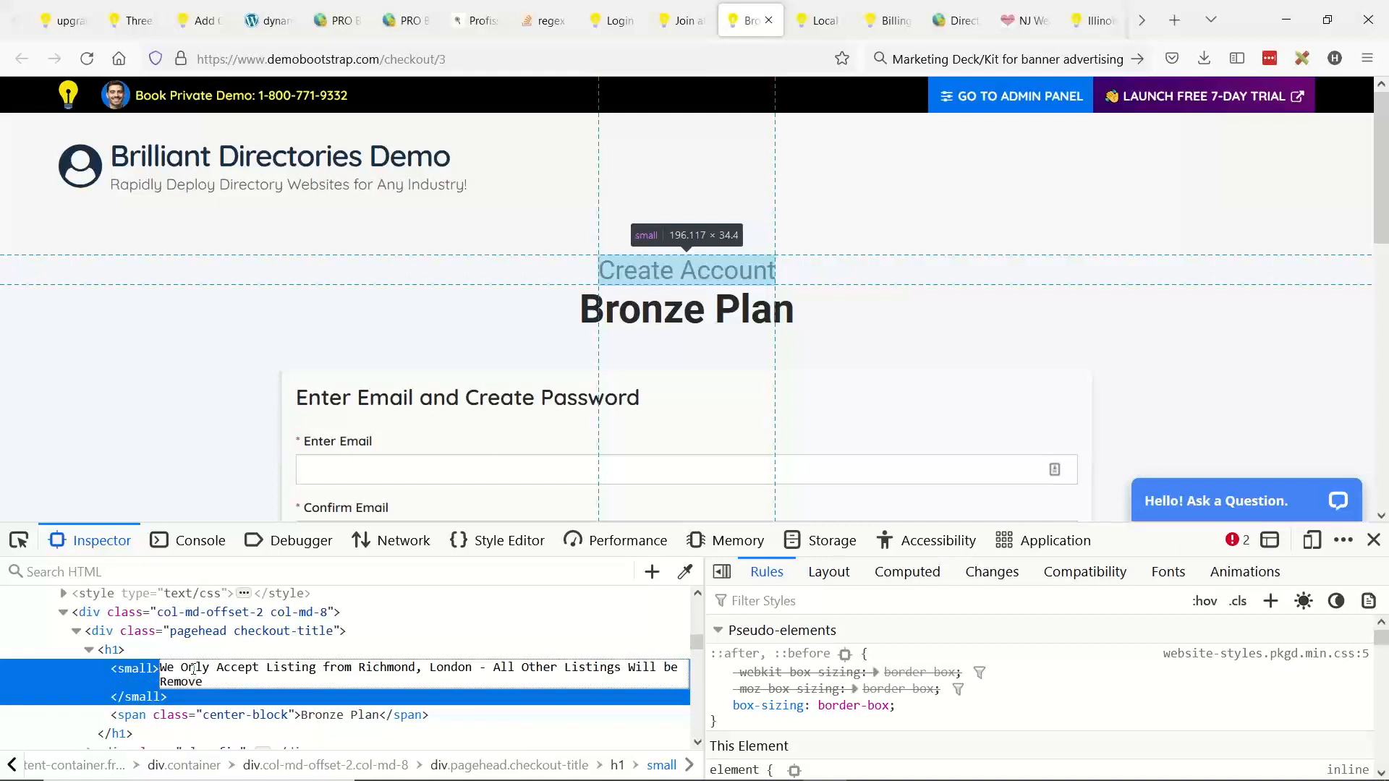
pyautogui.write('d')
pyautogui.press('Return')
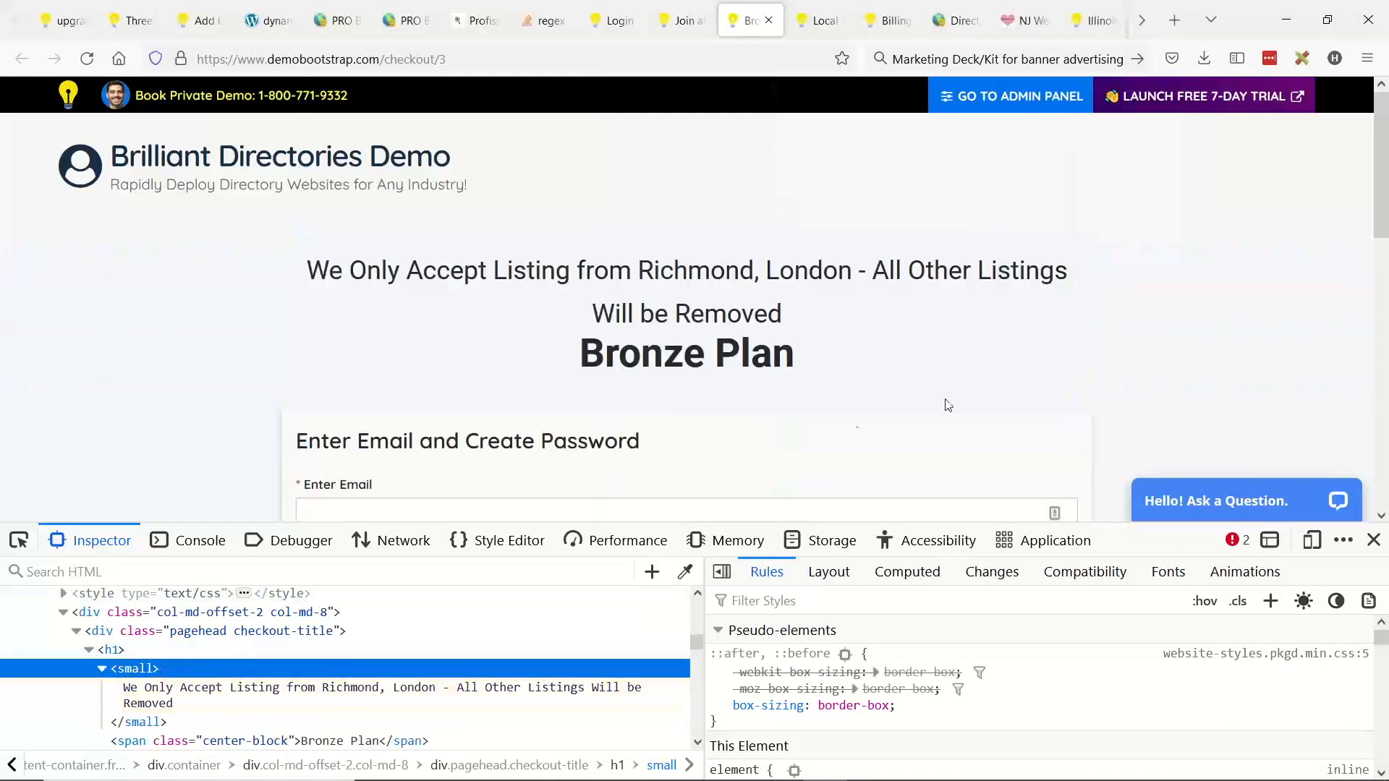
pyautogui.click(1373, 540)
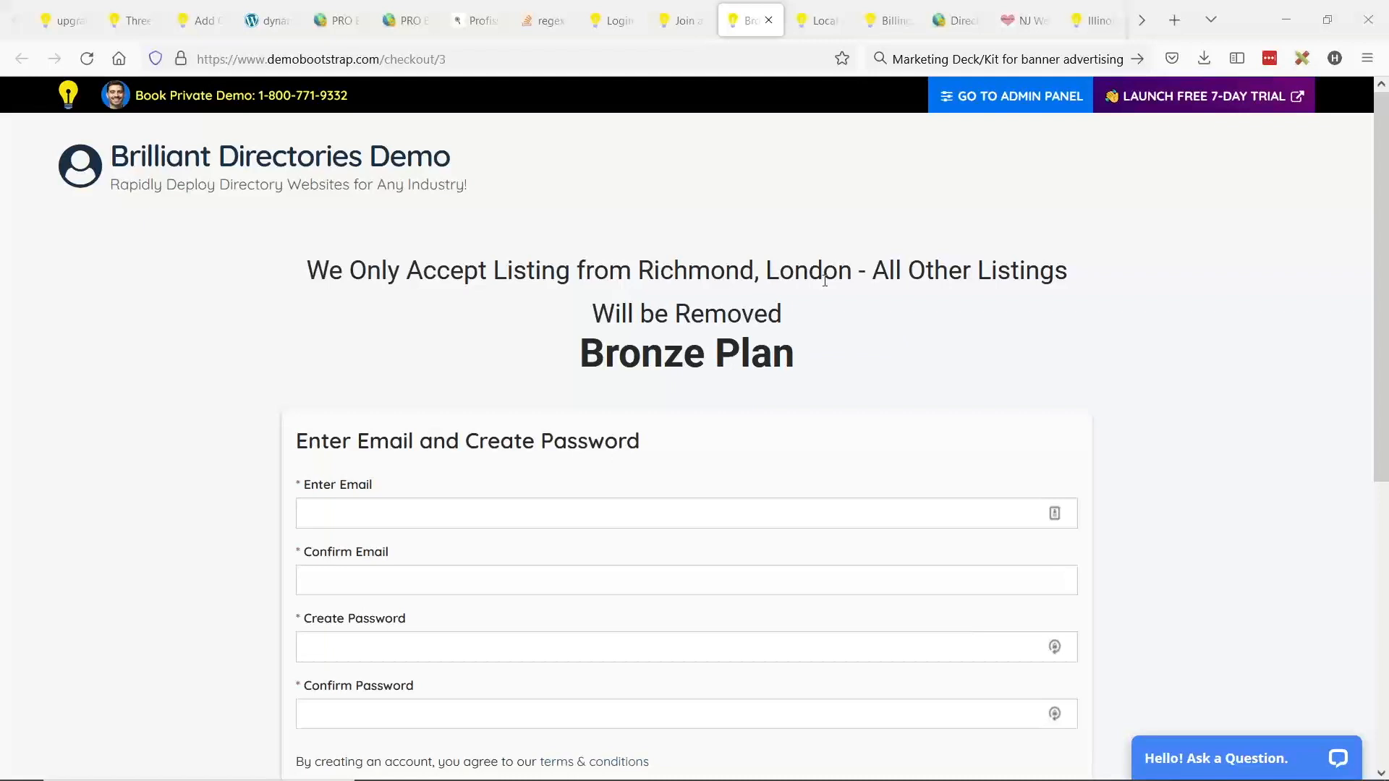
pyautogui.moveTo(875, 269); pyautogui.dragTo(918, 301)
pyautogui.click(920, 301)
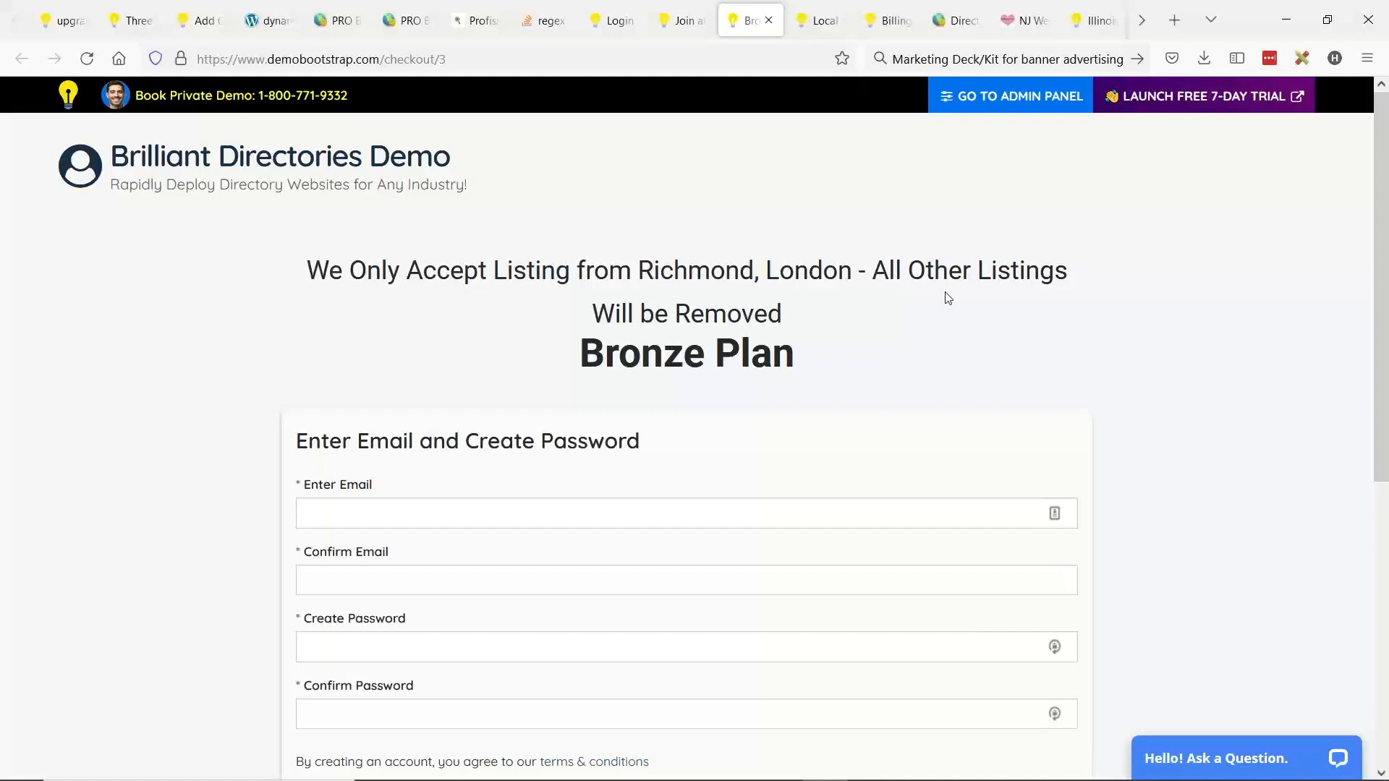
pyautogui.hotkey('alt', 'Tab')
pyautogui.hotkey('alt', 'Tab')
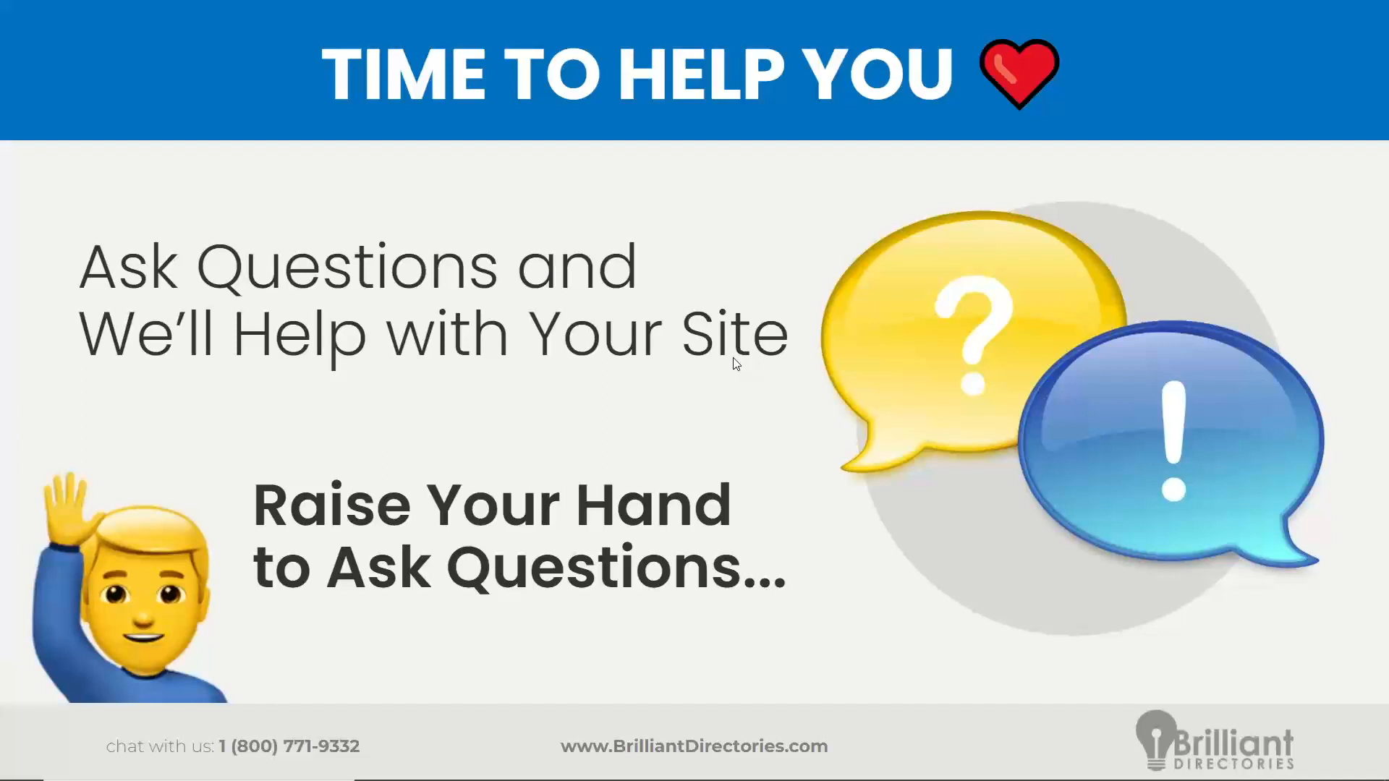
pyautogui.hotkey('alt', 'Tab')
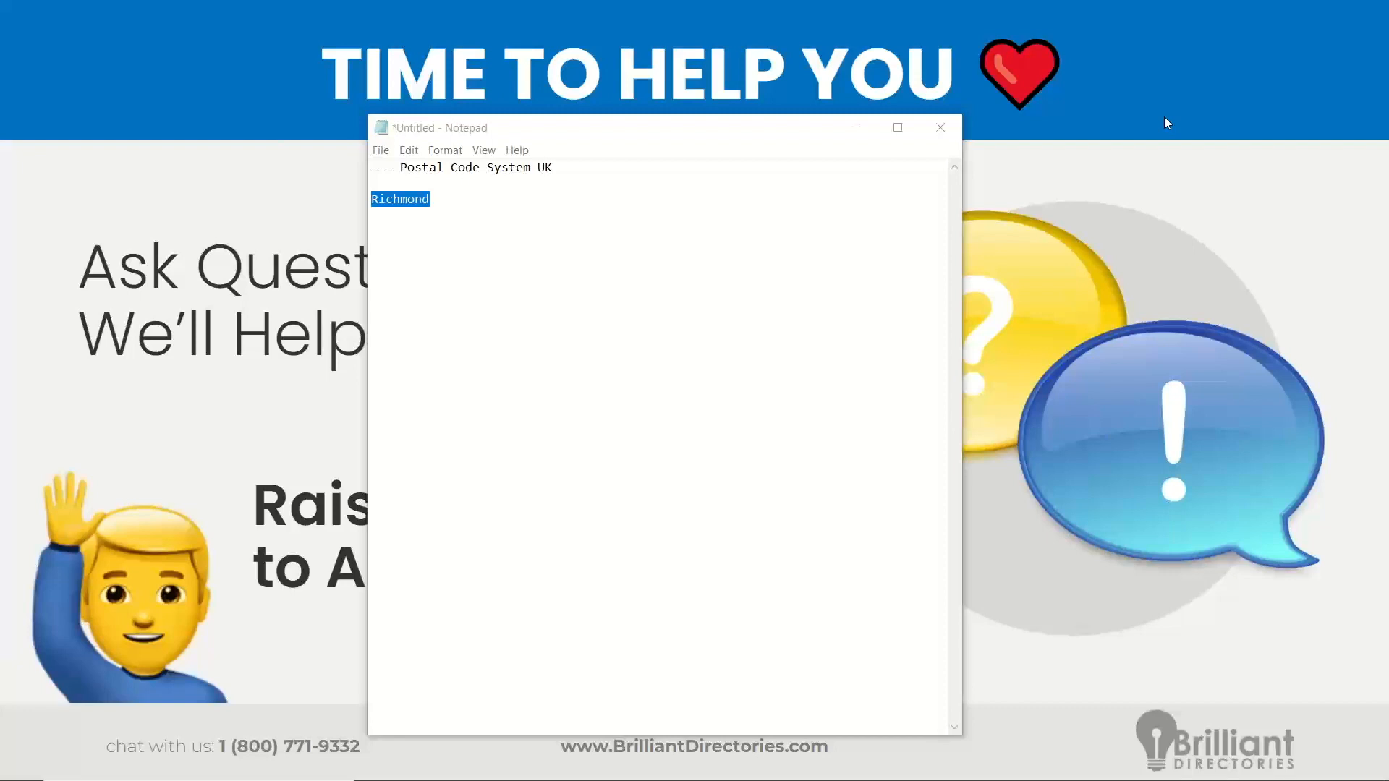
# Step: Switch to the Podcasters Directory admin in the browser and open its Member Categories
pyautogui.hotkey('alt', 'Tab')
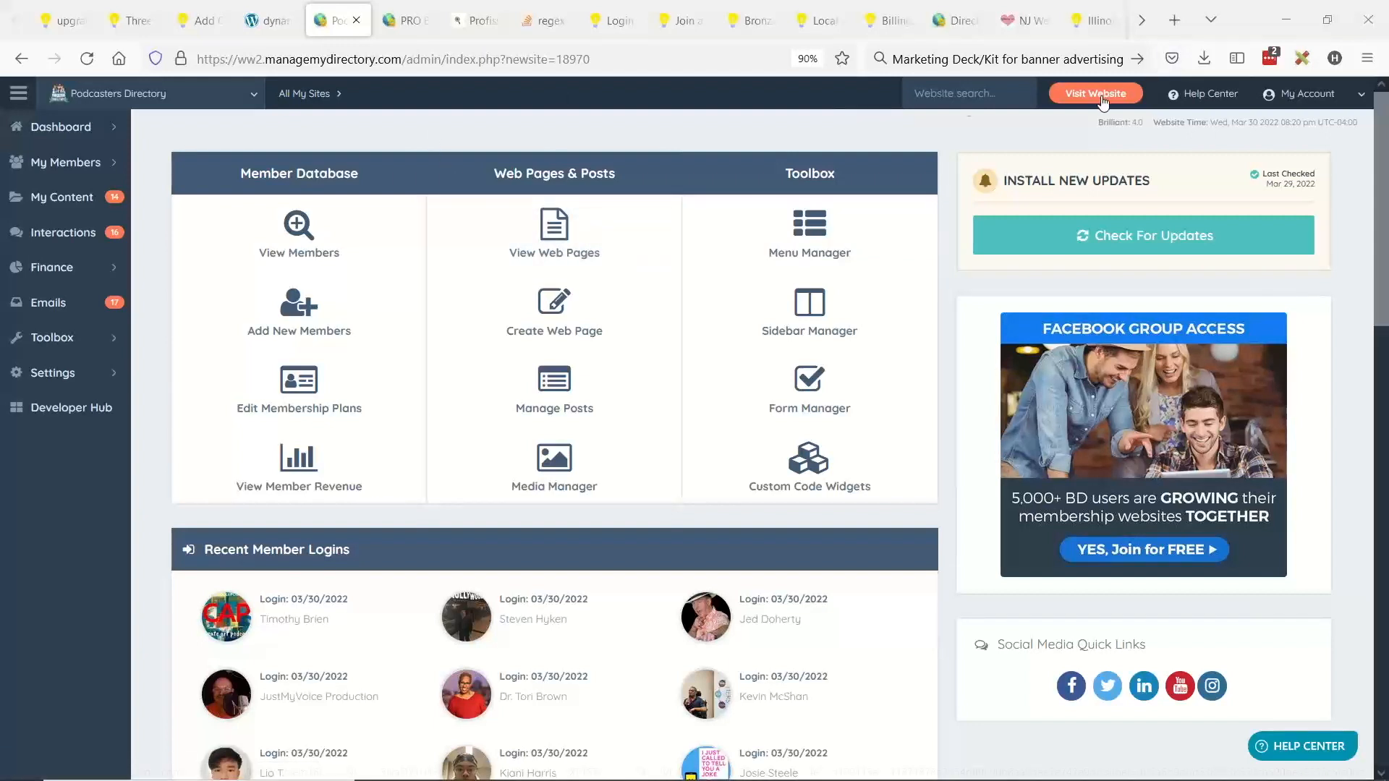
pyautogui.moveTo(93, 162)
pyautogui.click(166, 186)
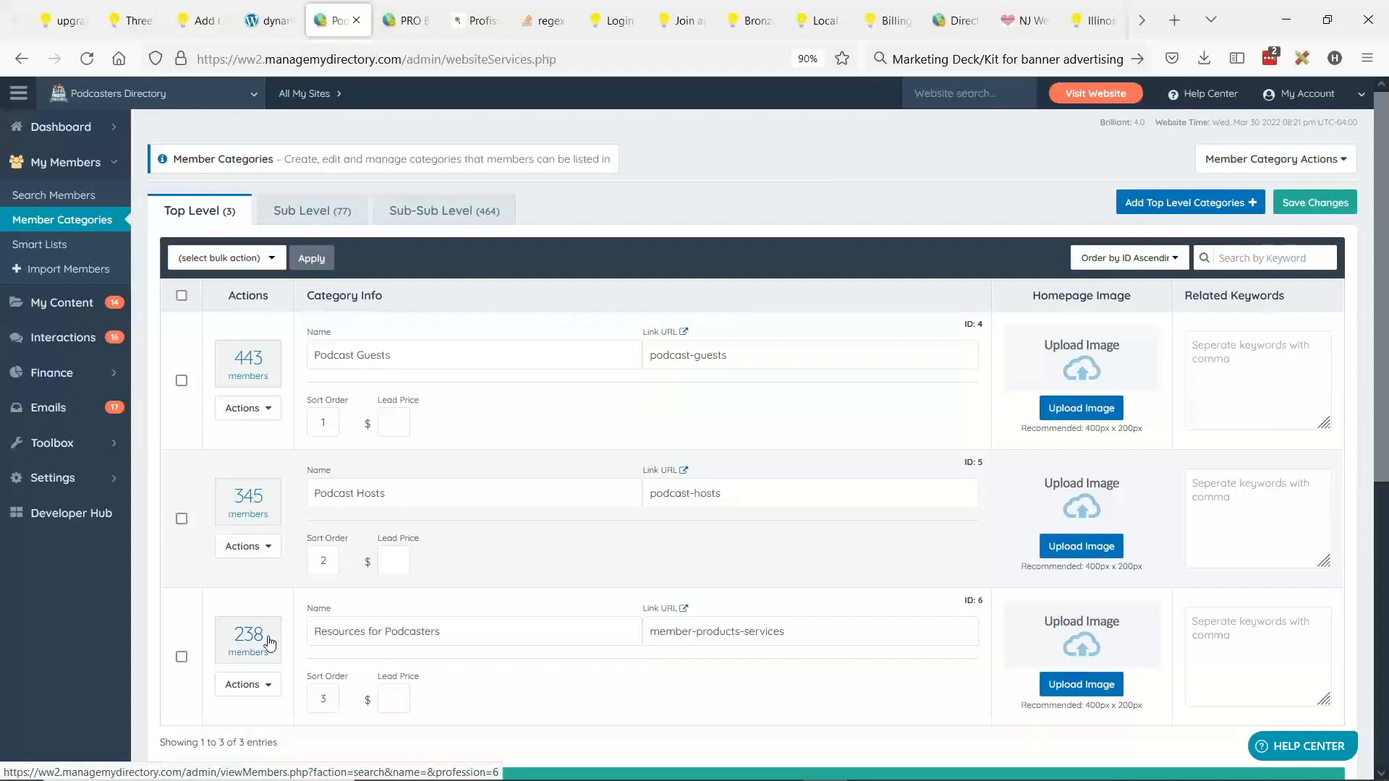
# Step: Open the Podcasters Directory public home page and the public page of the Resources for Podcasters category
pyautogui.click(1088, 93)
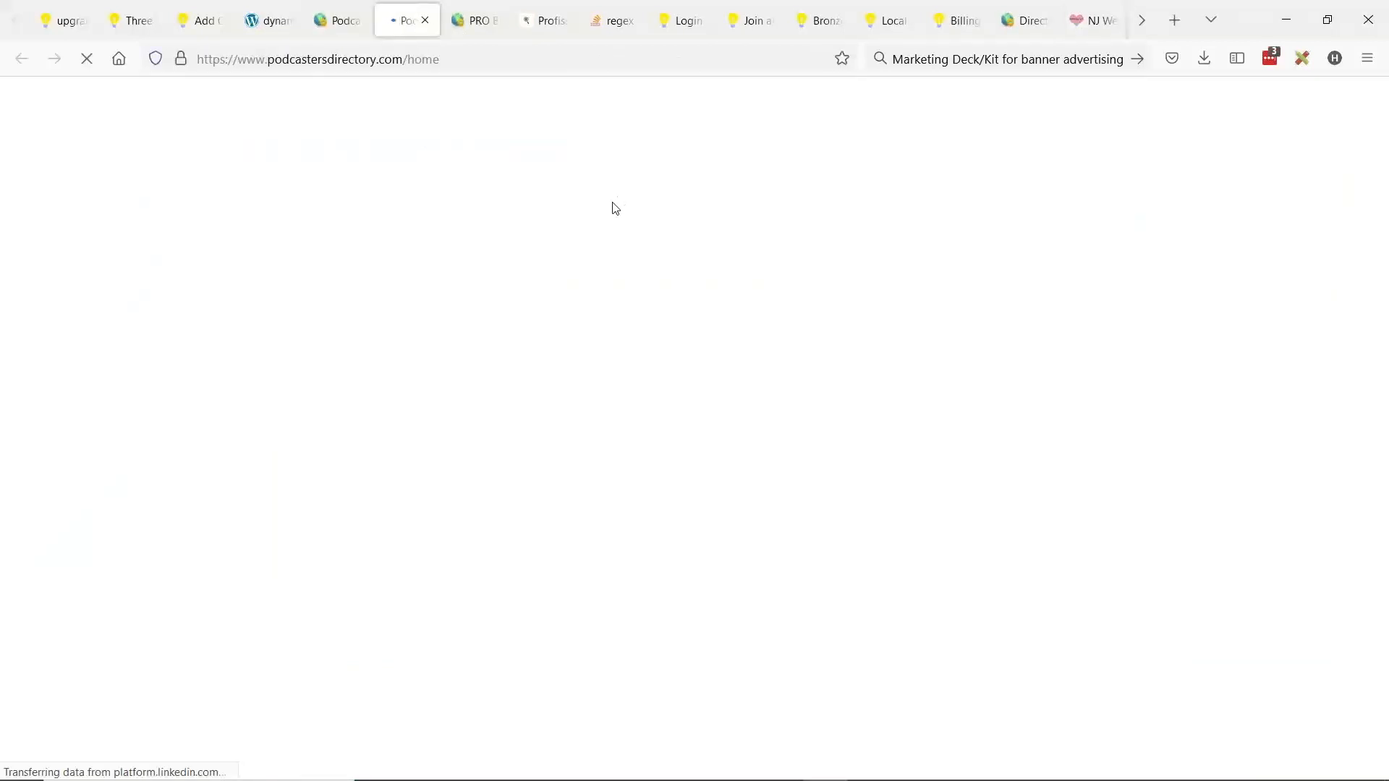
pyautogui.click(340, 20)
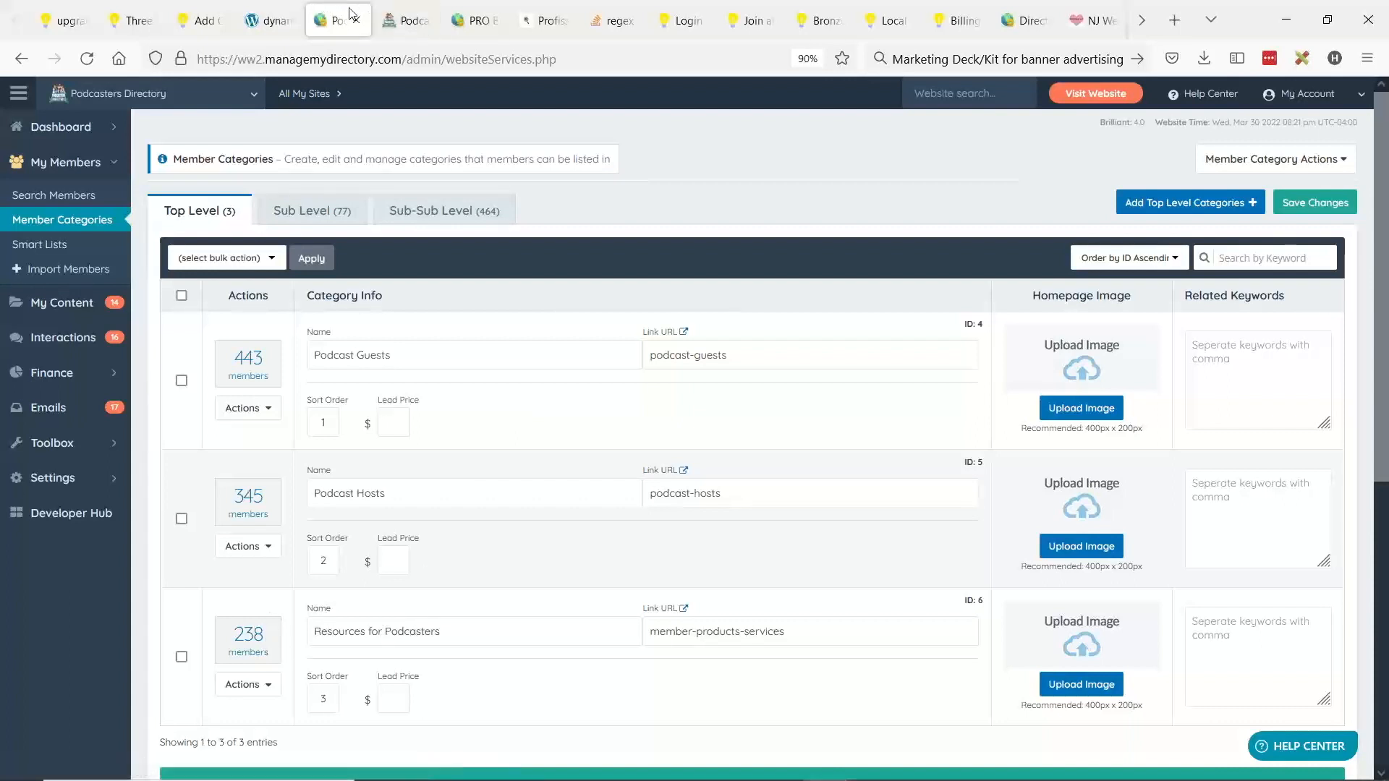
pyautogui.click(684, 609)
pyautogui.click(477, 18)
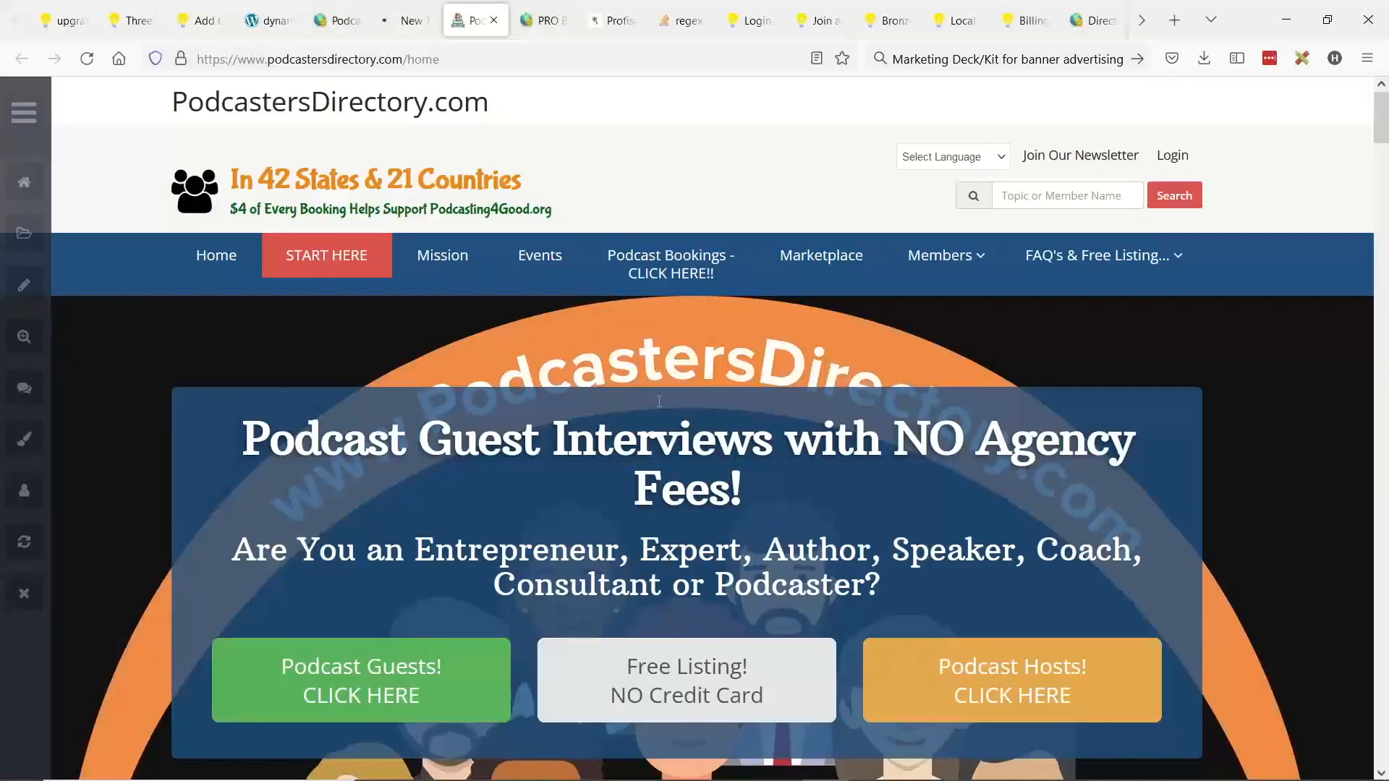
pyautogui.click(427, 7)
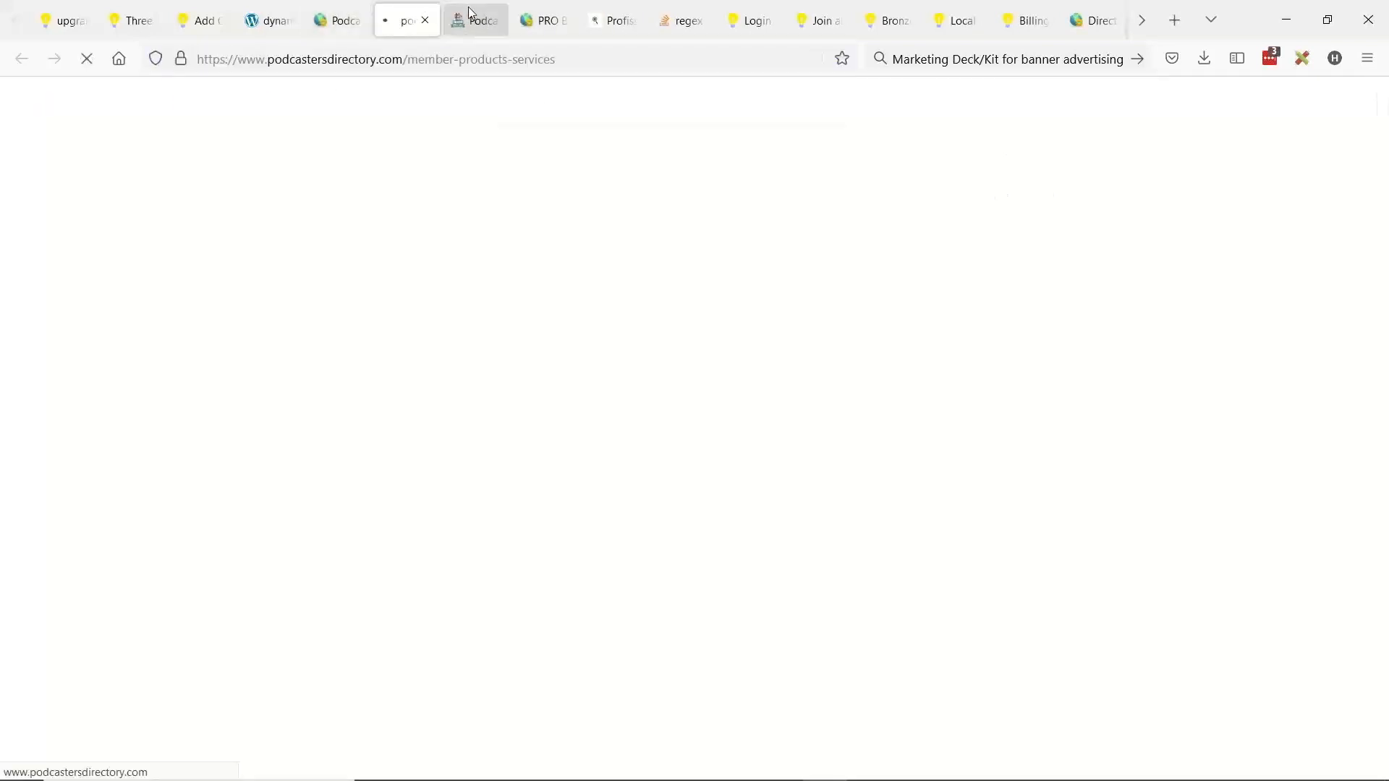
pyautogui.click(458, 9)
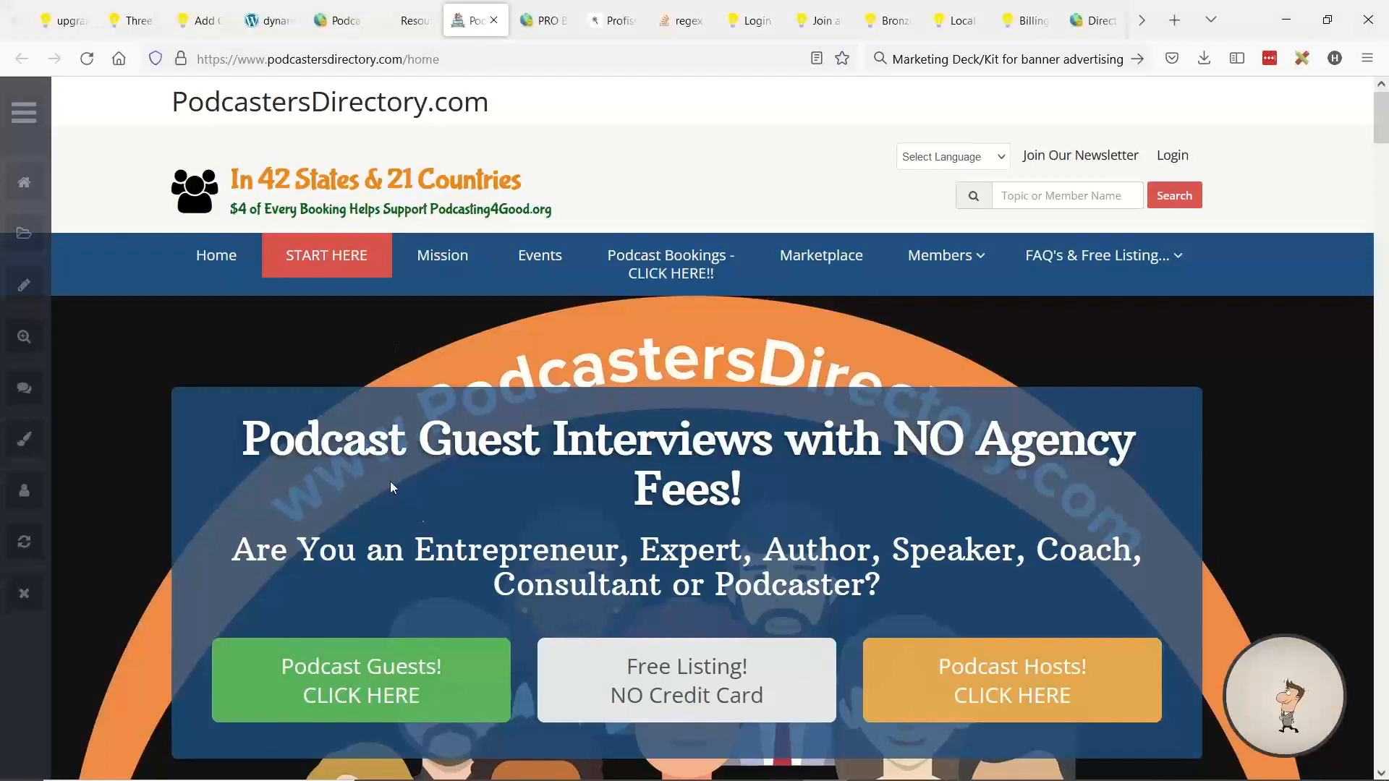
# Step: Open the public site's Marketplace page and look through its product and service categories
pyautogui.click(823, 266)
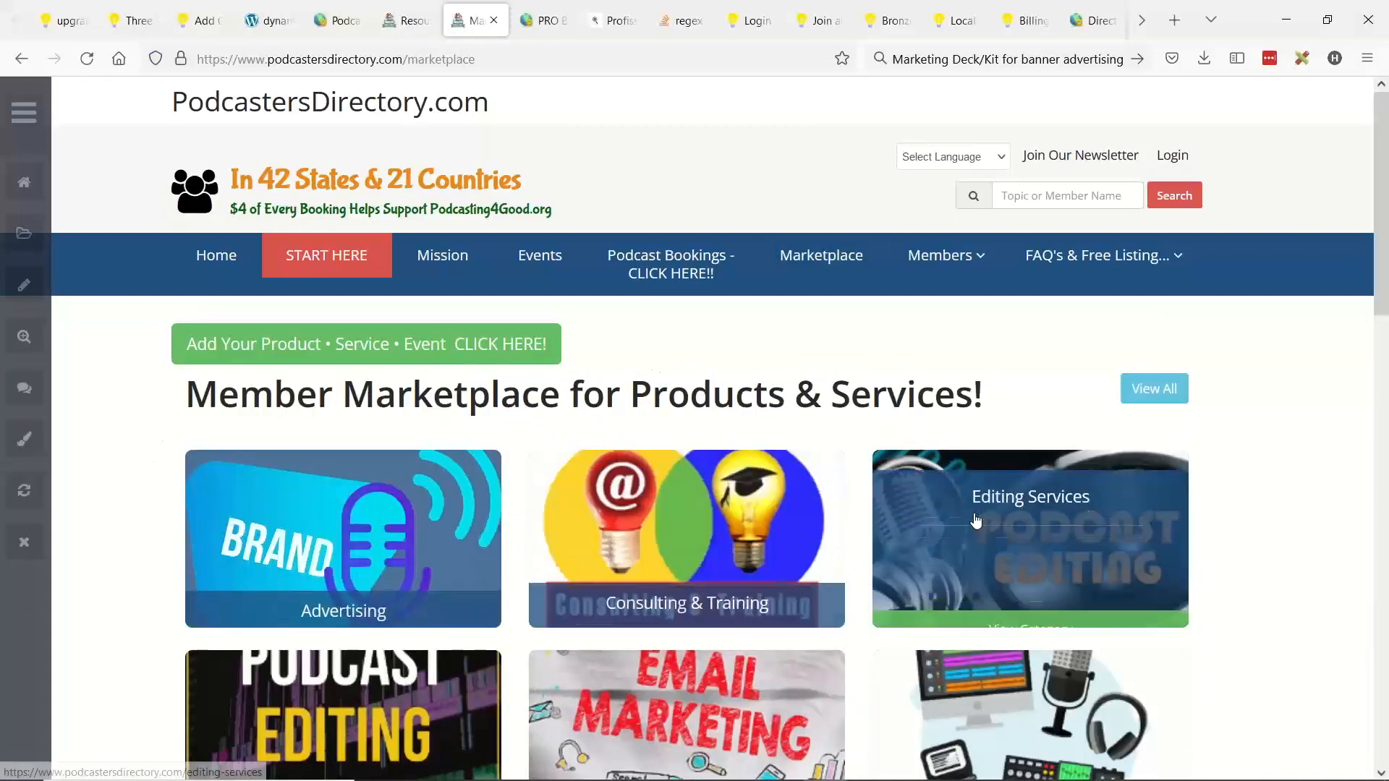
pyautogui.scroll(-2, 954, 507)
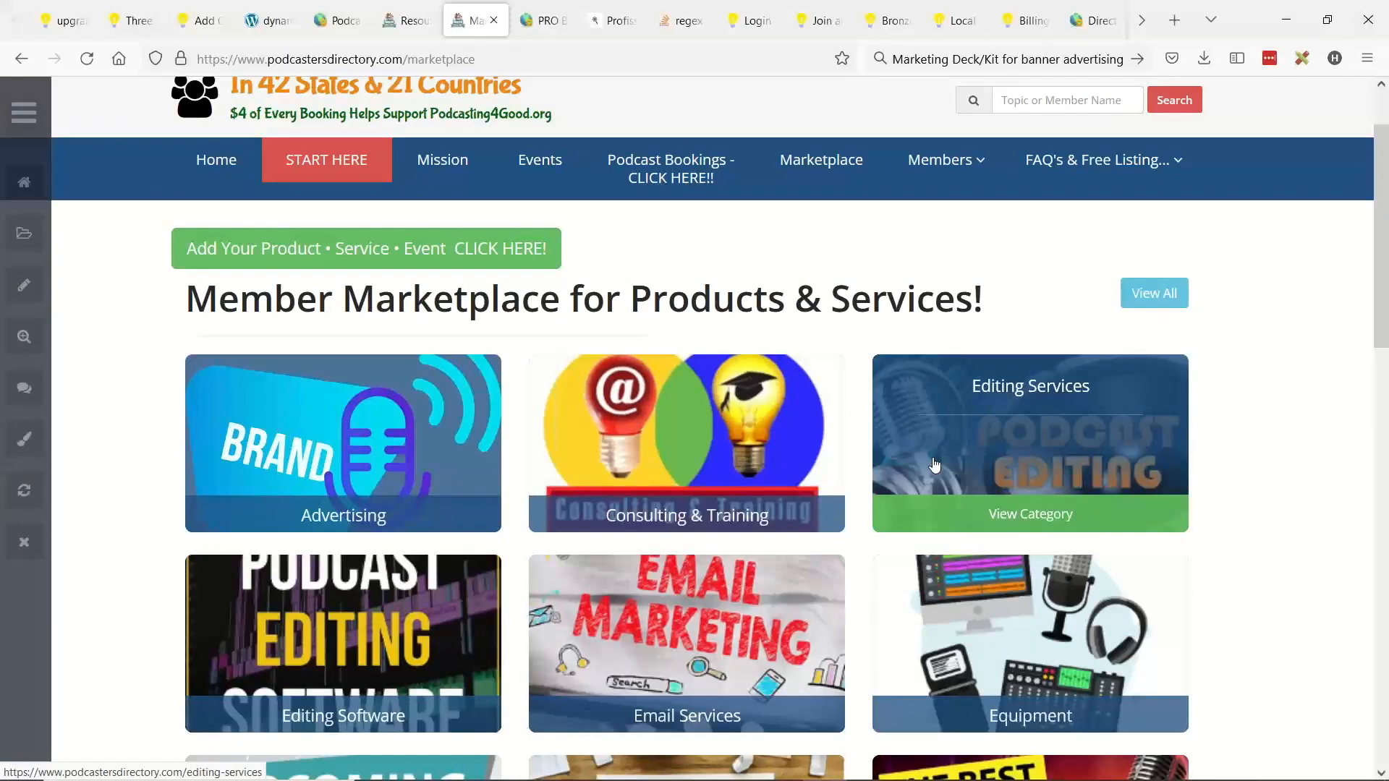
pyautogui.scroll(-3, 934, 465)
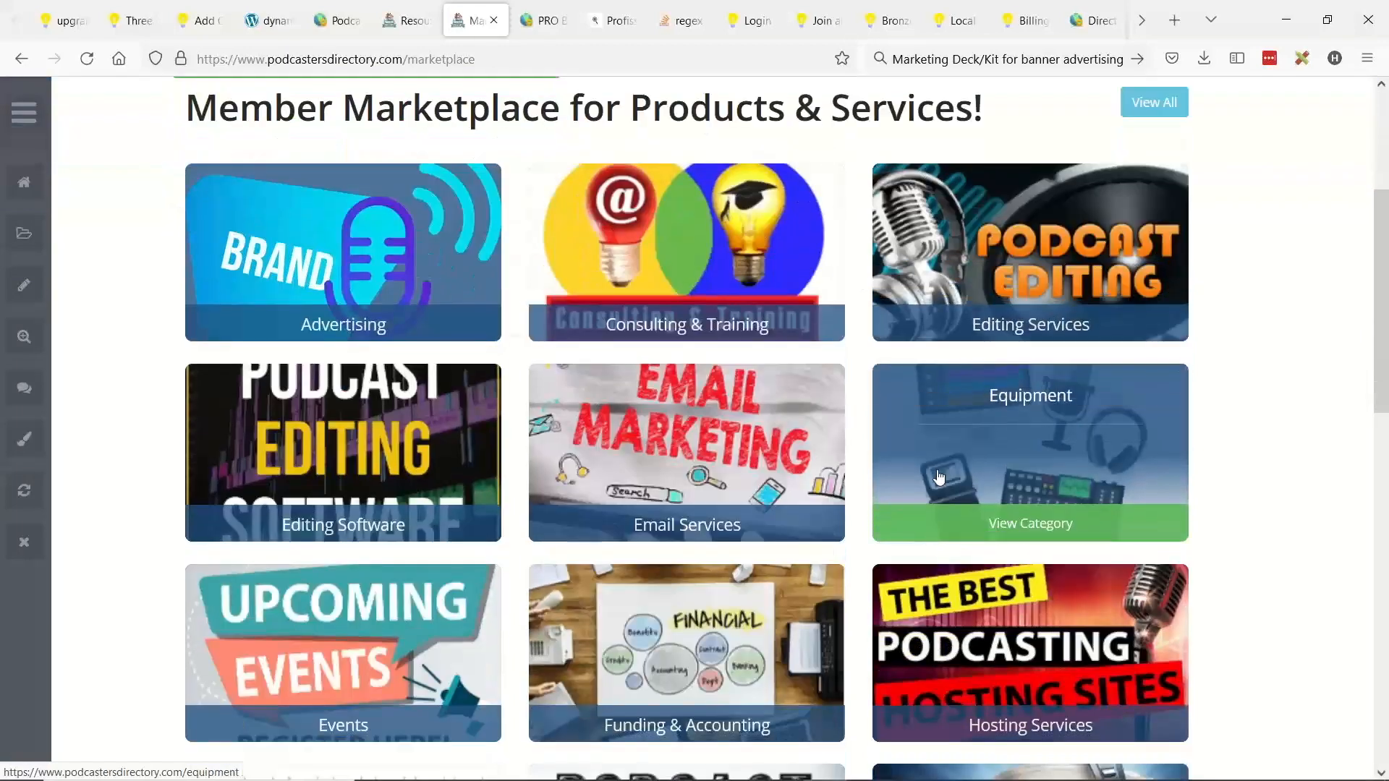
pyautogui.scroll(-2, 936, 472)
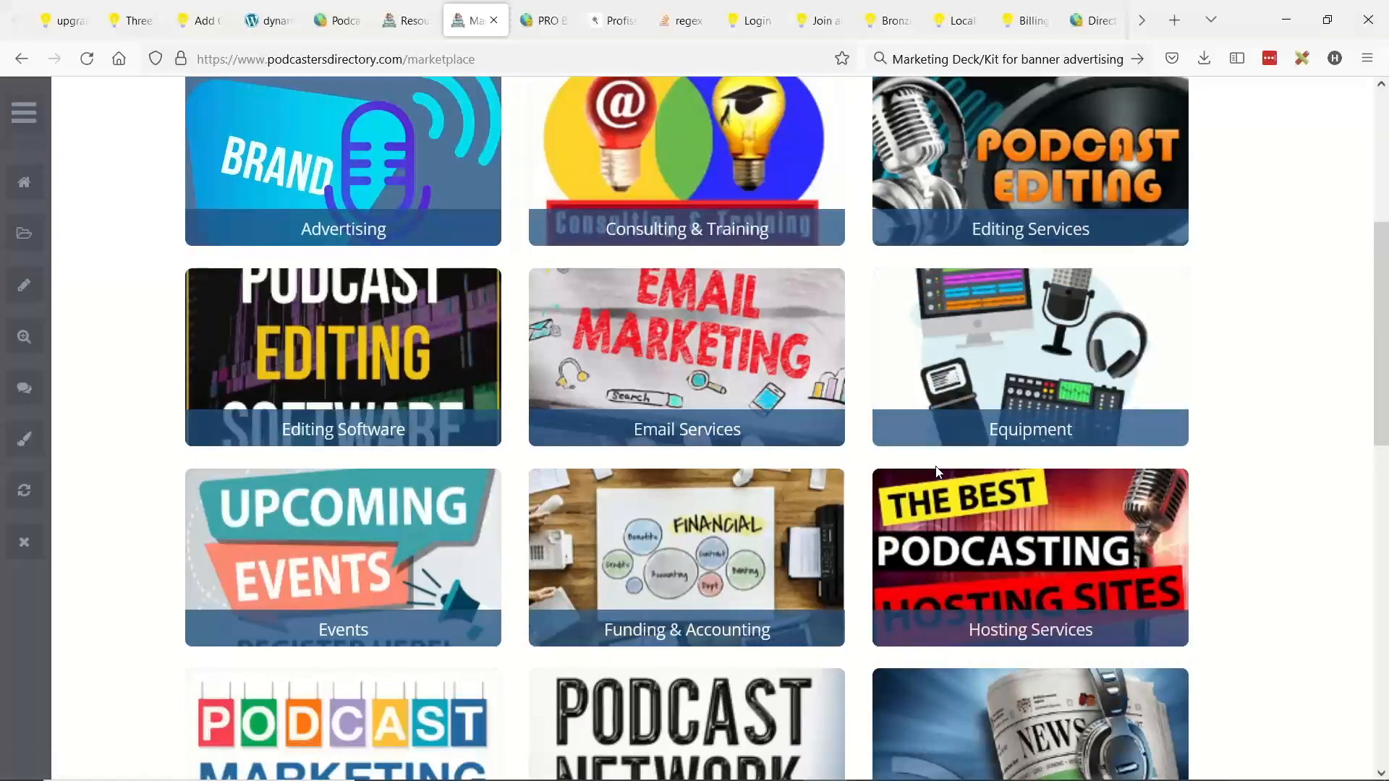
pyautogui.scroll(-2, 937, 471)
pyautogui.scroll(4, 933, 478)
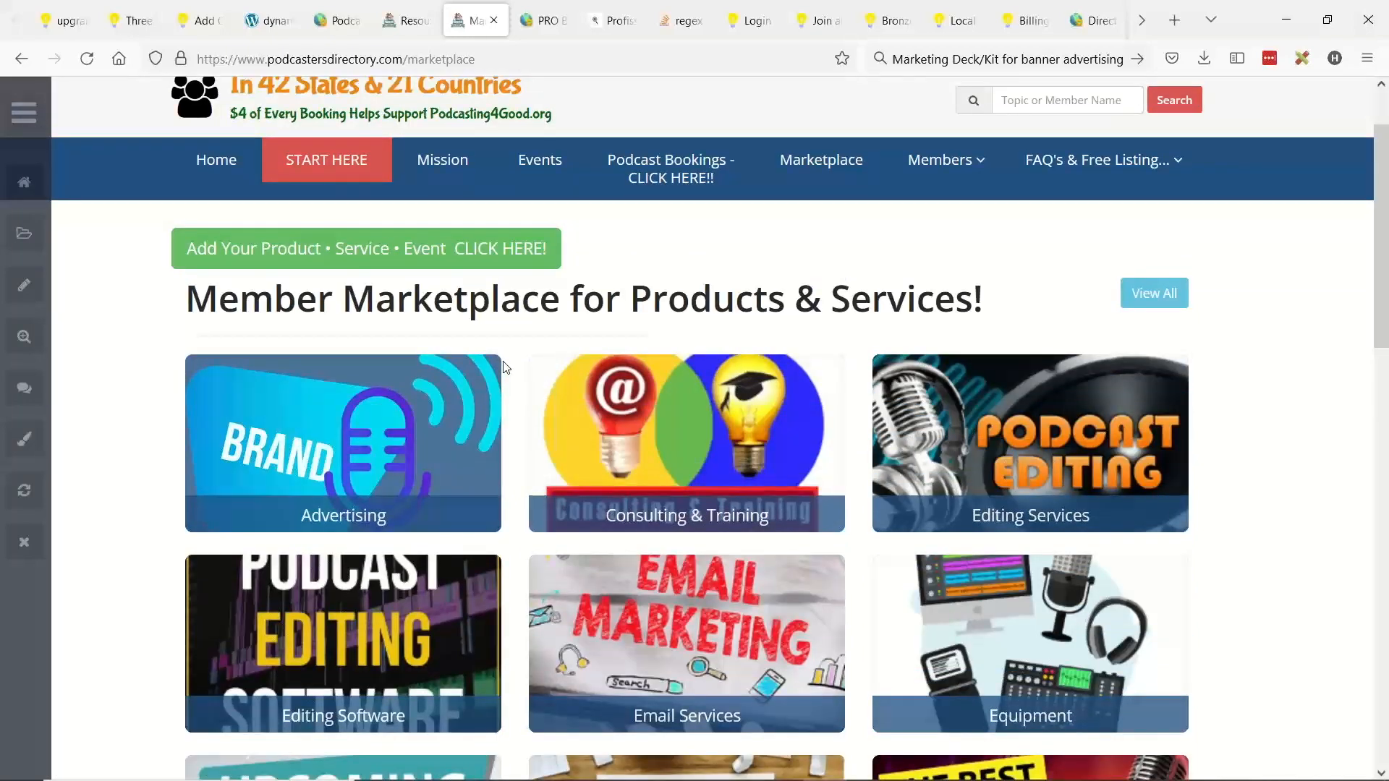
pyautogui.scroll(2, 504, 367)
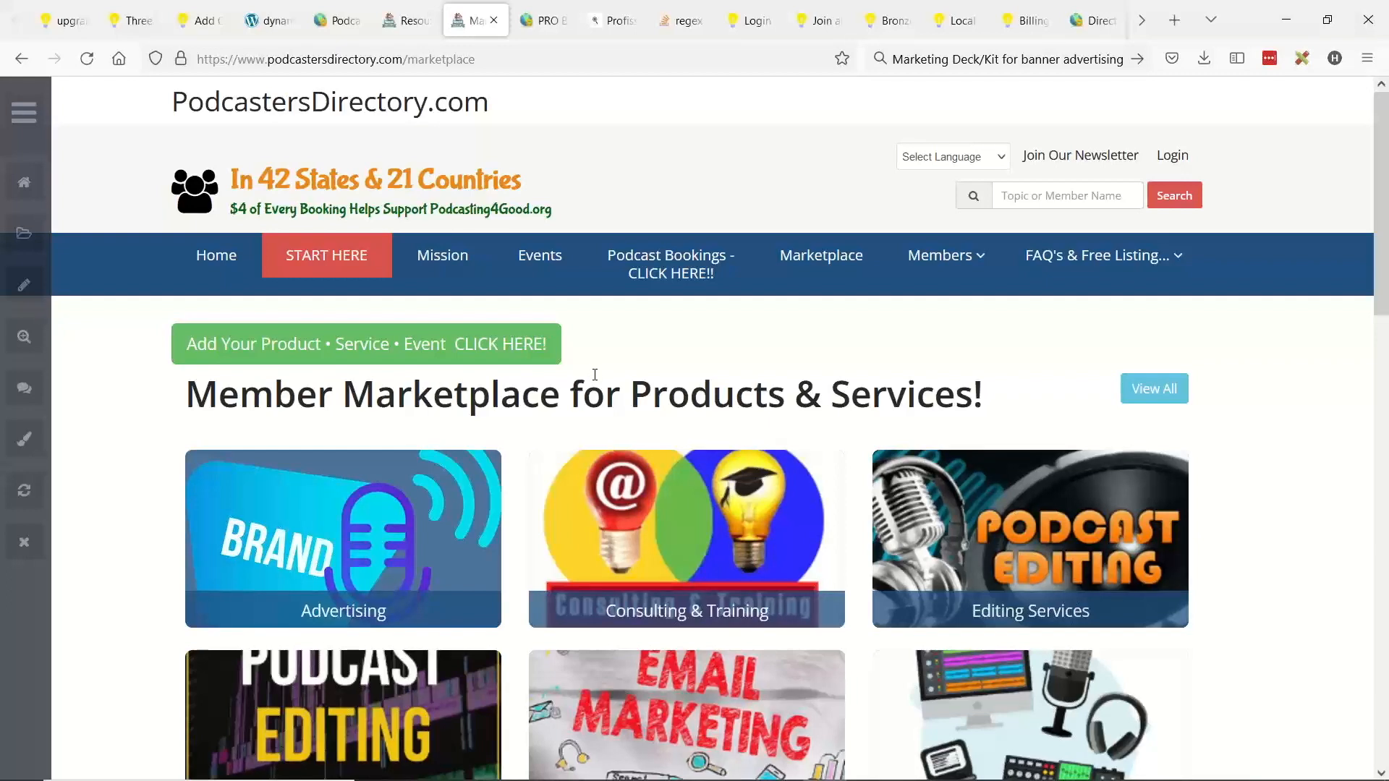
# Step: Open the first member's profile from the Resources for Podcasters results and examine its details and messaging options
pyautogui.click(406, 20)
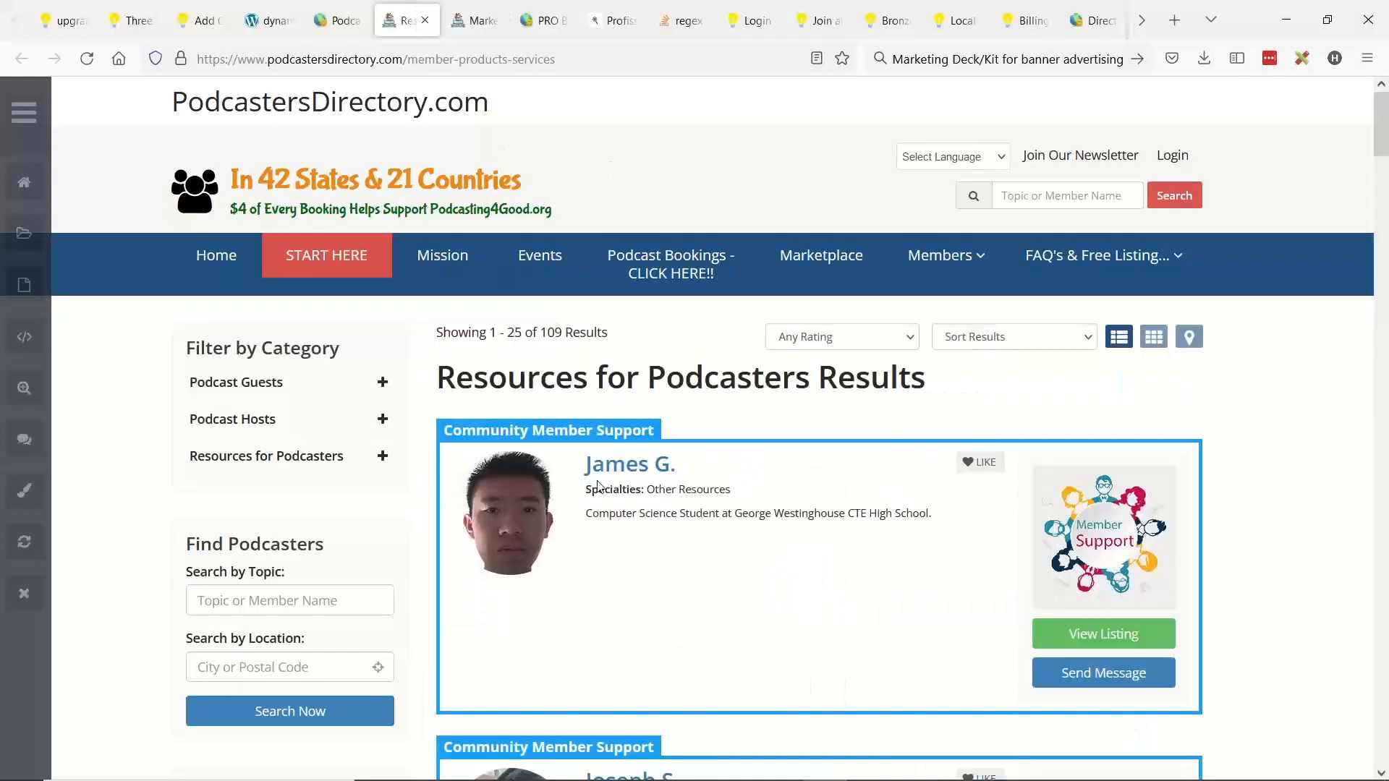
pyautogui.click(638, 464)
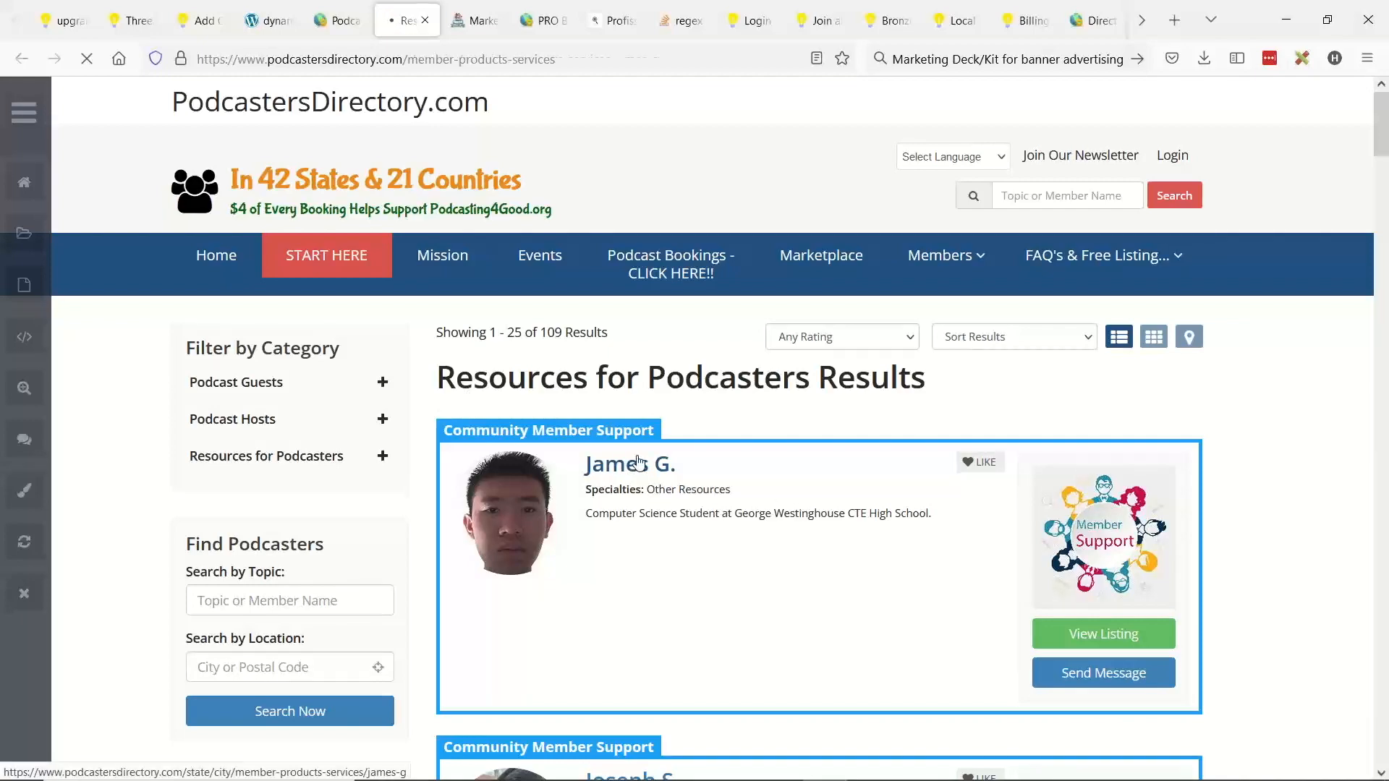
pyautogui.scroll(-5, 905, 378)
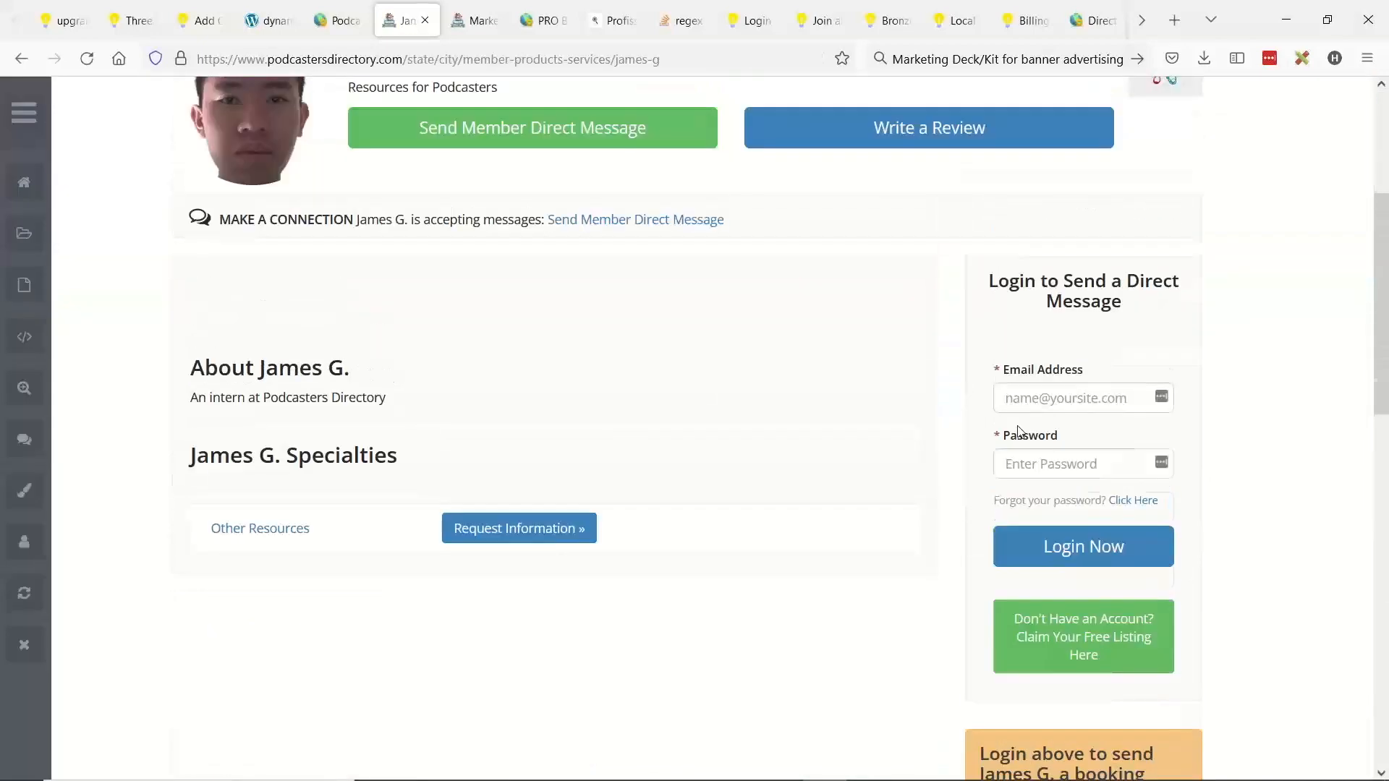
pyautogui.scroll(4, 732, 449)
pyautogui.scroll(-3, 784, 437)
pyautogui.scroll(3, 679, 330)
# Step: Open the Podcast Bookings page from the member's profile in a new tab
pyautogui.hotkey('ctrl', 'shift', 'Tab')
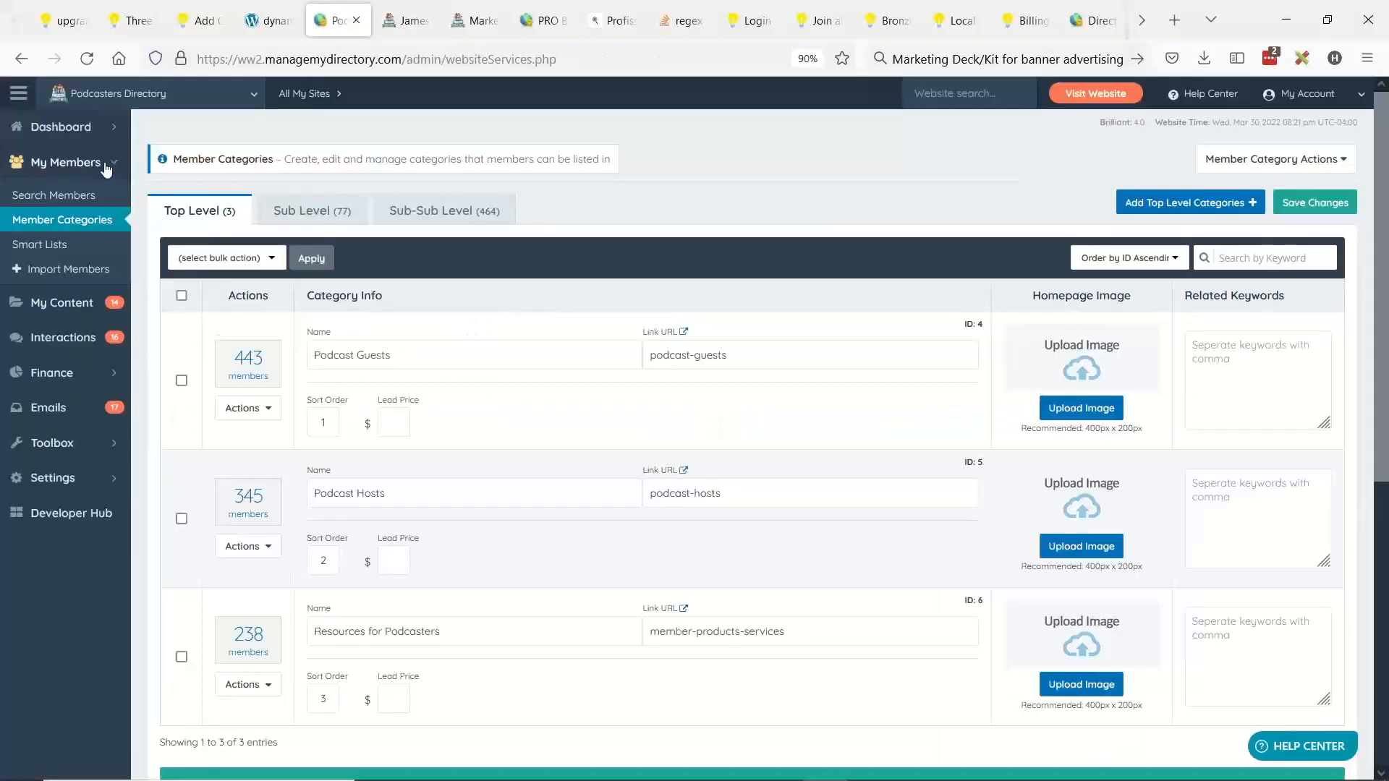
pyautogui.hotkey('ctrl', 'Tab')
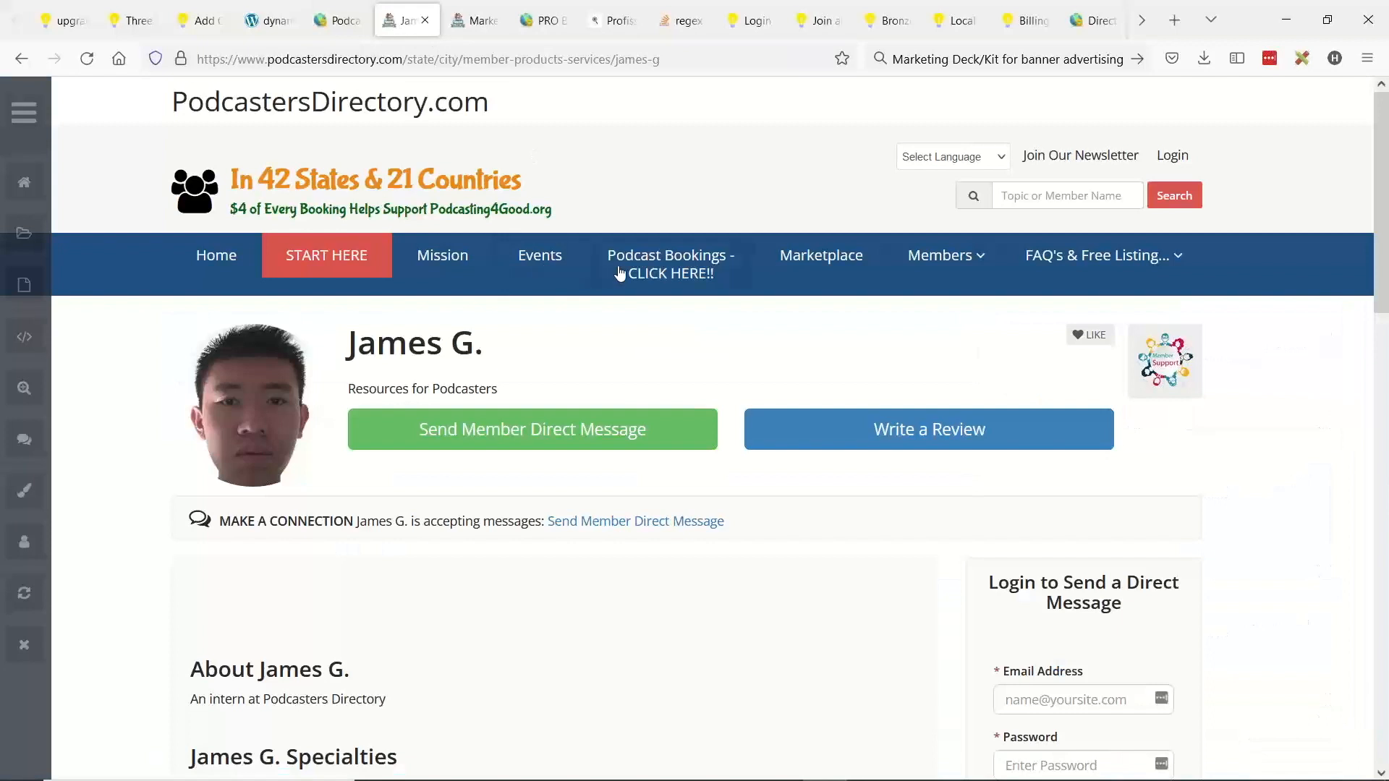
pyautogui.middleClick(688, 279)
pyautogui.click(476, 20)
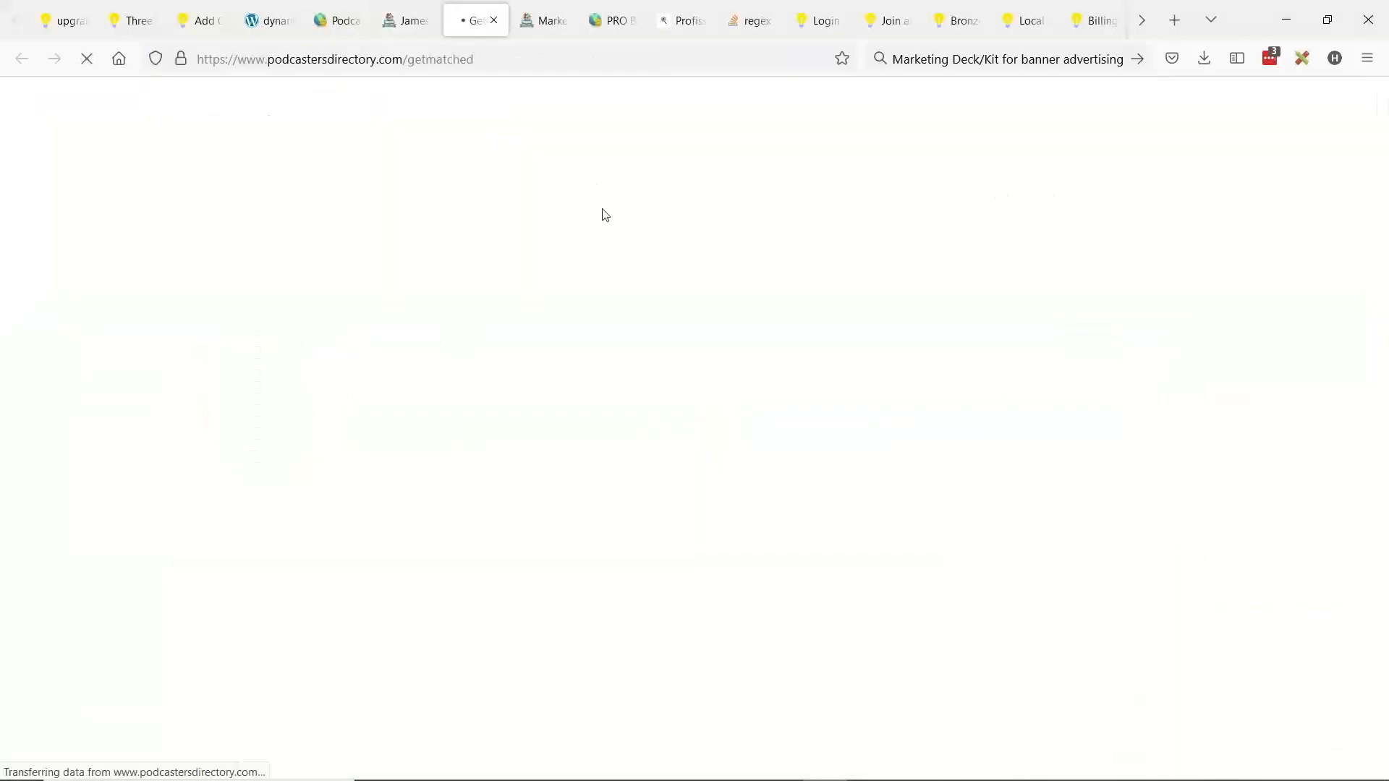
# Step: Return to the Podcasters Directory admin, open the member search in a new tab, and open Member Leads
pyautogui.hotkey('ctrl', 'shift', 'Tab')
pyautogui.hotkey('ctrl', 'shift', 'Tab')
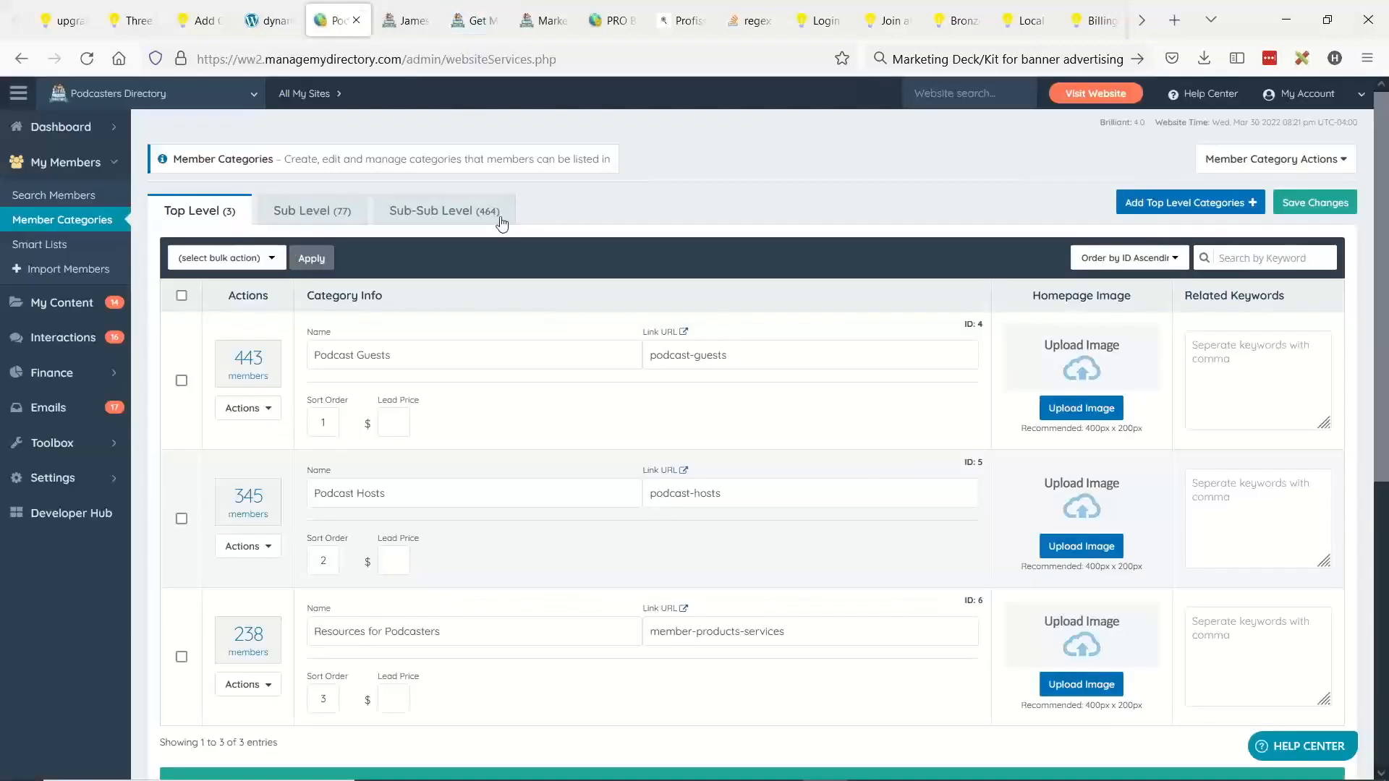
pyautogui.middleClick(75, 194)
pyautogui.moveTo(52, 390)
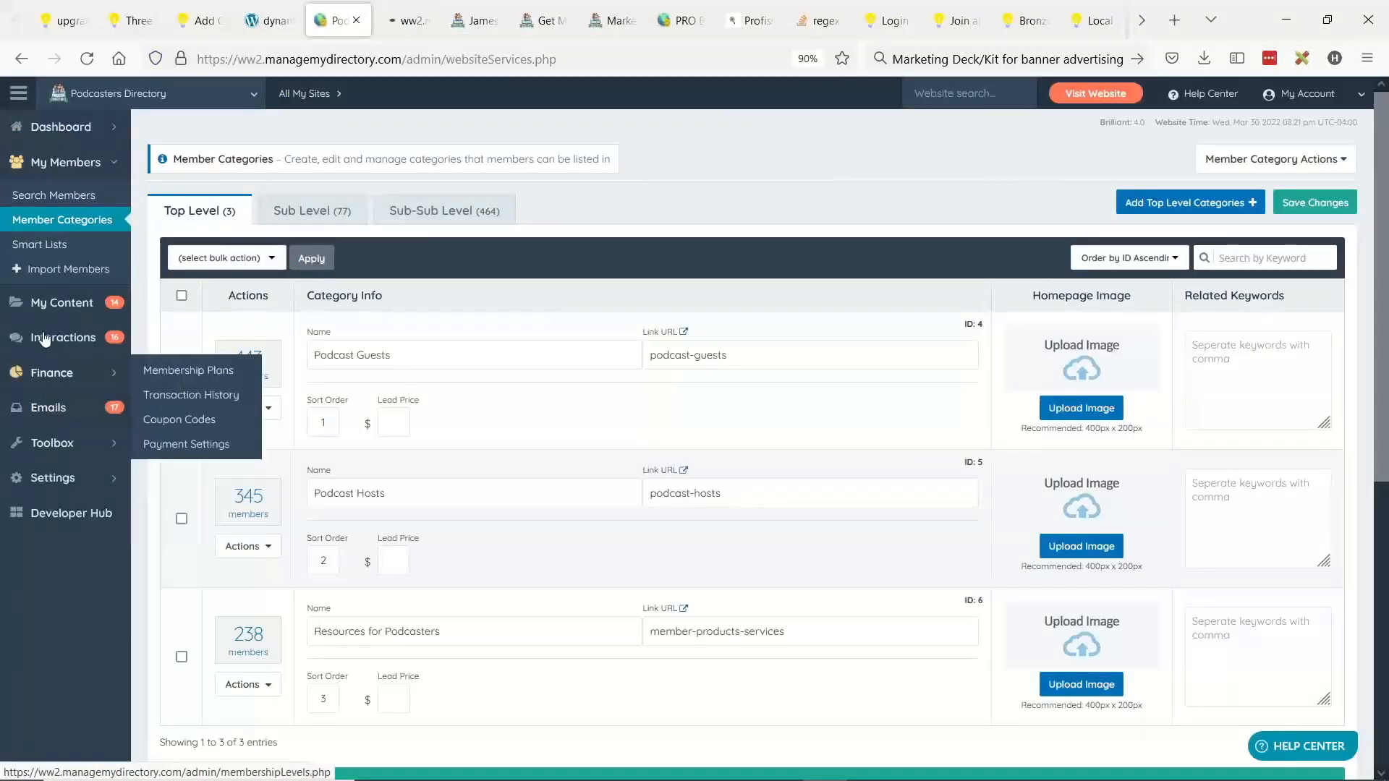
pyautogui.moveTo(107, 344)
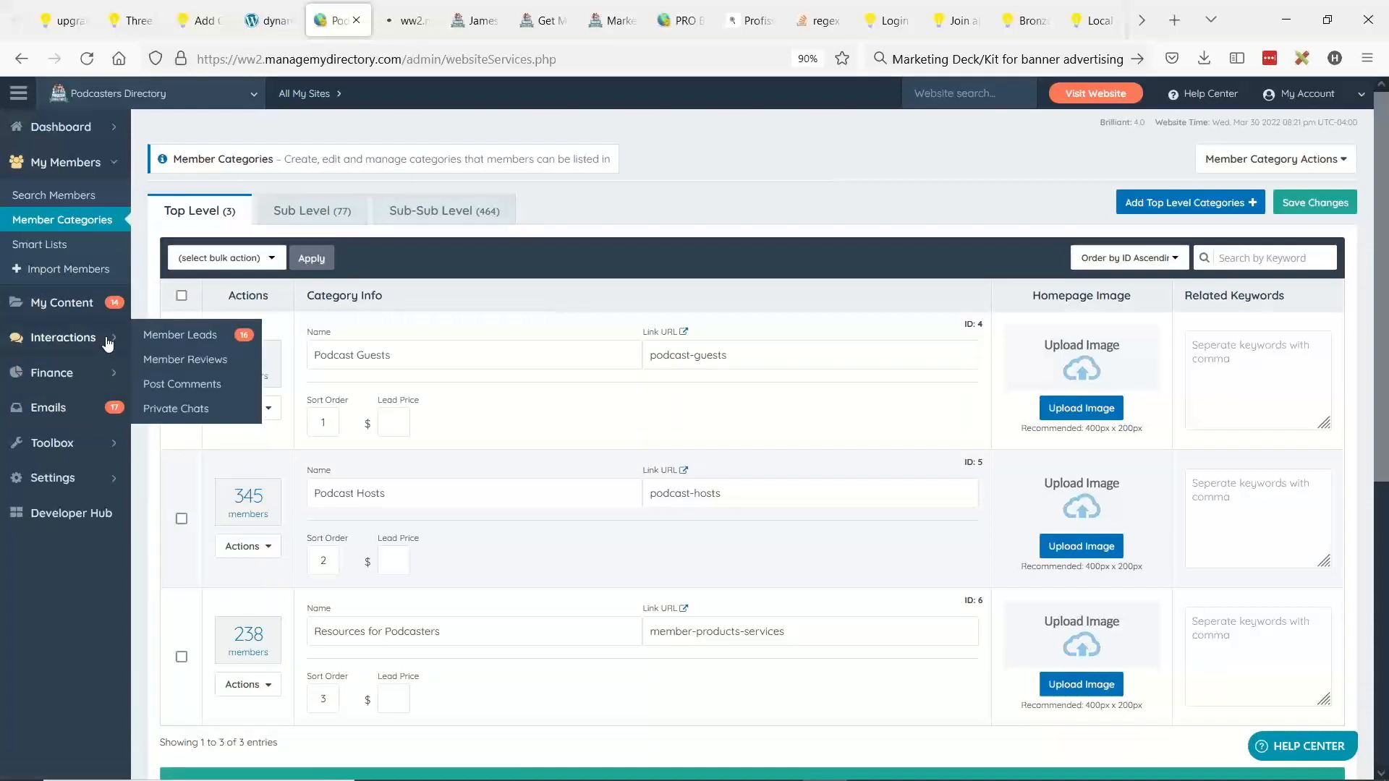
pyautogui.click(173, 335)
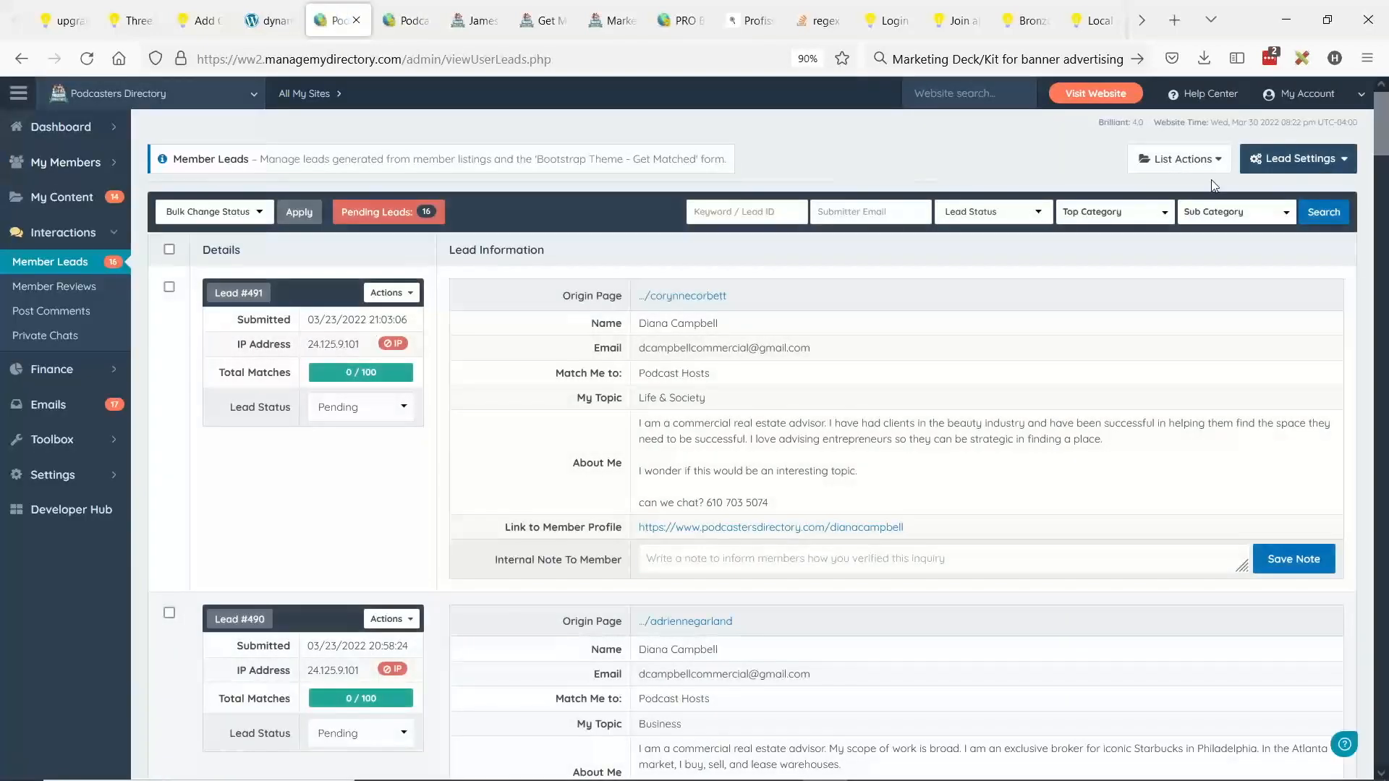
# Step: Open the Auto-Match Workflows lead settings, edit the default Main Action, and look through its form settings to the category options
pyautogui.click(1298, 159)
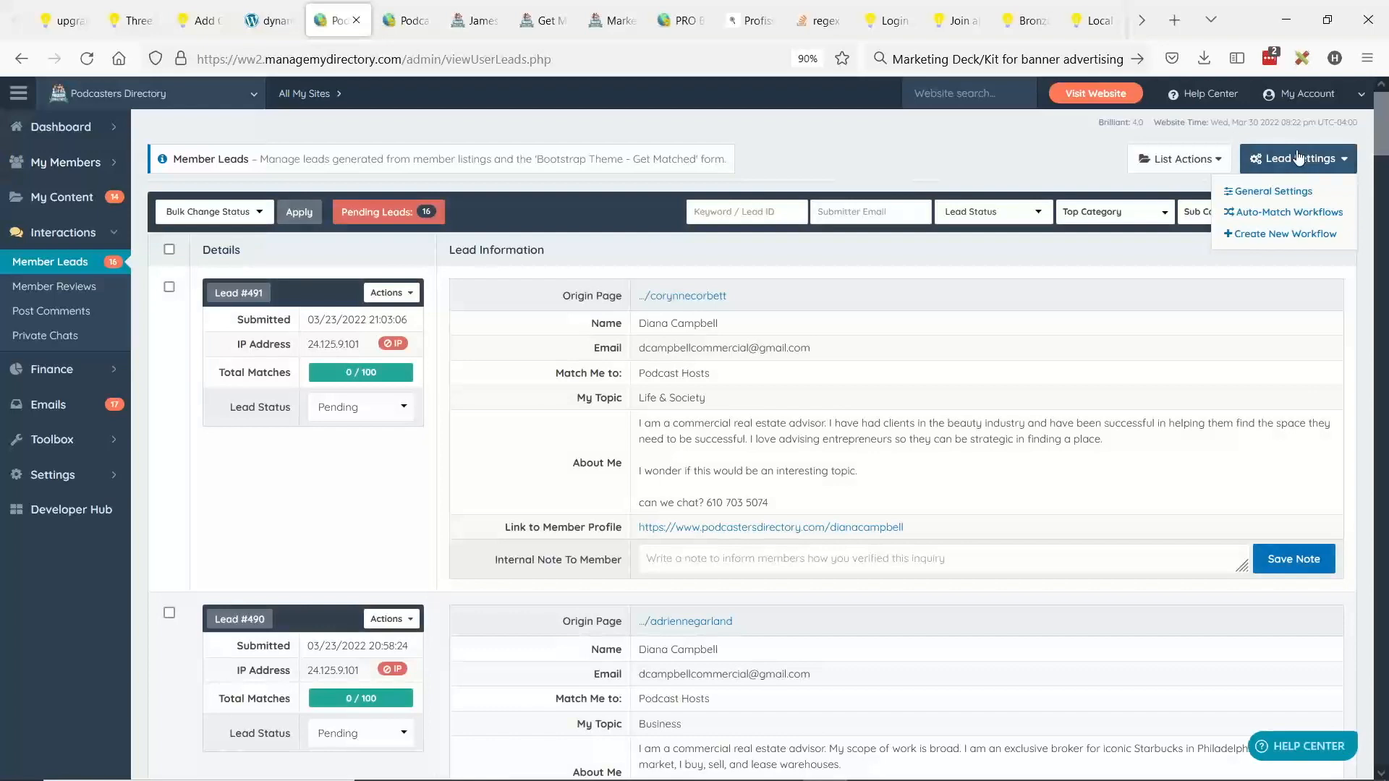
pyautogui.click(1282, 217)
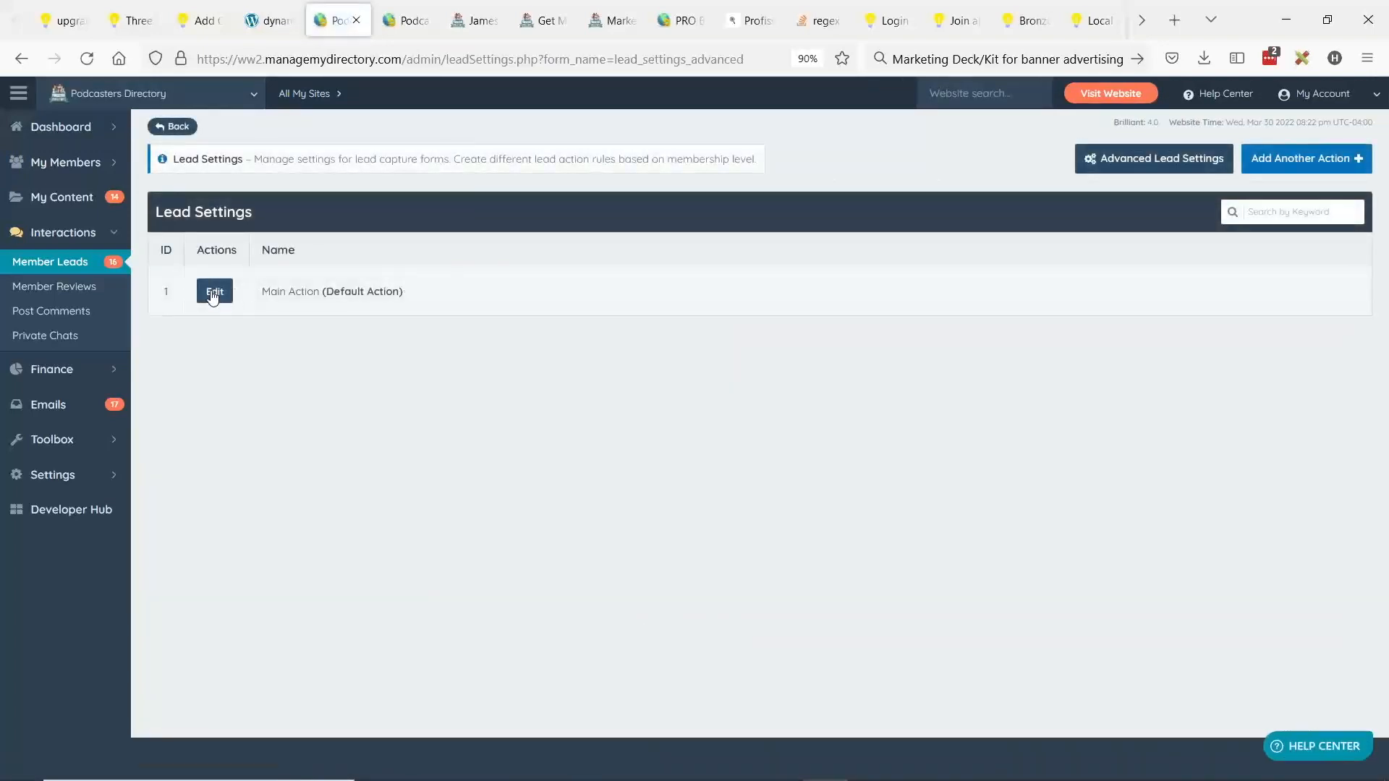
pyautogui.click(212, 293)
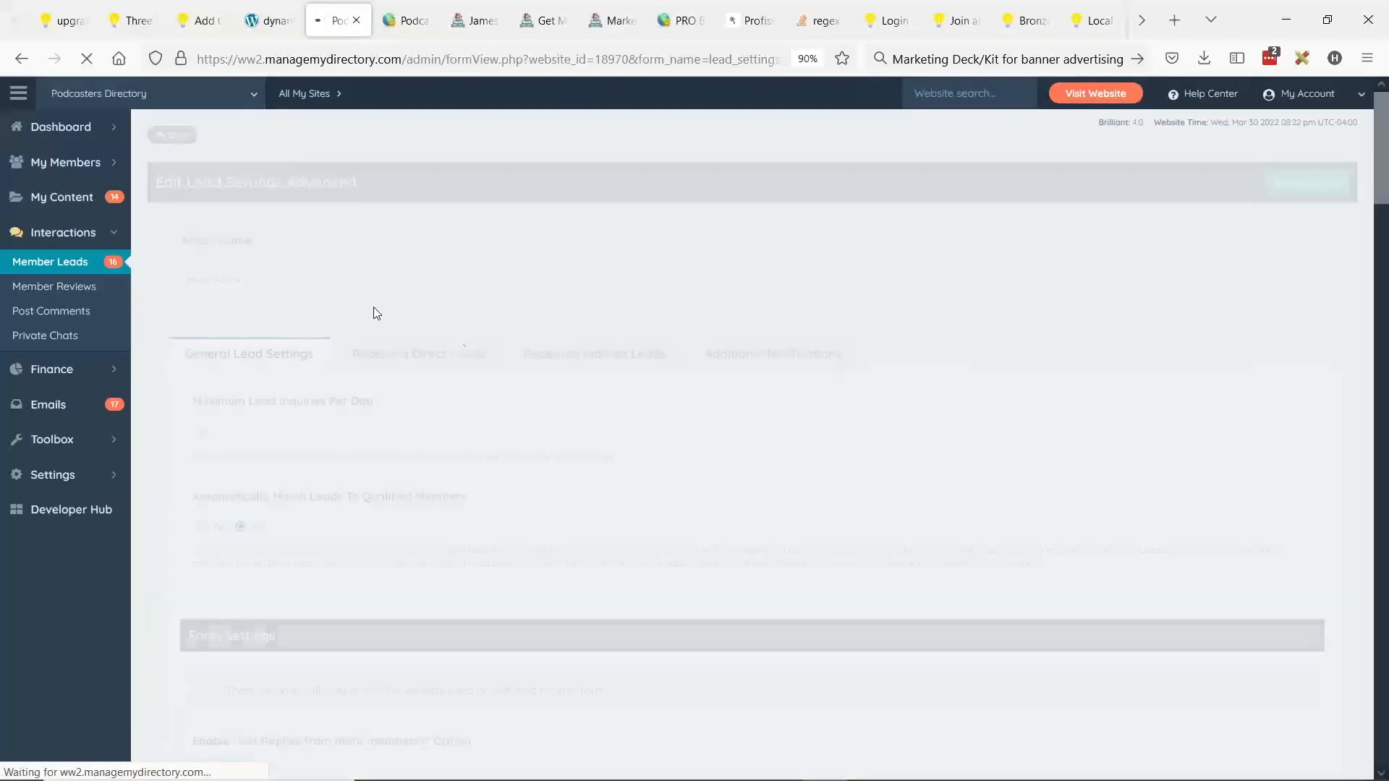
pyautogui.scroll(-3, 497, 377)
pyautogui.scroll(-6, 498, 377)
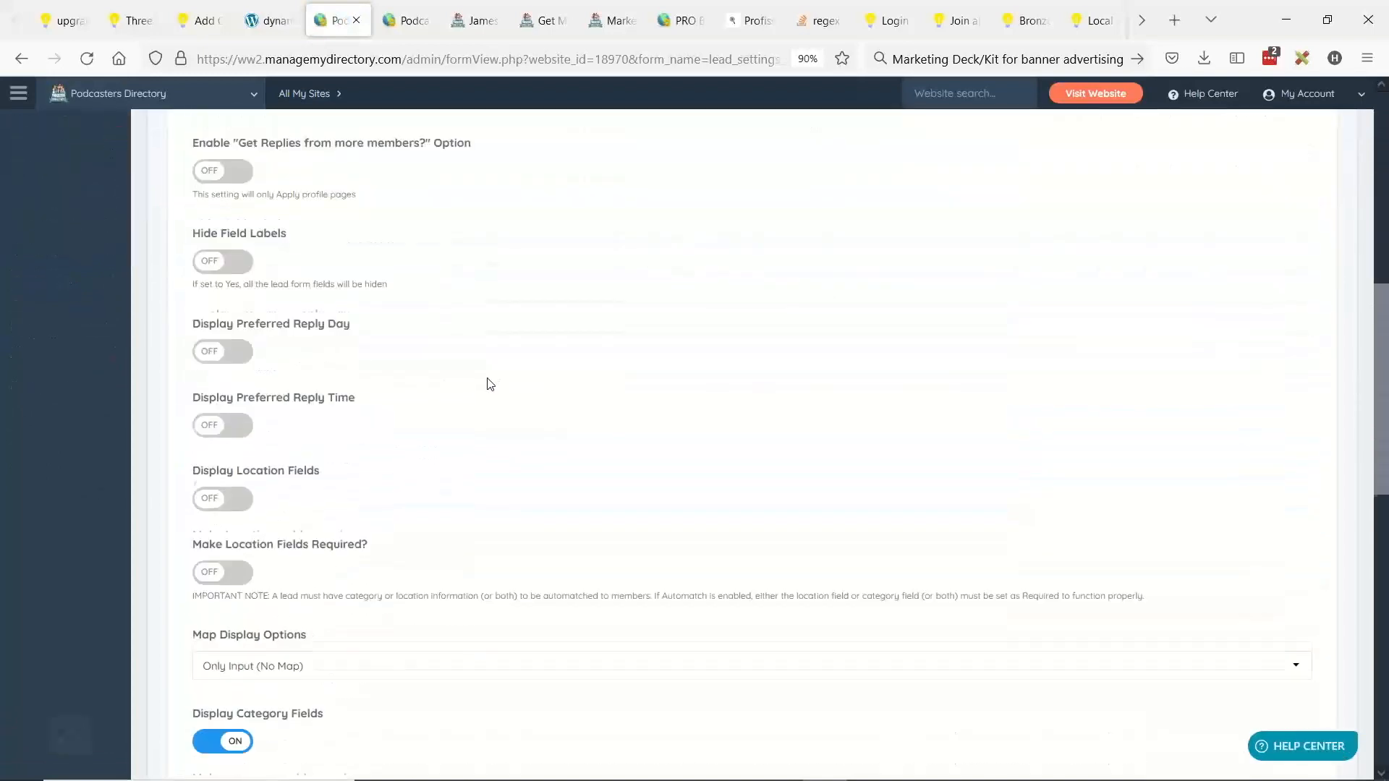
pyautogui.scroll(-1, 489, 383)
pyautogui.scroll(-3, 463, 373)
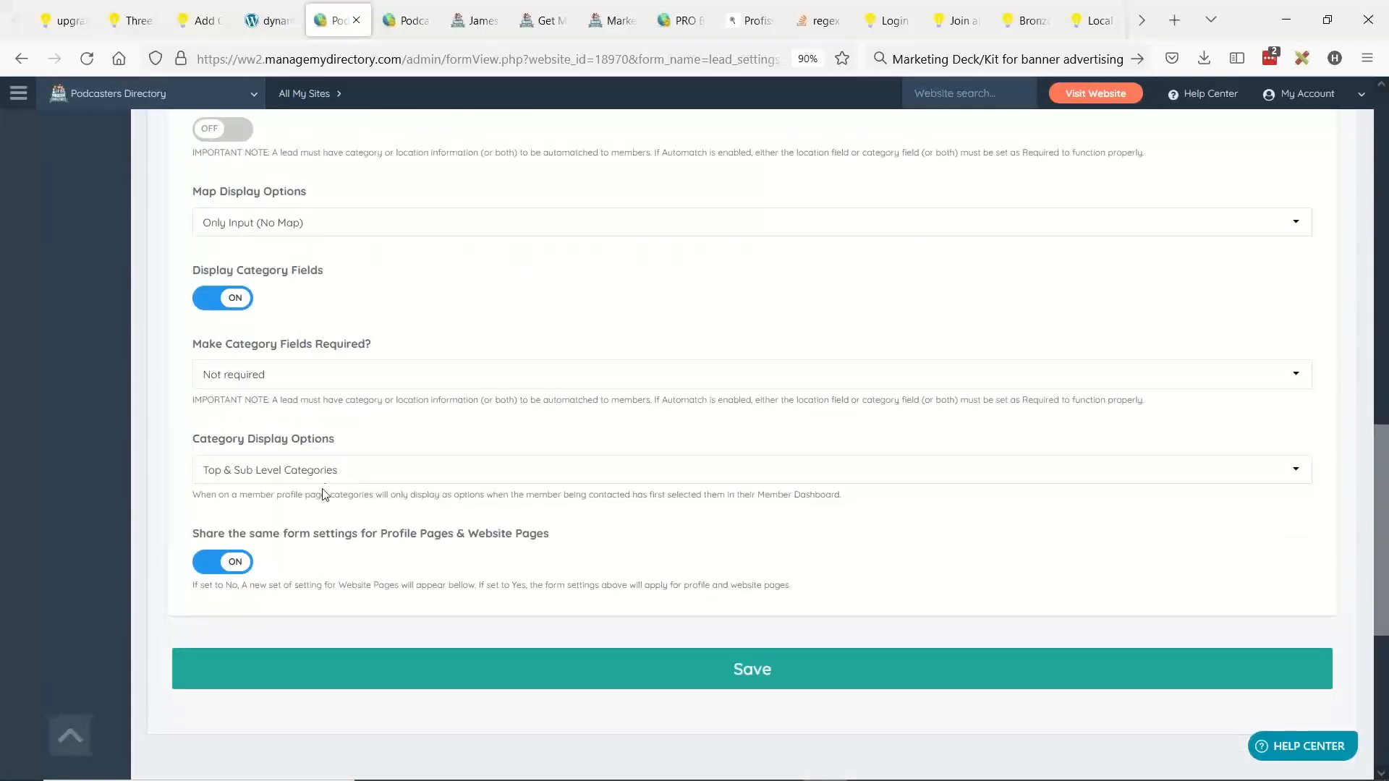
# Step: Try Only Sub Level Categories in the lead form's Category Display Options, and set the option to Only Top Level Categories
pyautogui.click(344, 477)
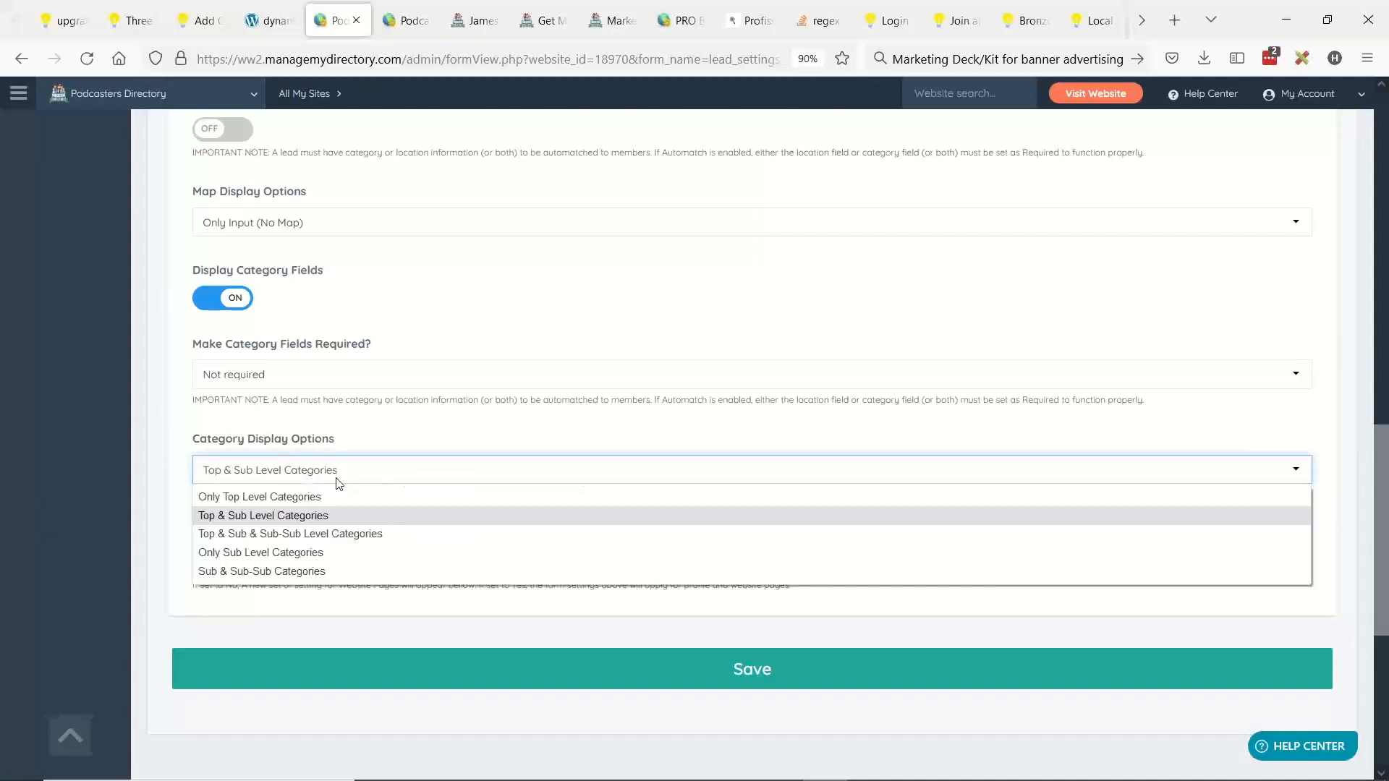
pyautogui.click(309, 554)
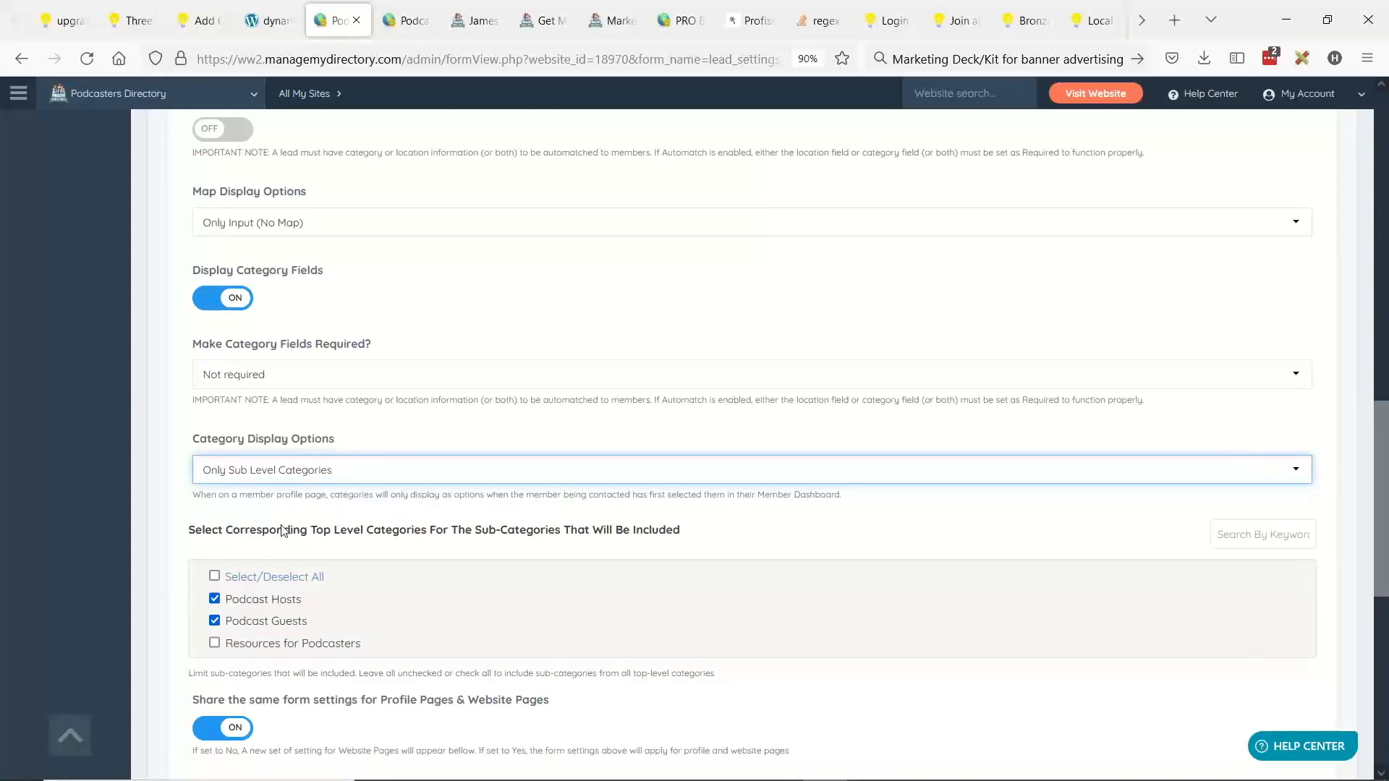
pyautogui.click(297, 481)
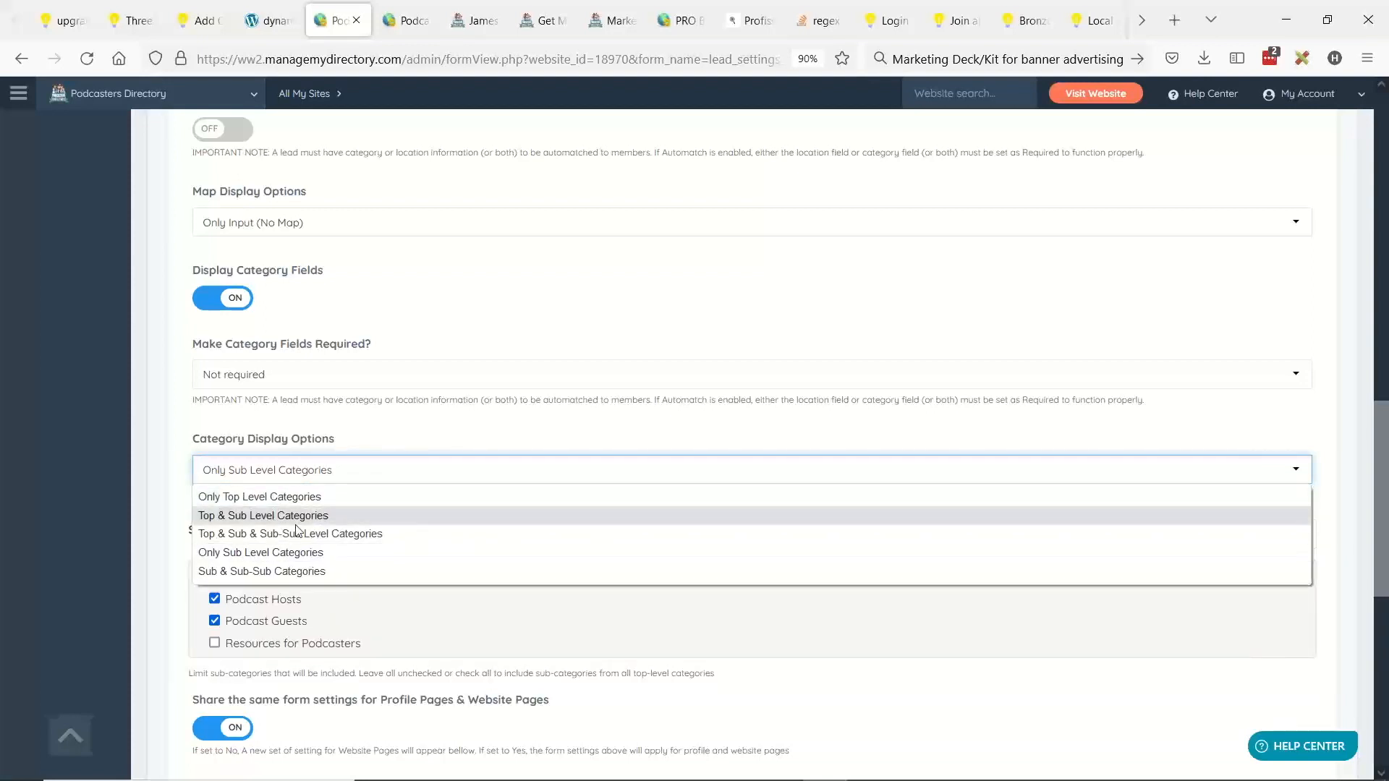
pyautogui.click(203, 589)
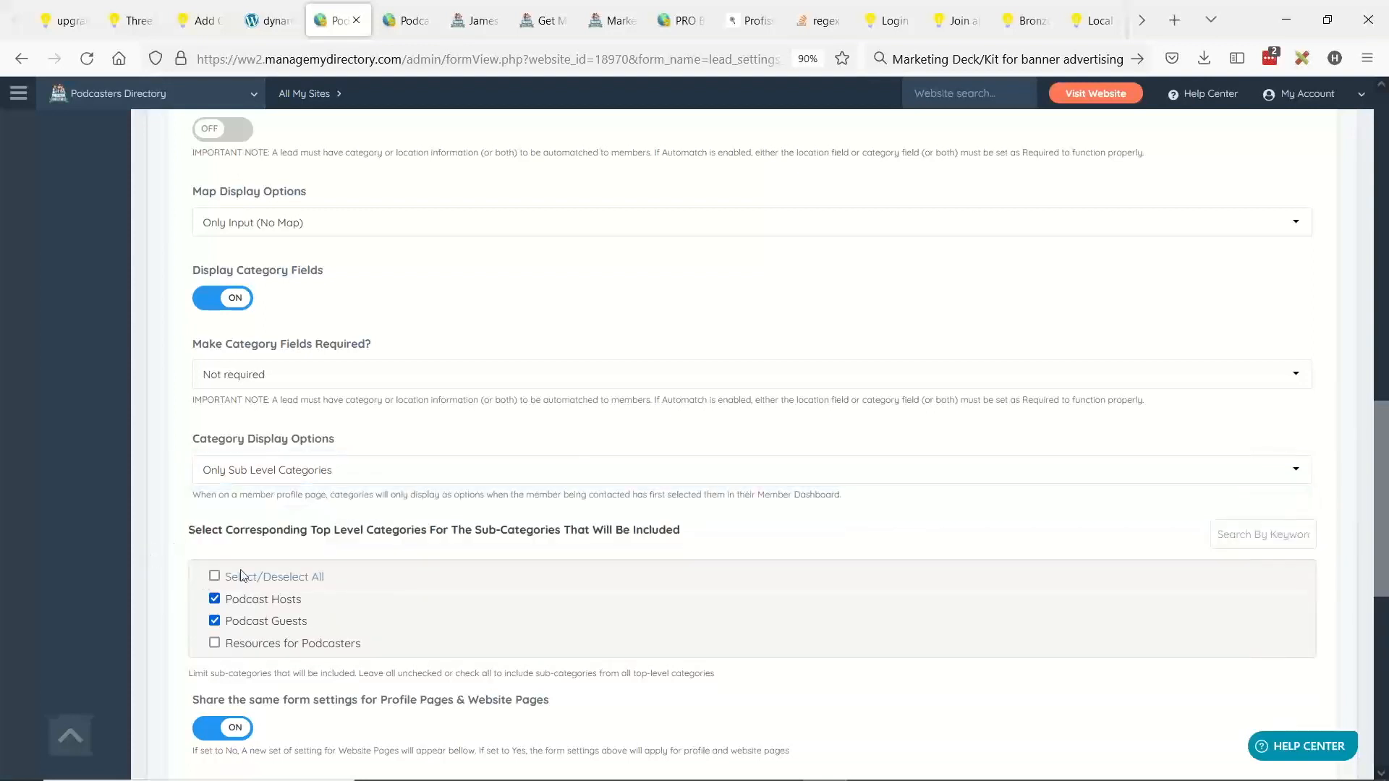
pyautogui.click(259, 466)
pyautogui.click(269, 550)
pyautogui.click(282, 472)
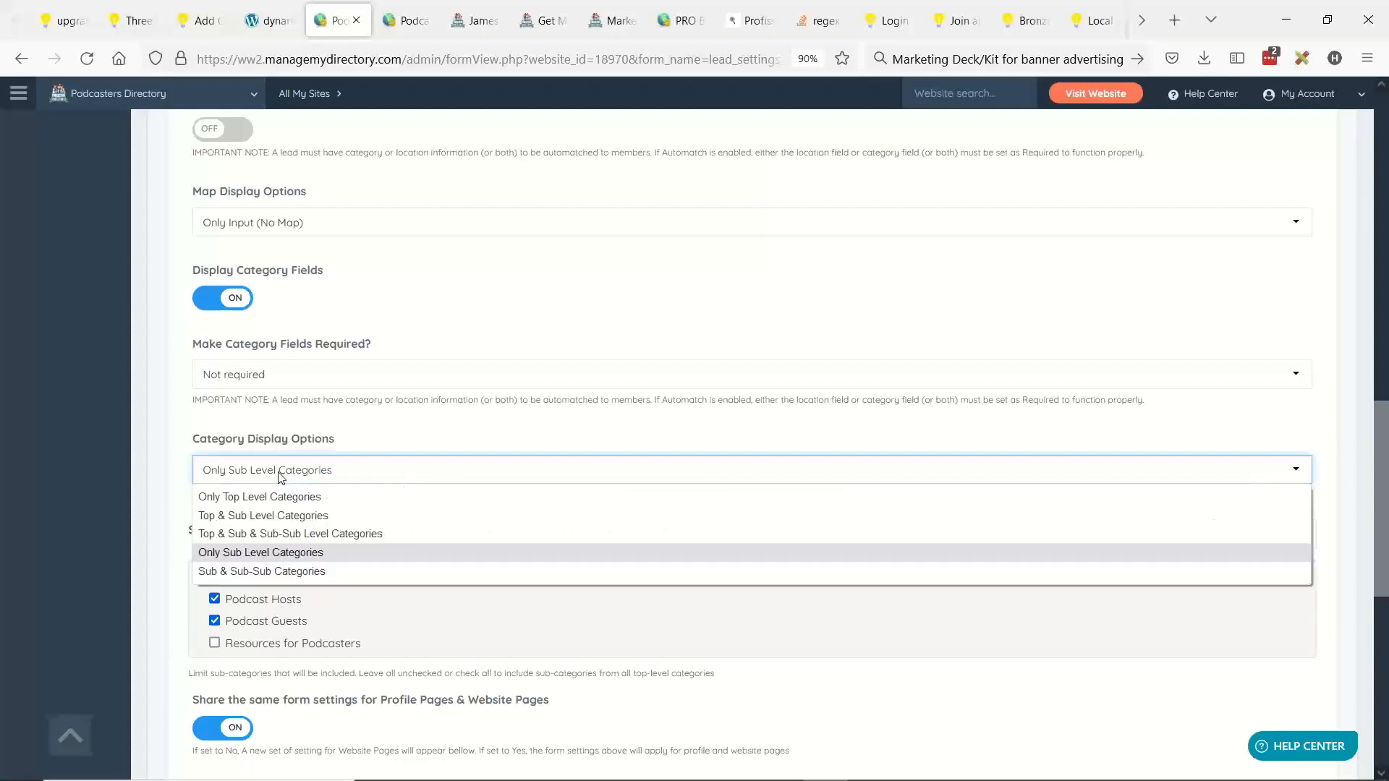
pyautogui.click(304, 499)
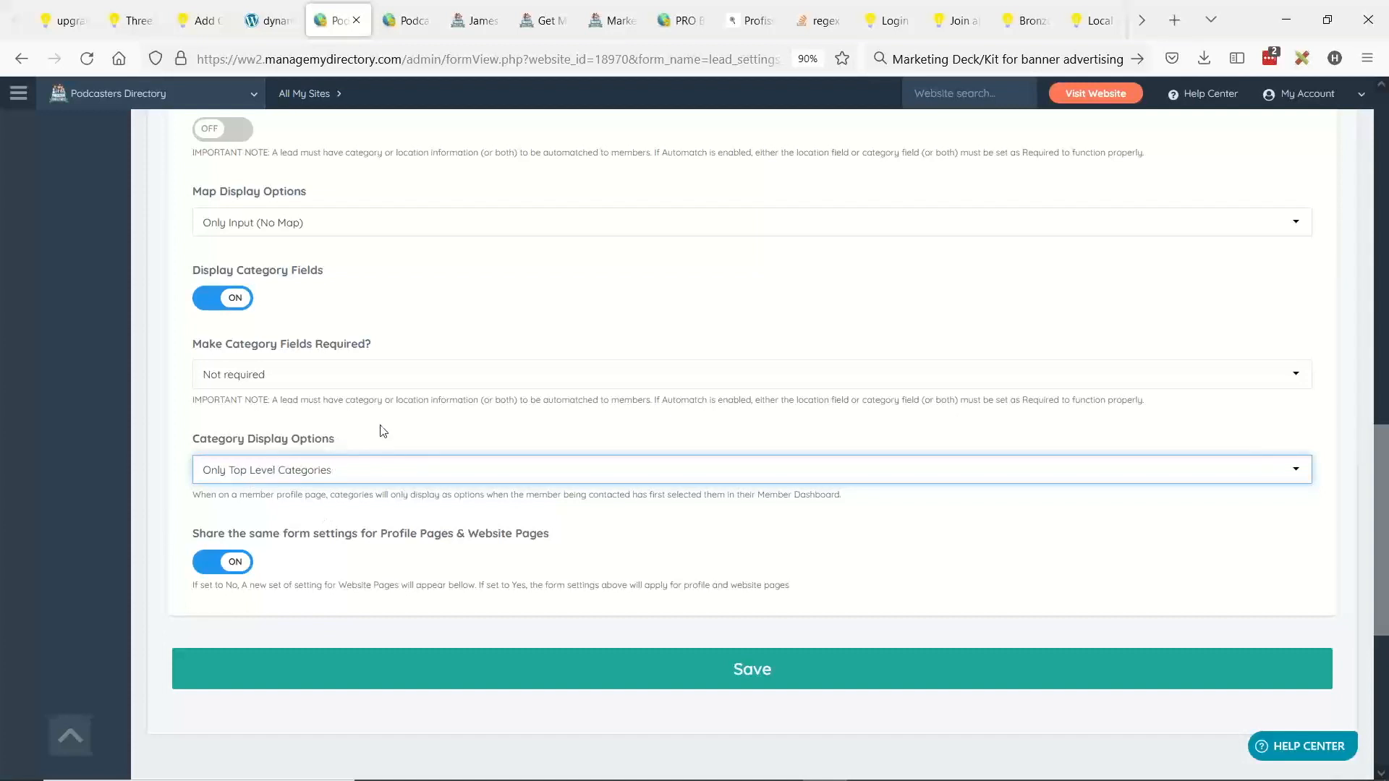
# Step: Log in to the public site as a member from the admin member search, and reload the Get Matched page
pyautogui.click(529, 28)
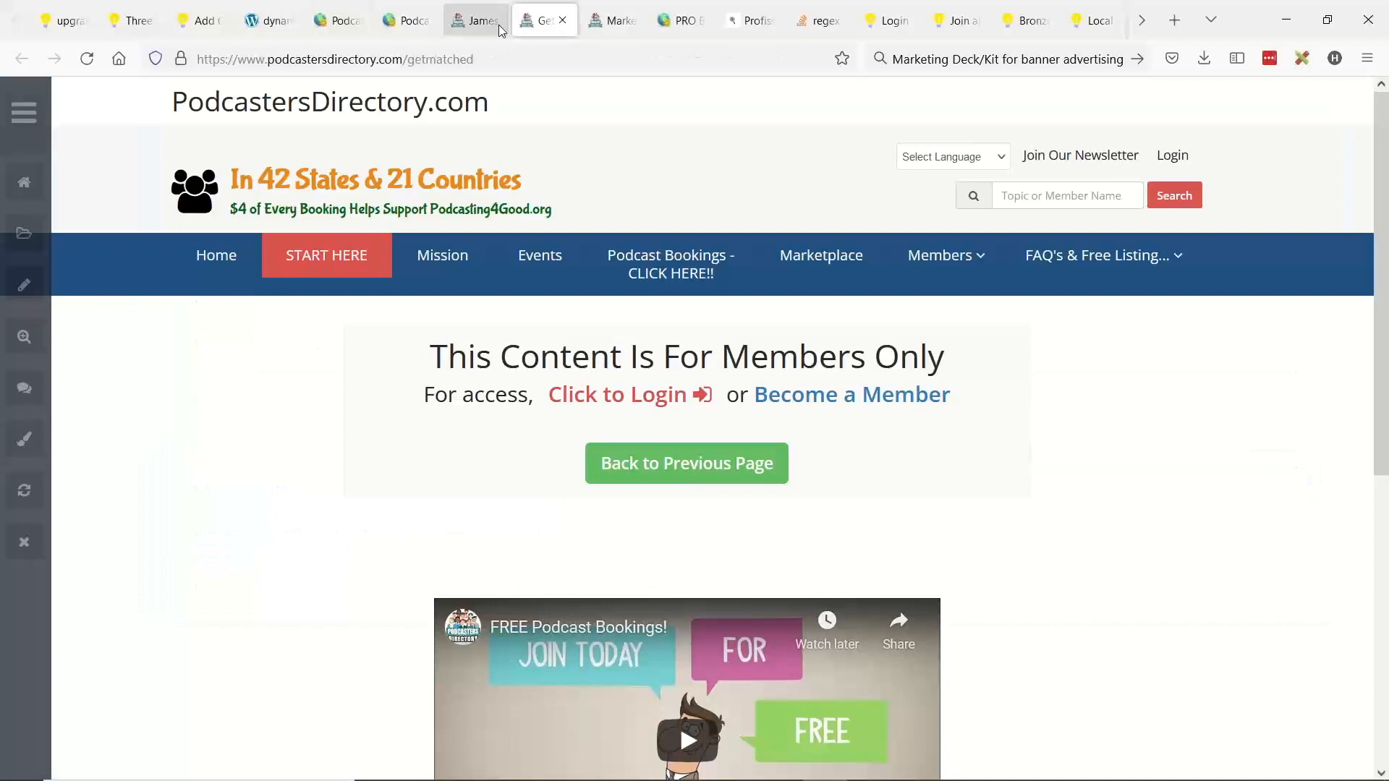
pyautogui.click(408, 20)
pyautogui.click(953, 483)
pyautogui.click(928, 505)
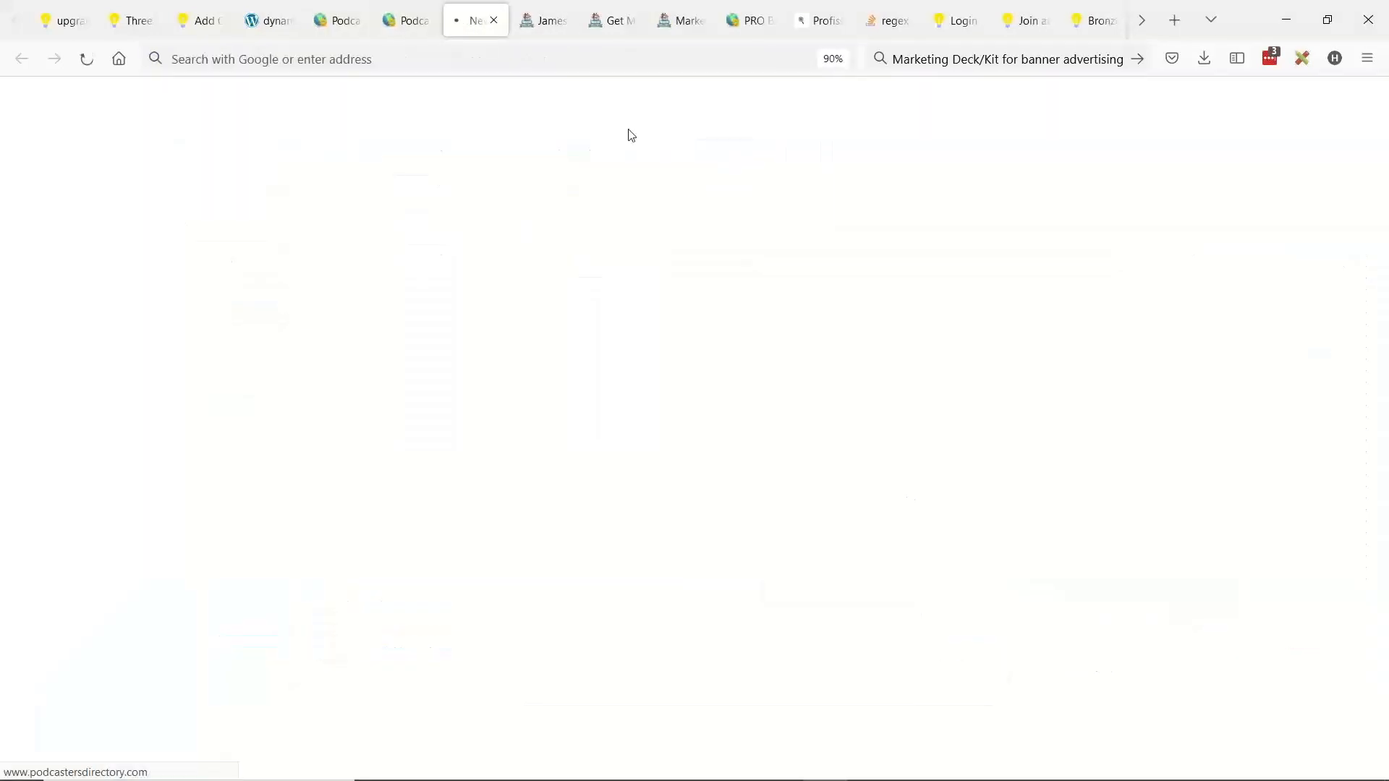
pyautogui.click(610, 22)
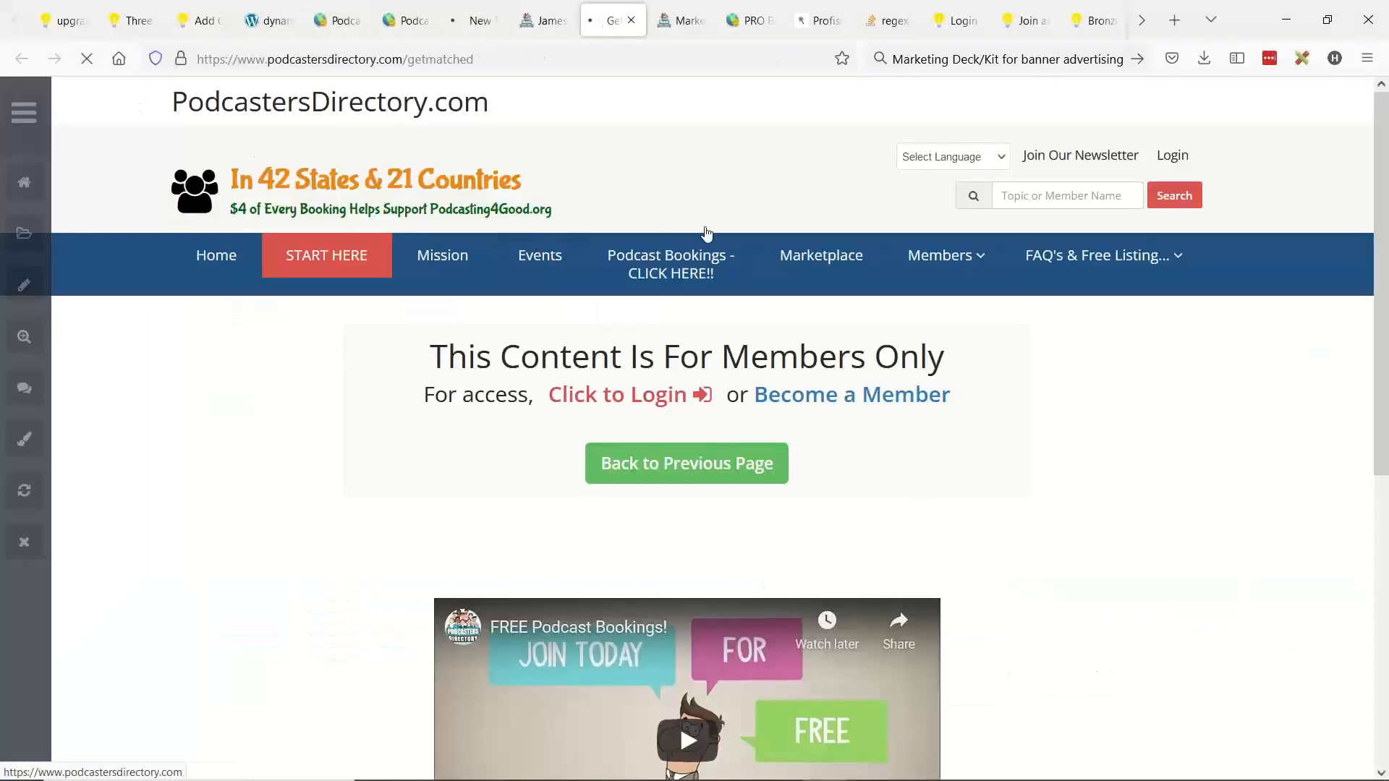
# Step: Switch to Notepad and add the note "--- lead form, when starting with top level, show checkbox options for which top levels to include"
pyautogui.hotkey('alt', 'Tab')
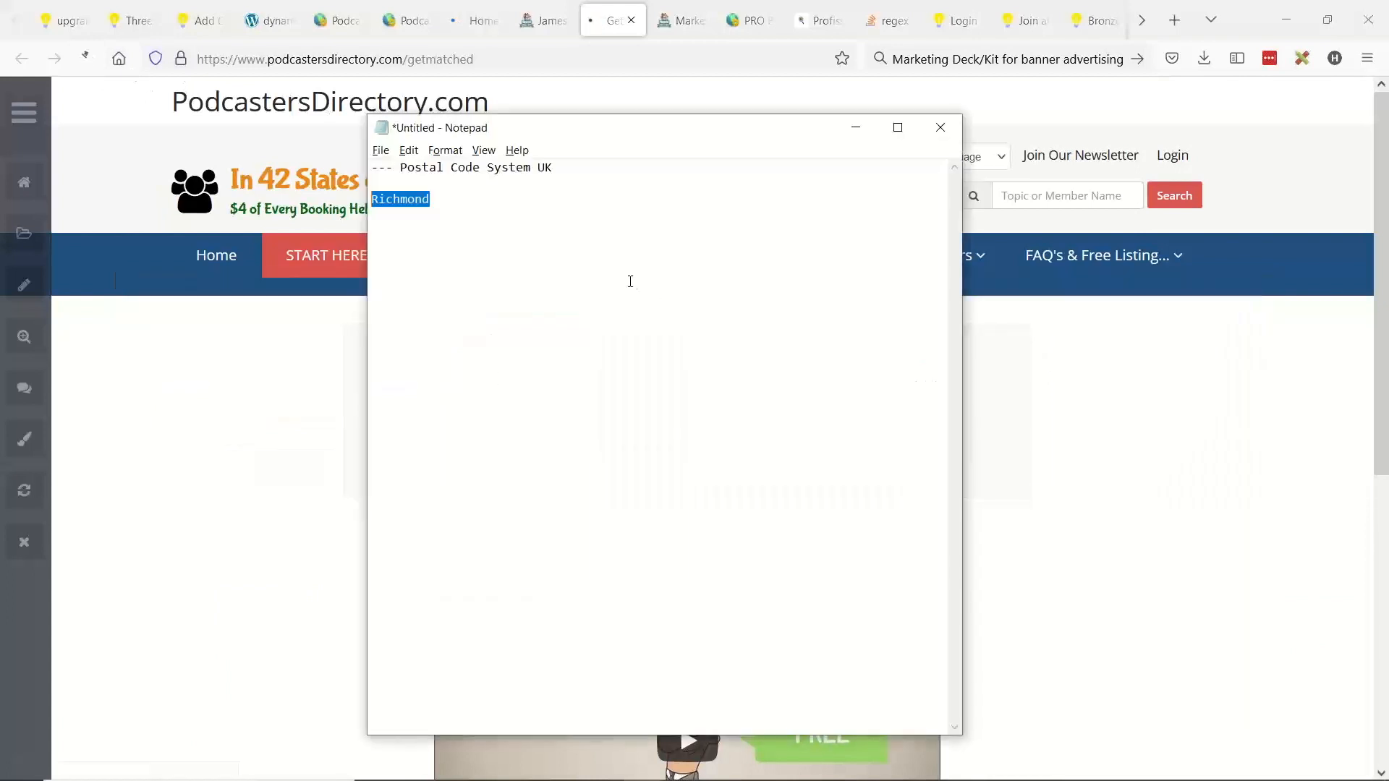
pyautogui.hotkey('alt', 'Tab')
pyautogui.hotkey('alt', 'Tab')
pyautogui.hotkey('alt', 'Tab')
pyautogui.click(386, 322)
pyautogui.write('---')
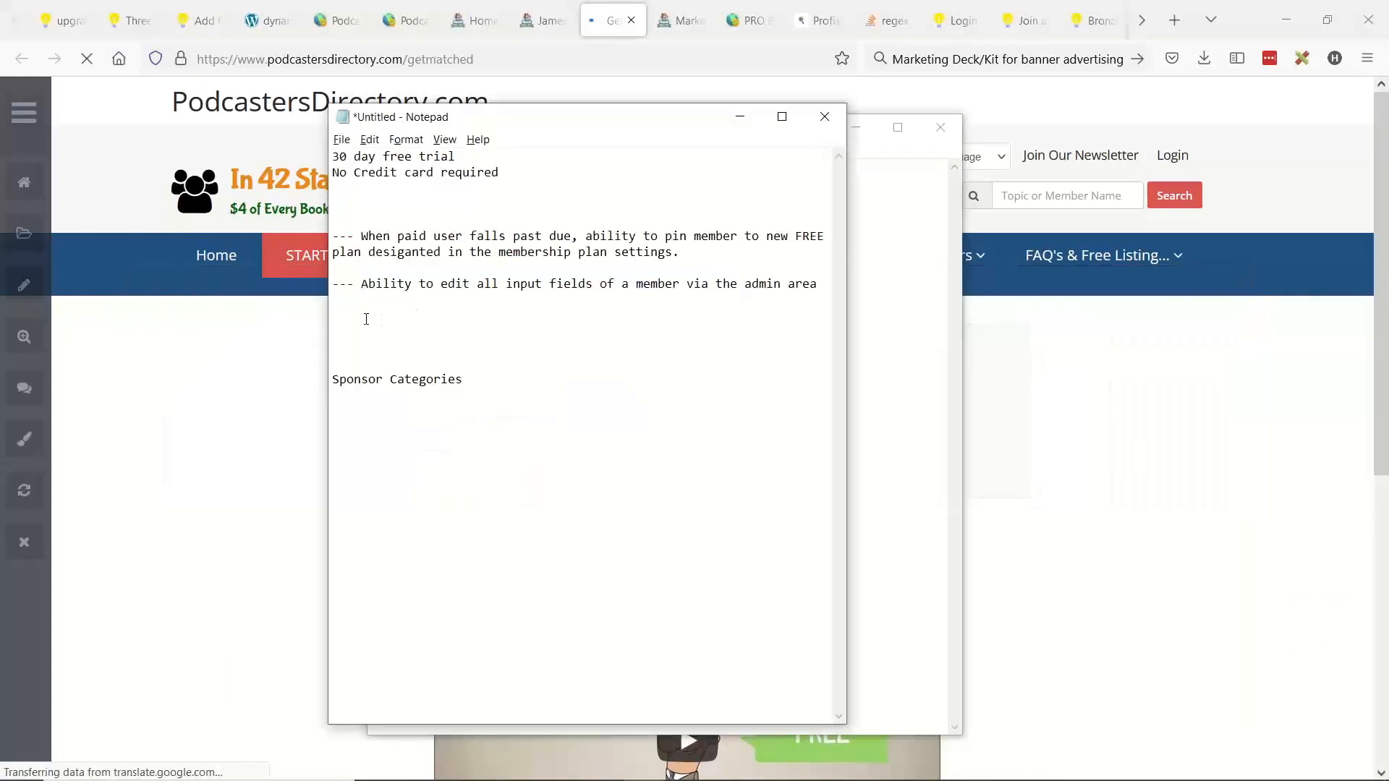
pyautogui.write(' lead')
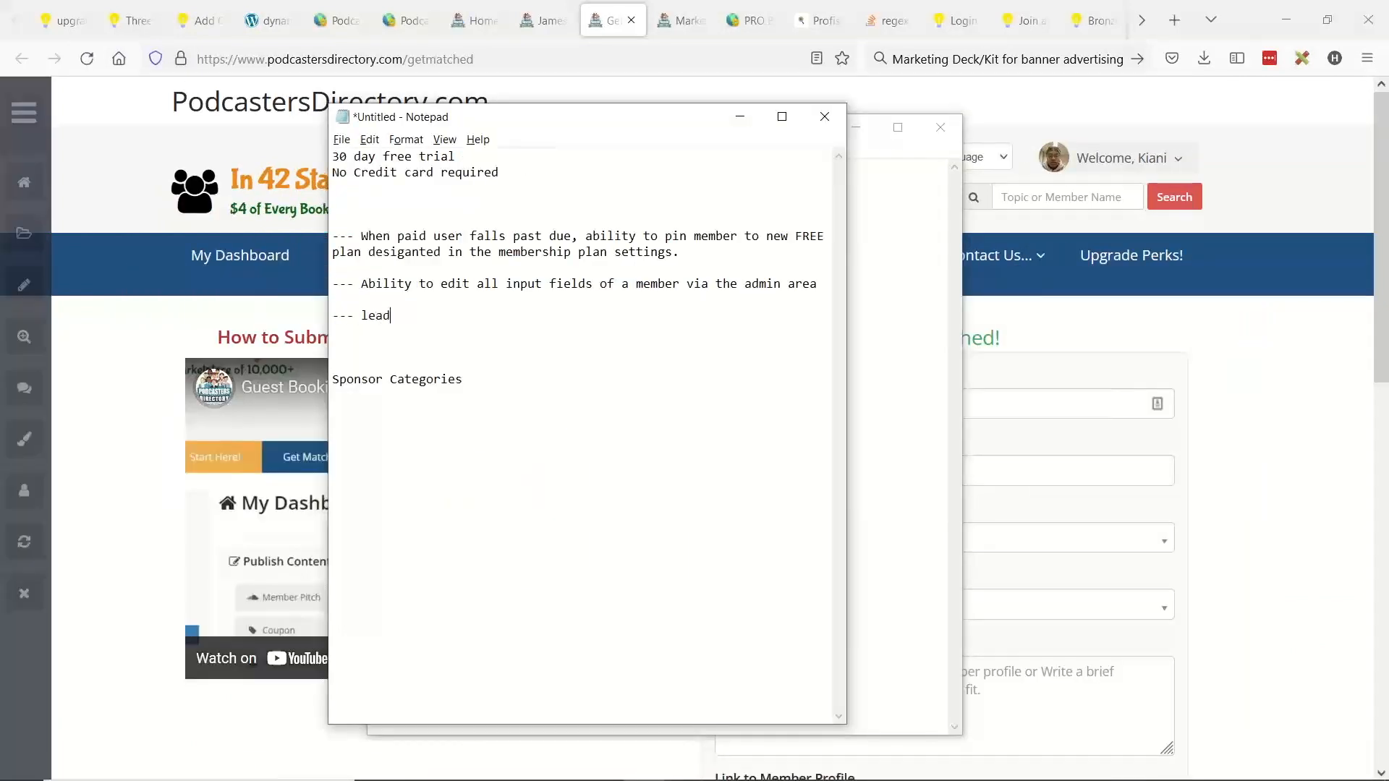
pyautogui.write(' form, when starting with top level, show chec')
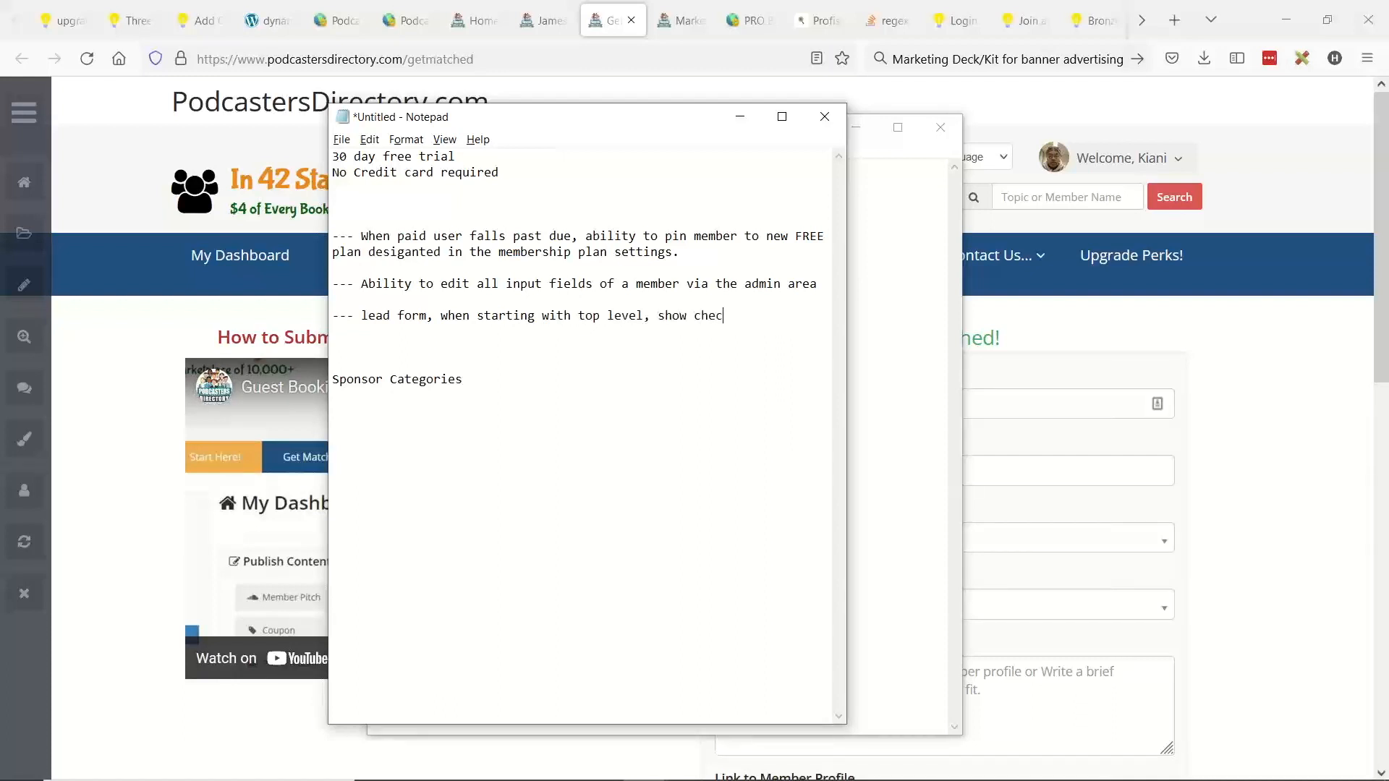
pyautogui.write('kbox options fo r whi')
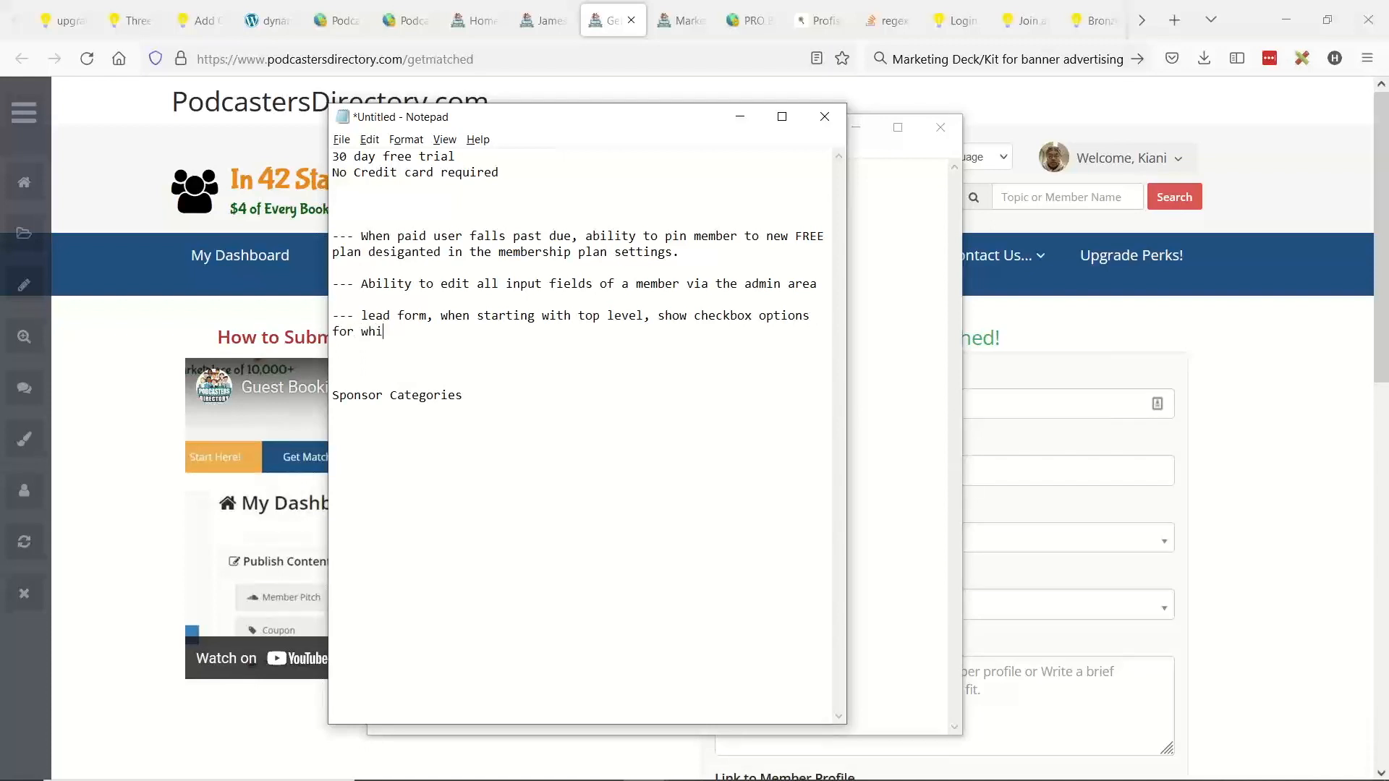
pyautogui.write('ch top levels to include')
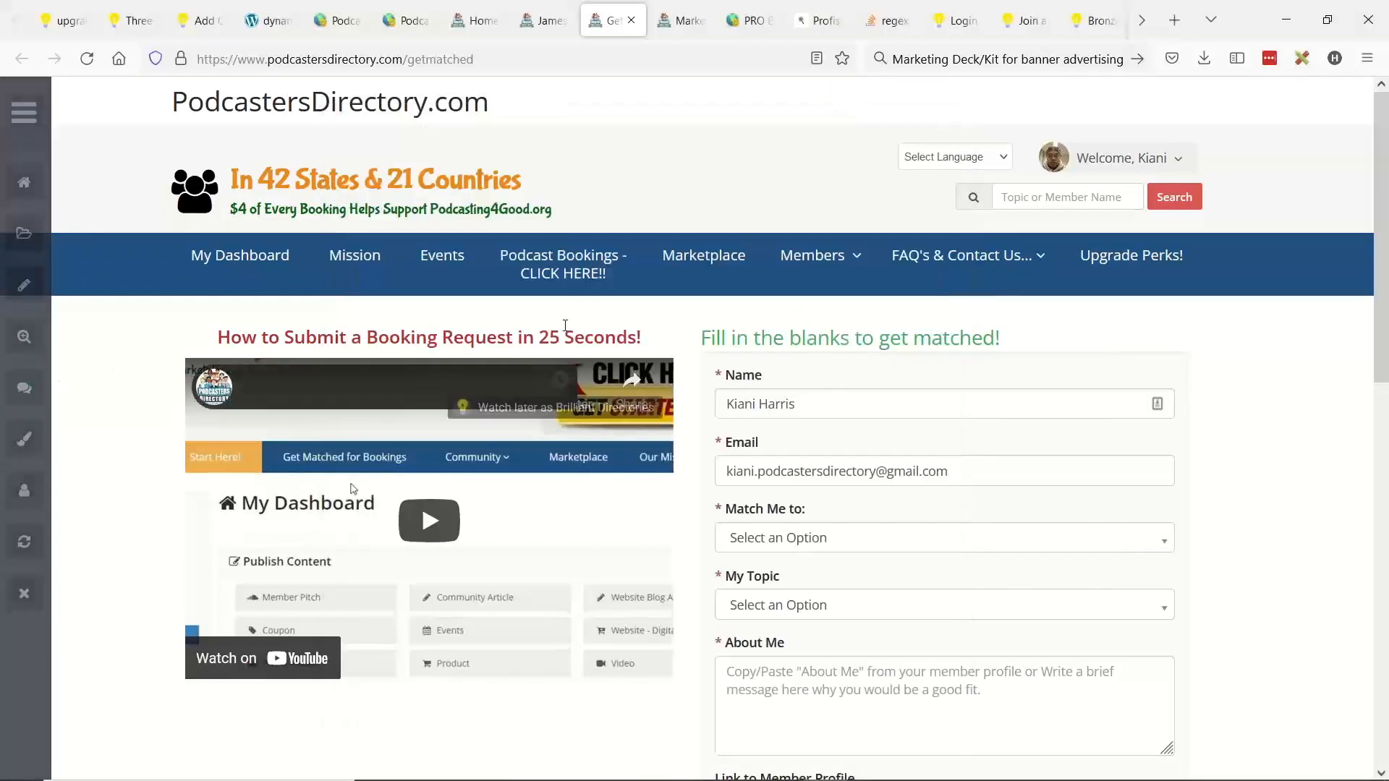
# Step: Reload the Podcast Bookings form and hide Resources for Podcasters in the Match Me to options with display: none !important in the inspector
pyautogui.click(578, 275)
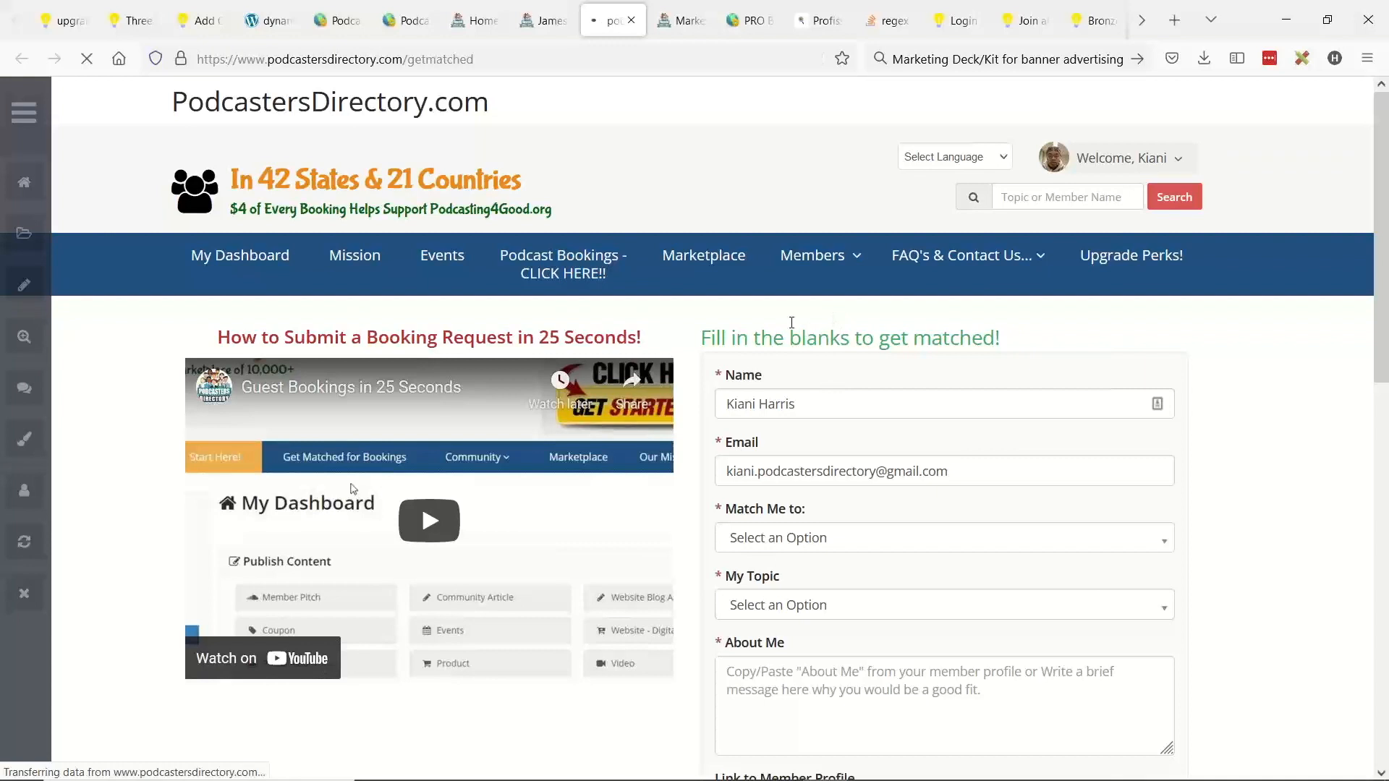
pyautogui.click(839, 540)
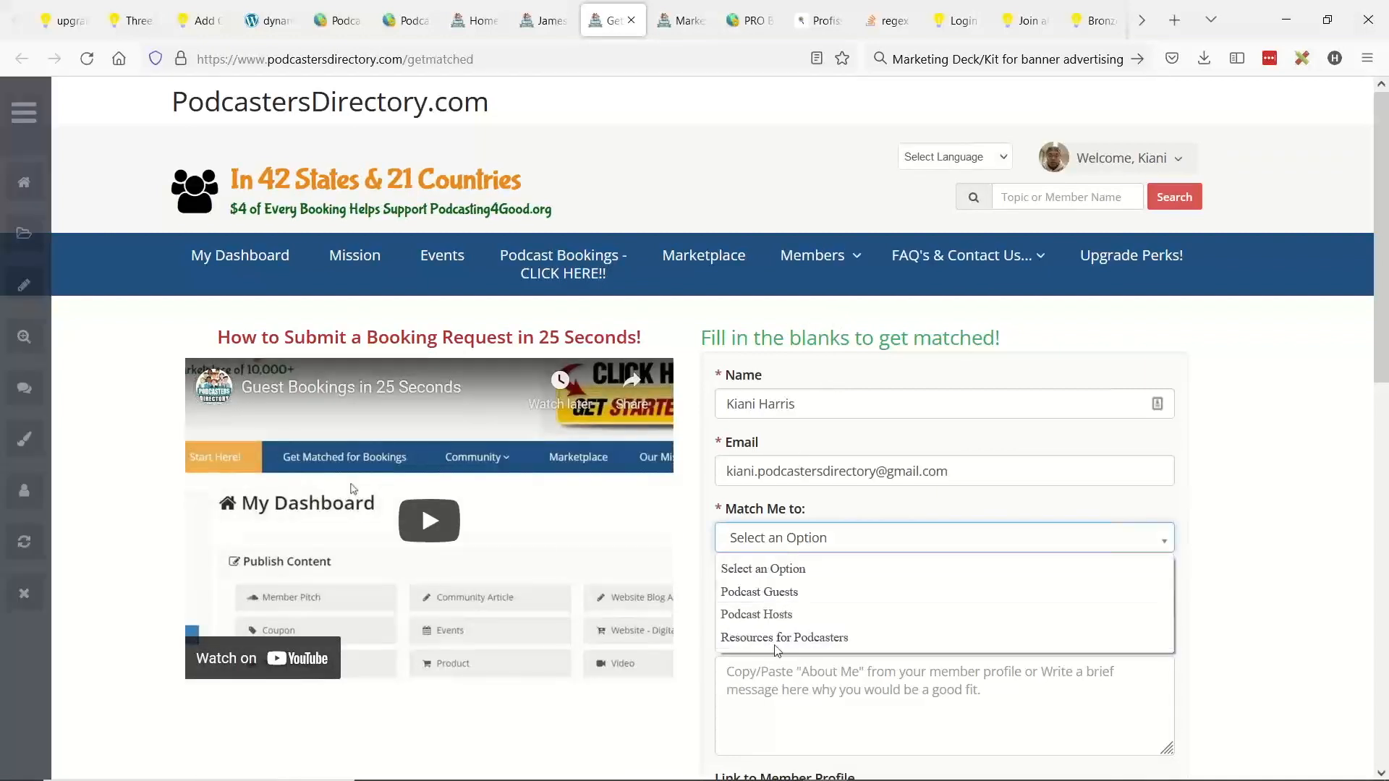
pyautogui.click(752, 539)
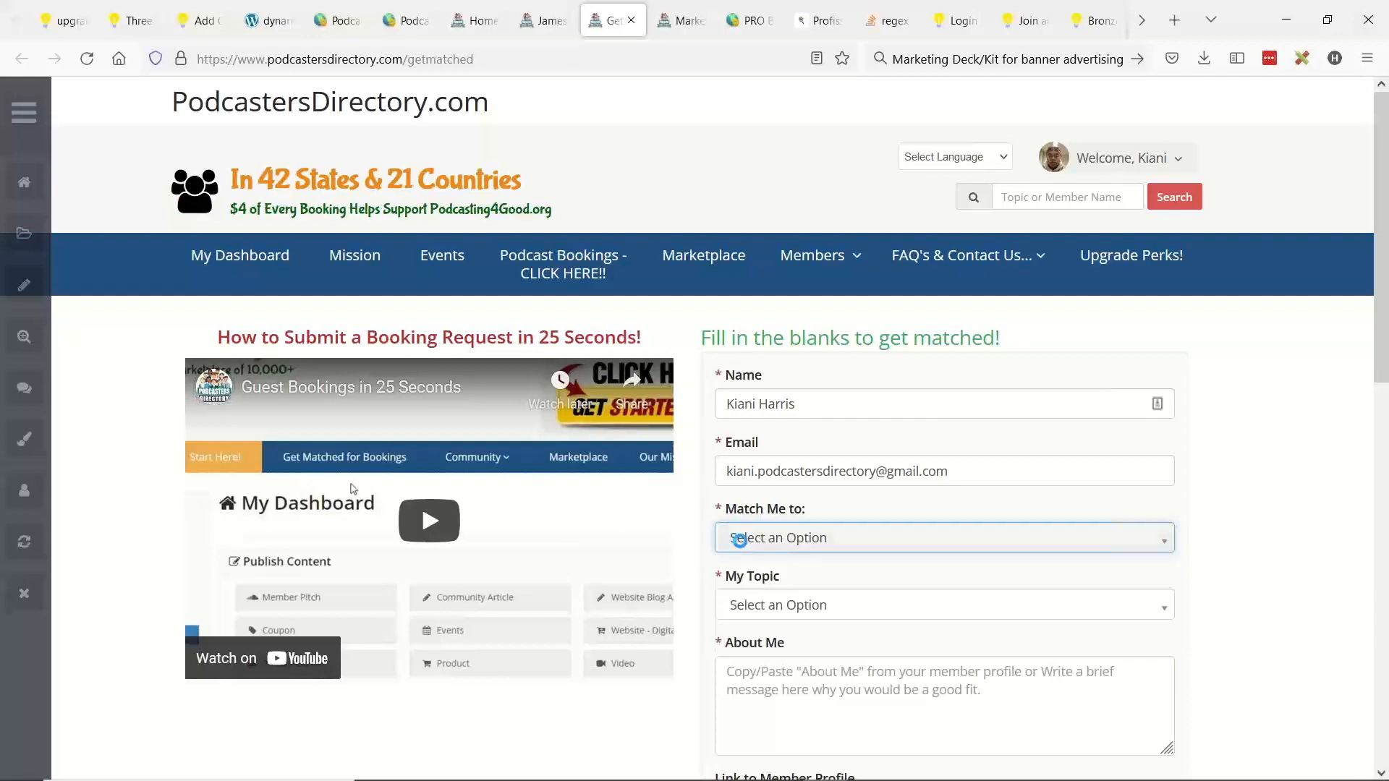
pyautogui.rightClick(742, 541)
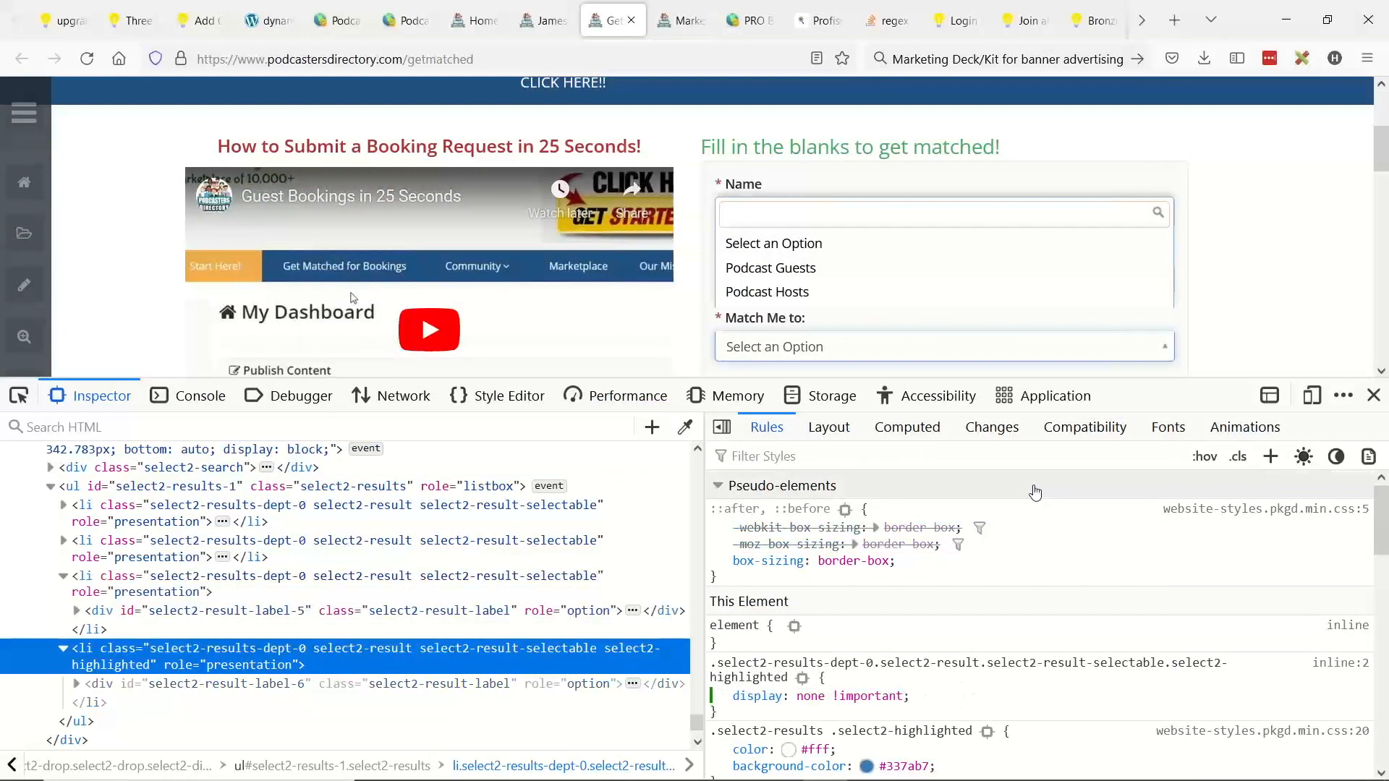